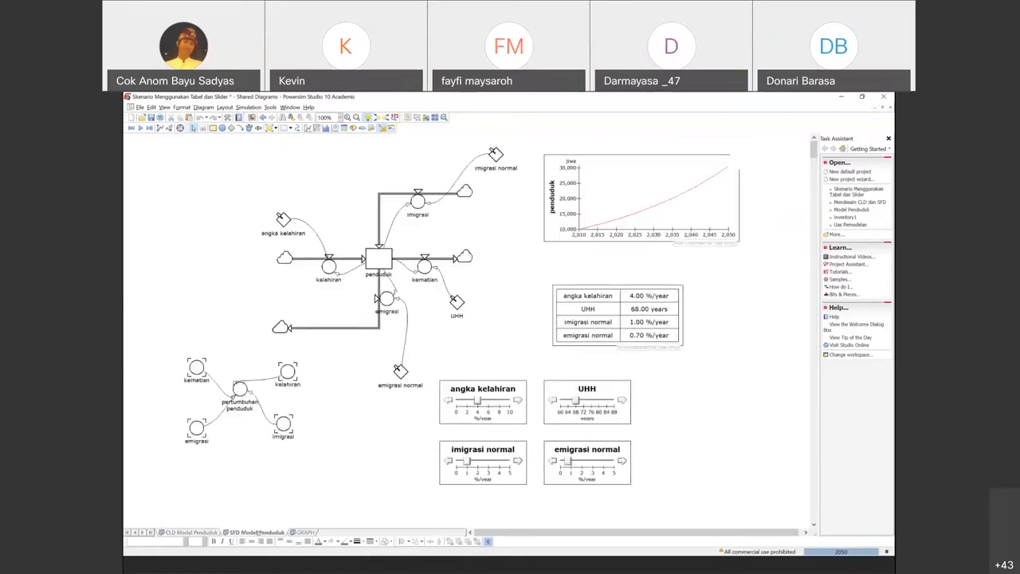
Step: Insert a new constructor diagram before the GRAPH diagram
left_click(303, 532)
right_click(299, 532)
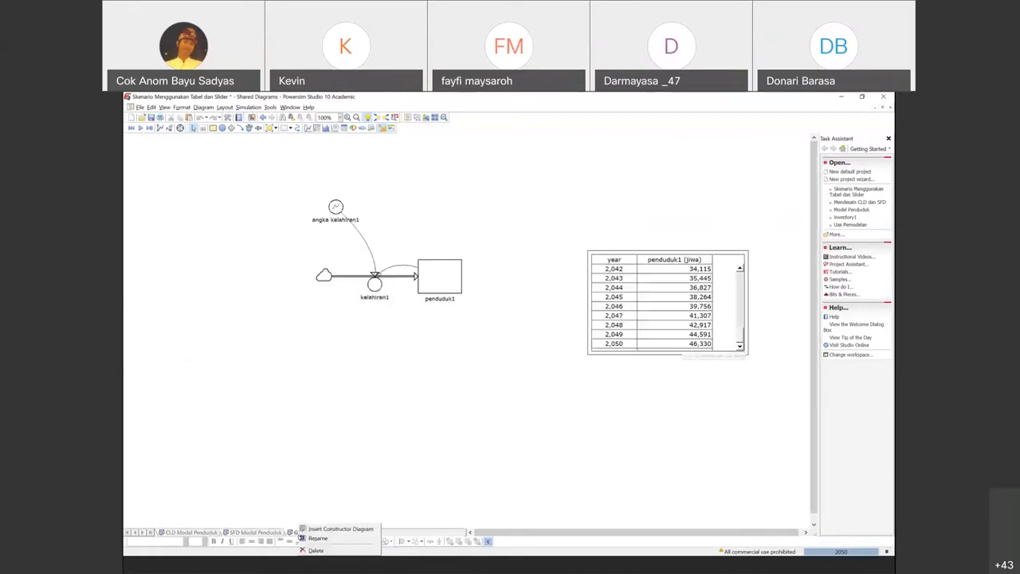
left_click(315, 527)
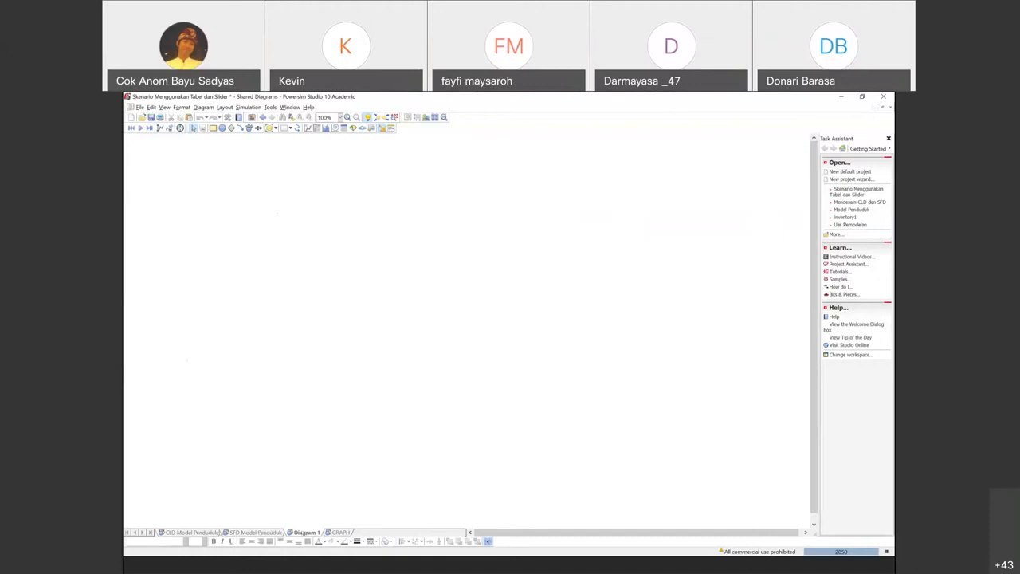
Step: Review the CLD Model Penduduk and SFD Model Penduduk diagrams, ending back on the empty Diagram 1
left_click(192, 532)
left_click_drag(203, 154, 420, 255)
right_click(414, 259)
left_click(313, 319)
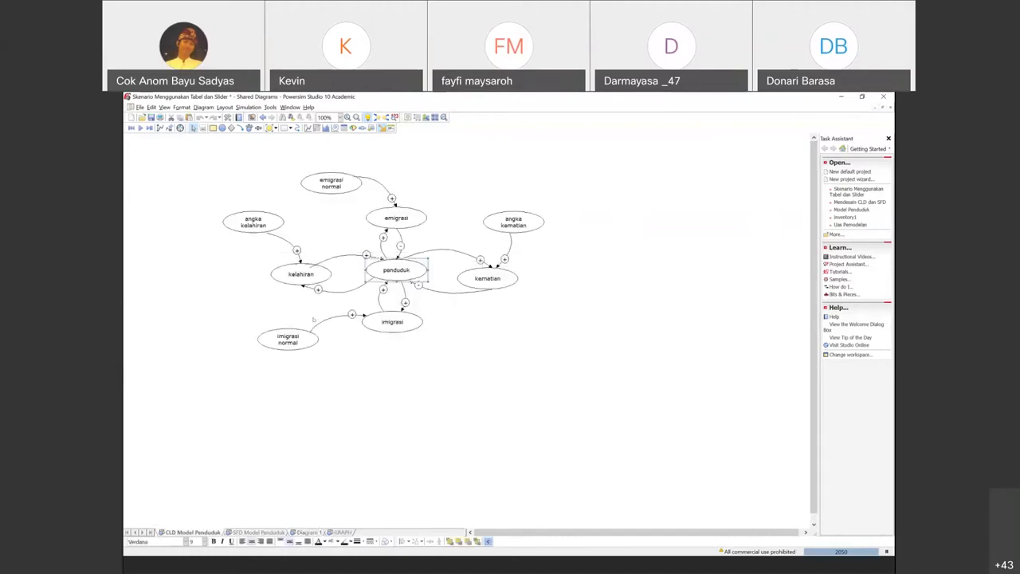
left_click(244, 532)
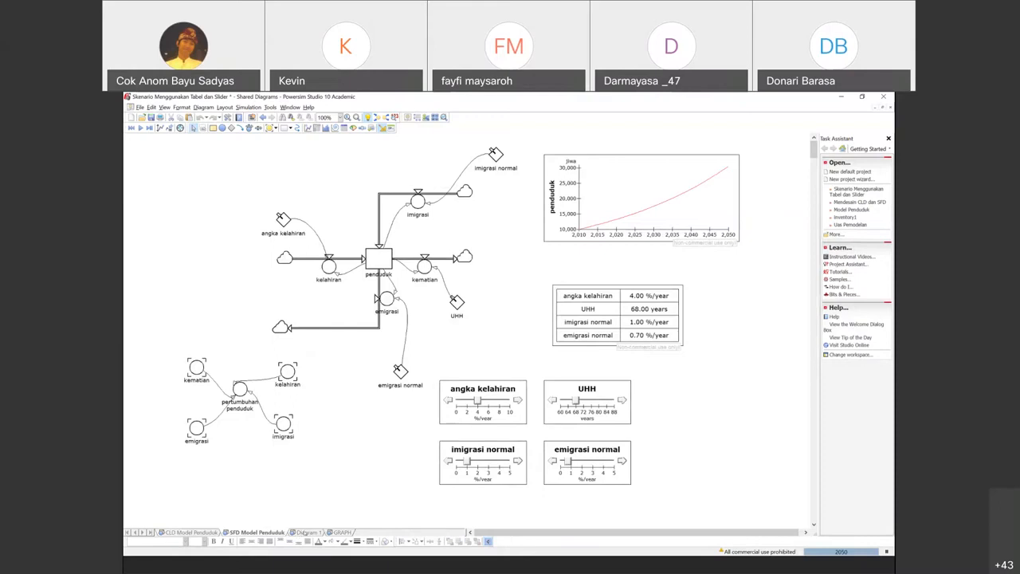
left_click(307, 532)
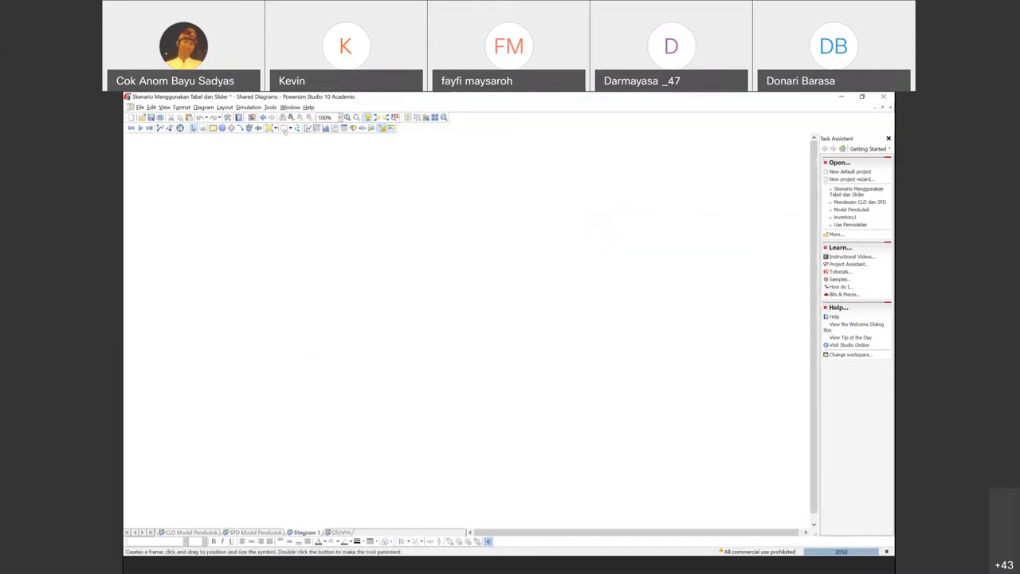
left_click(283, 130)
left_click_drag(401, 277, 442, 299)
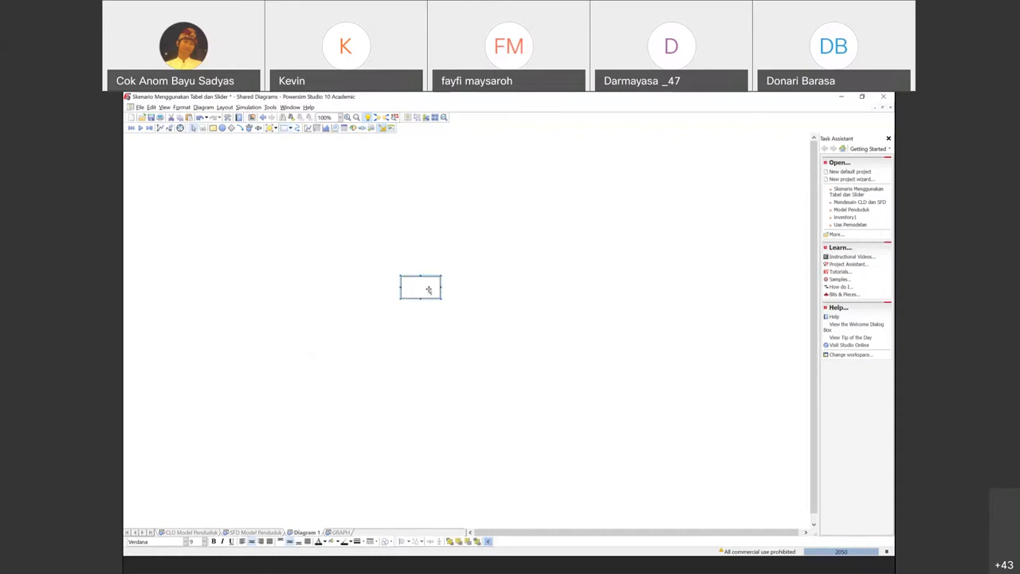
right_click(429, 291)
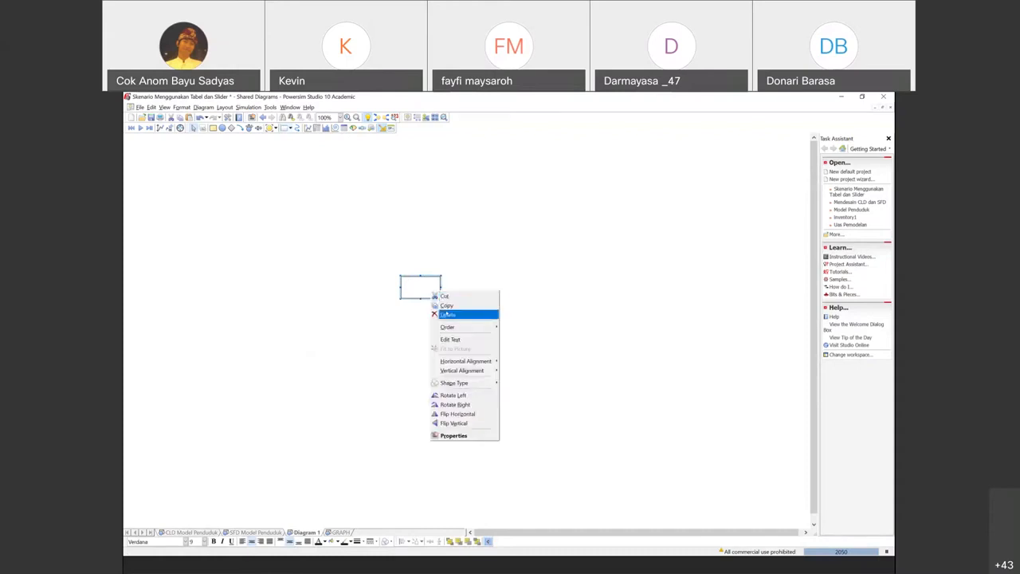
left_click(447, 315)
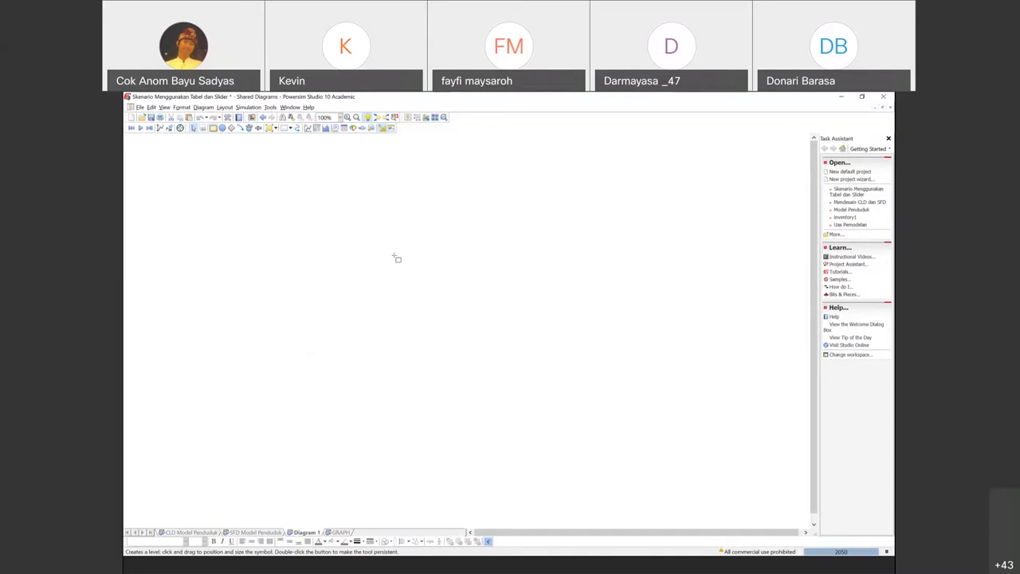
Step: Place a level in the middle of Diagram 1 and name it penduduk2
left_click(414, 269)
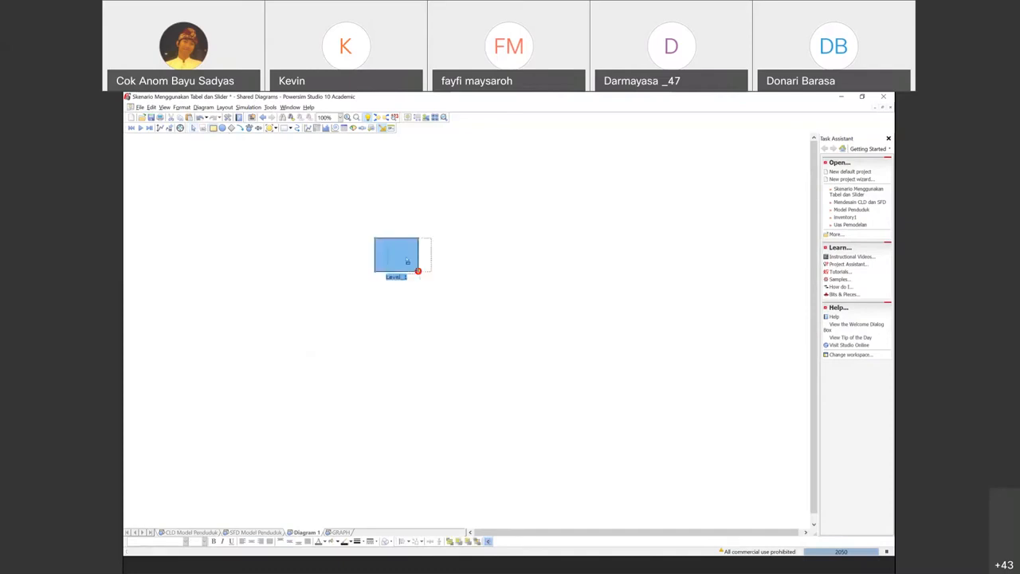
left_click_drag(436, 272, 439, 275)
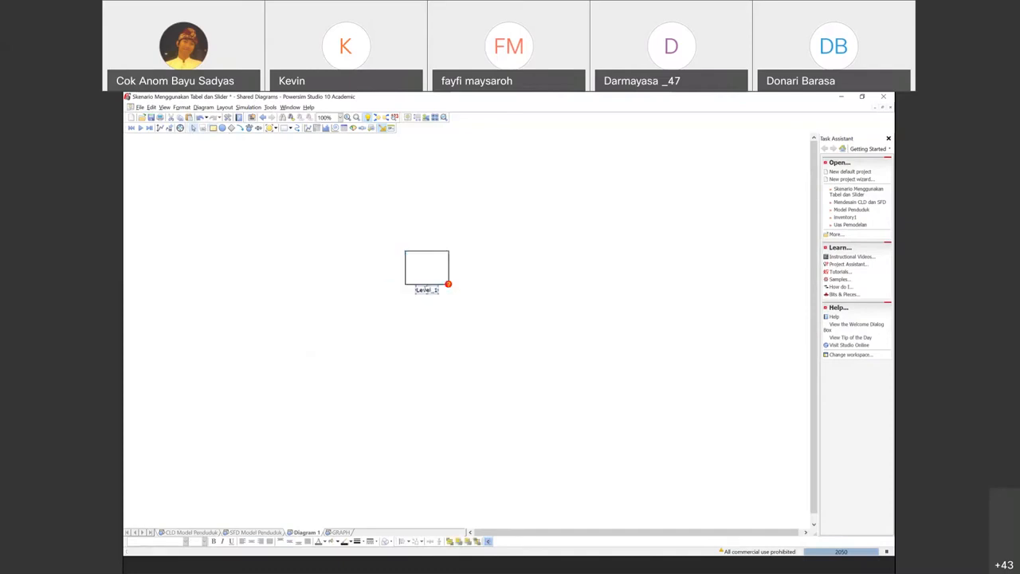
key("BackSpace")
type("penduduk1")
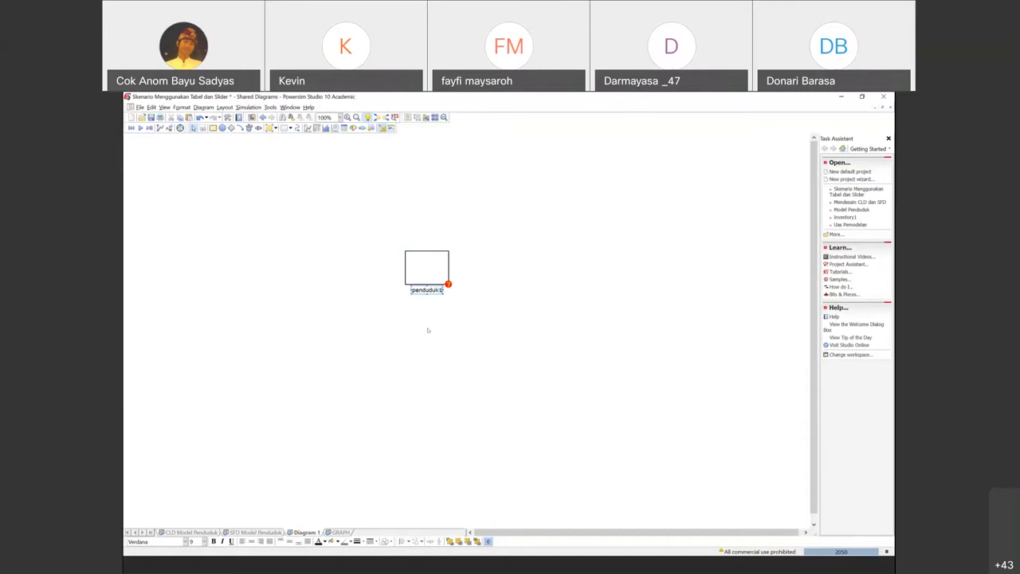
key("Return")
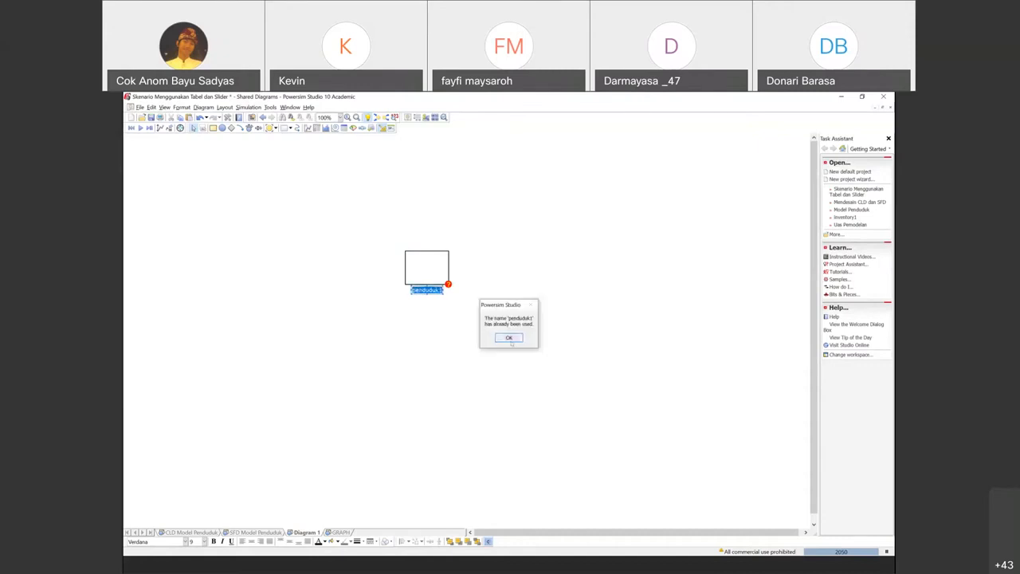
left_click(509, 339)
left_click(441, 290)
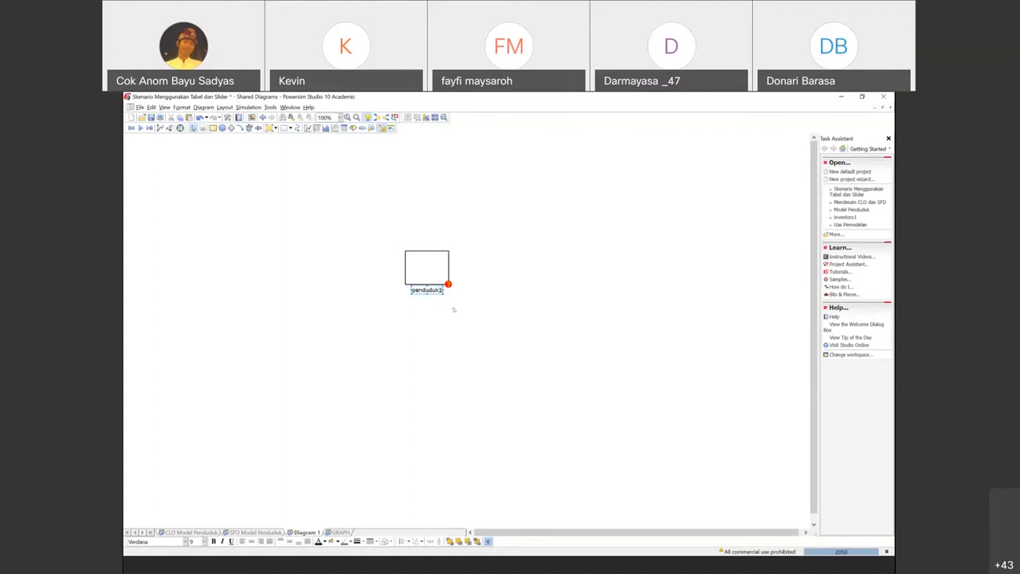
key("BackSpace")
type("2")
left_click(454, 310)
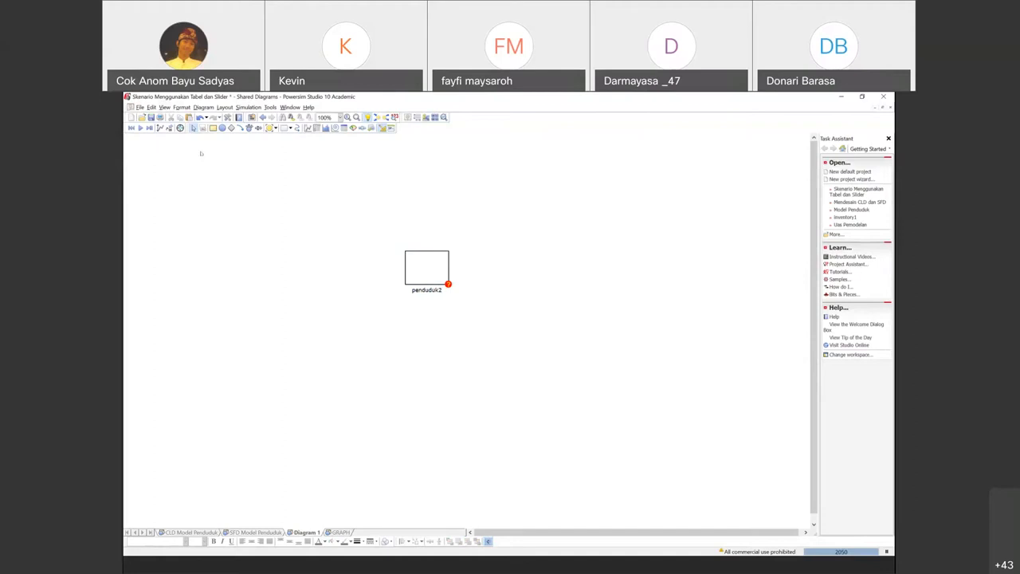
Step: Draw a horizontal flow from a cloud into penduduk2 and another from penduduk2 out to a cloud on the opposite side
left_click(232, 128)
left_click_drag(332, 269, 430, 269)
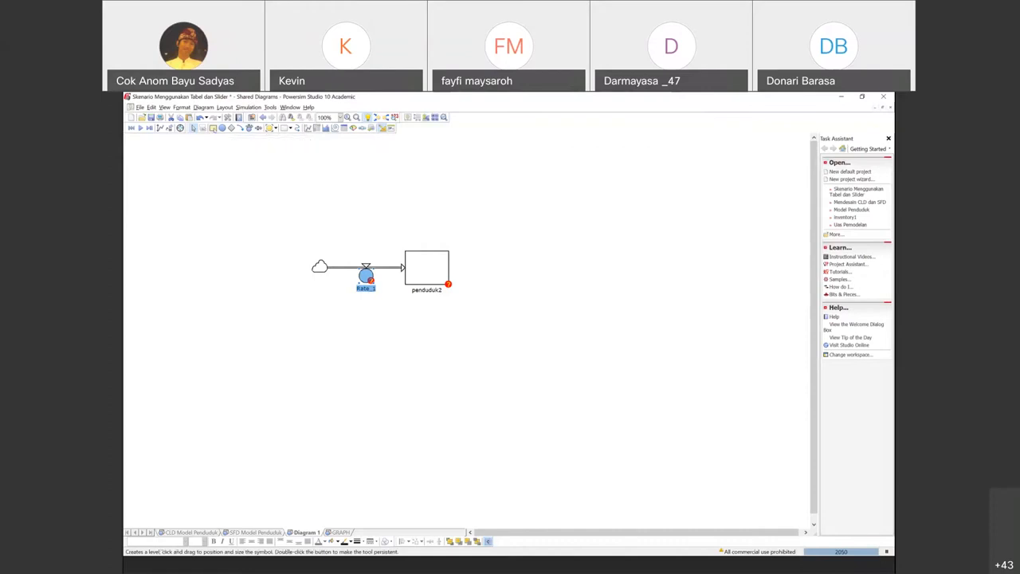
left_click(250, 129)
left_click_drag(426, 265, 435, 266)
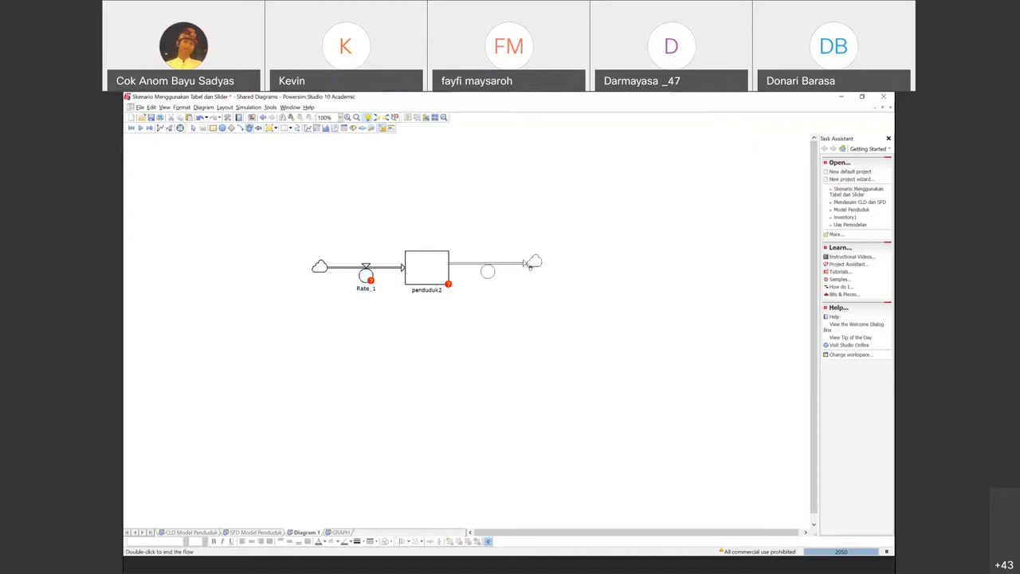
double_click(542, 265)
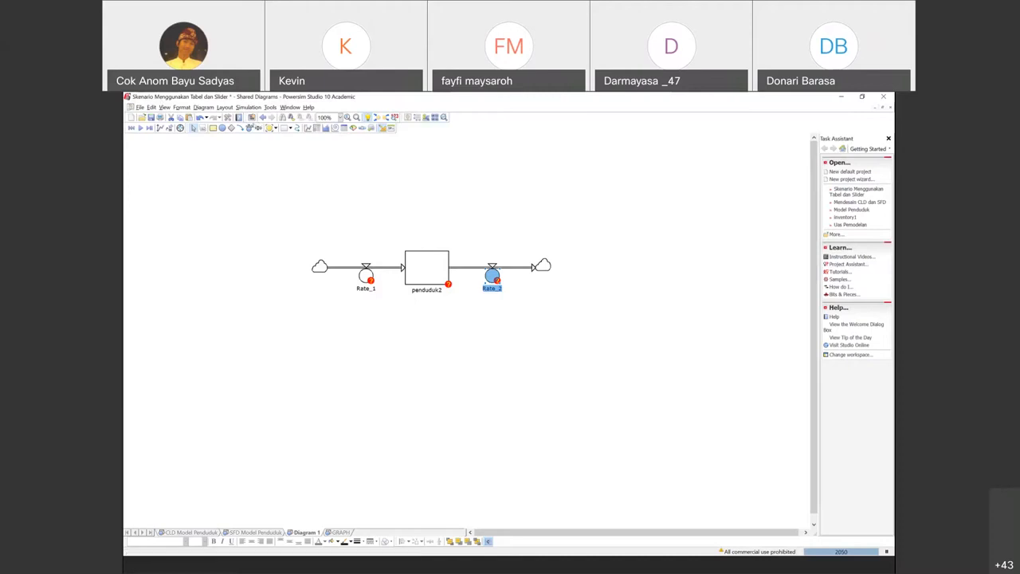
Step: Draw an angled inflow entering penduduk2 from the upper left and an angled outflow leaving its top edge toward the upper right
left_click(248, 127)
left_click(318, 202)
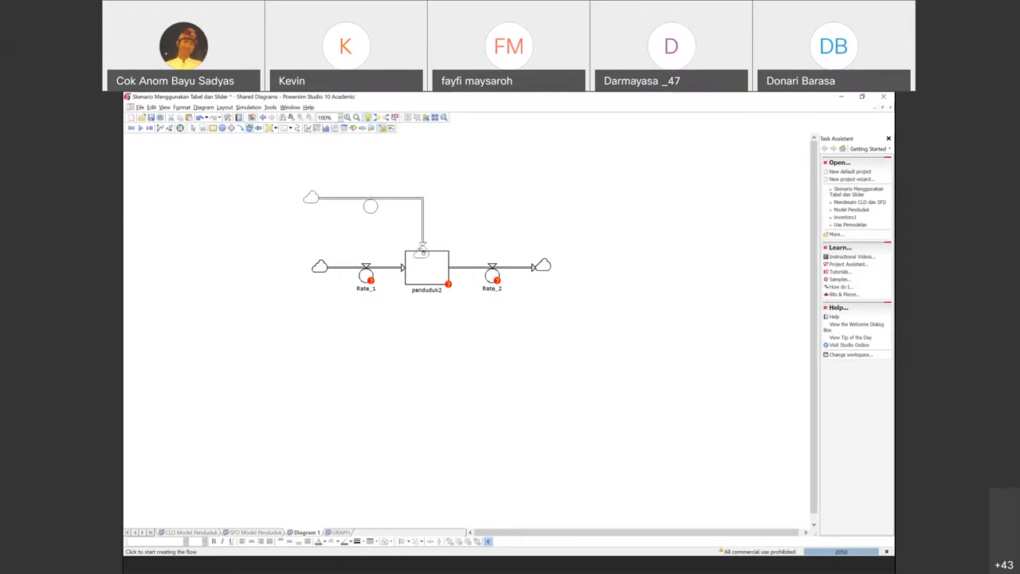
left_click(423, 271)
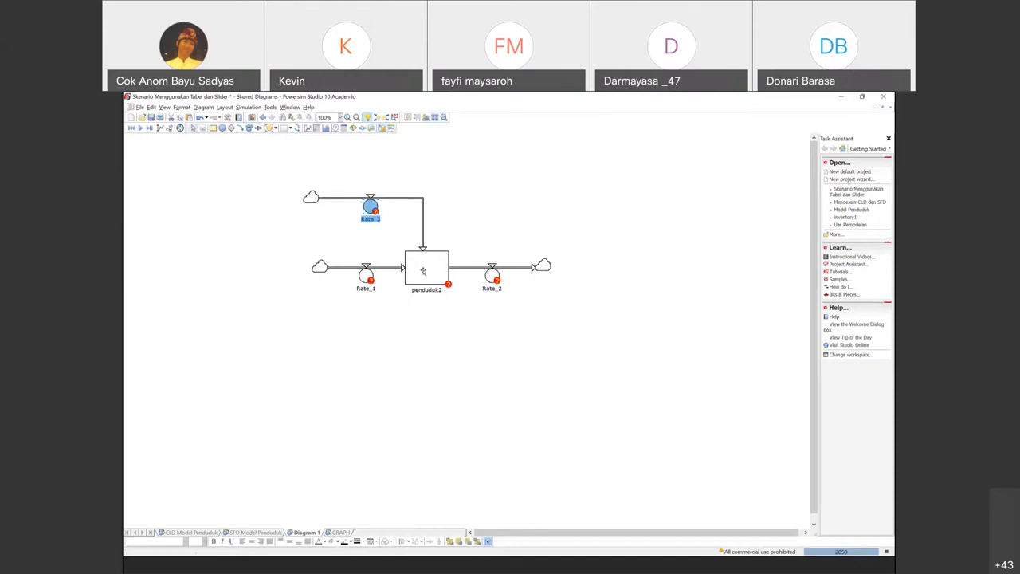
left_click(249, 128)
left_click(428, 260)
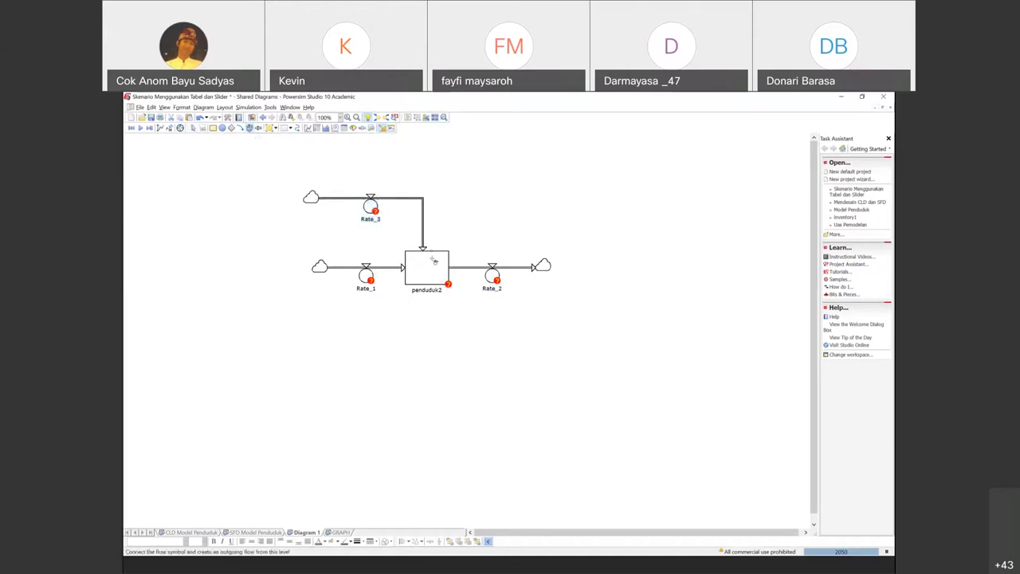
left_click(436, 198)
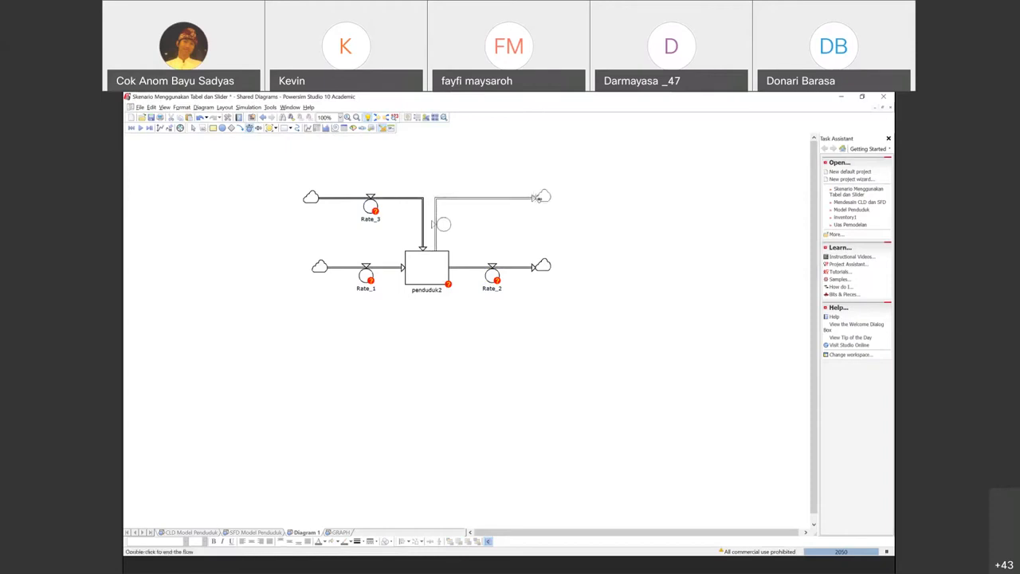
double_click(535, 197)
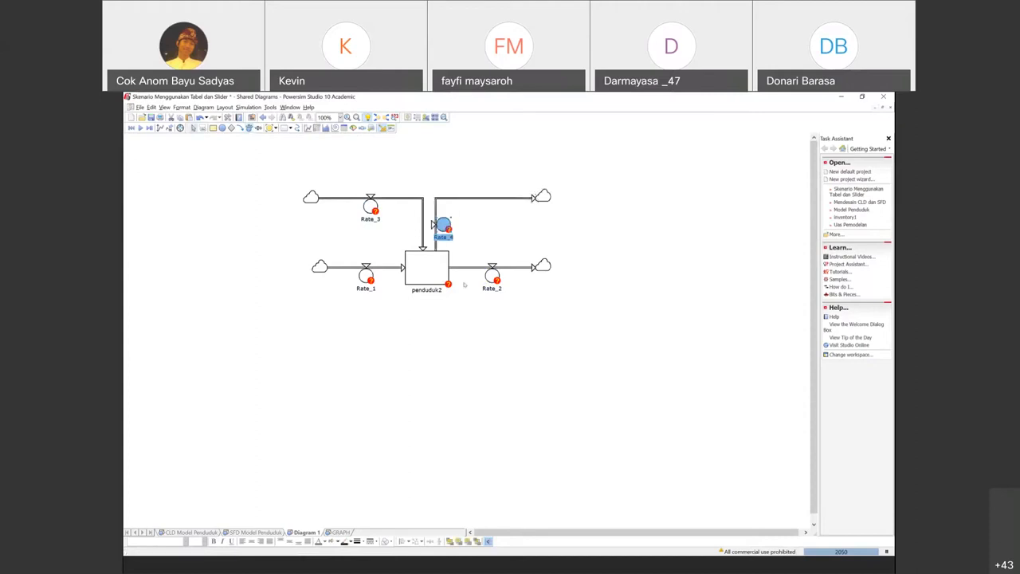
left_click(464, 284)
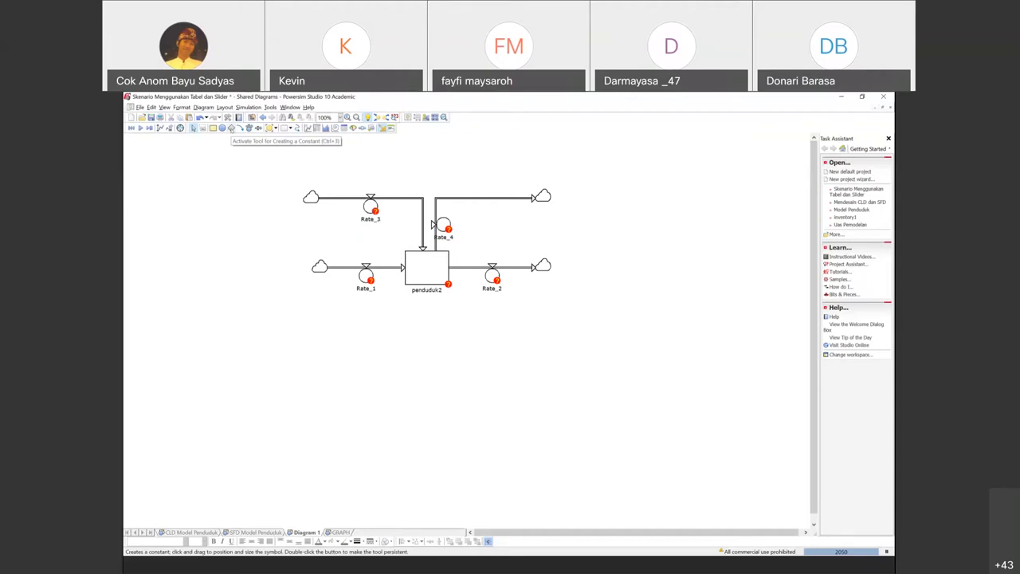
Step: Place four constants around the flows: at the upper left, lower left, lower right and beside the upper-right cloud
left_click(295, 150)
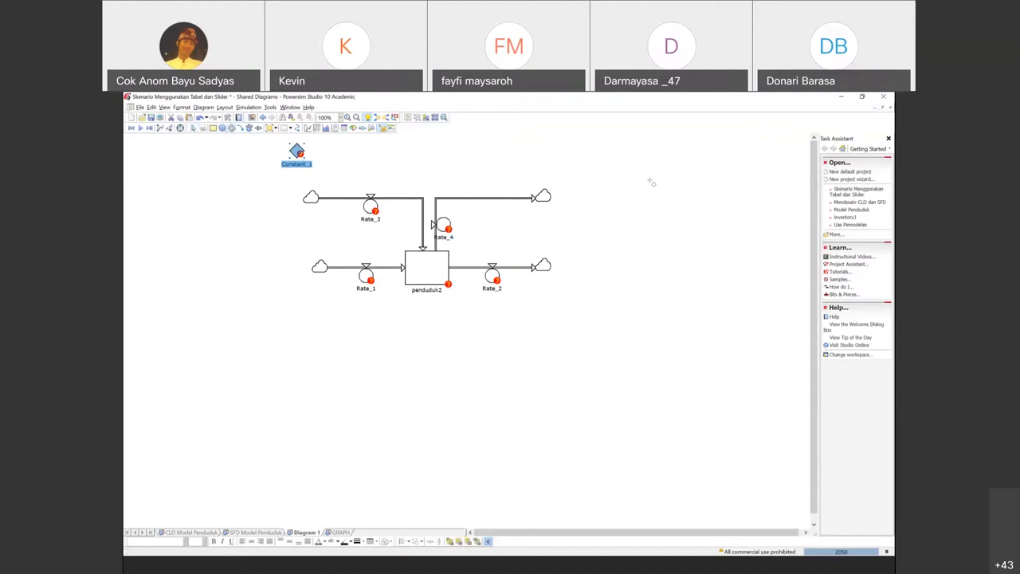
left_click(314, 307)
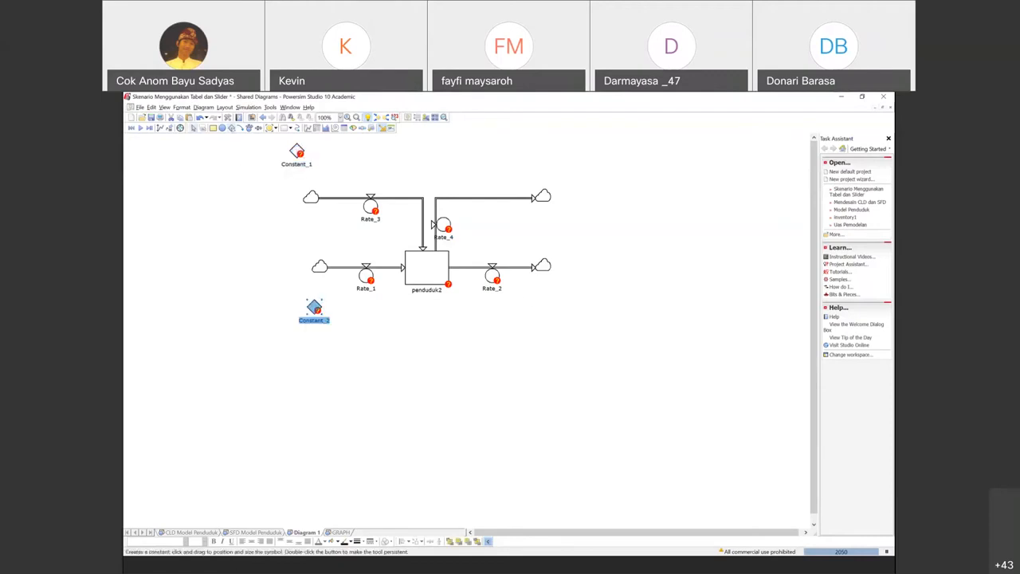
left_click(540, 314)
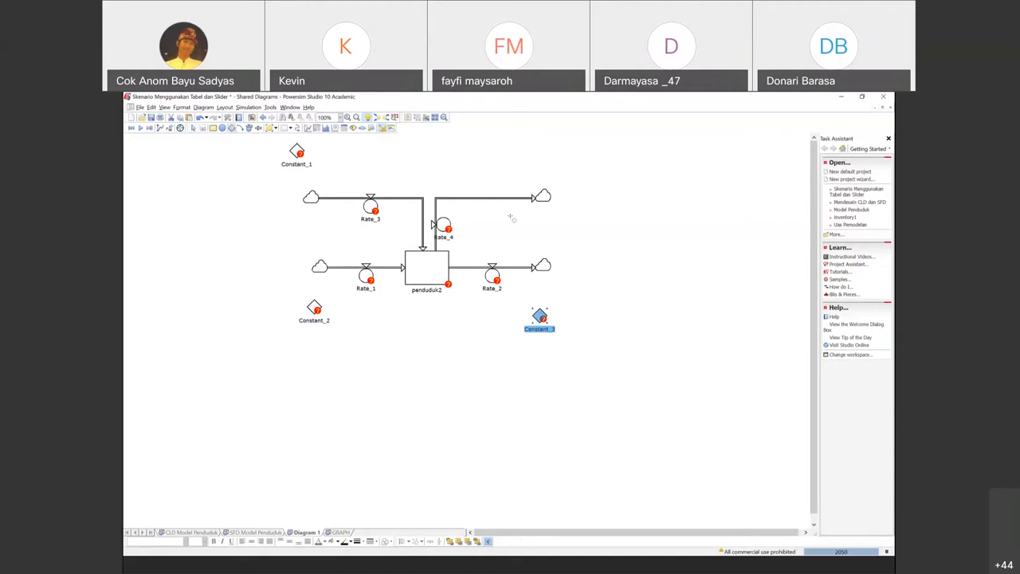
key("Escape")
left_click(547, 226)
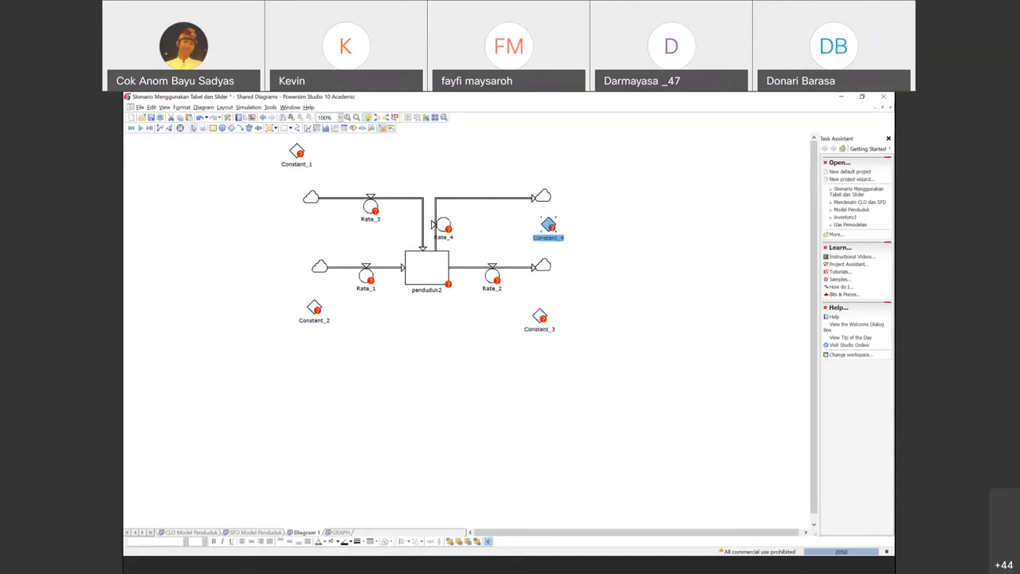
left_click(241, 128)
left_click(409, 217)
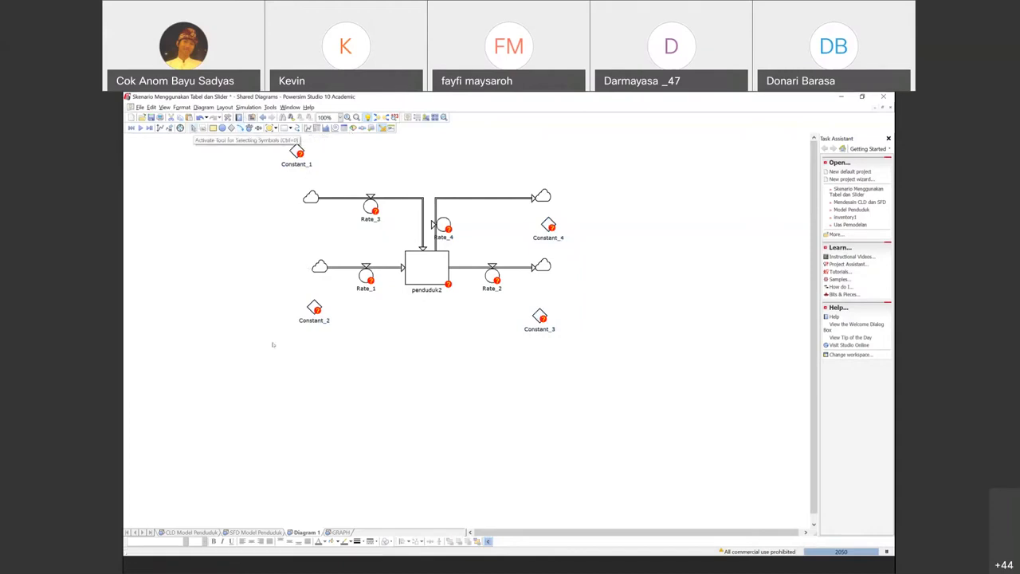
Step: Check the variable names in the CLD and SFD Model Penduduk diagrams and return to Diagram 1
left_click(193, 531)
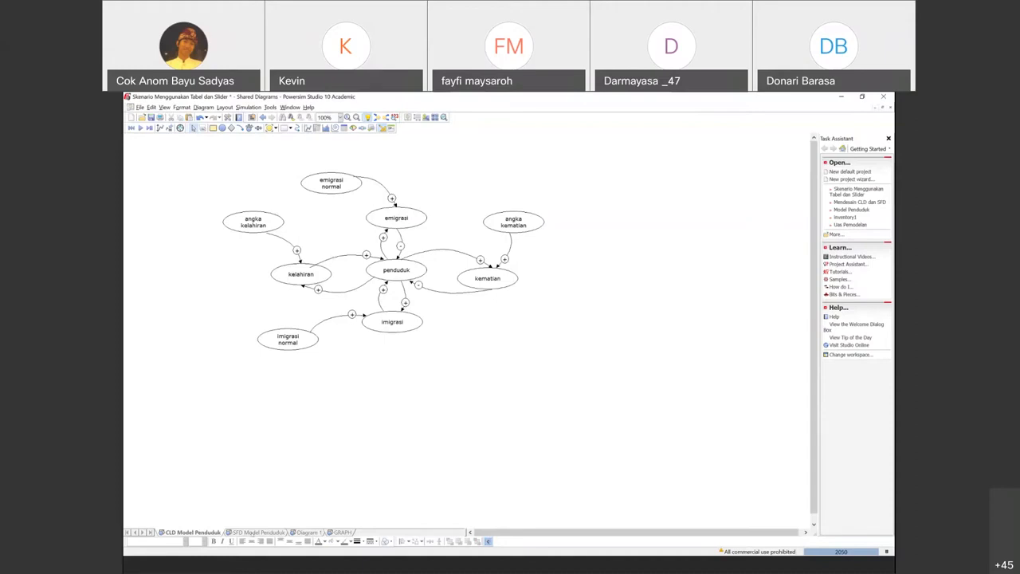
left_click(253, 534)
left_click(302, 533)
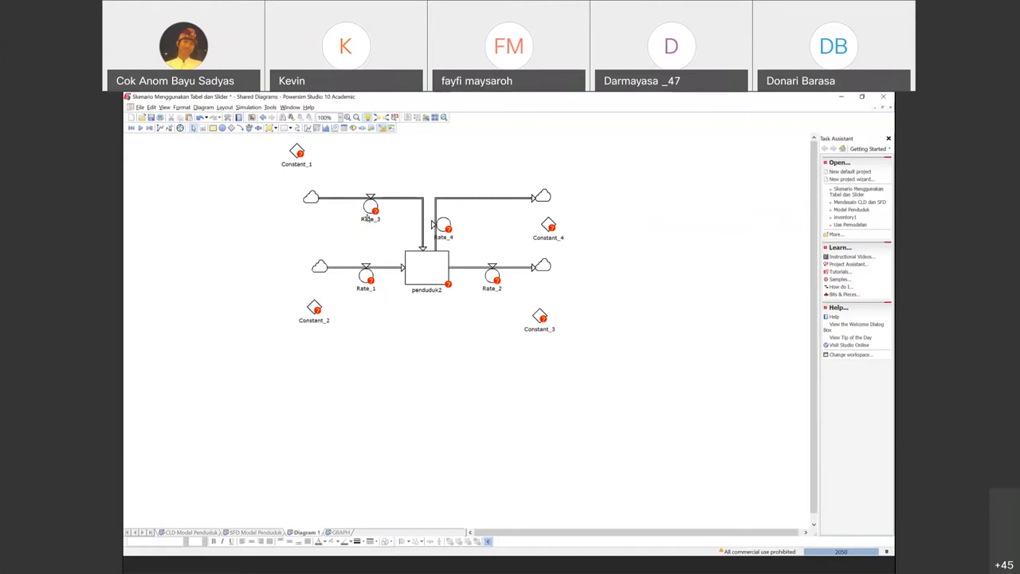
Step: Rename the Rate_3 flow entering penduduk2 from the upper left as imigrasi2
left_click(368, 218)
left_click(369, 217)
type("imigrasi")
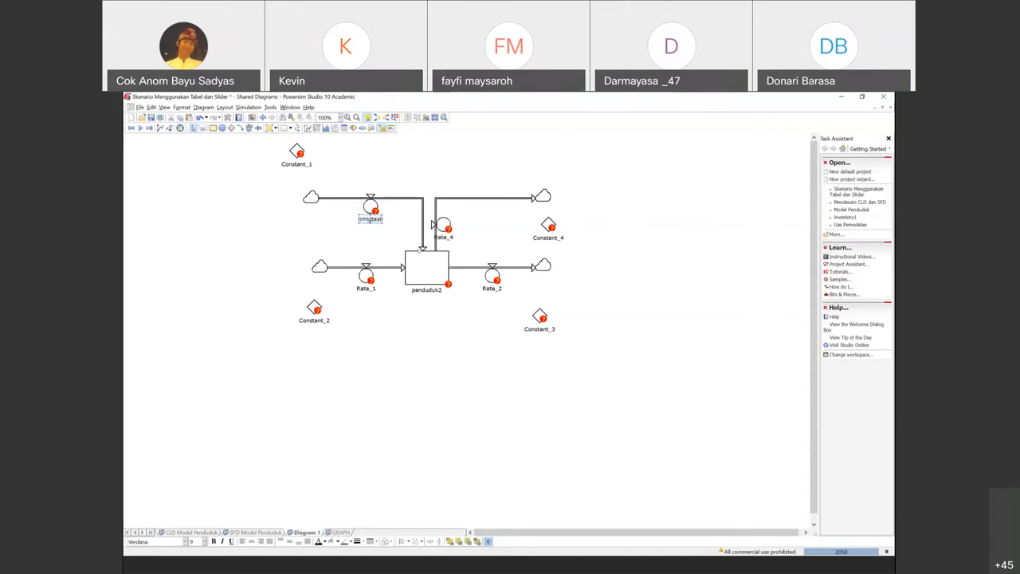
key("BackSpace")
type("i")
key("Return")
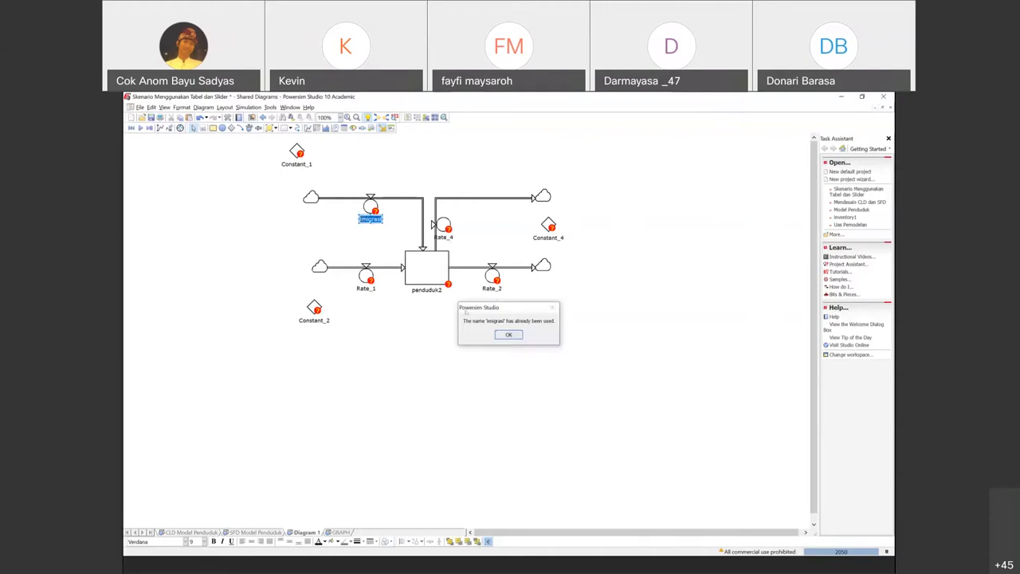
left_click(510, 335)
type("2")
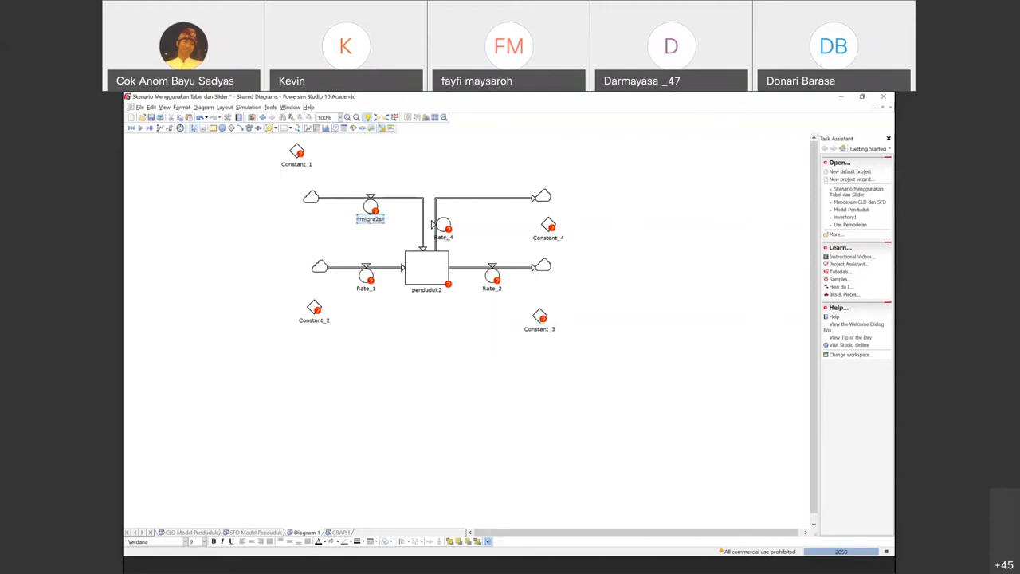
key("BackSpace")
type("2")
Step: Rename the Rate_4 outflow as emigrasi2 and the Rate_2 outflow as kematian2
double_click(443, 236)
type("emigrasi2")
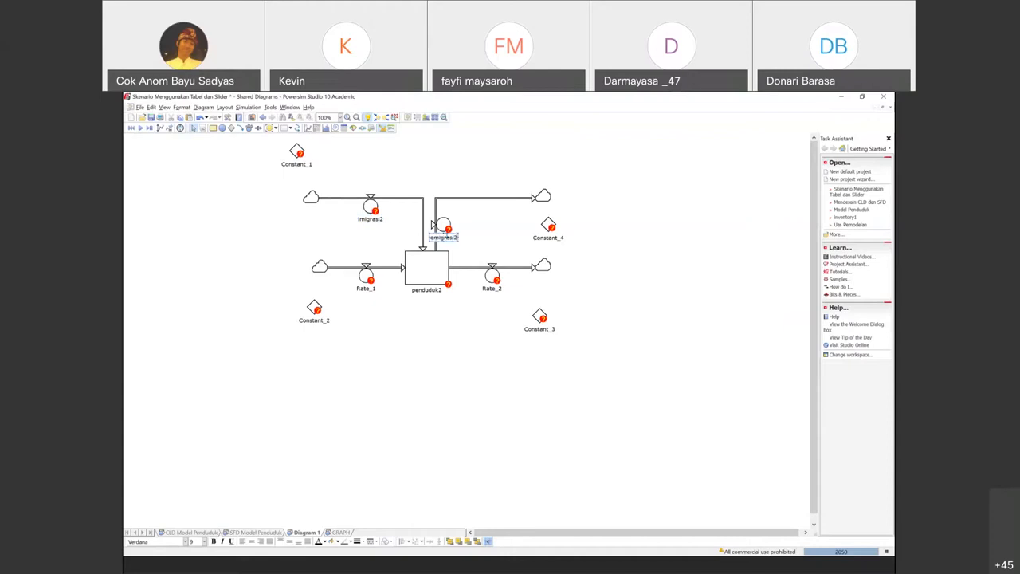
double_click(492, 287)
type("kematian2")
Step: Rename the Rate_1 inflow on the left of penduduk2 as kelahiran2
left_click(363, 288)
double_click(364, 287)
double_click(366, 288)
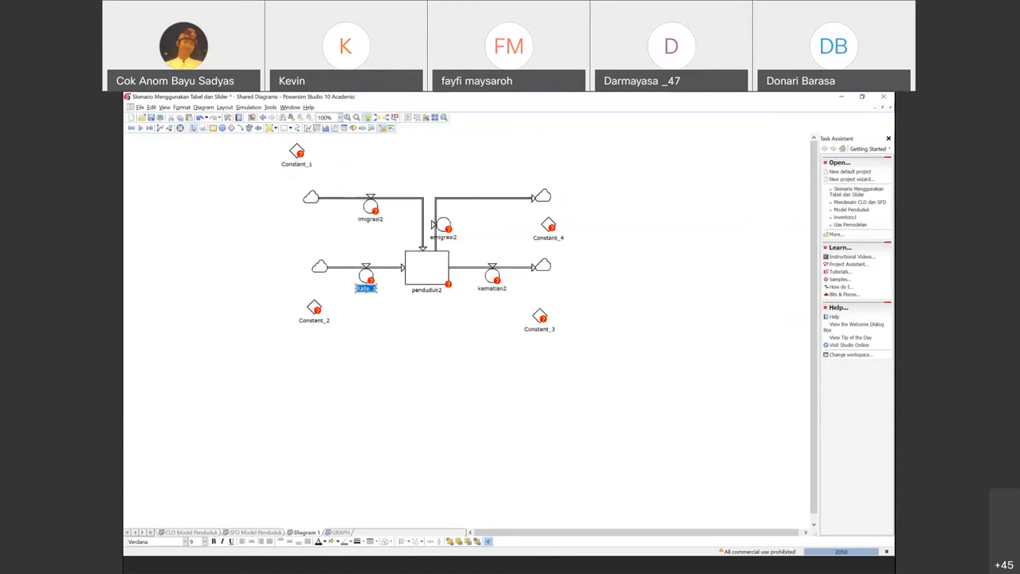
type("kelahiran2")
Step: Rename the Constant_1 constant above the imigrasi2 flow as imigrasi normal2
left_click(297, 164)
double_click(297, 164)
key("BackSpace")
type("imigrasi normal")
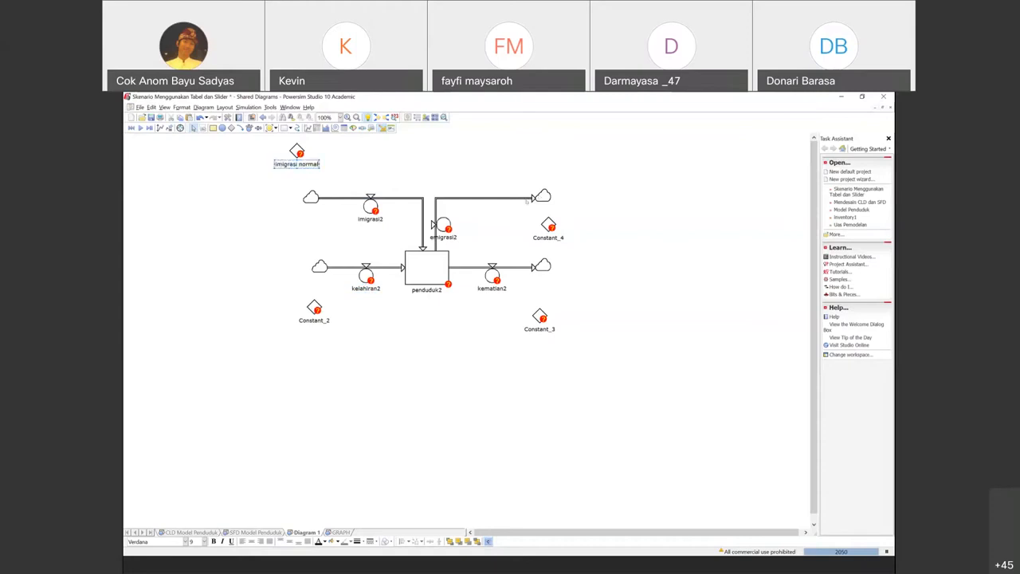
left_click(535, 379)
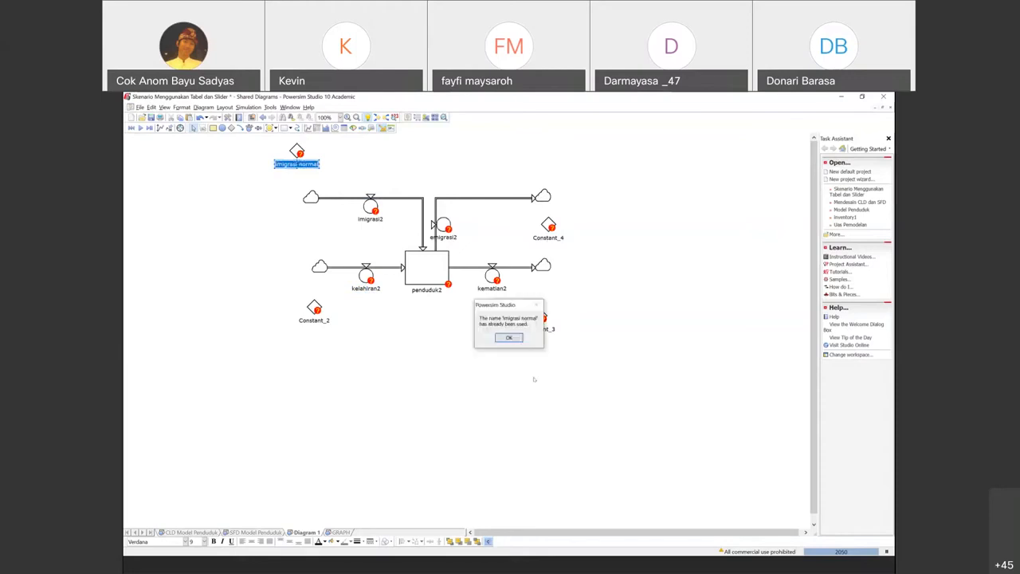
left_click(510, 338)
left_click(312, 164)
type("2")
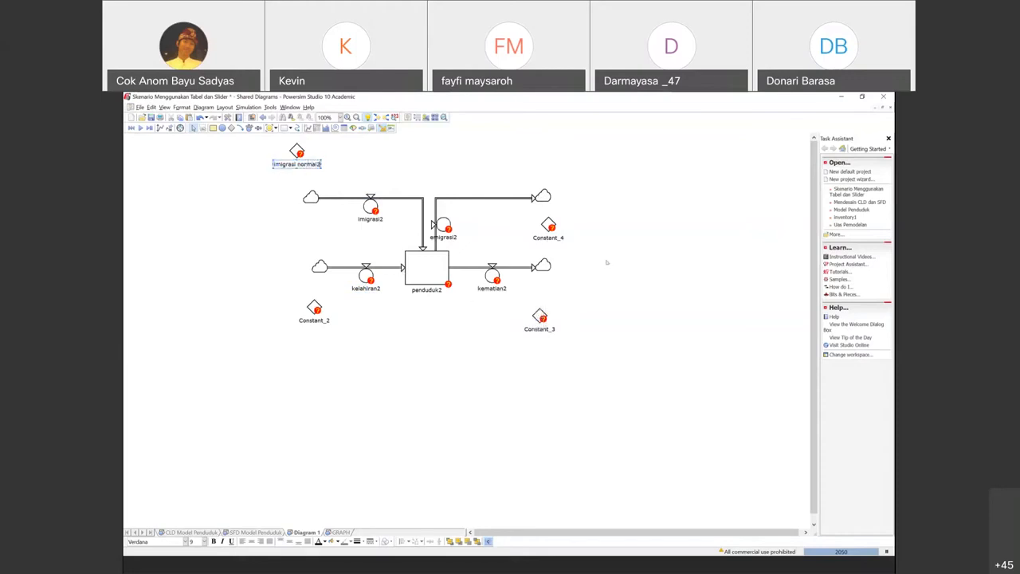
Step: Rename the Constant_4 constant beside the emigrasi2 flow as emigrasi normal2
left_click(561, 237)
left_click(561, 237)
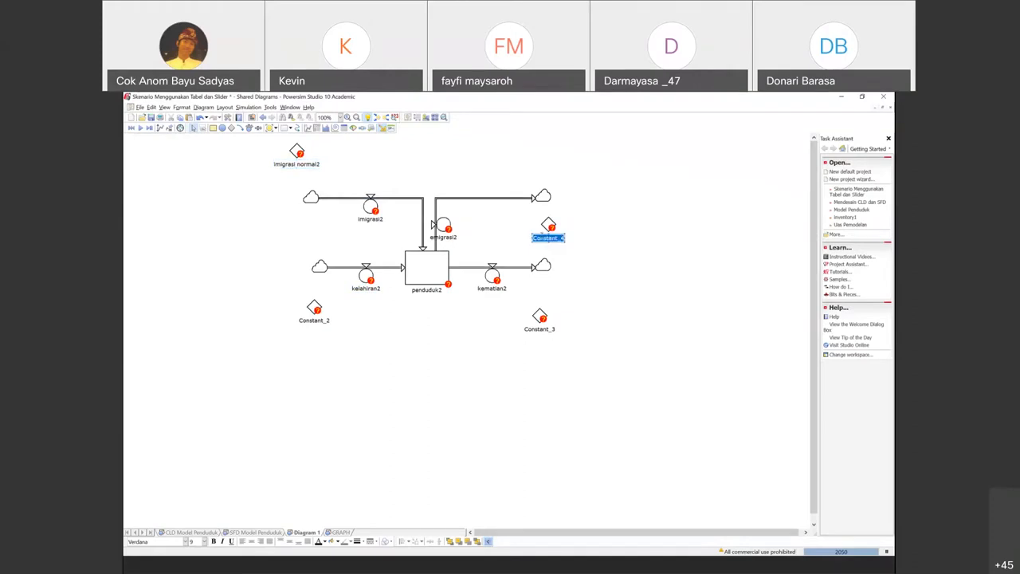
key("BackSpace")
type("emigrasi2")
key("BackSpace")
type("normal2")
left_click(650, 310)
Step: Rename the Constant_2 constant below the kelahiran2 flow as angka kelahiran2
double_click(307, 318)
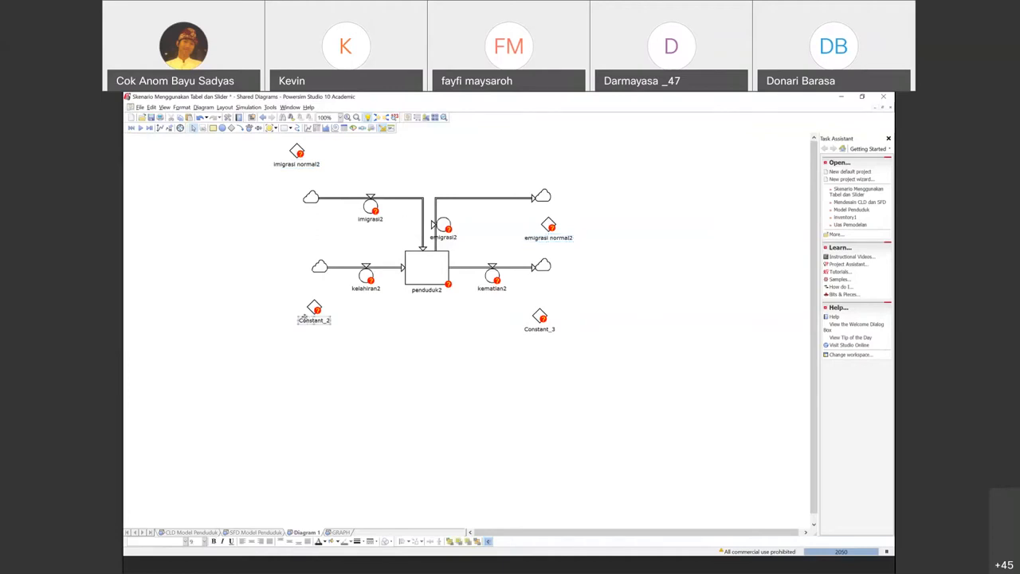
type("angka kelahiran")
key("Return")
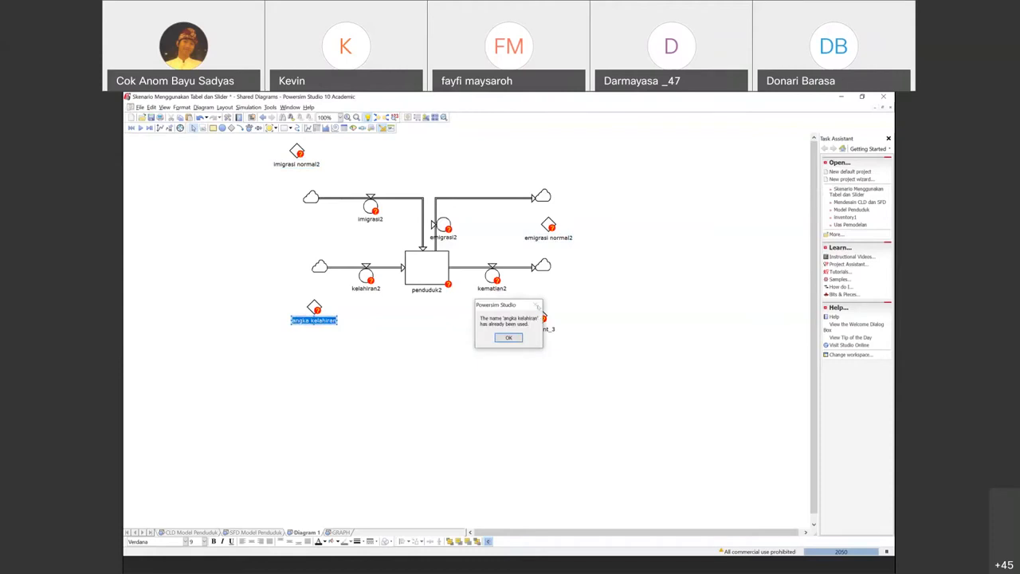
left_click(509, 338)
left_click(334, 320)
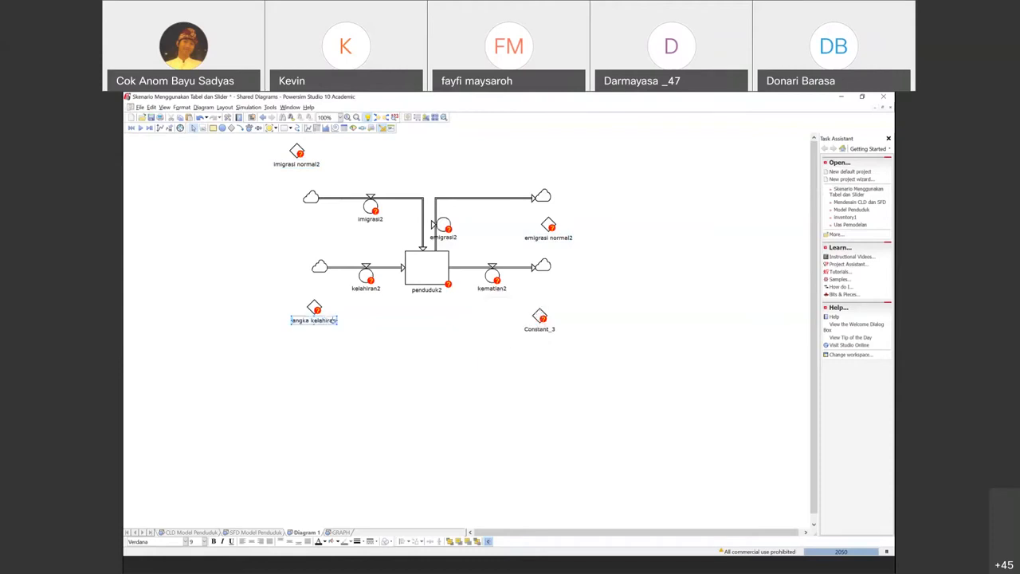
type("2")
Step: Rename the Constant_3 constant below the kematian2 flow as UHH2
left_click(532, 326)
left_click(531, 328)
type("UHH")
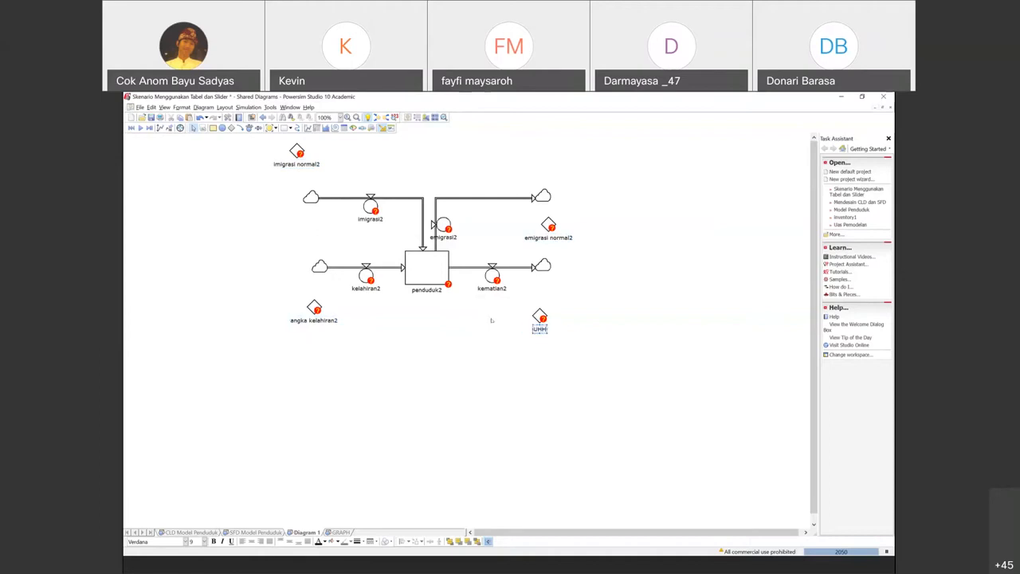
type("2")
left_click(520, 344)
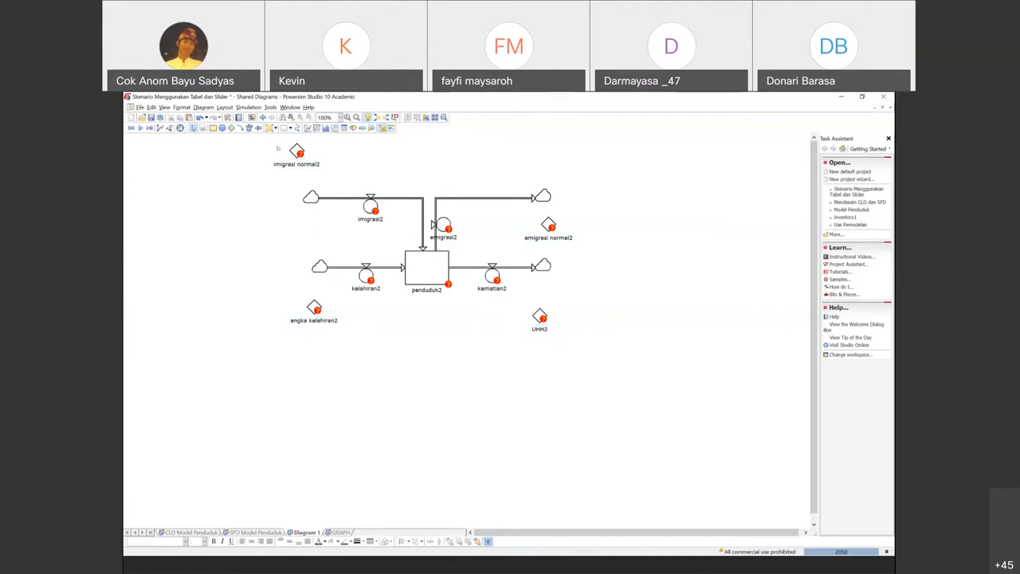
Step: Create links from imigrasi normal2 to imigrasi2 and from emigrasi normal2 to emigrasi2
left_click(241, 128)
left_click(297, 151)
left_click(366, 207)
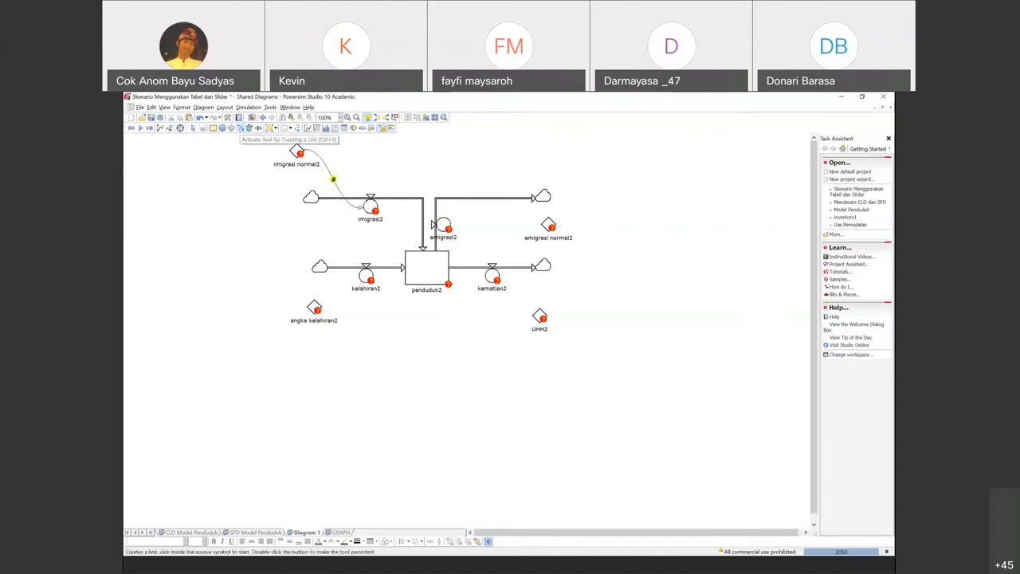
left_click(241, 128)
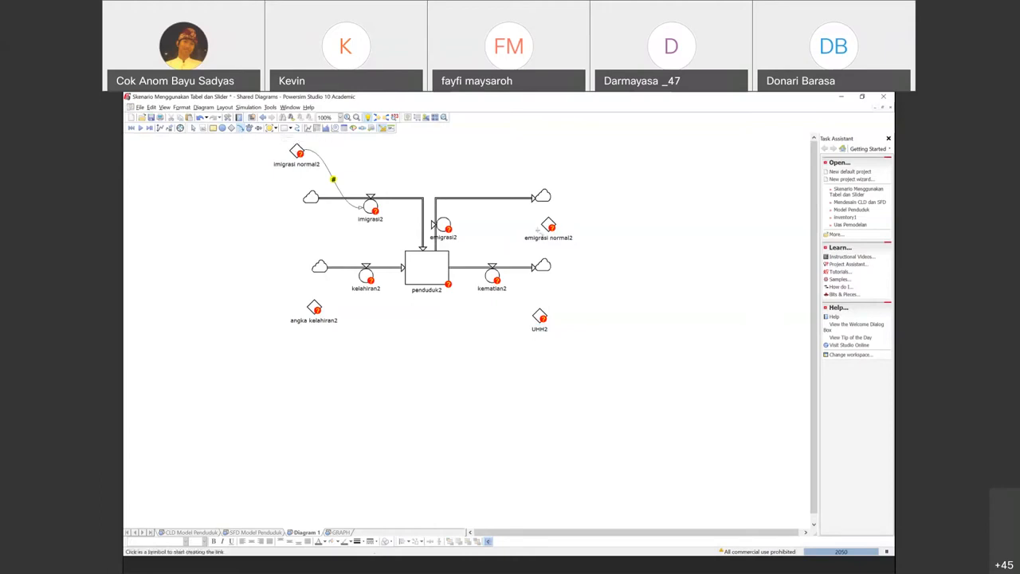
left_click_drag(547, 225, 440, 224)
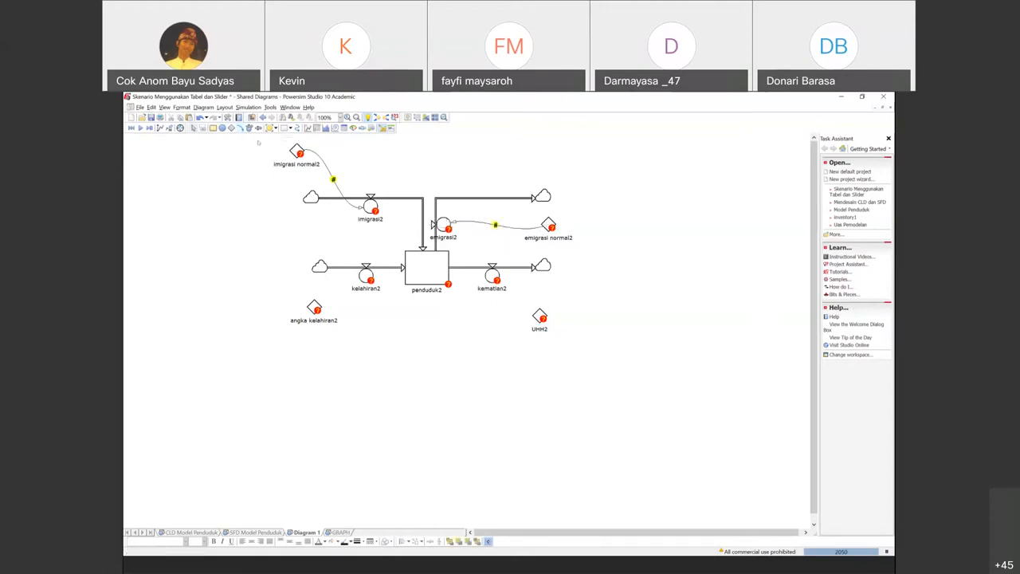
Step: Create links from angka kelahiran2 to kelahiran2 and from UHH2 to kematian2
left_click(241, 127)
left_click_drag(315, 307, 364, 277)
left_click_drag(539, 316, 492, 277)
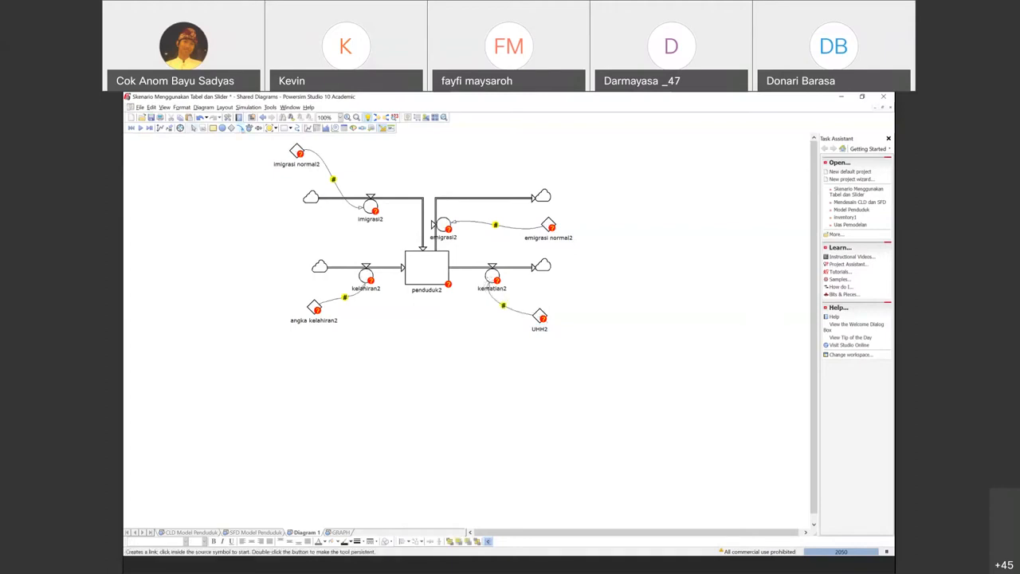
Step: Link the penduduk2 level to the kelahiran2 and kematian2 flows
left_click(242, 127)
left_click_drag(415, 273, 366, 273)
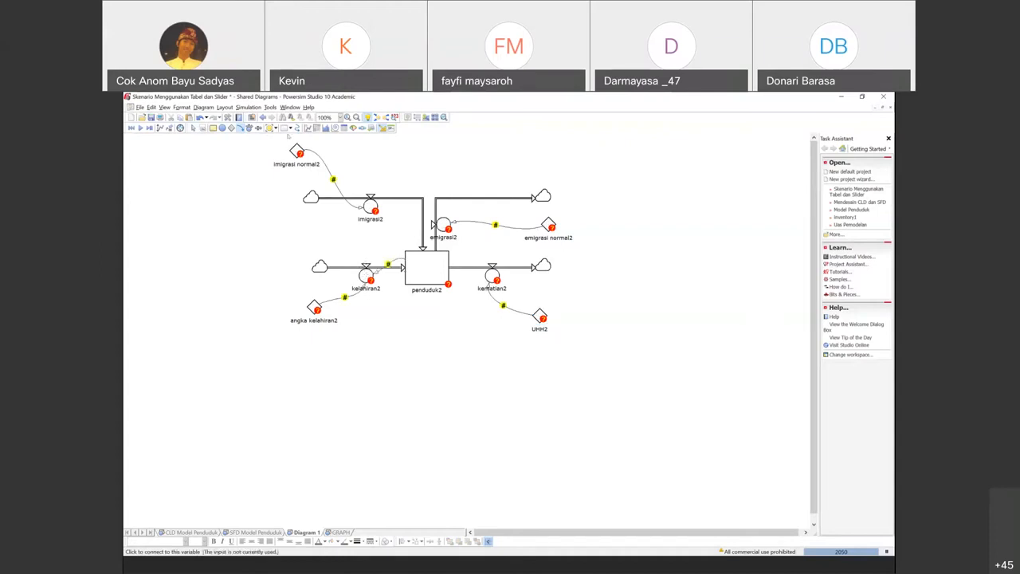
left_click(409, 256)
left_click(492, 277)
Step: Link the penduduk2 level to the imigrasi2 and emigrasi2 flows
left_click(242, 130)
left_click(364, 212)
left_click(420, 249)
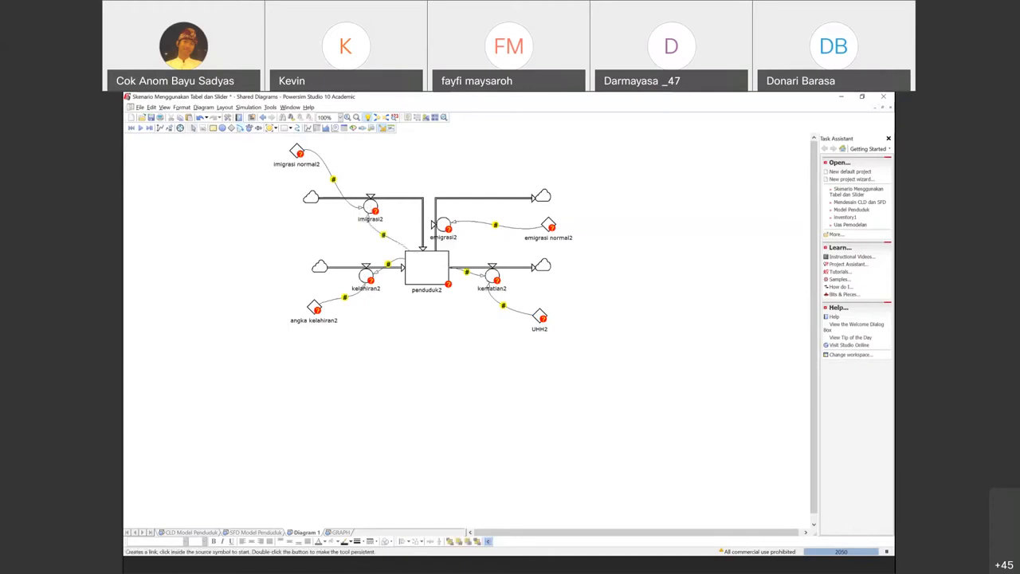
left_click(435, 262)
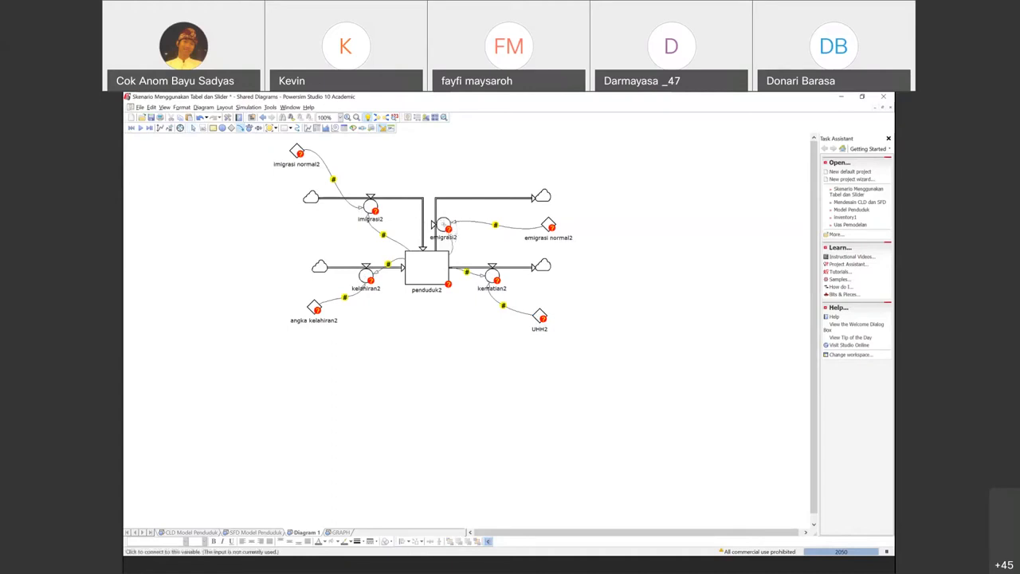
left_click(444, 225)
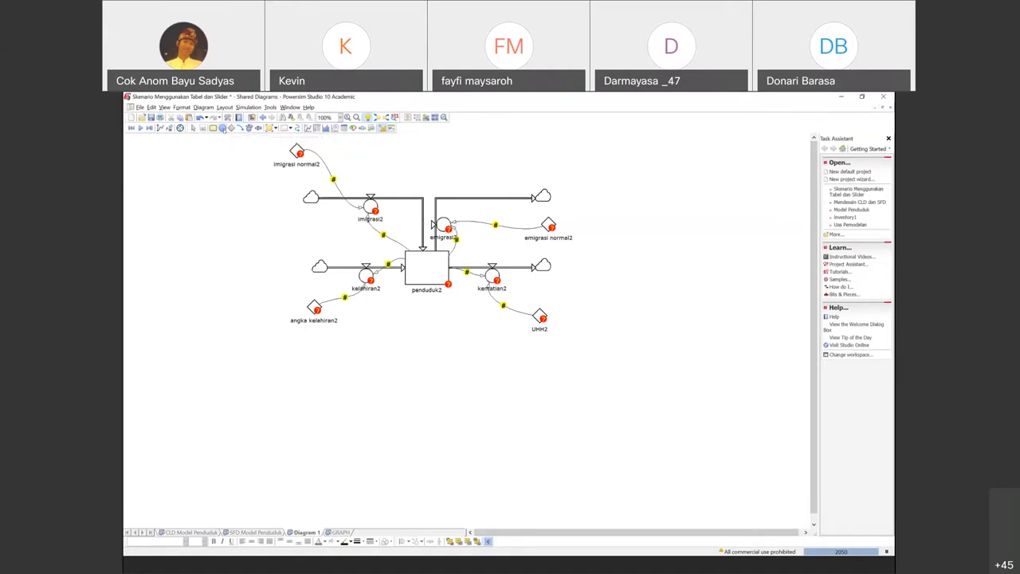
Step: Add an auxiliary variable centred below penduduk2 and name it pertumbuhan penduduk2
left_click(427, 349)
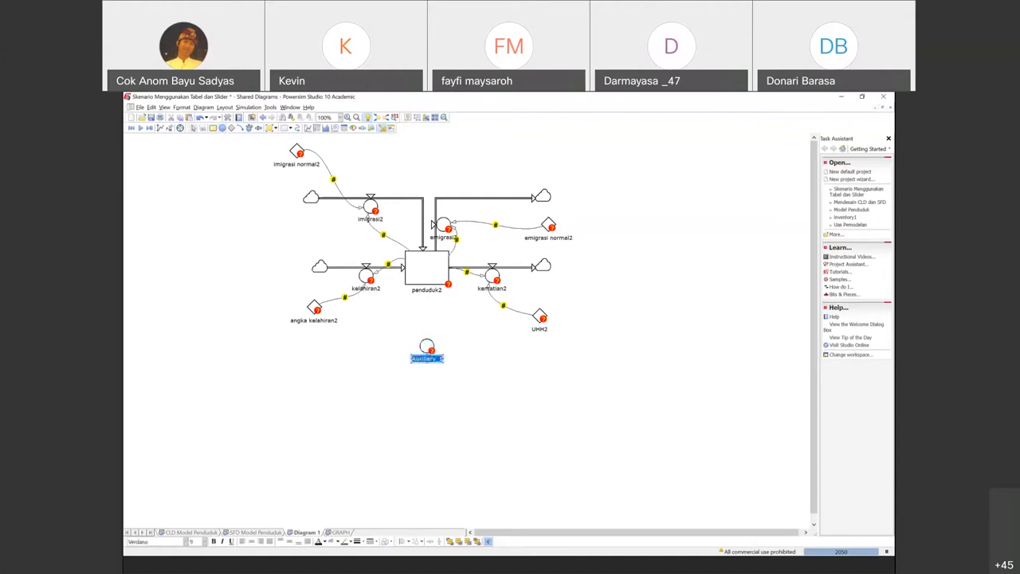
type("Pilih")
key("BackSpace")
key("BackSpace")
key("BackSpace")
type("rtumbuhan penduduk")
key("BackSpace")
type("dudukduk")
key("Return")
left_click(510, 335)
key("Return")
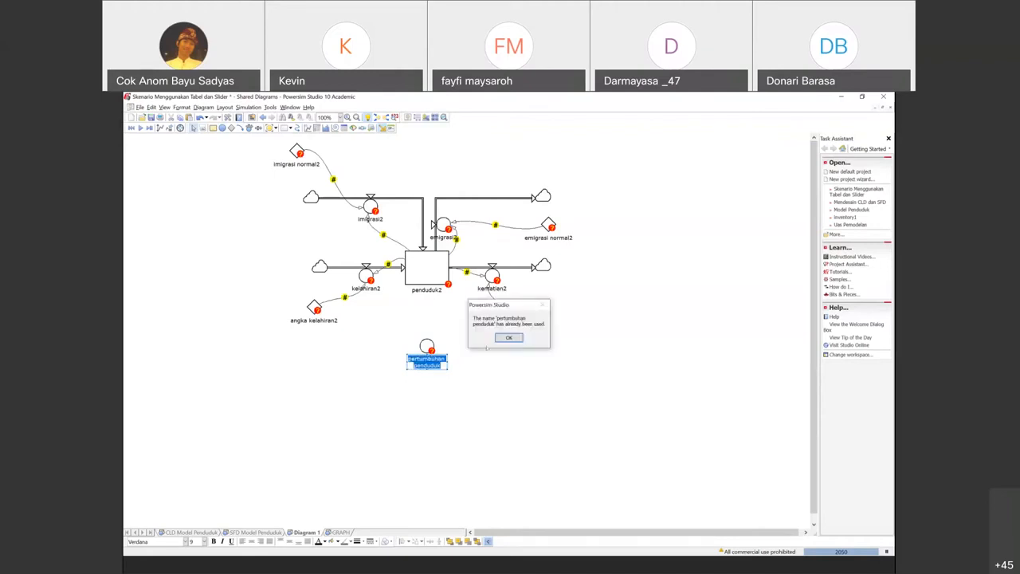
key("Return")
key("Right")
type("2")
key("Return")
left_click(425, 348)
left_click_drag(426, 349, 430, 349)
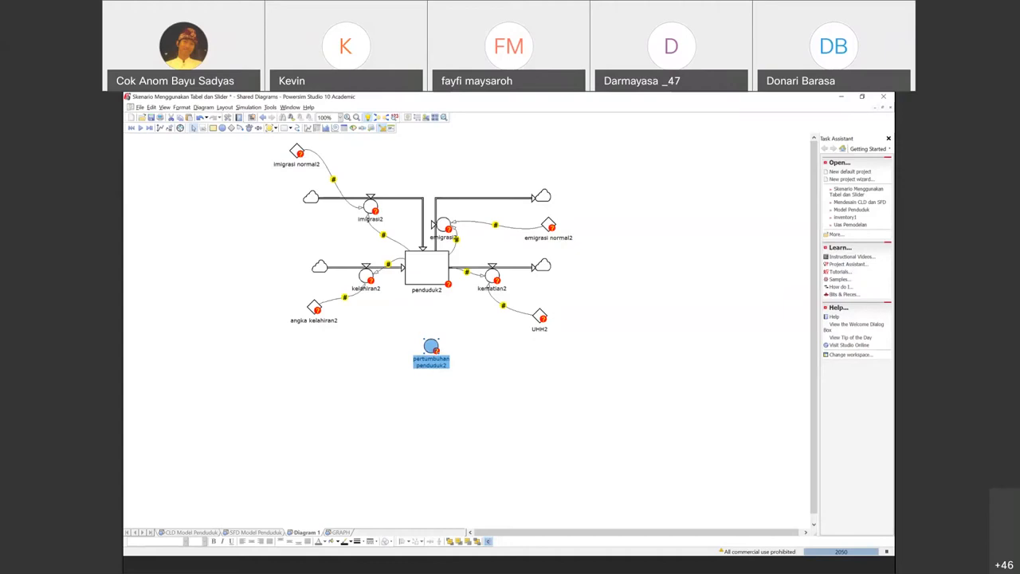
Step: Create links from kelahiran2 and kematian2 to the pertumbuhan penduduk2 auxiliary
left_click(240, 128)
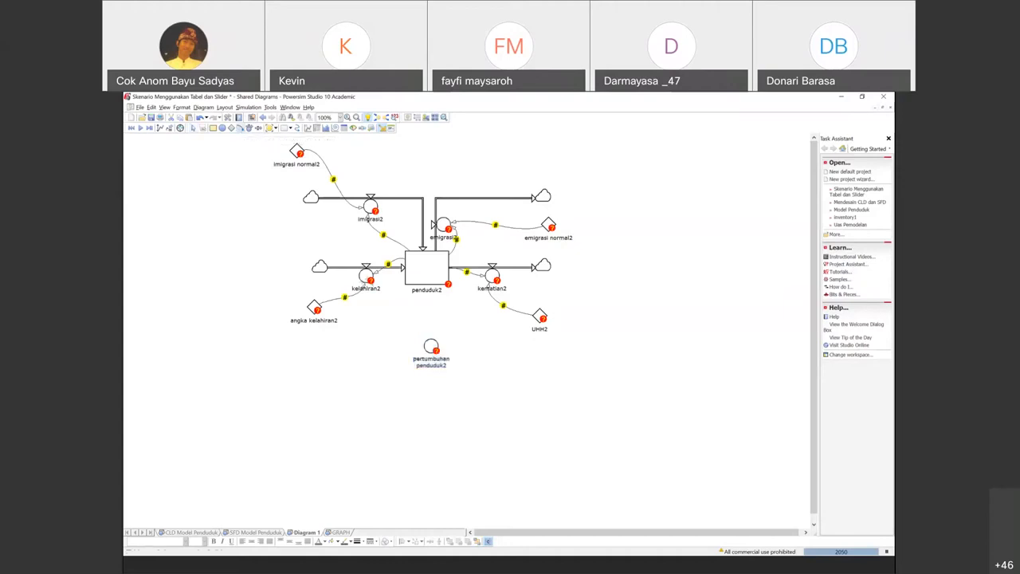
mouse_move(366, 277)
left_mouse_down()
mouse_move(393, 338)
mouse_move(428, 346)
left_mouse_up()
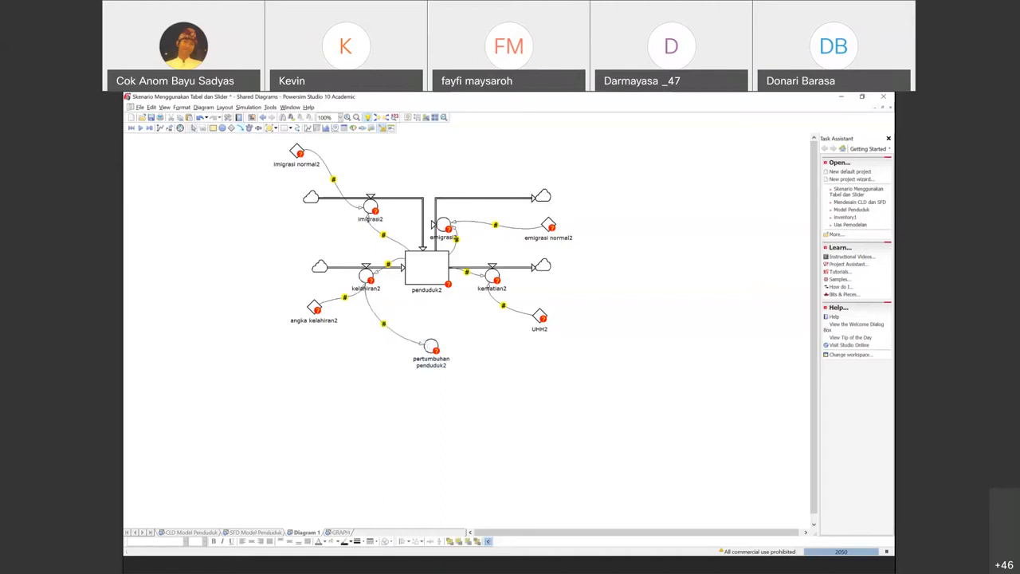
left_click_drag(491, 278, 432, 345)
left_click(431, 345)
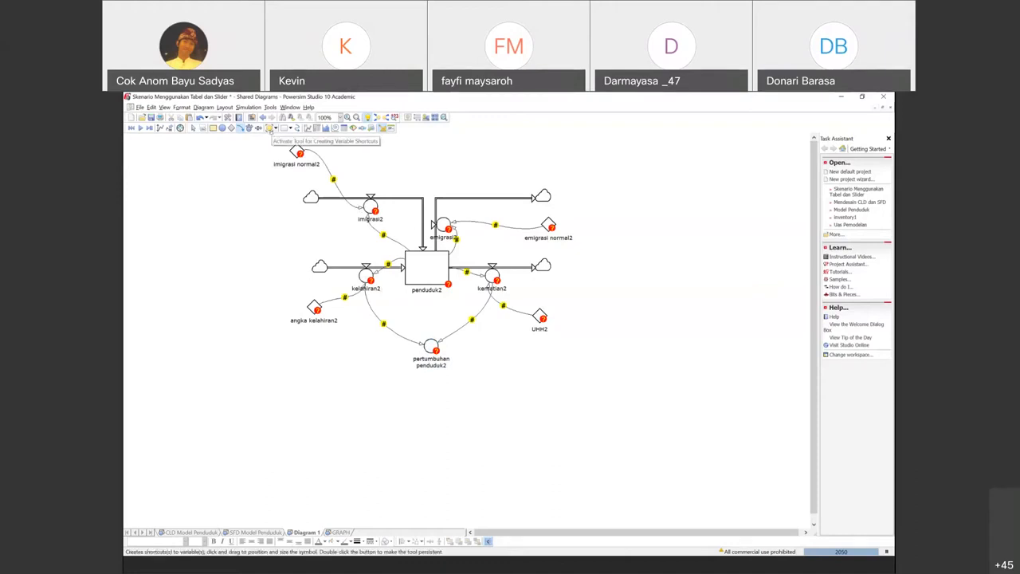
Step: Place variable shortcuts to imigrasi and emigrasi below pertumbuhan penduduk2, imigrasi at its lower left and emigrasi at its lower right
left_click(272, 130)
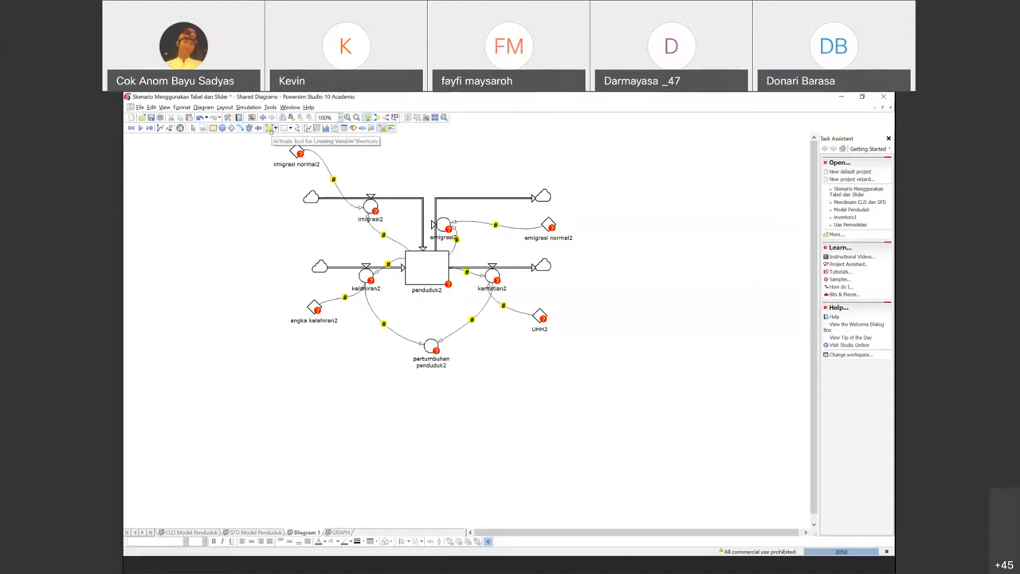
left_click(275, 129)
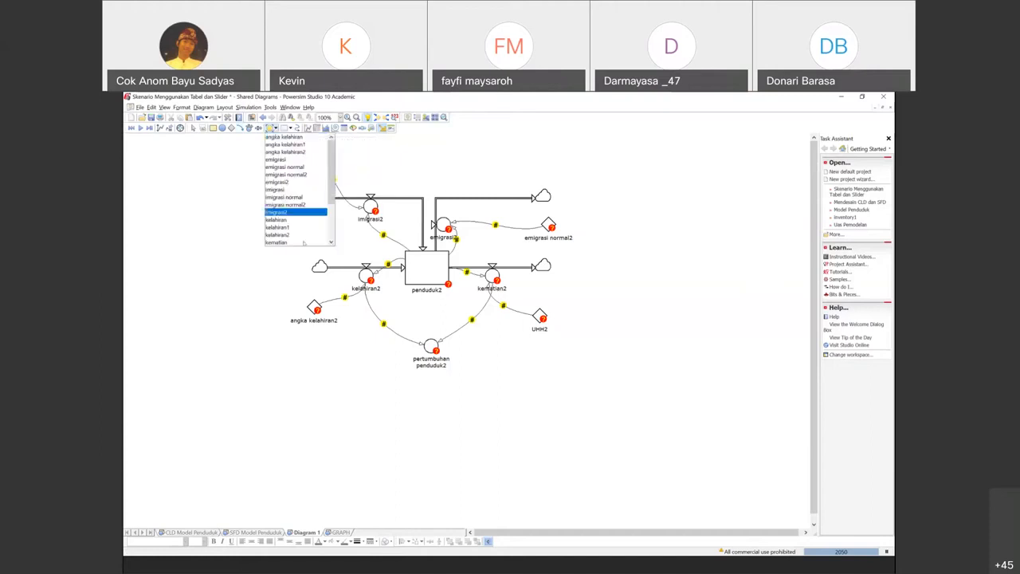
left_click(295, 181)
left_click(387, 392)
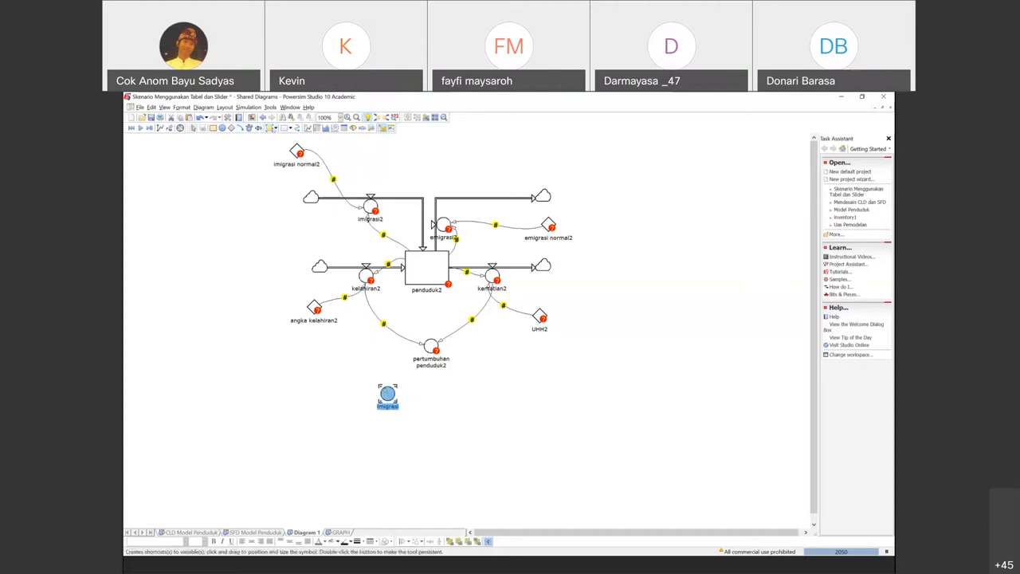
left_click(276, 128)
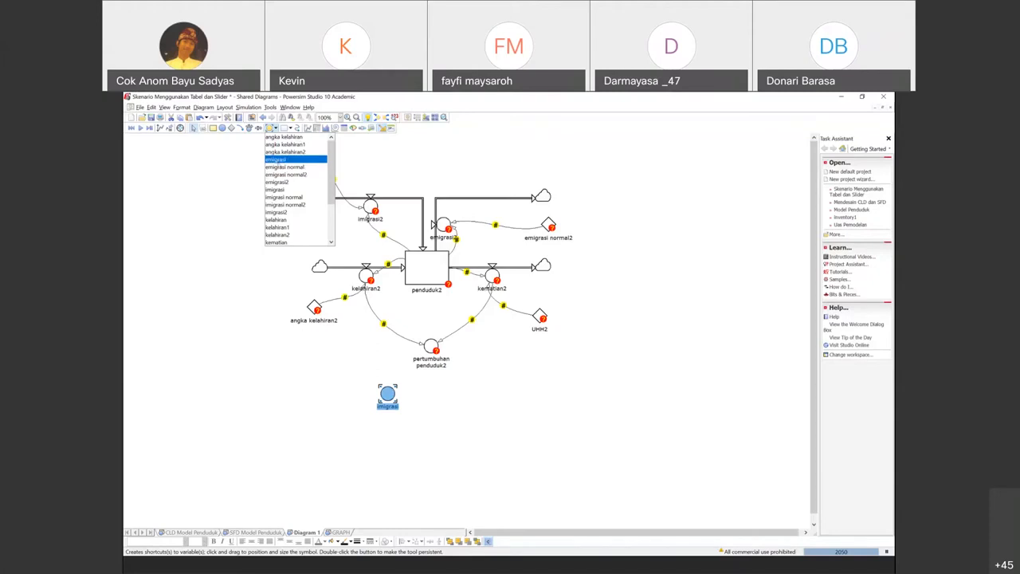
left_click(278, 160)
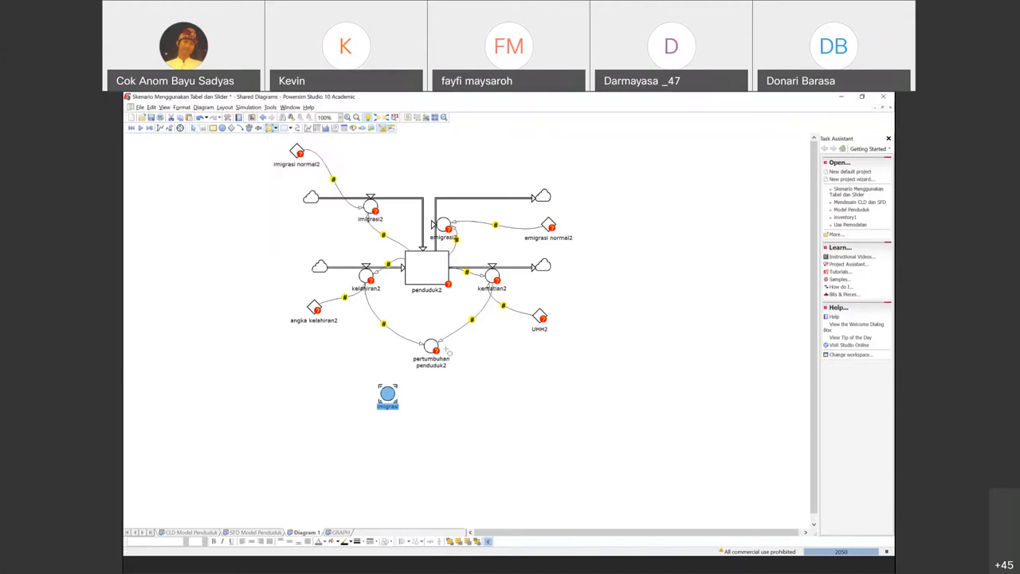
left_click(487, 396)
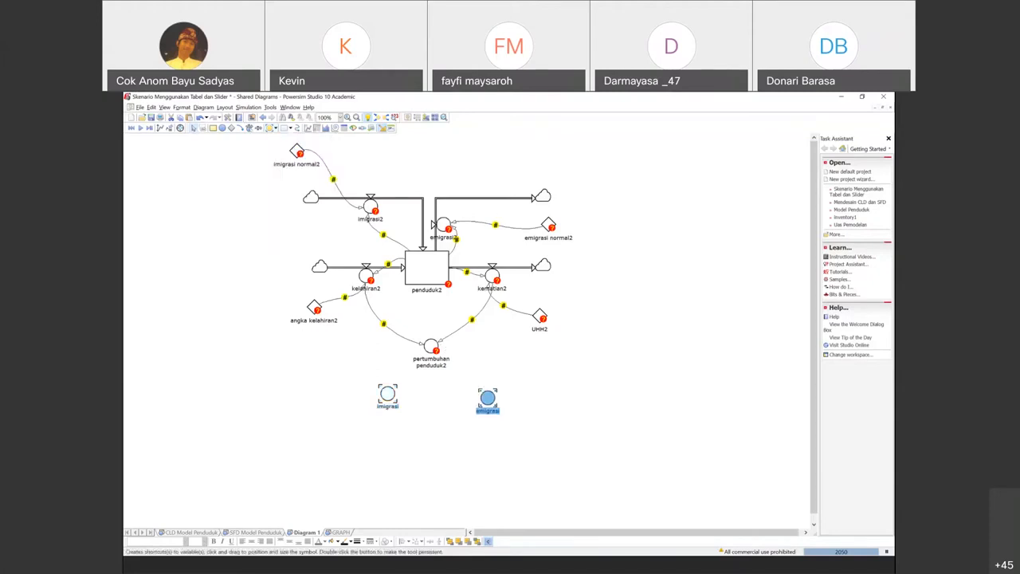
left_click(387, 402)
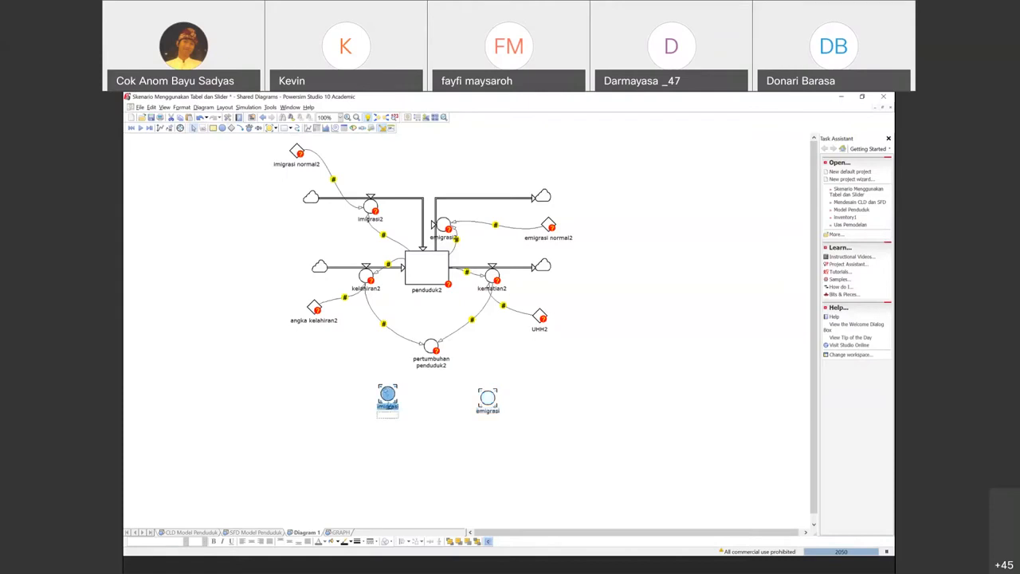
left_click_drag(387, 405, 391, 411)
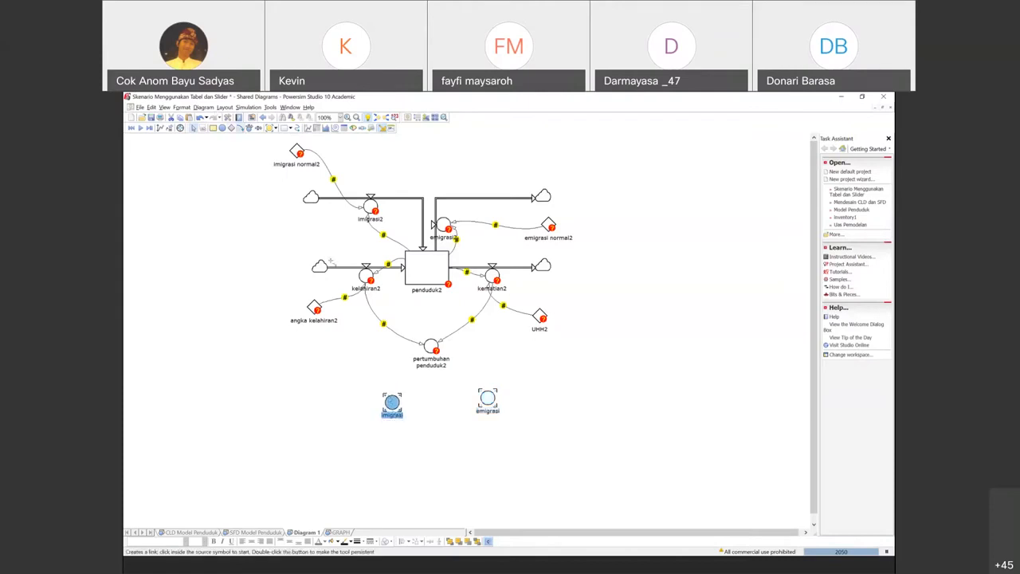
Step: Create links from the imigrasi and emigrasi shortcuts to the pertumbuhan penduduk2 auxiliary
left_click(240, 128)
left_click_drag(392, 391, 428, 346)
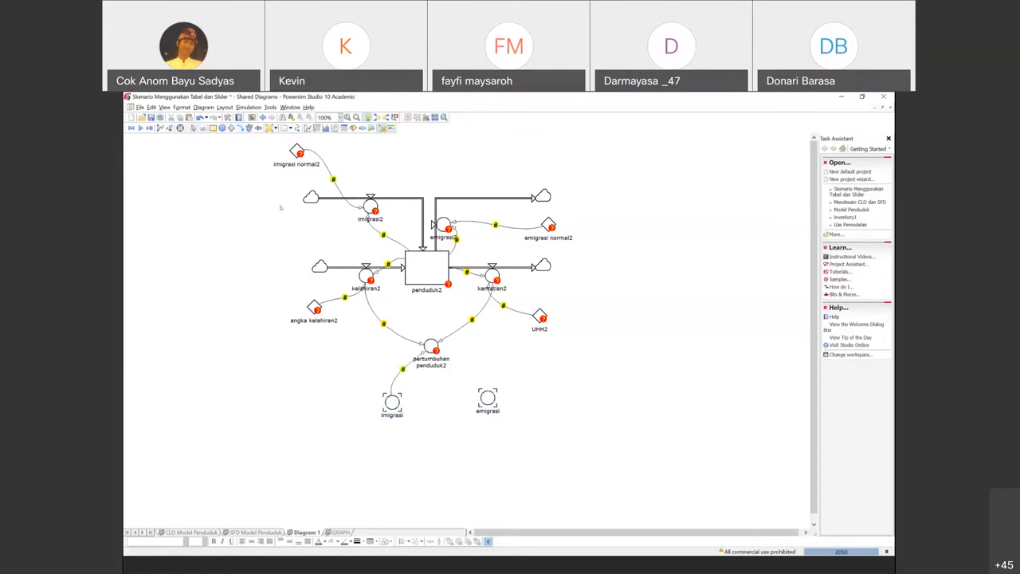
left_click_drag(488, 396, 444, 354)
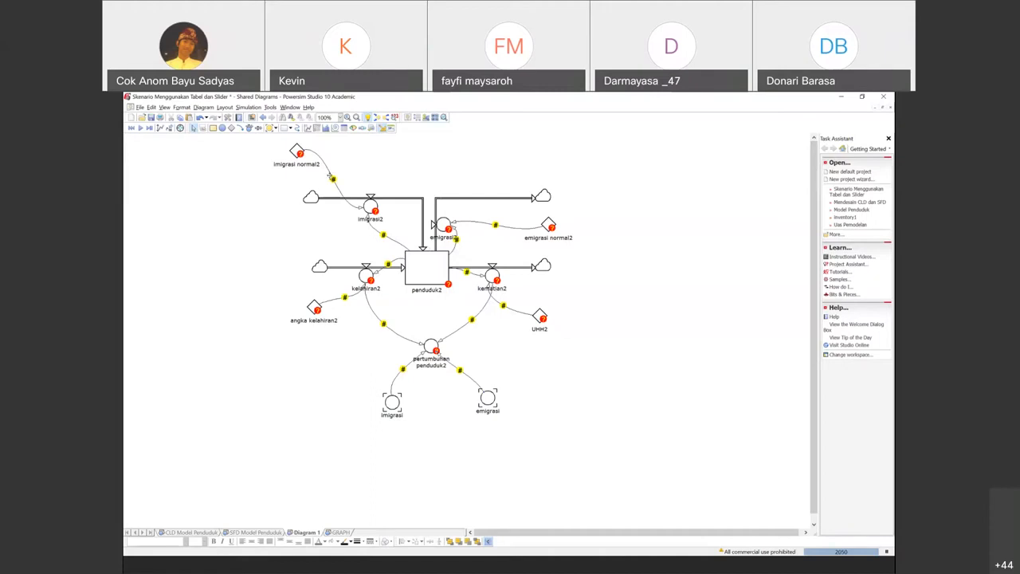
mouse_move(330, 176)
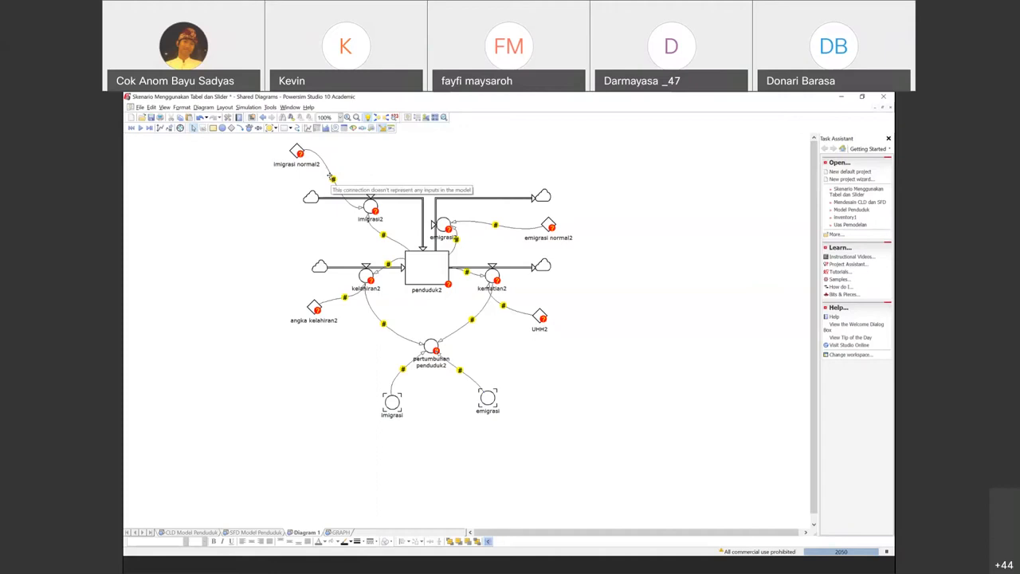
right_click(443, 223)
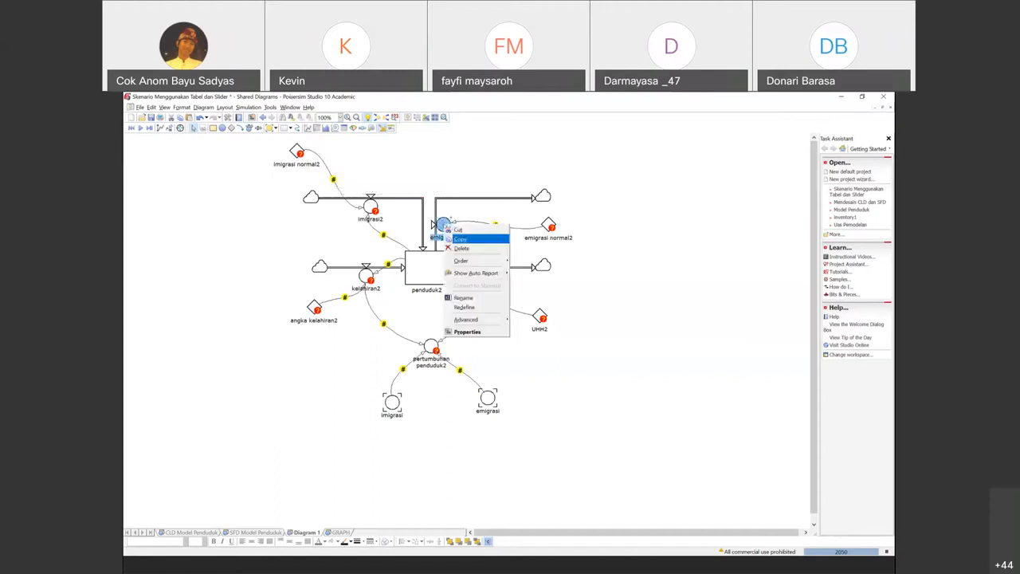
left_click(461, 239)
left_click(456, 193)
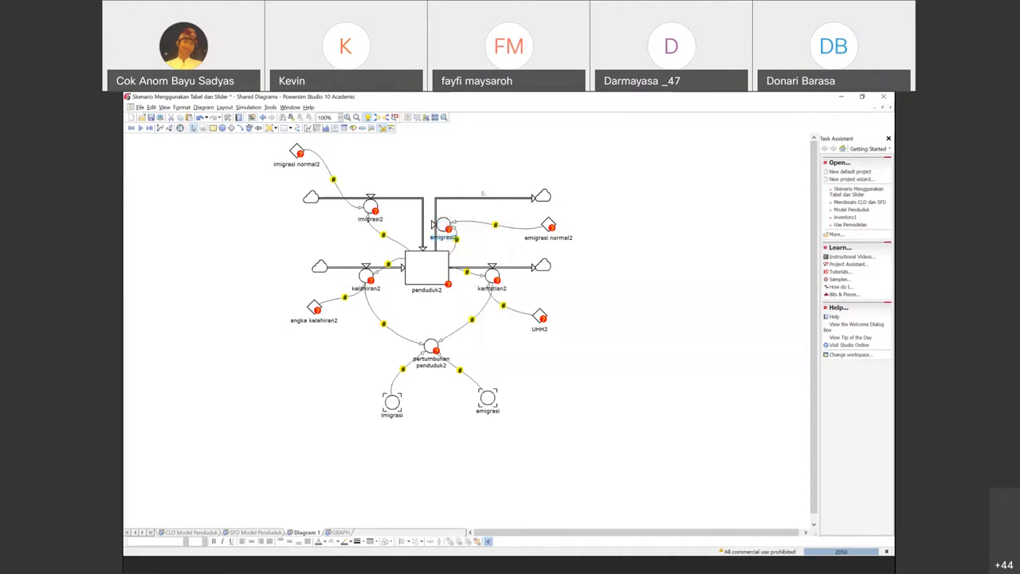
right_click(538, 198)
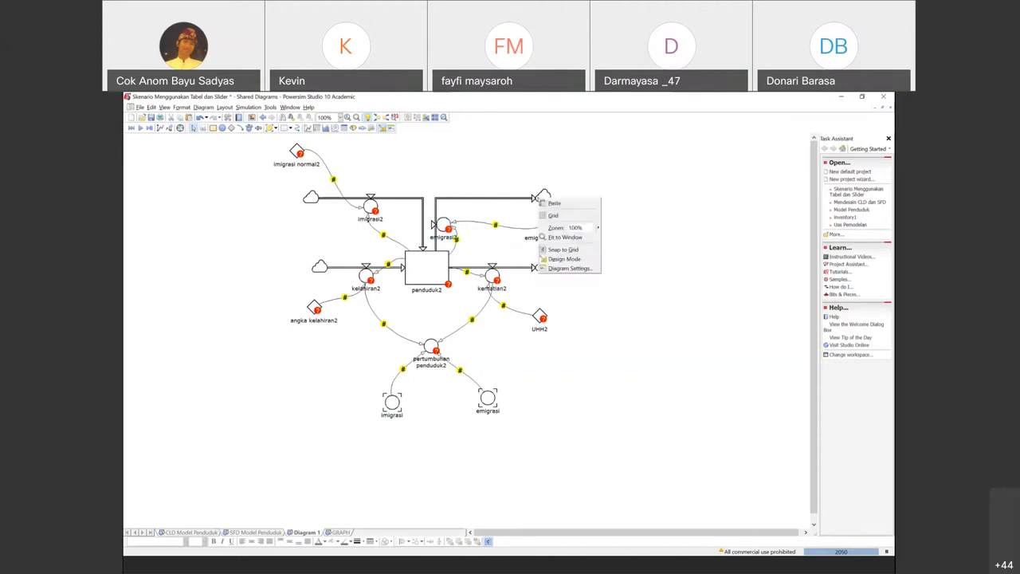
left_click(522, 199)
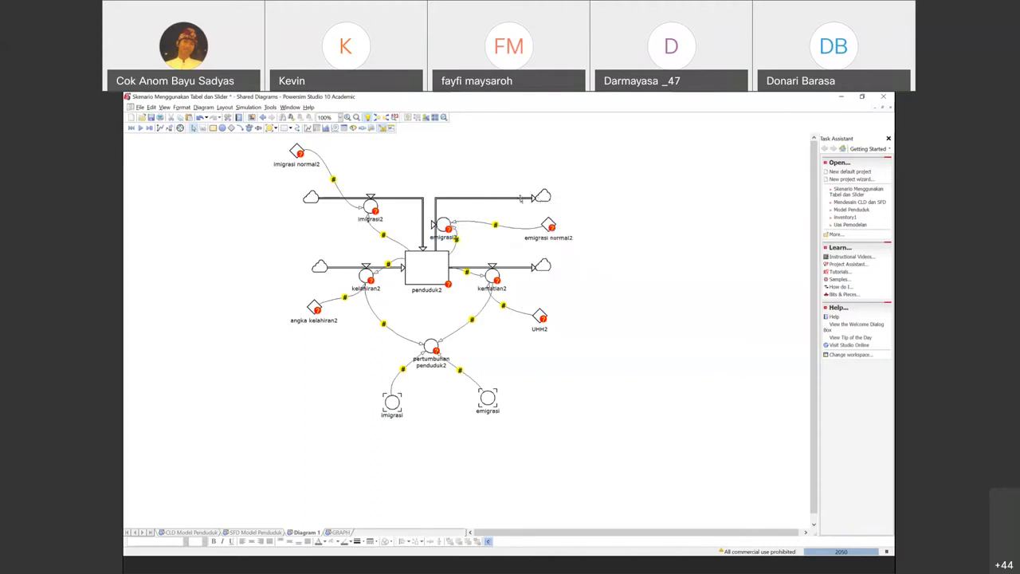
Step: Try moving the valve of the emigrasi2 flow to its next segment, and undo the move
right_click(522, 198)
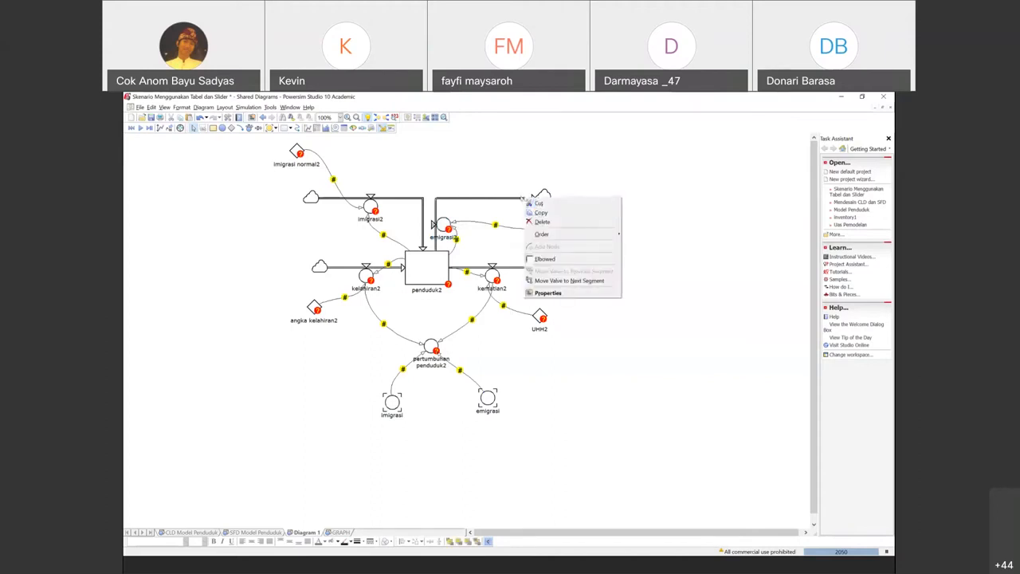
left_click(521, 198)
right_click(519, 199)
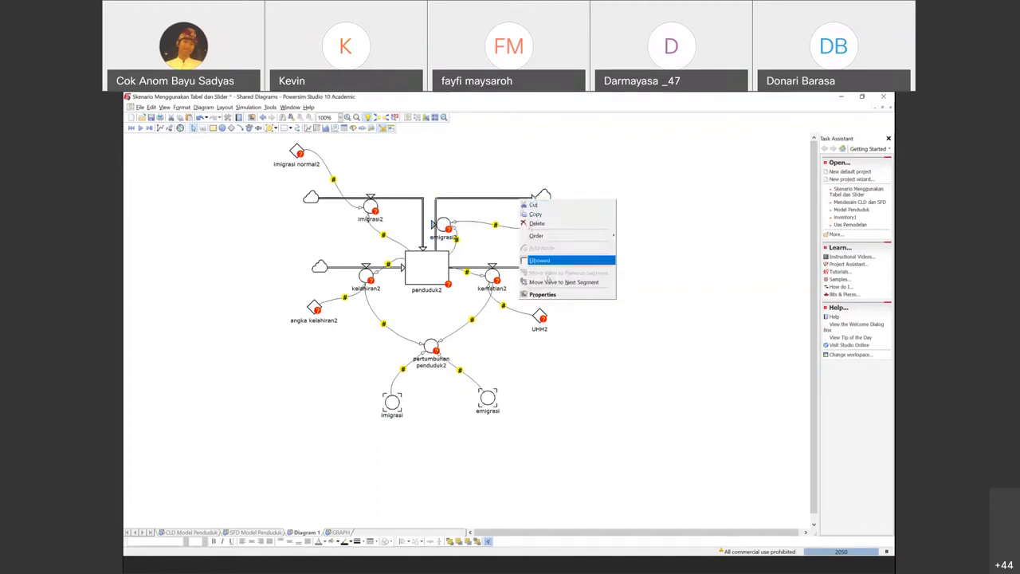
left_click(550, 281)
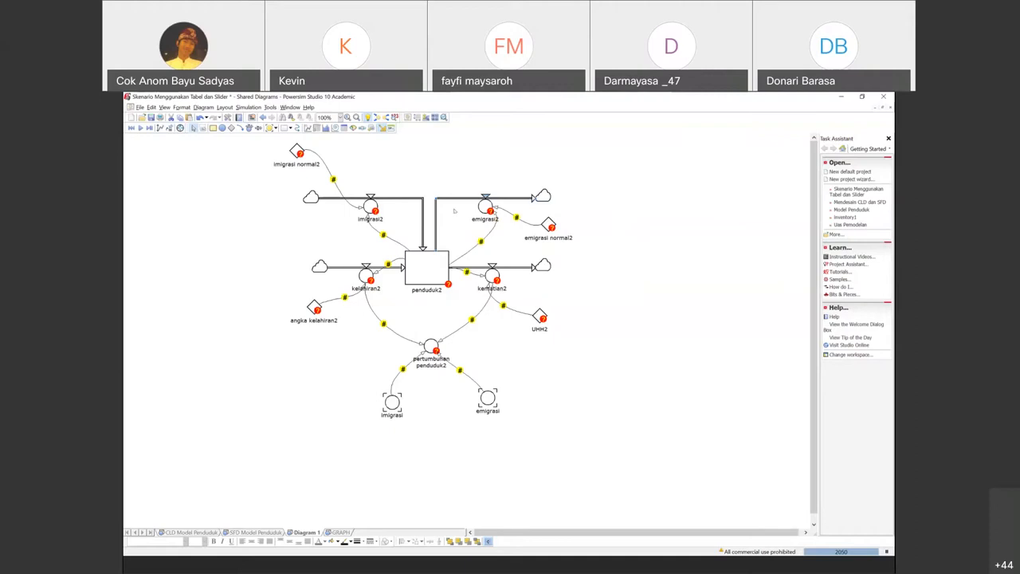
key("ctrl+z")
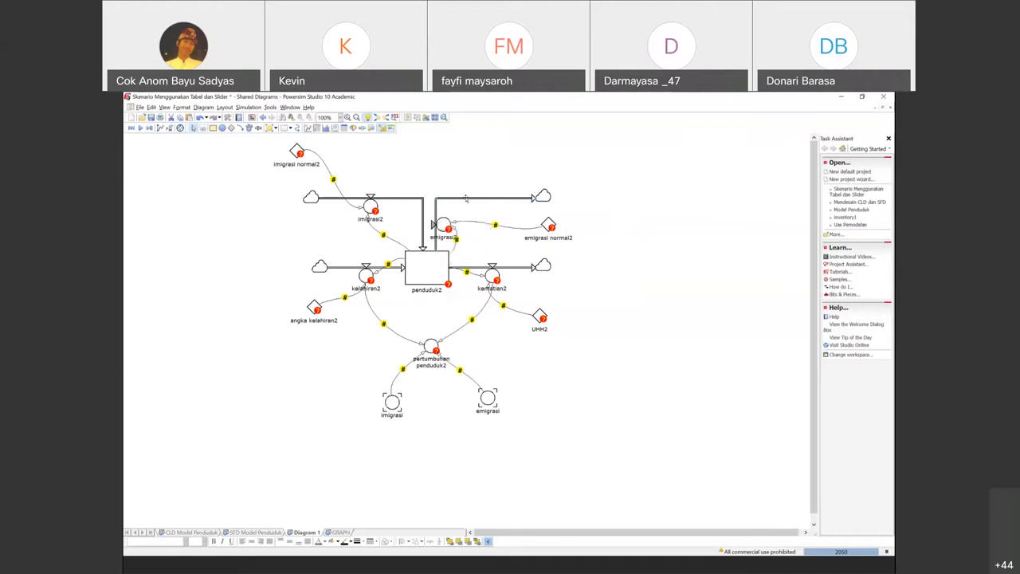
Step: Move the valve of the emigrasi2 flow to the flow's next segment, the horizontal run leading to the cloud
right_click(466, 198)
left_click(461, 192)
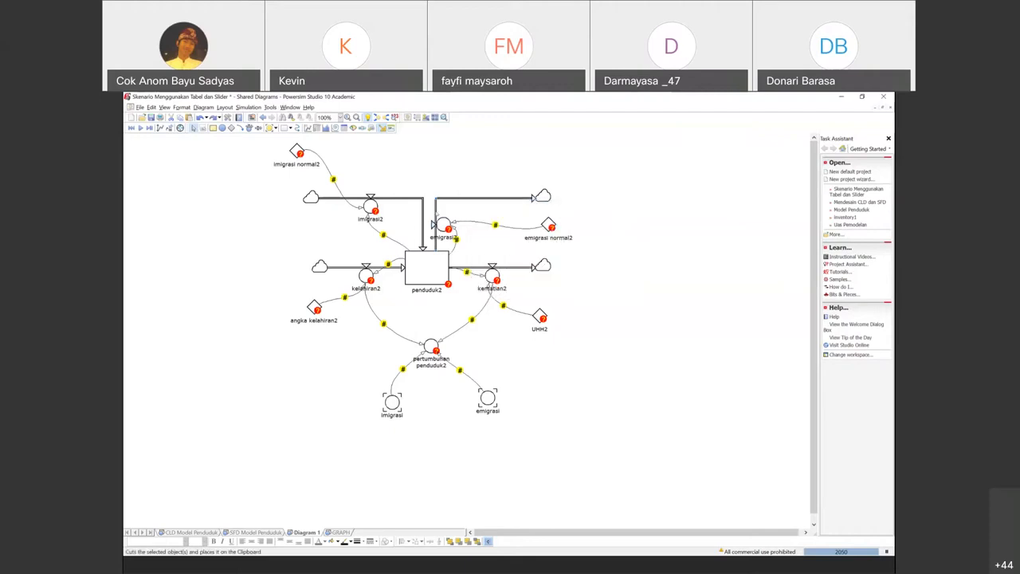
right_click(438, 213)
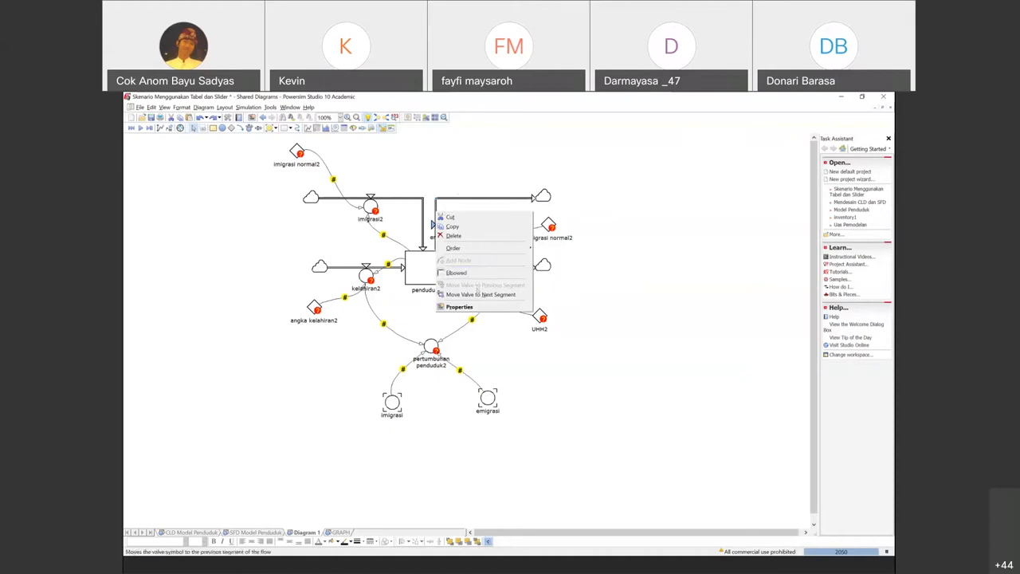
left_click(477, 293)
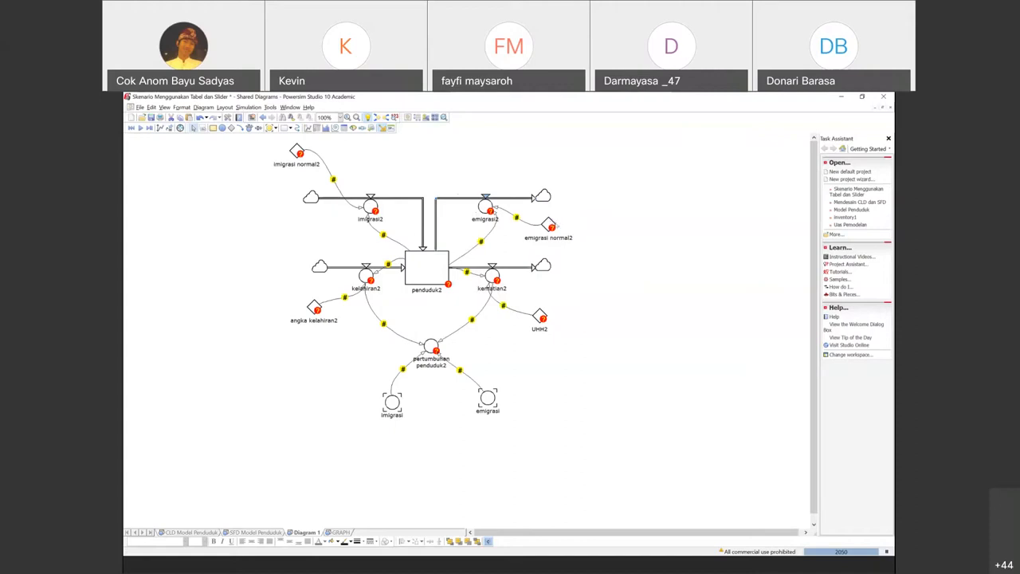
Step: Move the emigrasi normal2 constant above the emigrasi2 flow's cloud and shift imigrasi normal2 slightly toward its flow
left_click_drag(549, 225, 537, 156)
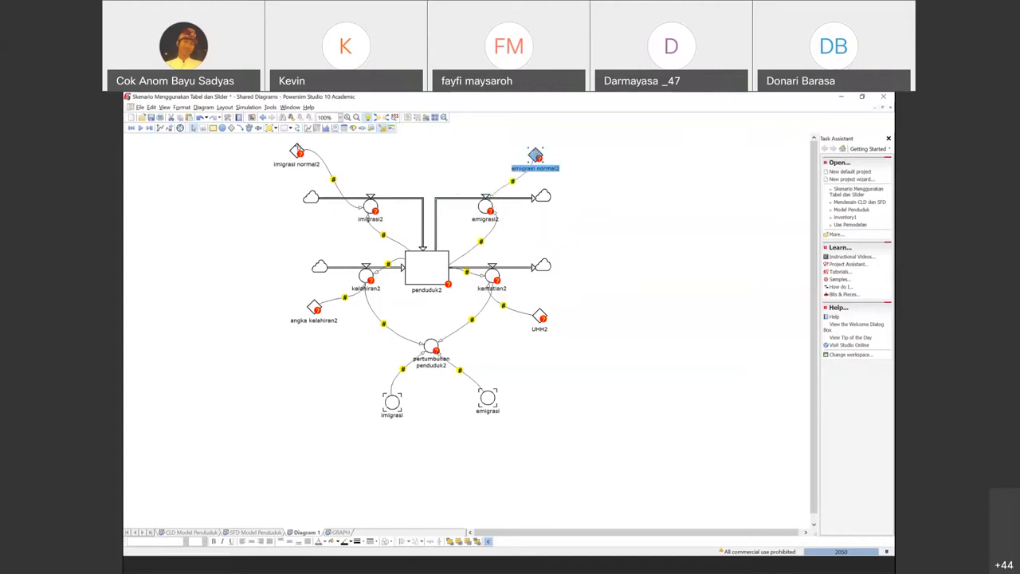
left_click(297, 153)
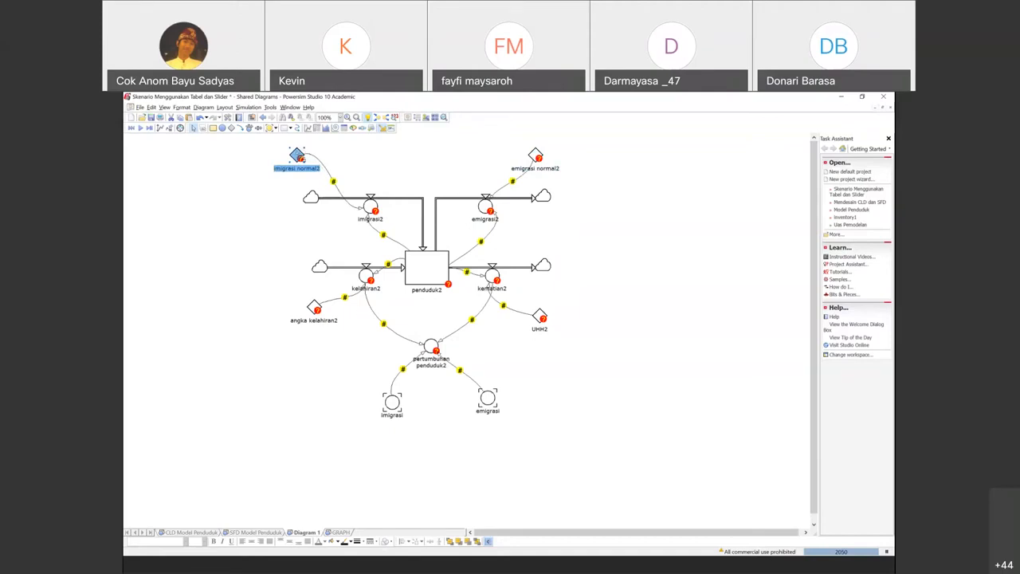
left_click_drag(296, 153, 301, 159)
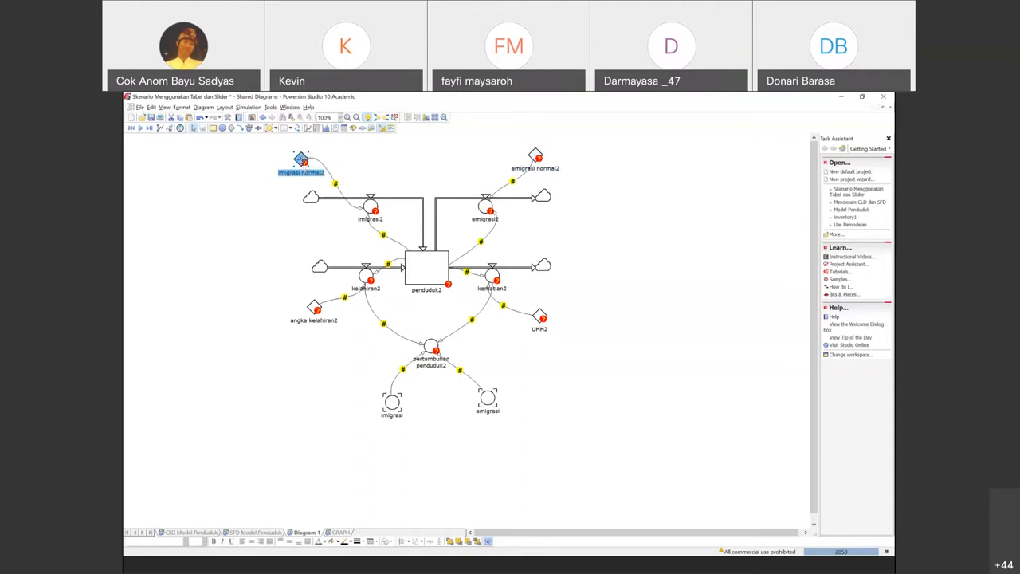
Step: Define the imigrasi normal2 constant as 1 with the unit %/year
double_click(302, 159)
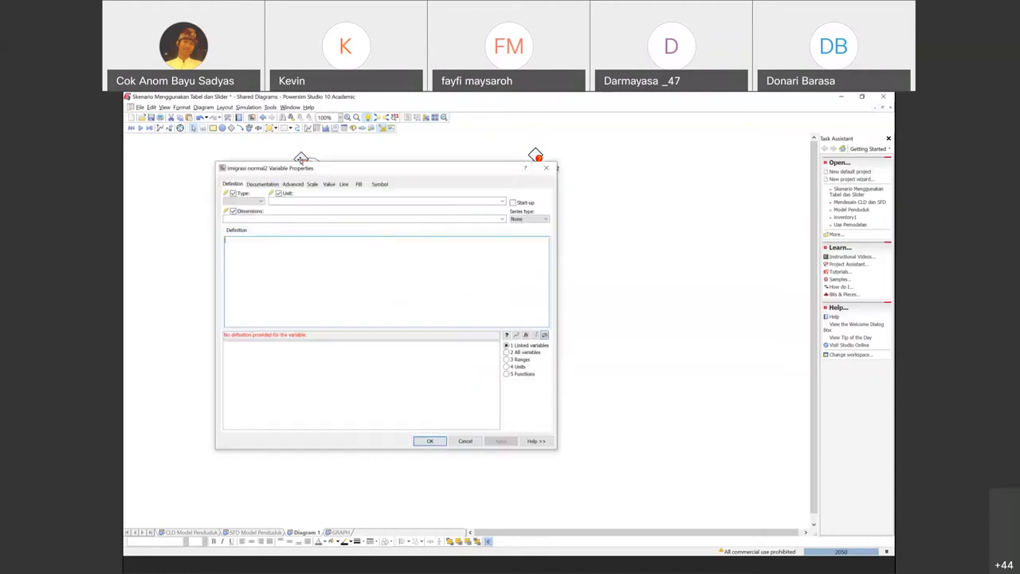
left_click(295, 201)
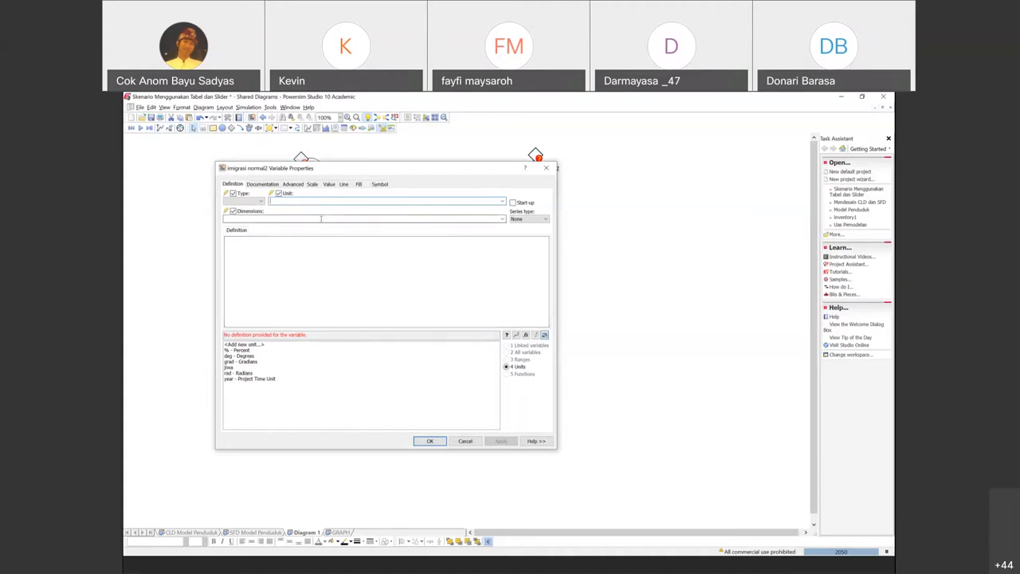
double_click(242, 351)
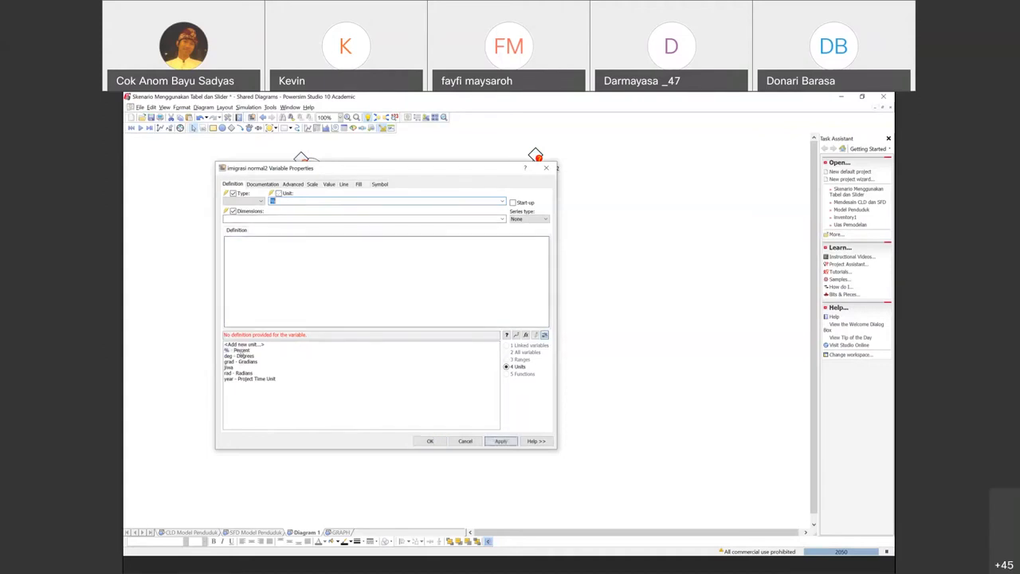
left_click(310, 201)
type("/year")
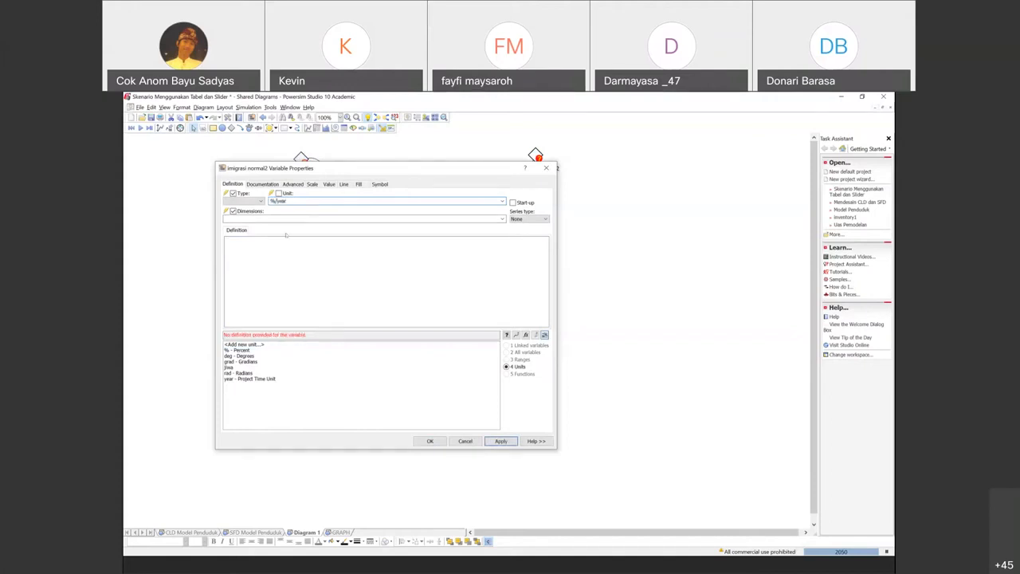
left_click(250, 263)
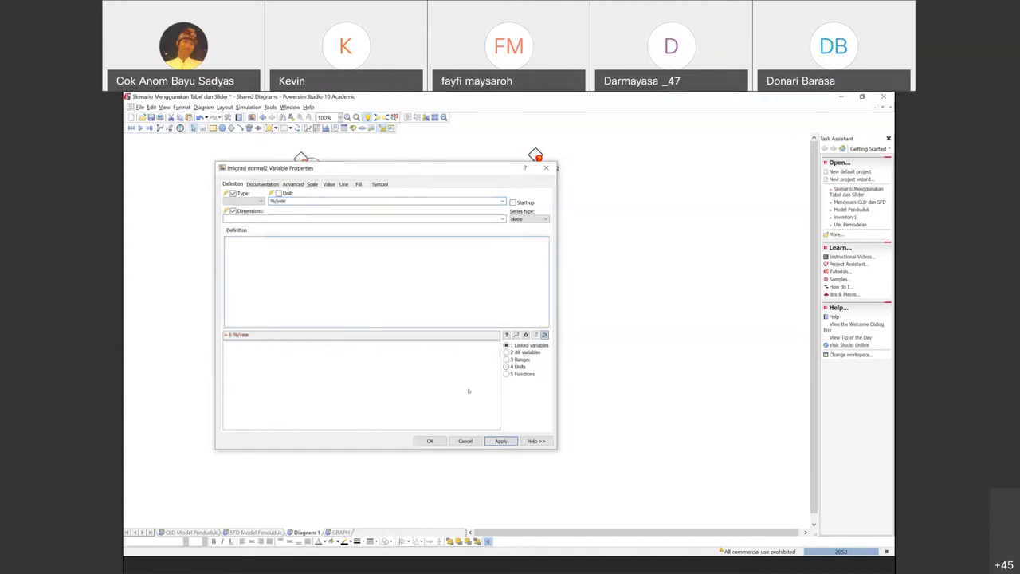
left_click(501, 441)
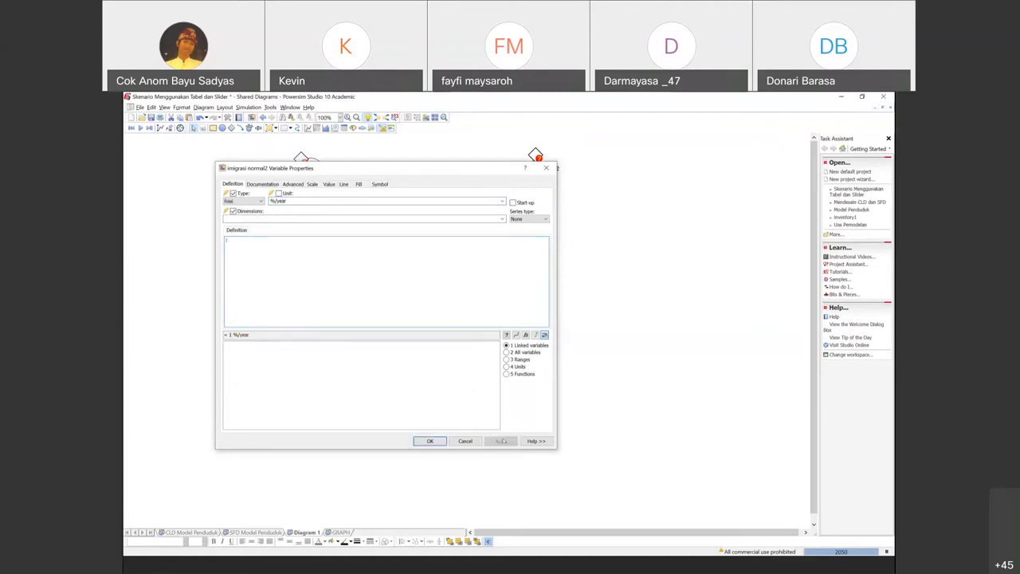
left_click(429, 442)
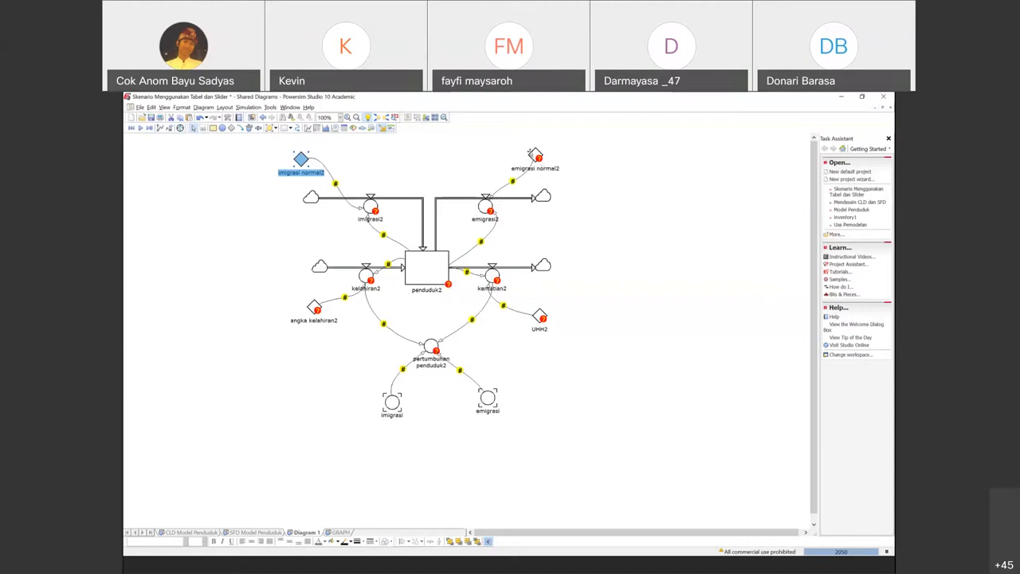
Step: Define the emigrasi normal2 constant as 0.7 with the unit %/year
double_click(535, 155)
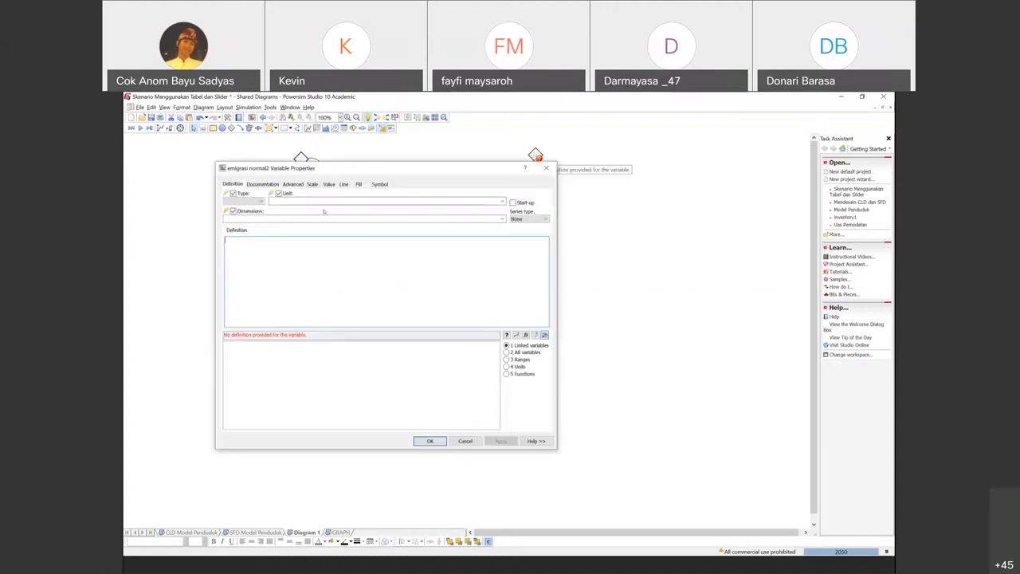
left_click(323, 201)
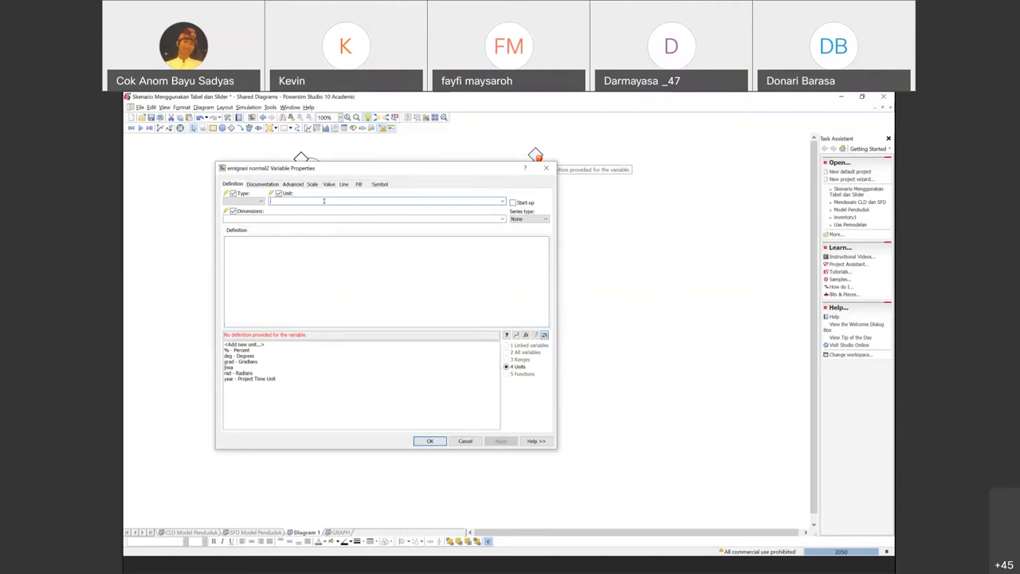
type("%")
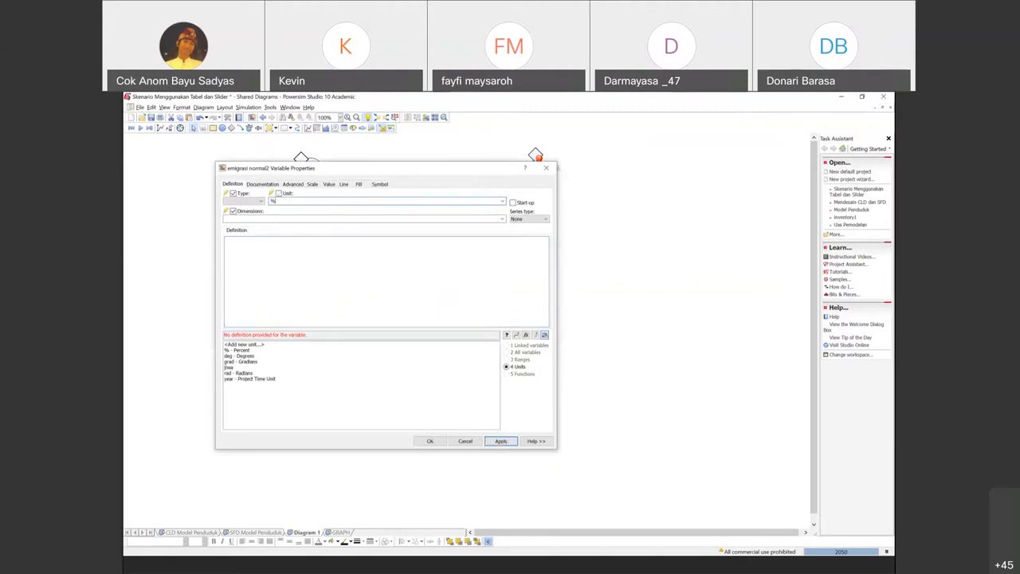
type("/year")
left_click(290, 256)
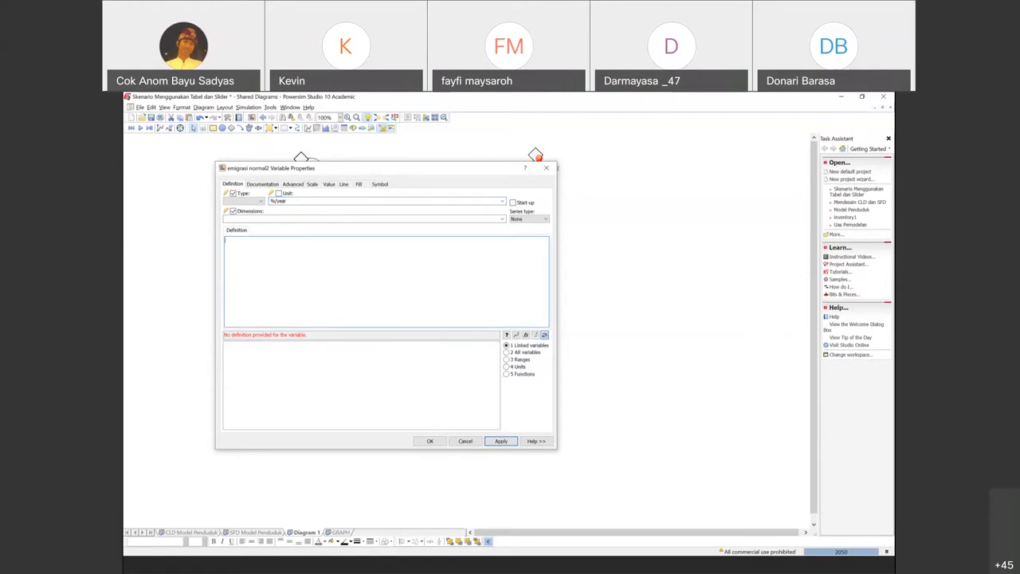
type("0.7")
left_click(430, 441)
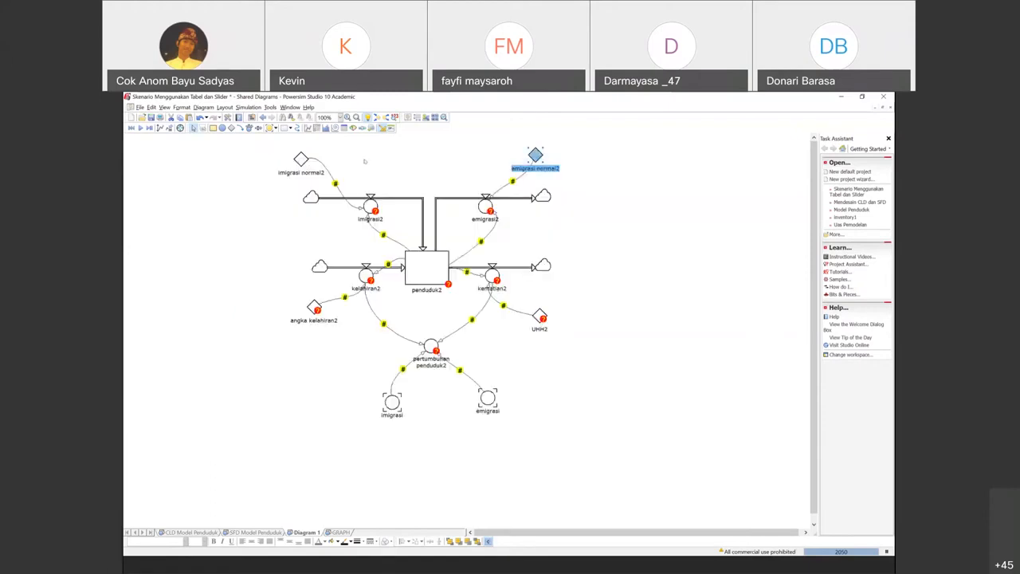
left_click(416, 189)
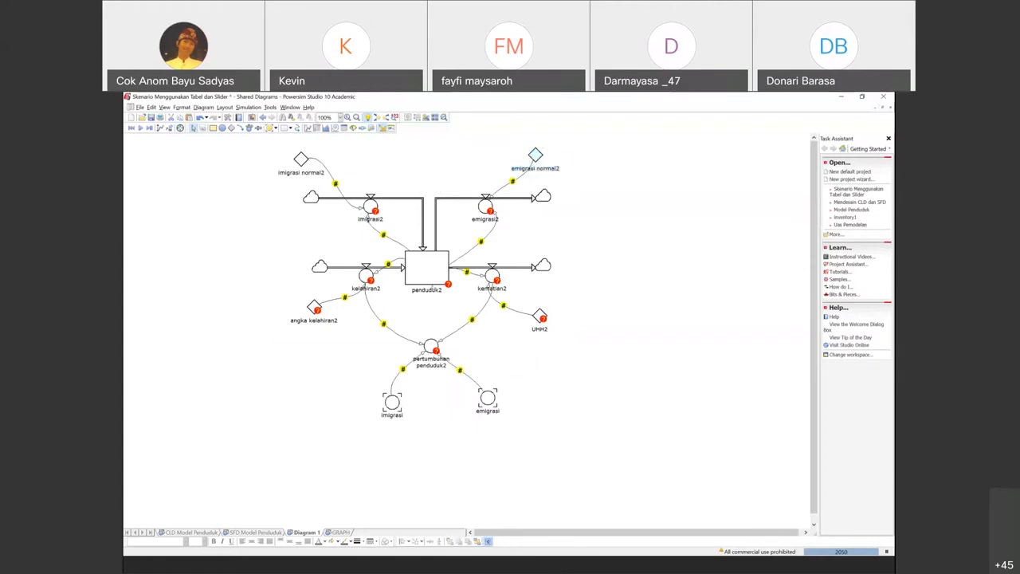
key("Escape")
double_click(429, 262)
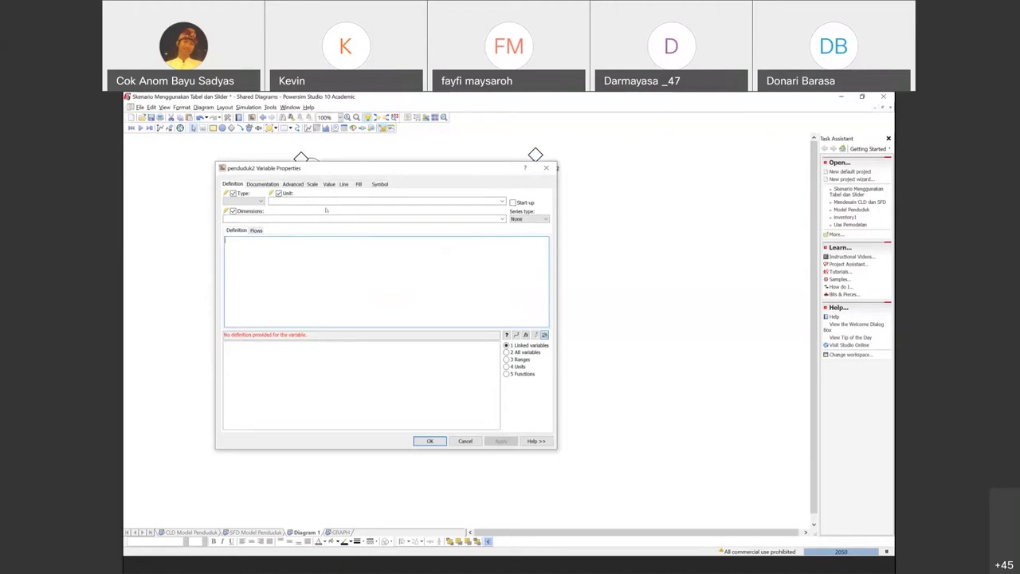
left_click(547, 169)
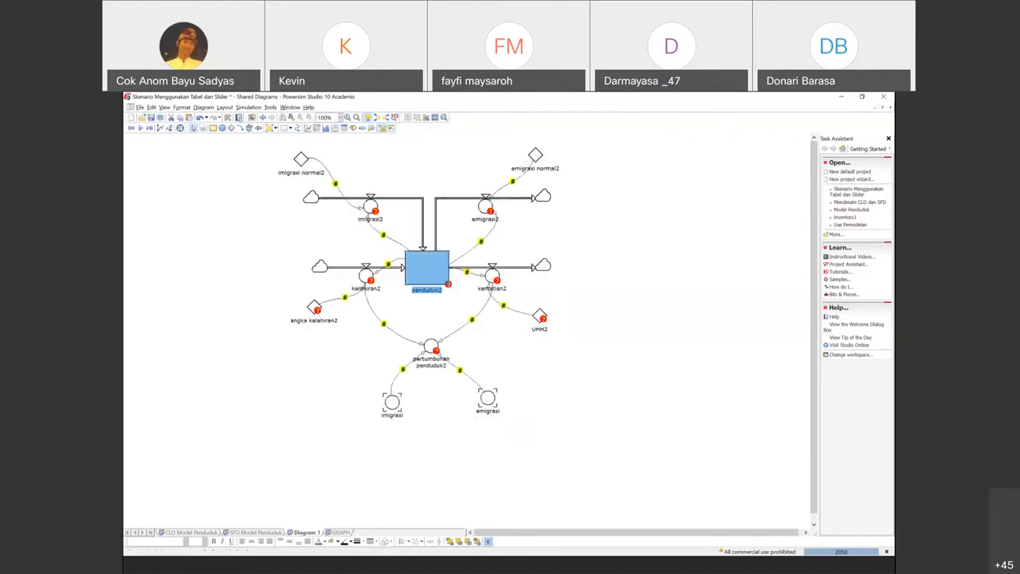
left_click(280, 233)
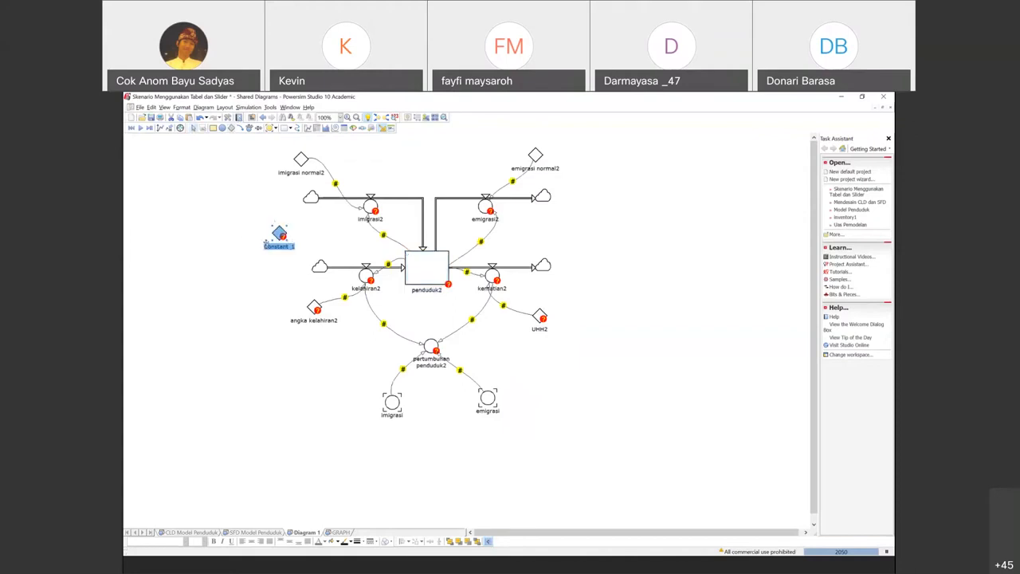
key("Delete")
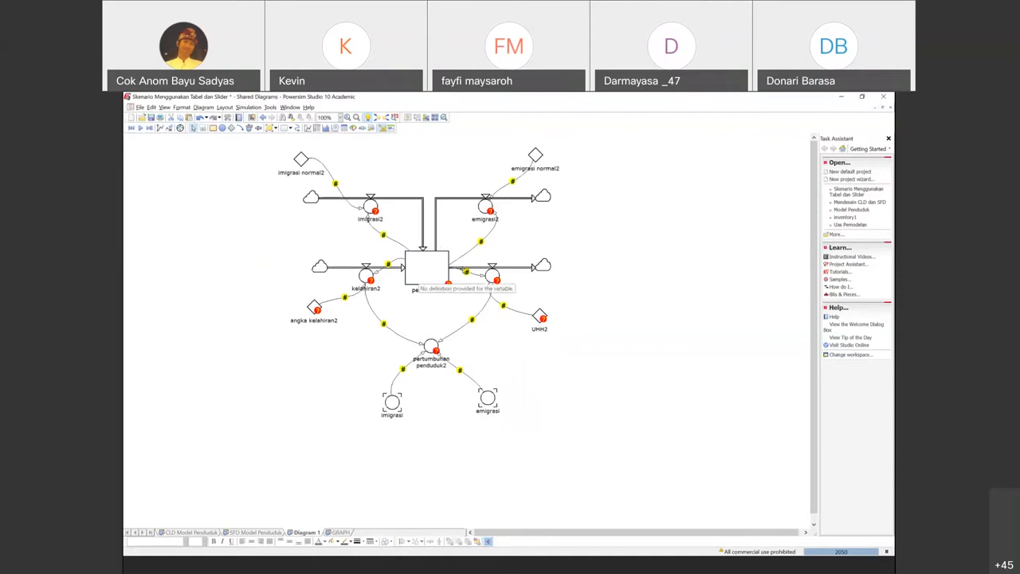
double_click(415, 272)
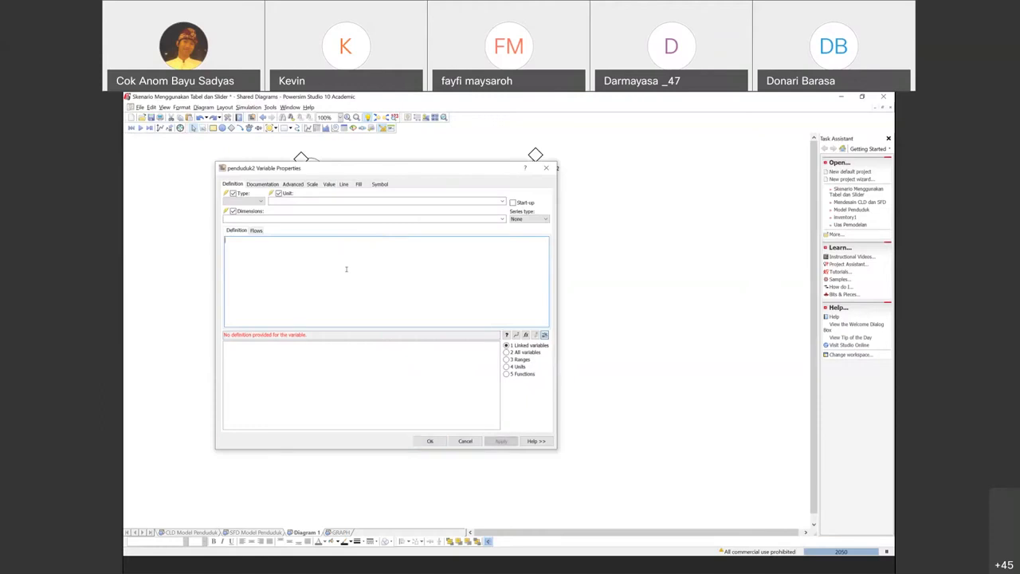
double_click(226, 351)
left_click(460, 442)
left_click(462, 442)
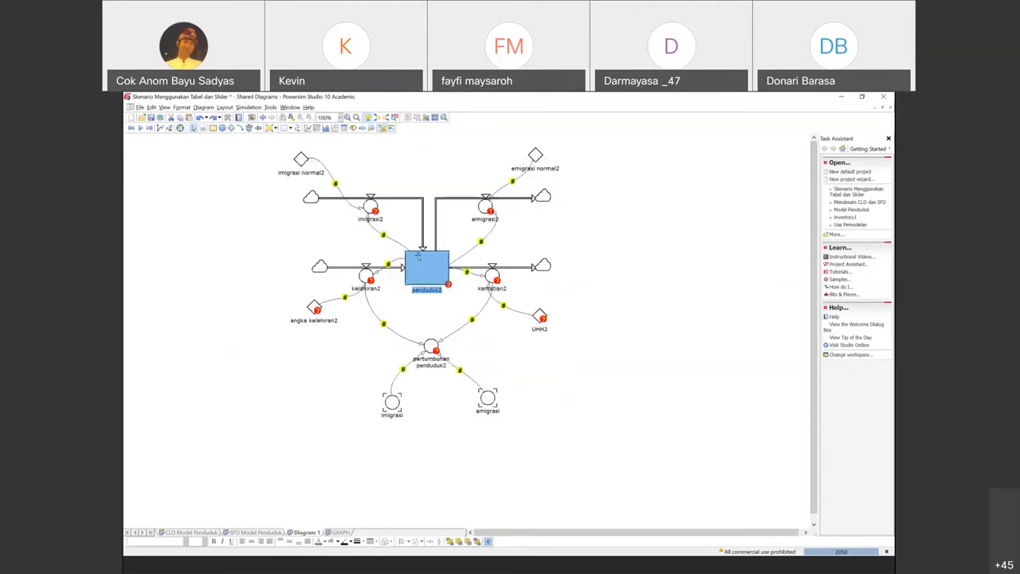
Step: Define the penduduk2 level with an initial value of 10000 and the unit jiwa
double_click(426, 267)
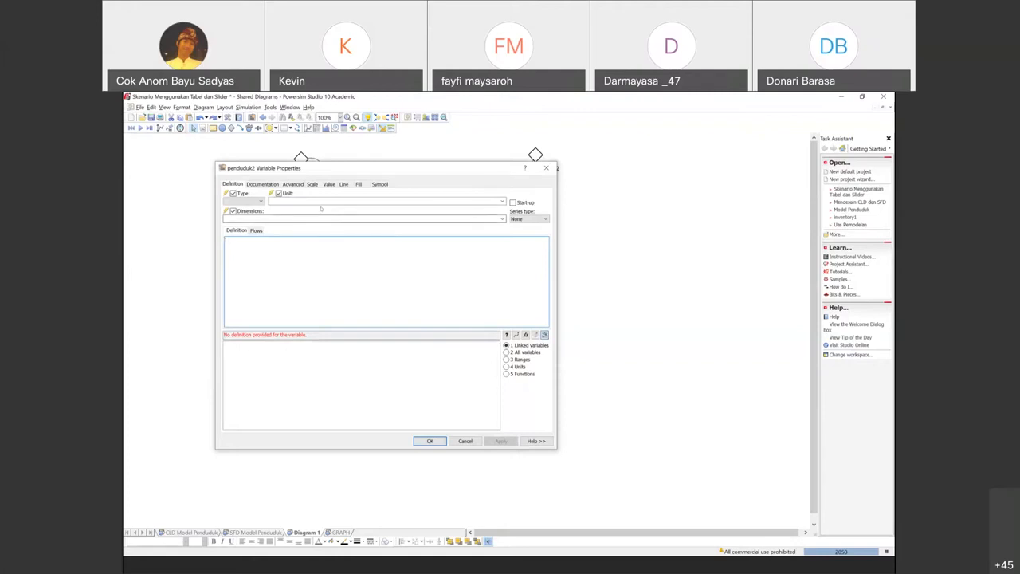
left_click(321, 201)
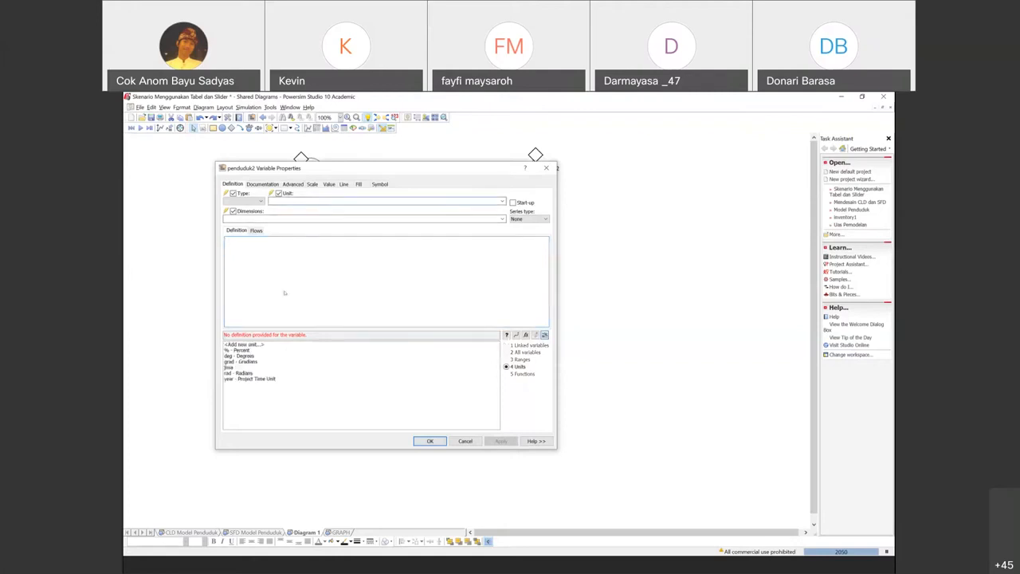
double_click(228, 369)
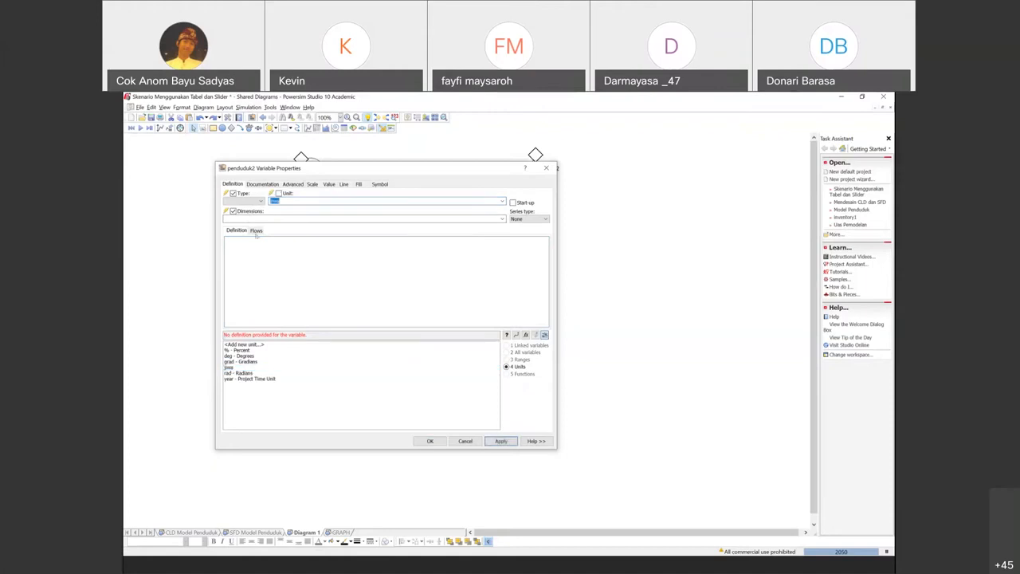
left_click(246, 248)
type("10000")
left_click(488, 443)
left_click(431, 441)
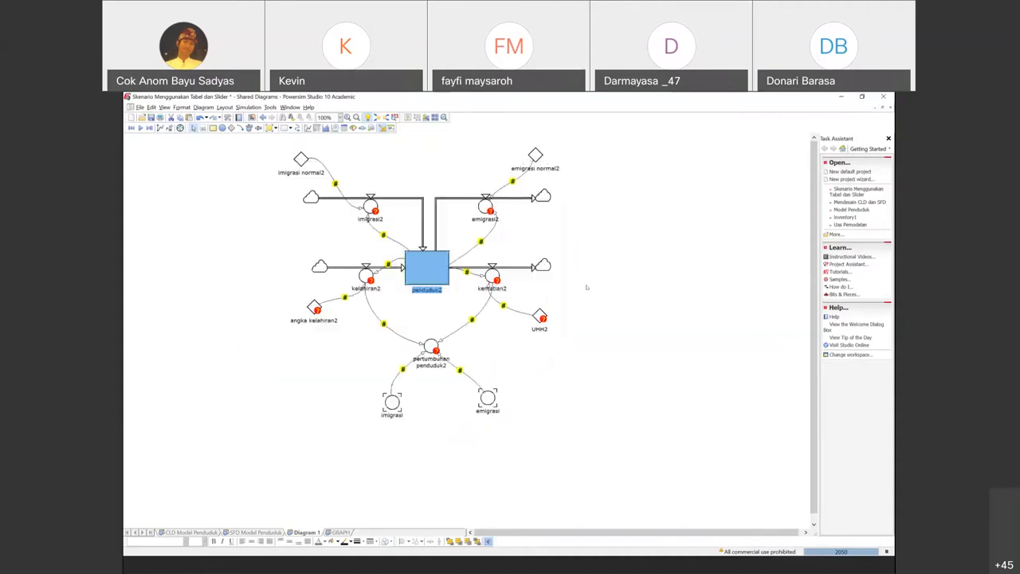
left_click(586, 287)
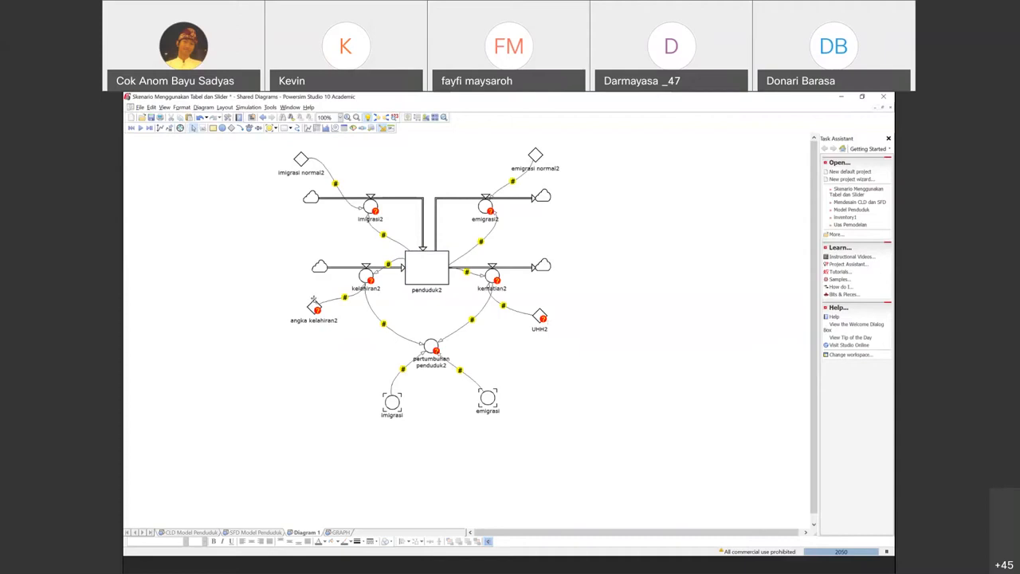
Step: Add a new atomic unit named %year from the angka kelahiran2 constant's properties and assign it to the constant
left_click(314, 307)
double_click(313, 306)
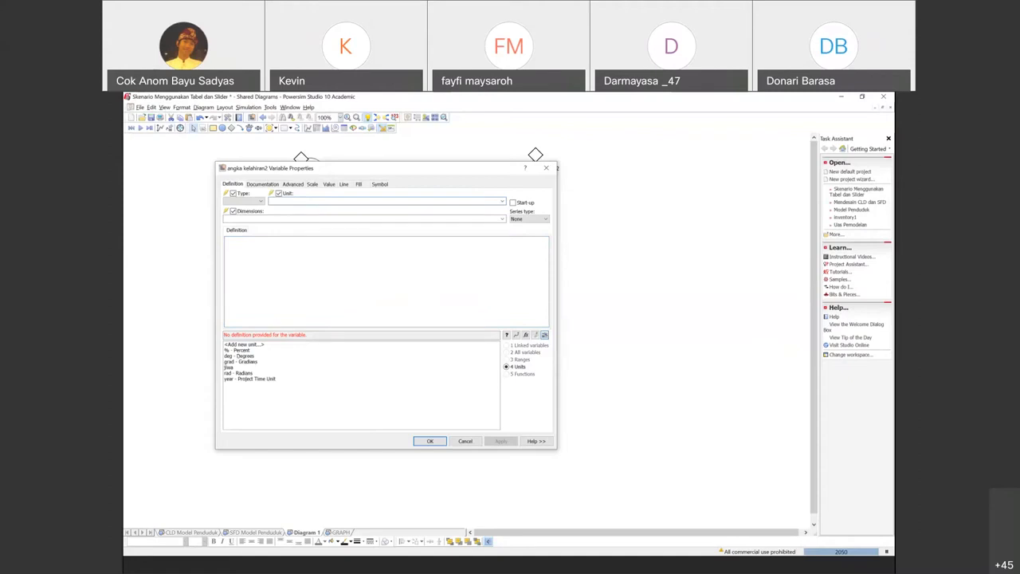
left_click(237, 349)
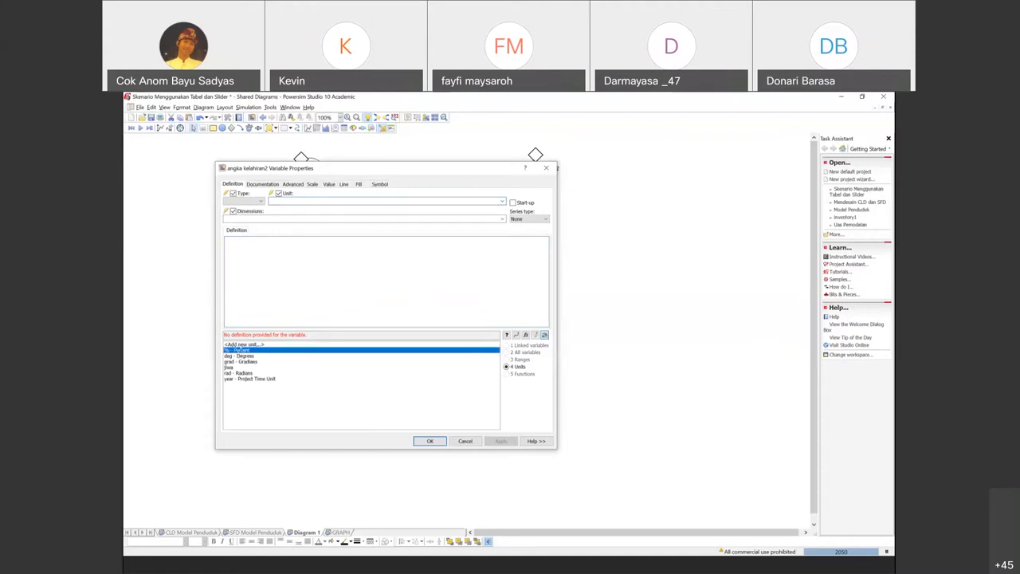
left_click(238, 344)
double_click(237, 345)
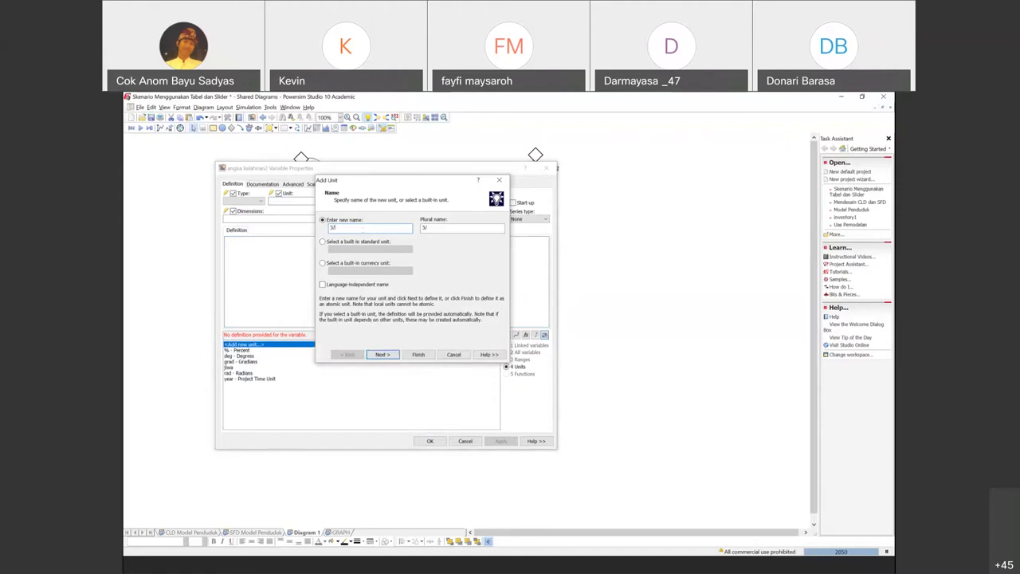
type("5")
key("BackSpace")
type("%/year")
key("Return")
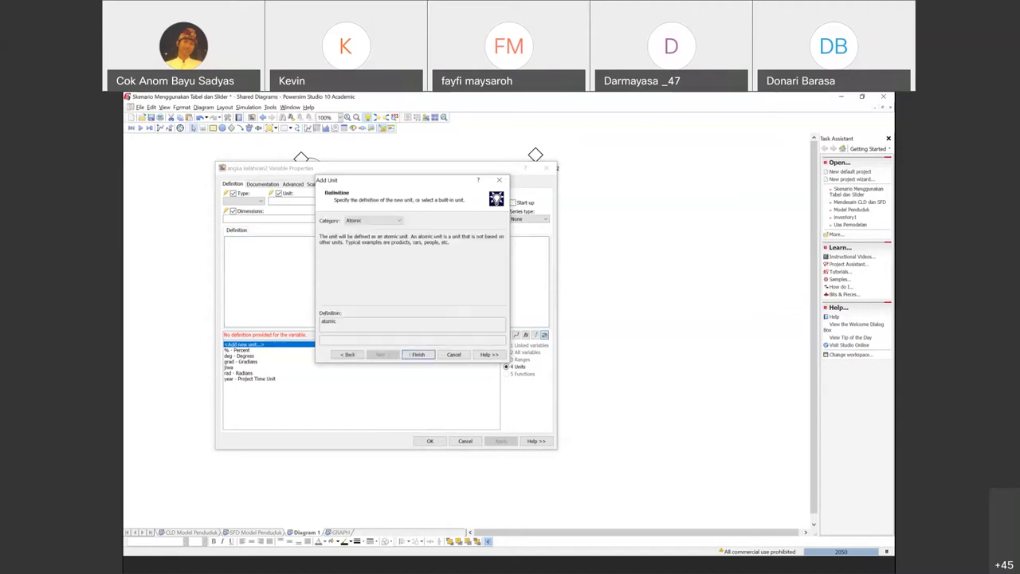
left_click(417, 354)
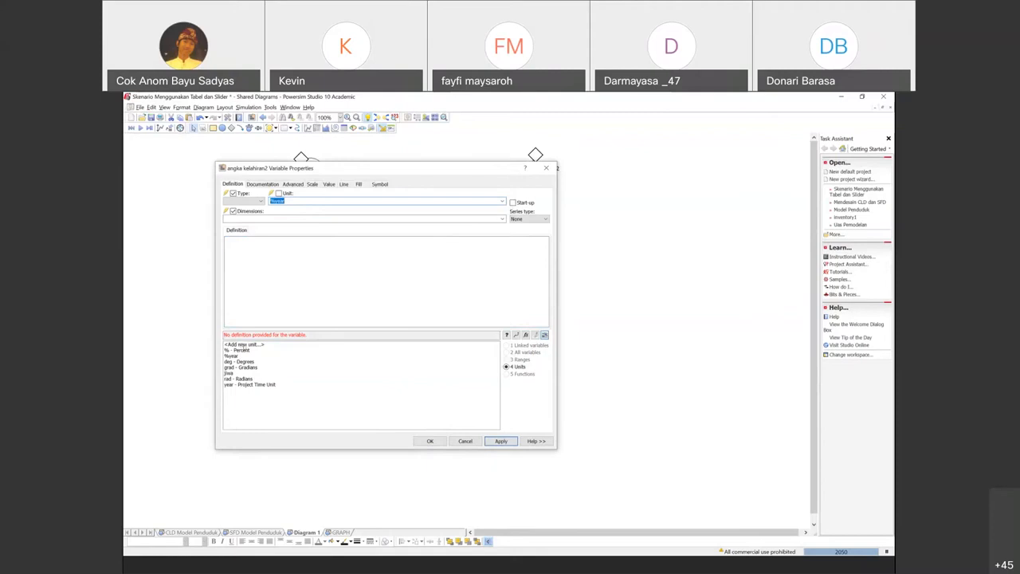
Step: Try to add another new unit named %/year for the angka kelahiran2 constant
left_click(235, 357)
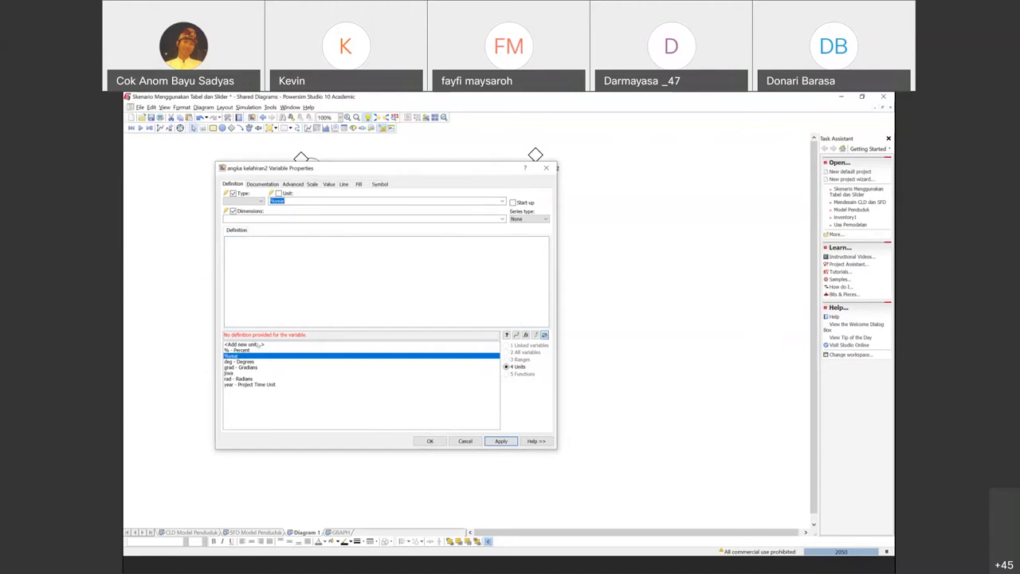
left_click(259, 345)
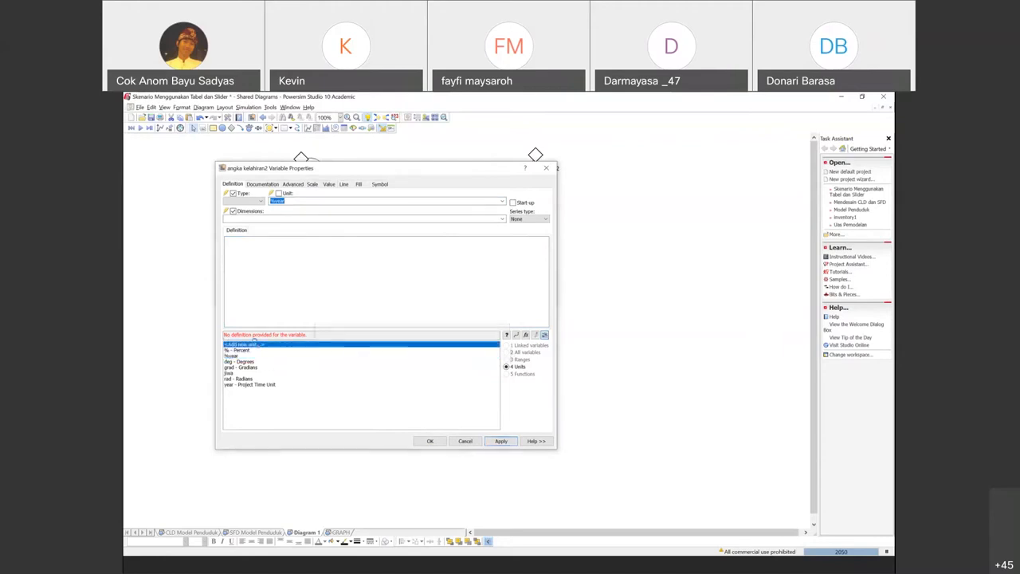
double_click(253, 344)
type("%")
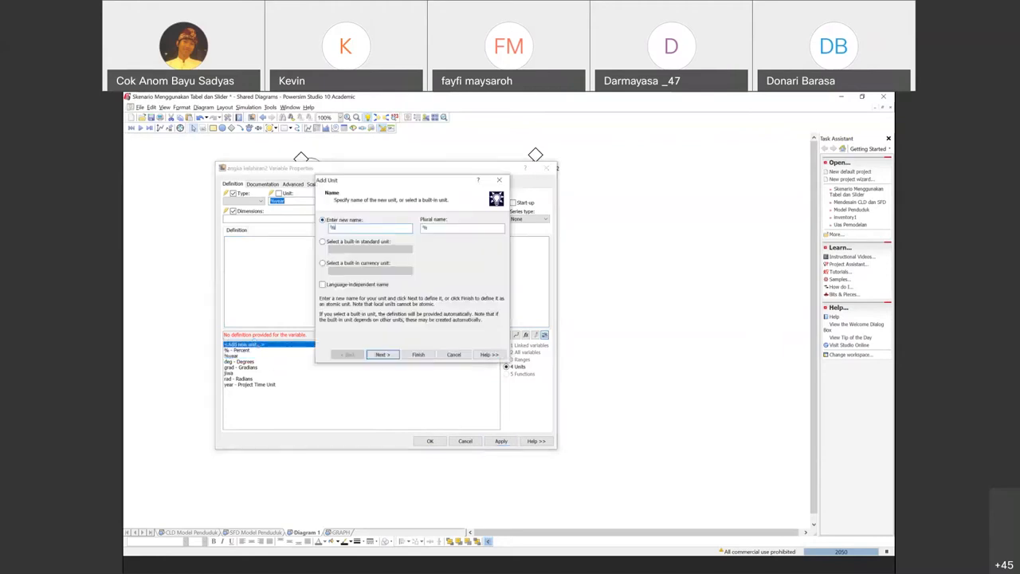
type("/yea")
left_click(425, 354)
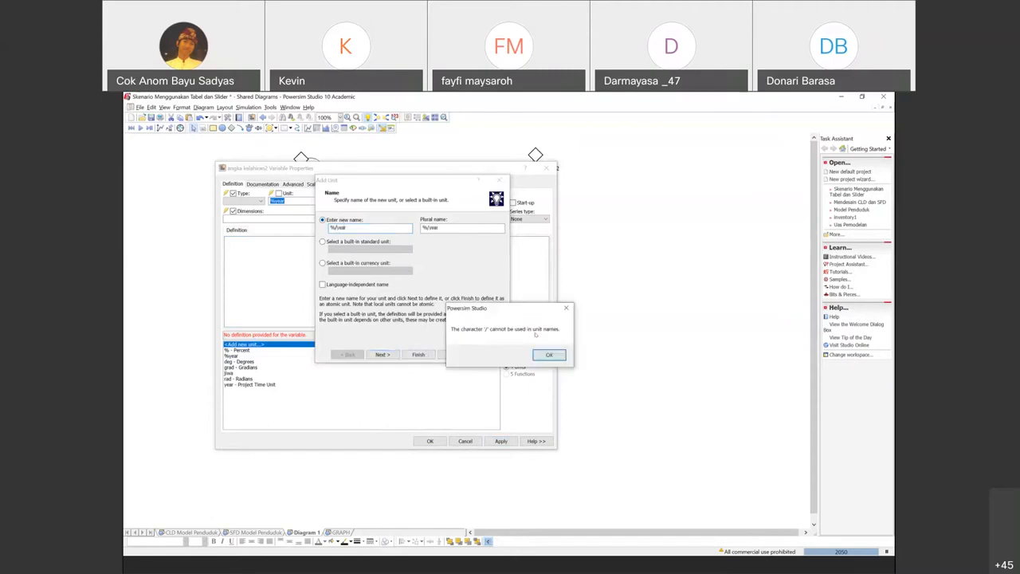
left_click(549, 355)
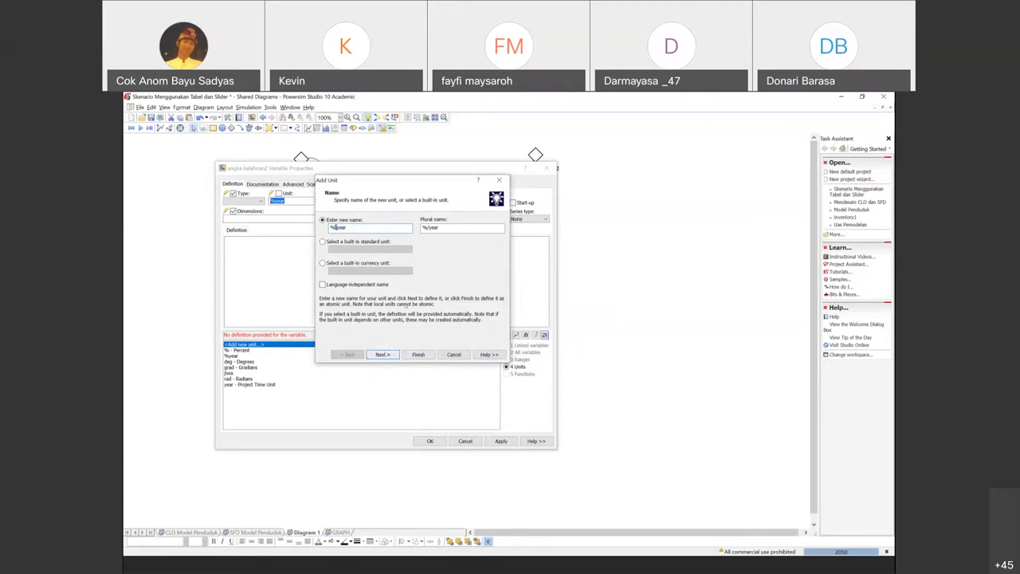
left_click(499, 181)
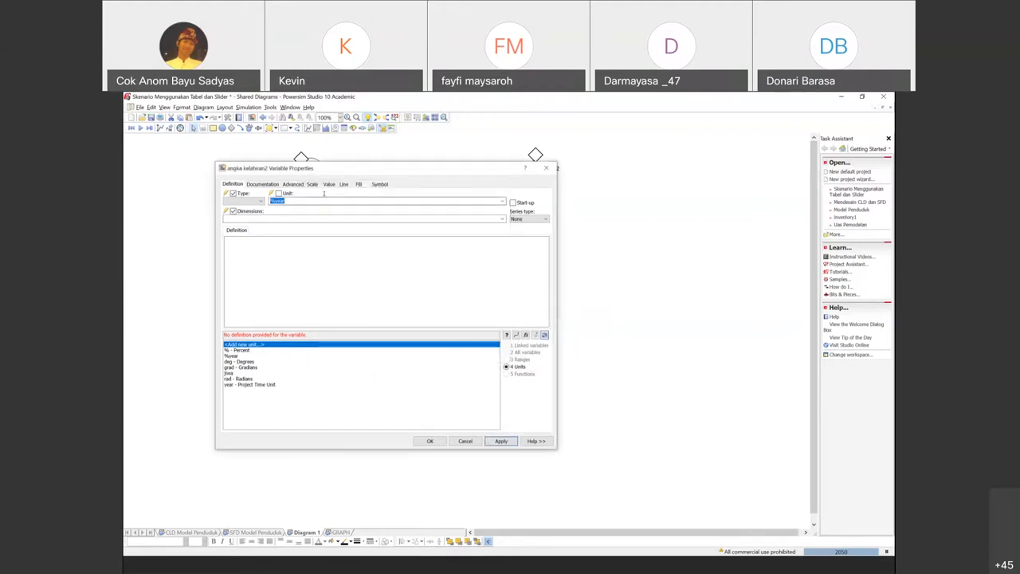
Step: Replace the unit of angka kelahiran2 with %/year and define the constant as 4
key("BackSpace")
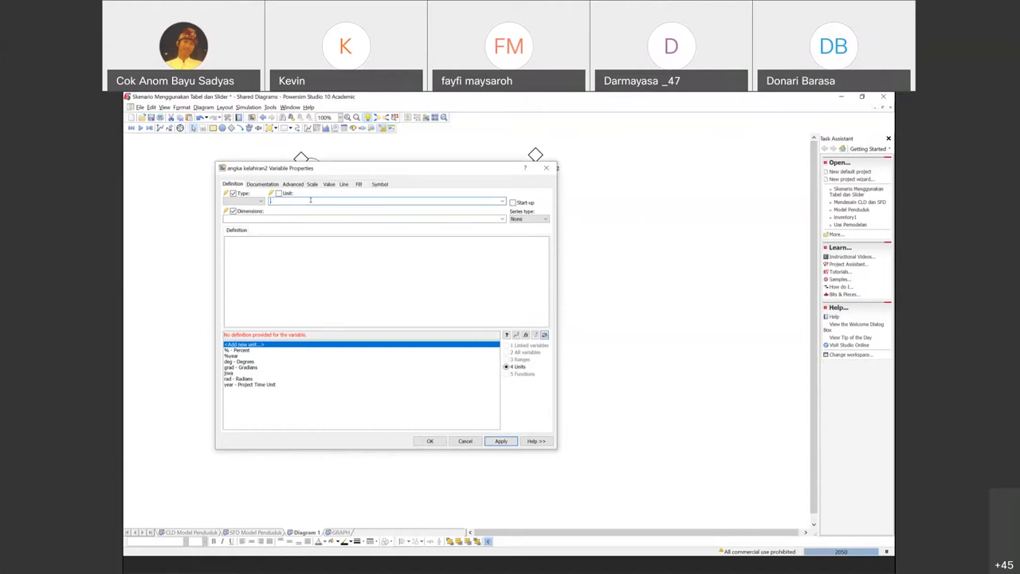
type("%/year")
left_click(297, 243)
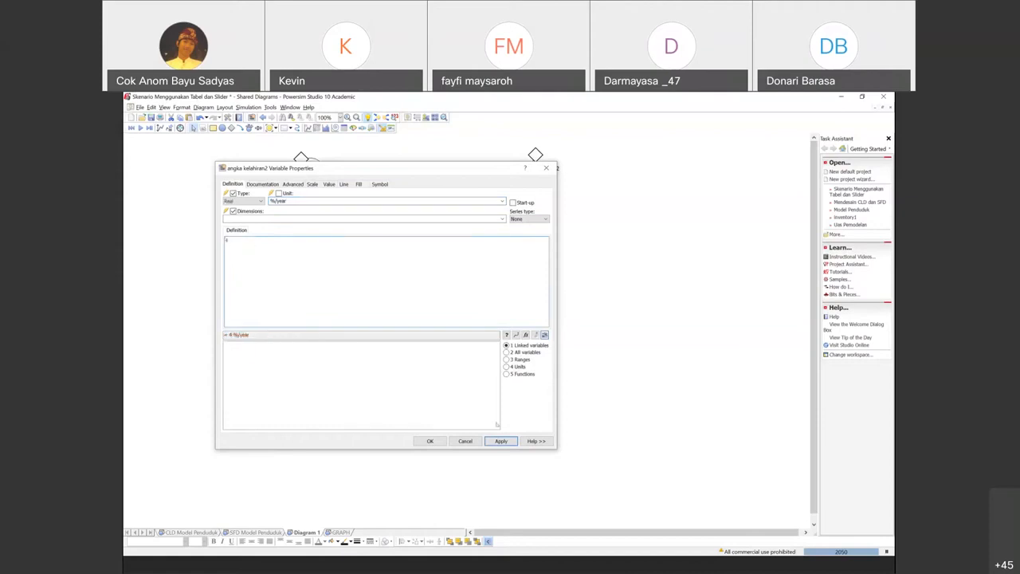
left_click(434, 439)
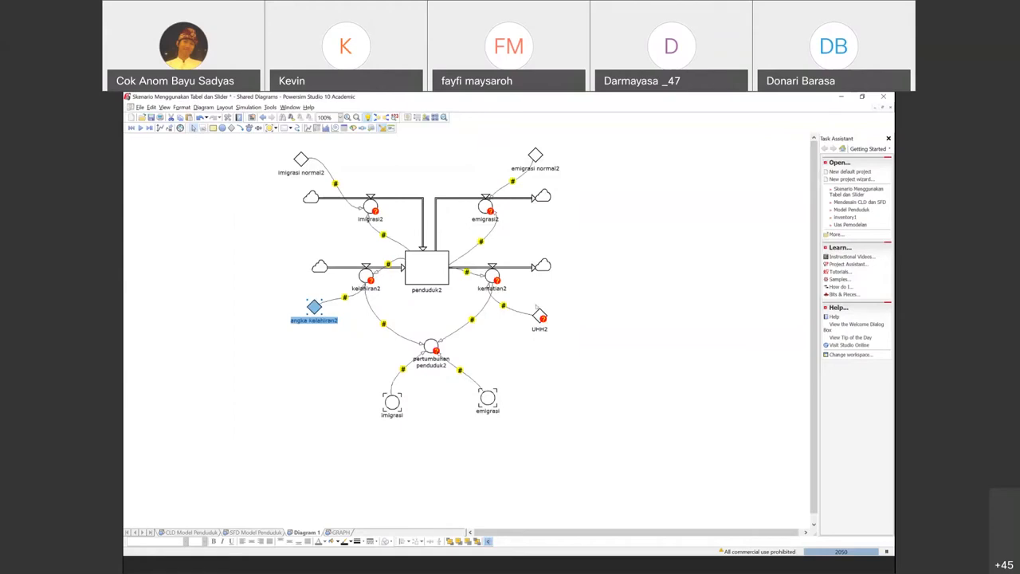
Step: Define the UHH2 constant as 60 with the unit year
double_click(538, 317)
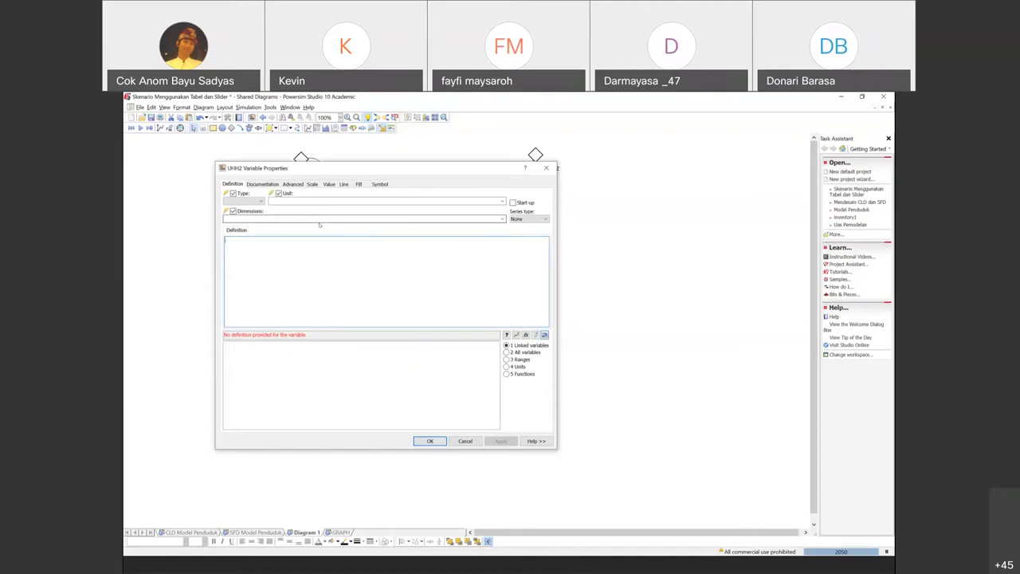
left_click(296, 201)
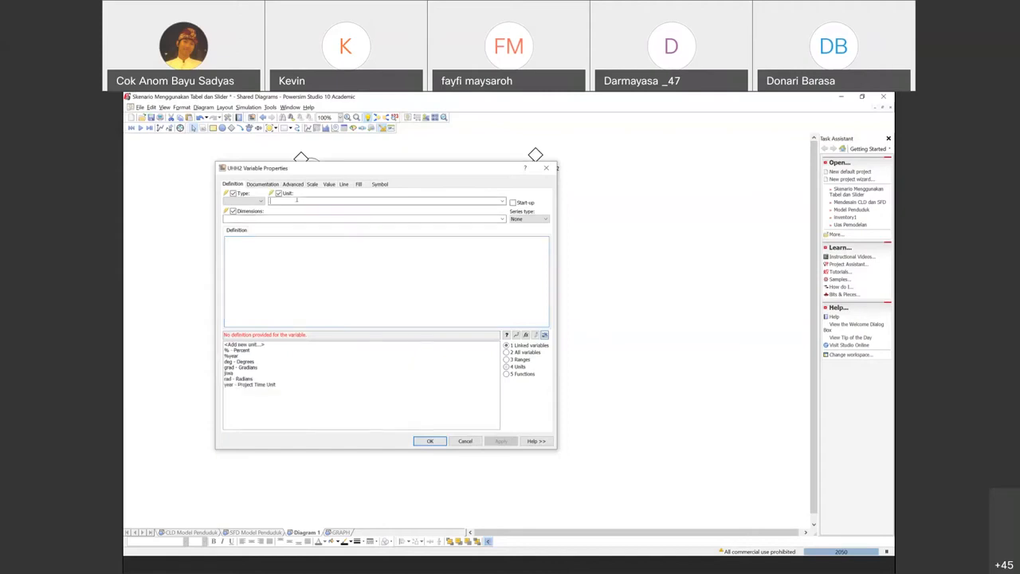
type("year")
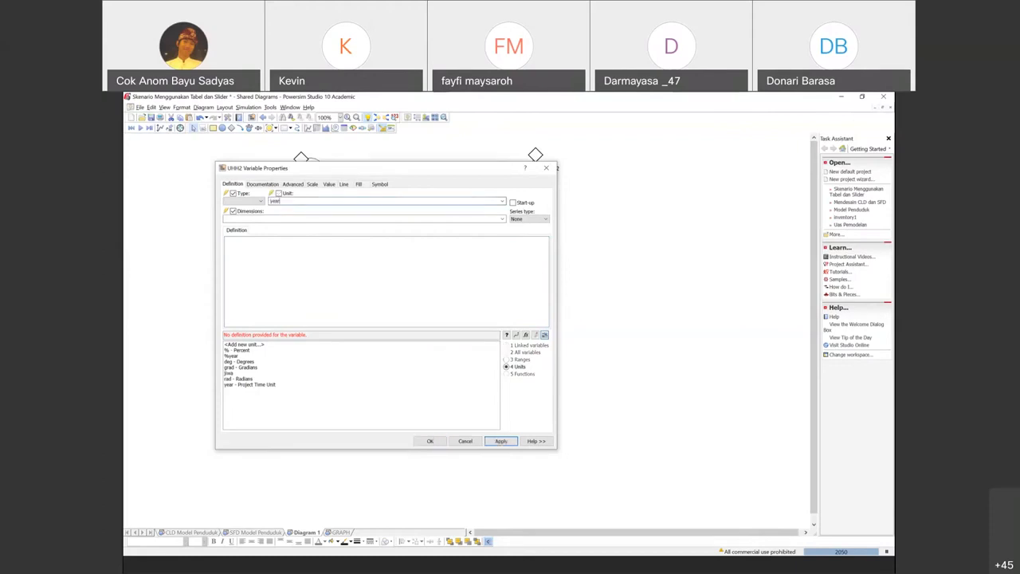
left_click(255, 251)
type("60")
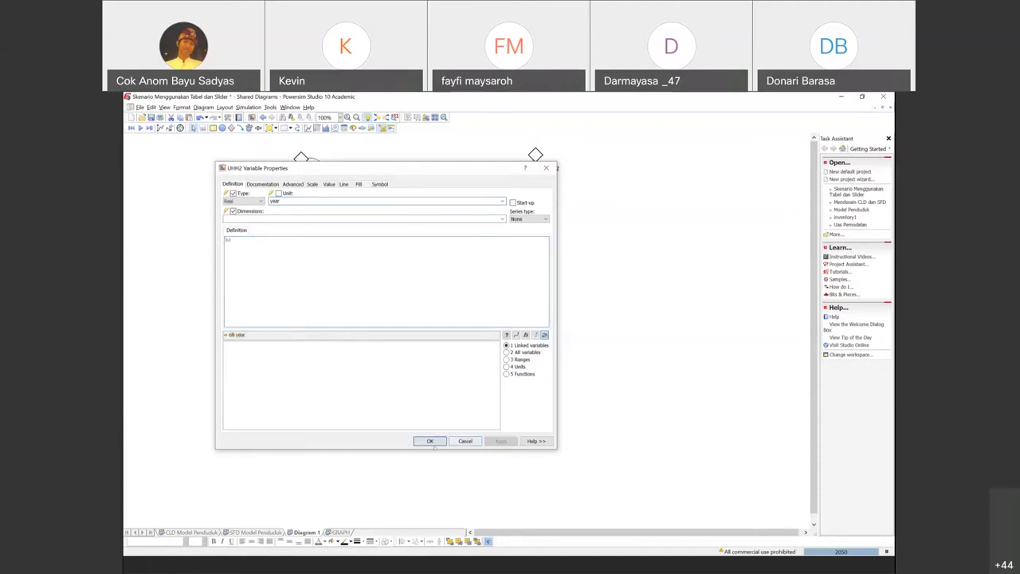
left_click(430, 442)
left_click(587, 341)
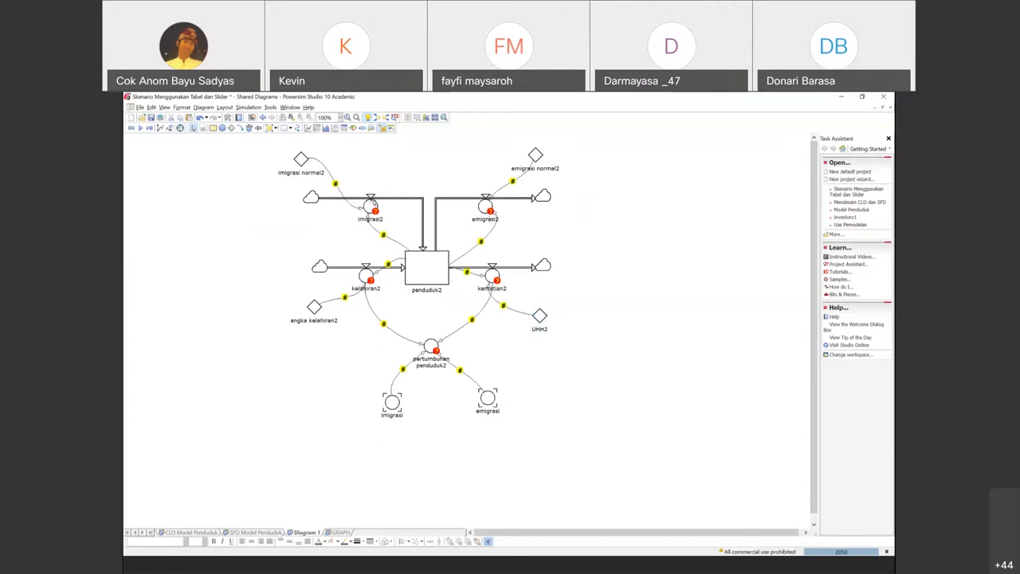
Step: Define the imigrasi2 flow rate as penduduk2 multiplied by imigrasi normal2
left_click(371, 205)
double_click(371, 205)
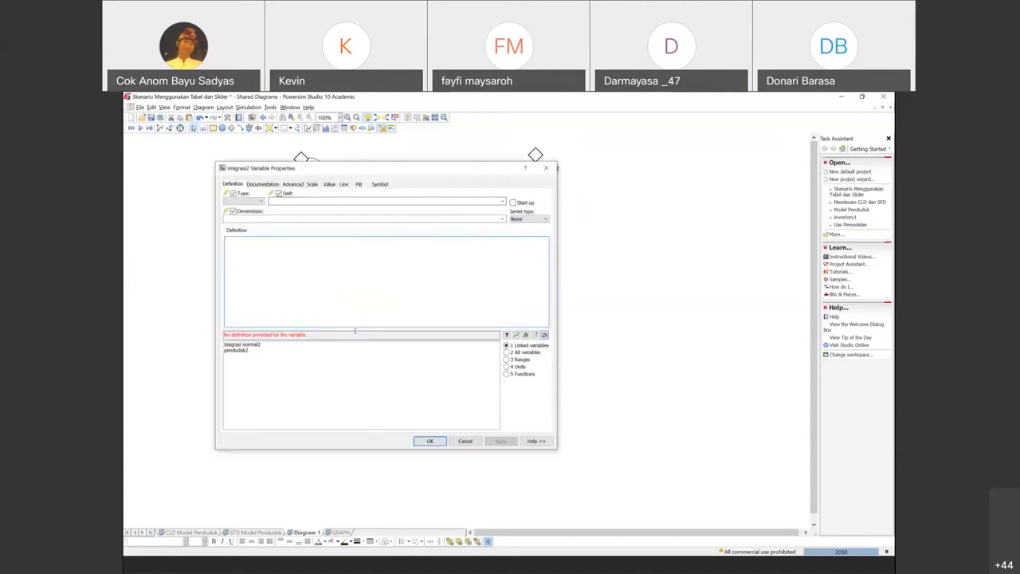
double_click(241, 350)
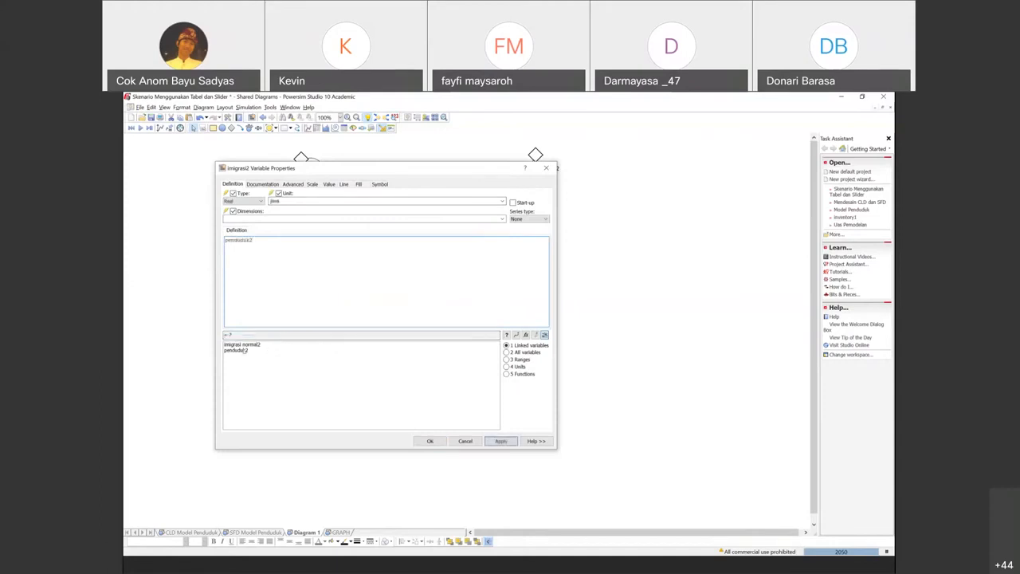
type("*")
double_click(243, 344)
left_click(502, 442)
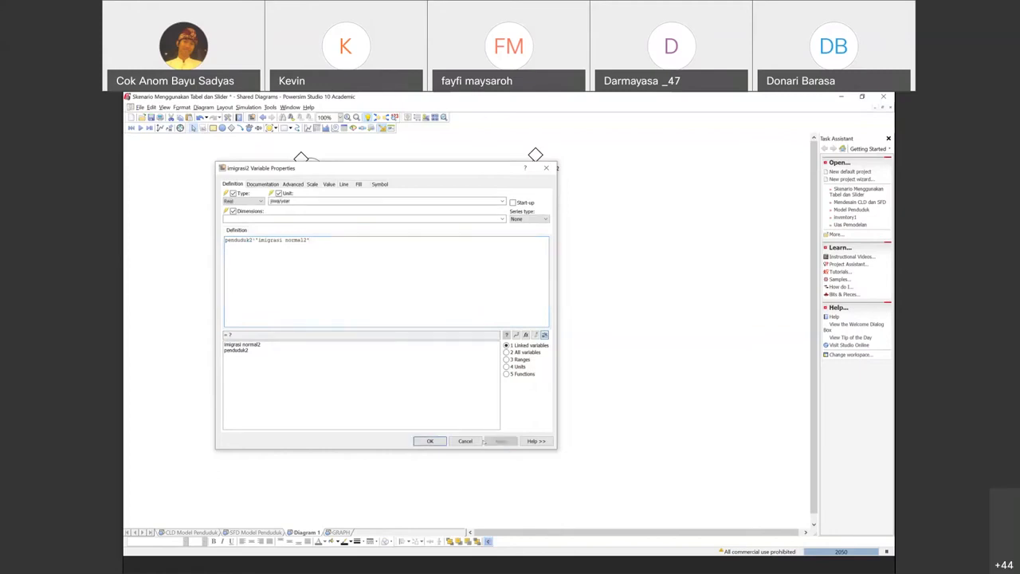
left_click(430, 441)
Step: Define the emigrasi2 flow rate as penduduk2 multiplied by emigrasi normal2
left_click(487, 209)
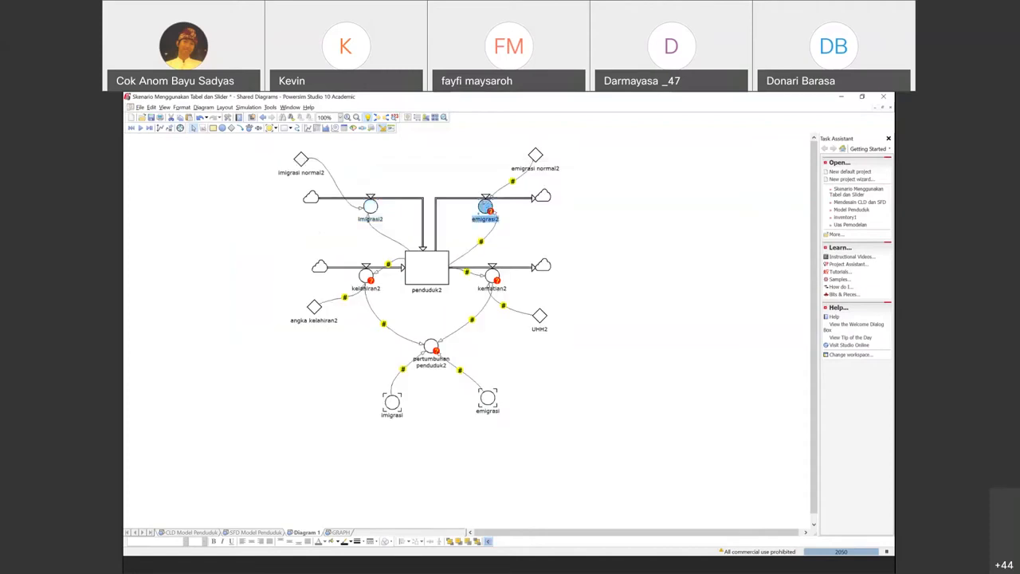
double_click(485, 207)
double_click(239, 349)
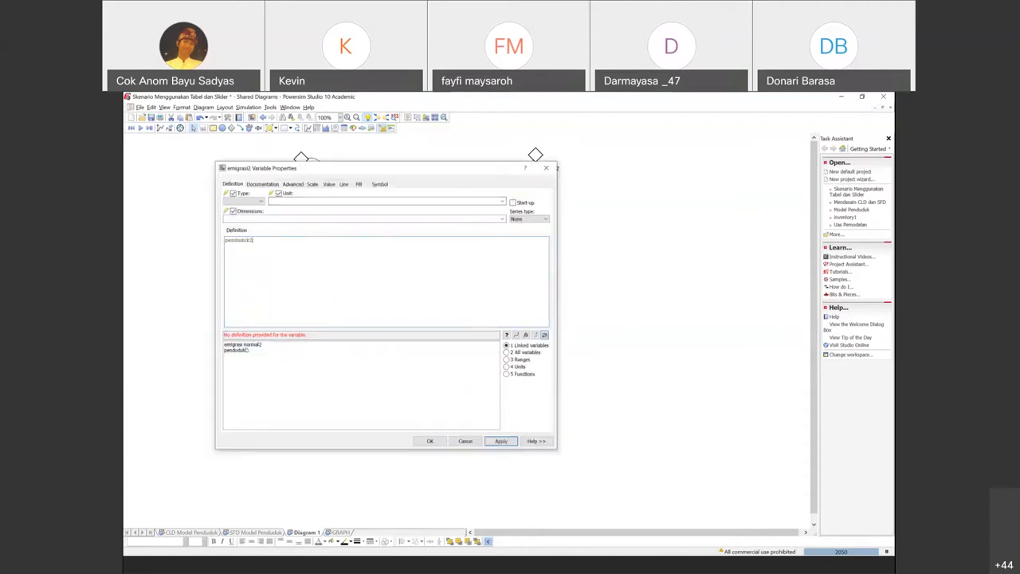
type("*")
double_click(243, 344)
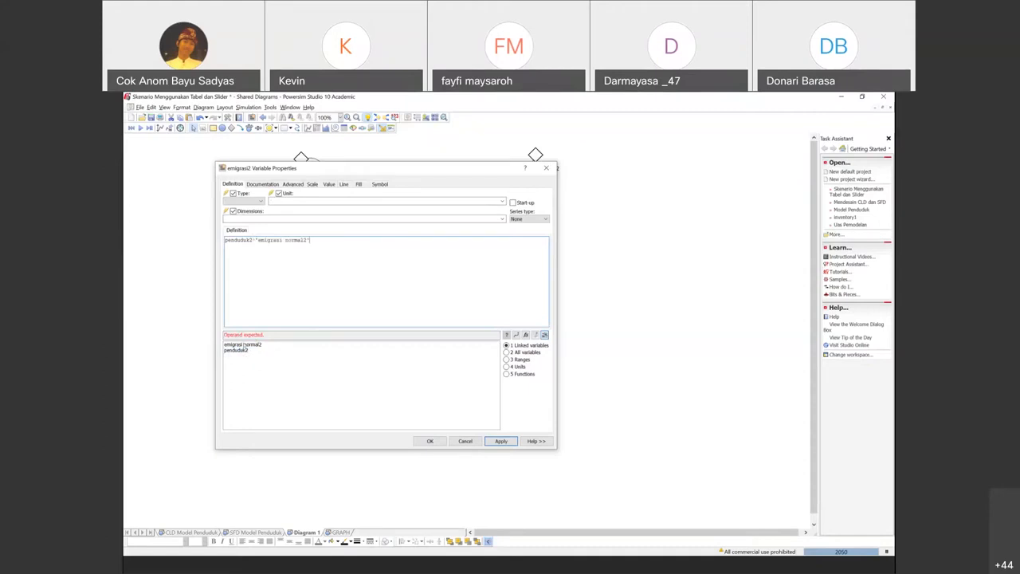
left_click(503, 443)
left_click(430, 442)
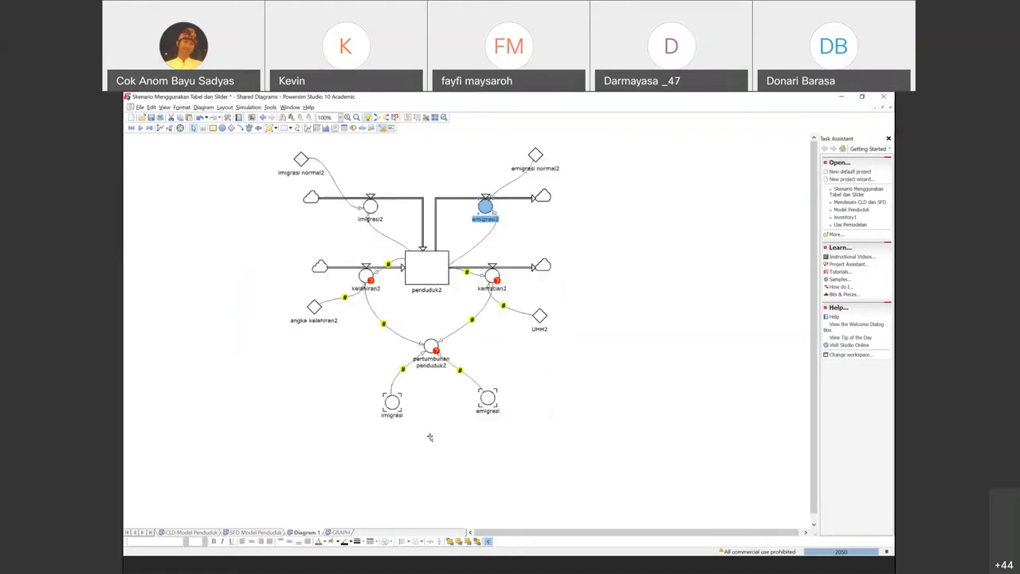
Step: Define the kelahiran2 flow rate as penduduk2 multiplied by angka kelahiran2
left_click(365, 277)
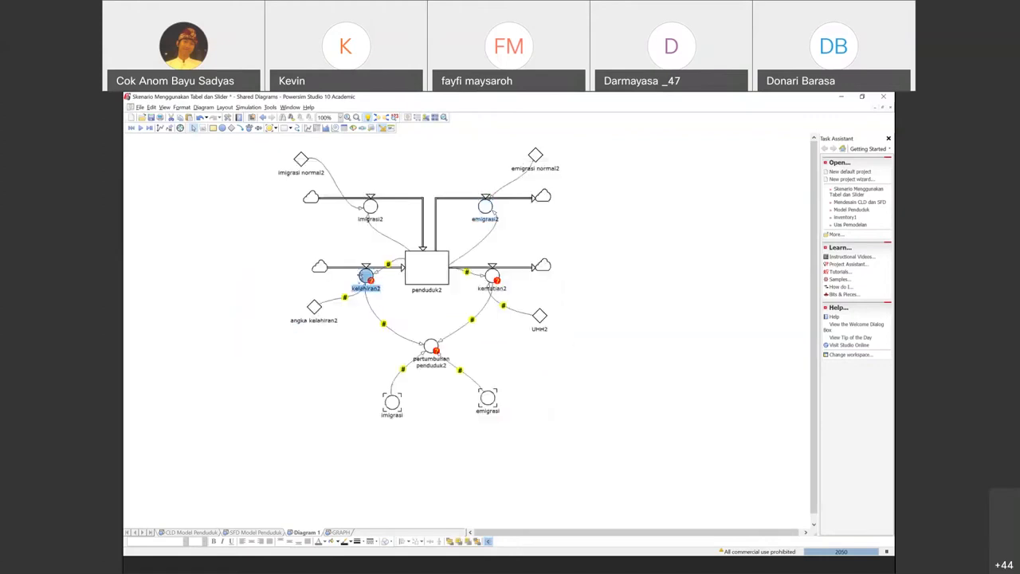
double_click(365, 277)
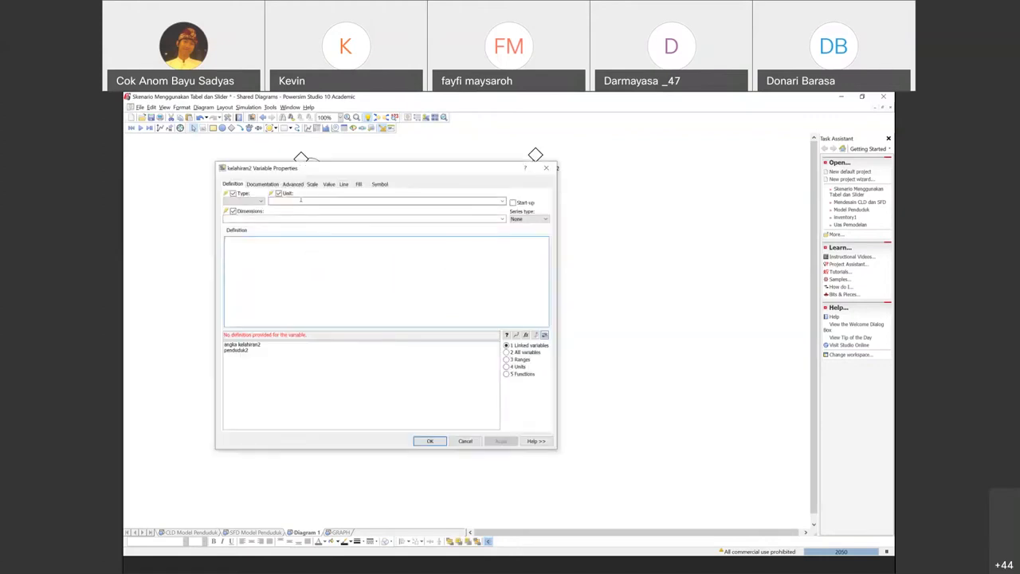
left_click(249, 262)
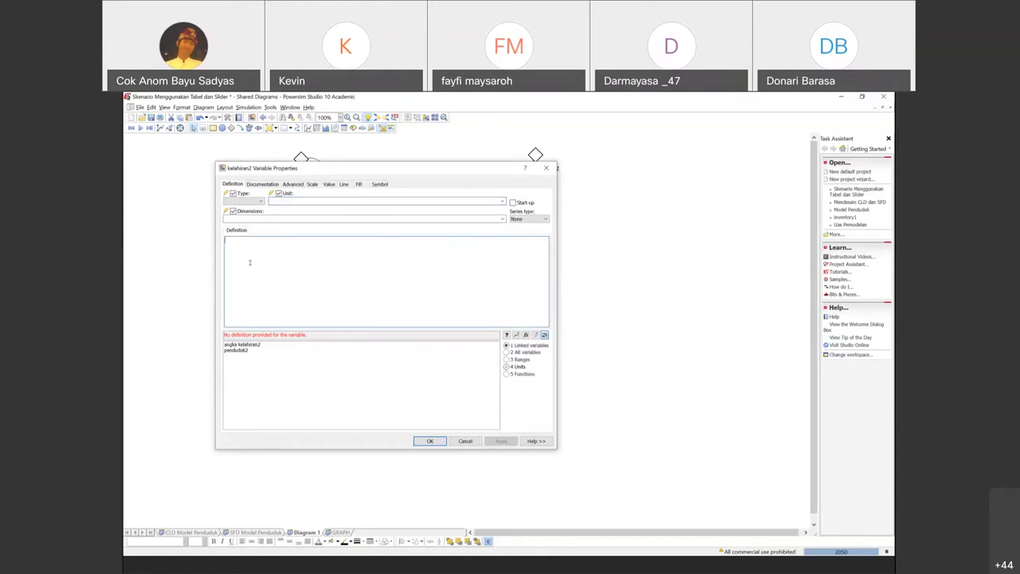
double_click(236, 351)
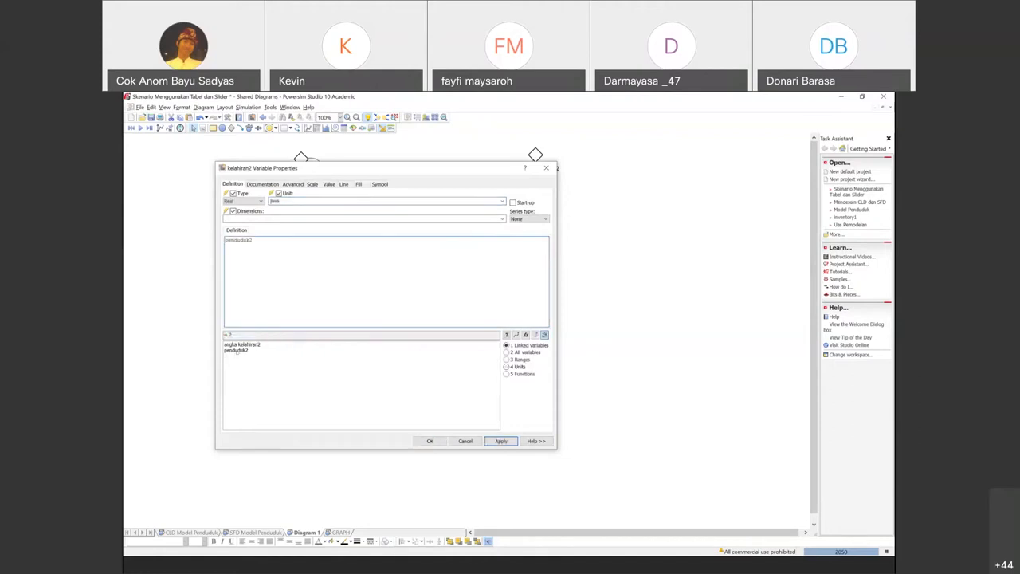
type("*")
double_click(241, 345)
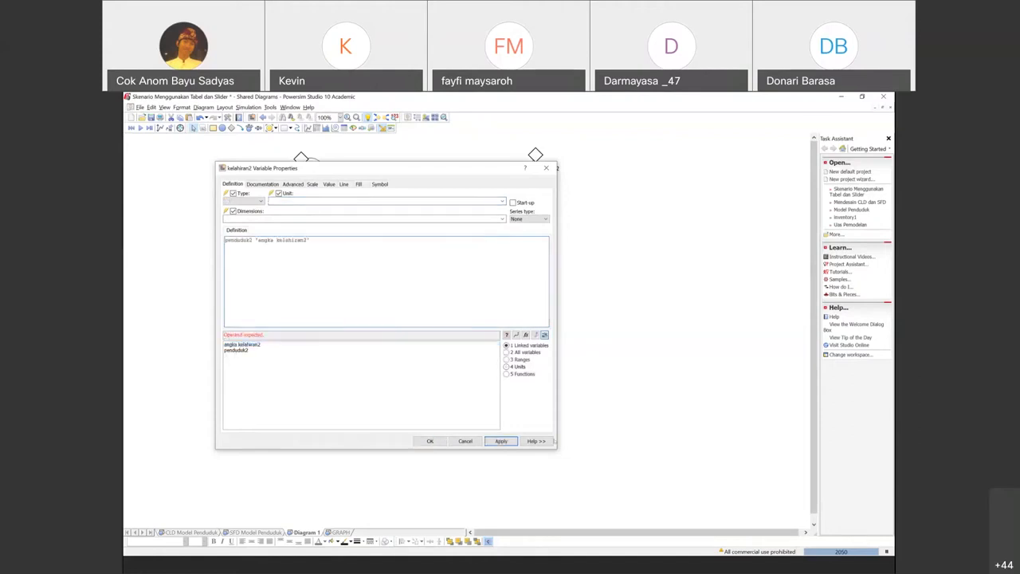
left_click(503, 439)
left_click(432, 440)
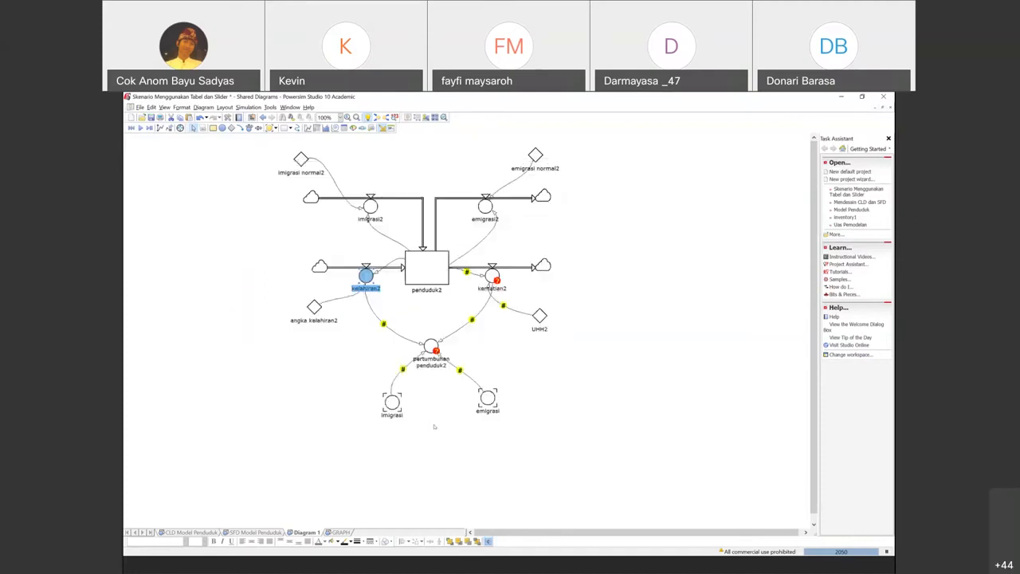
Step: Define the kematian2 flow rate as penduduk2 divided by UHH2
left_click(490, 279)
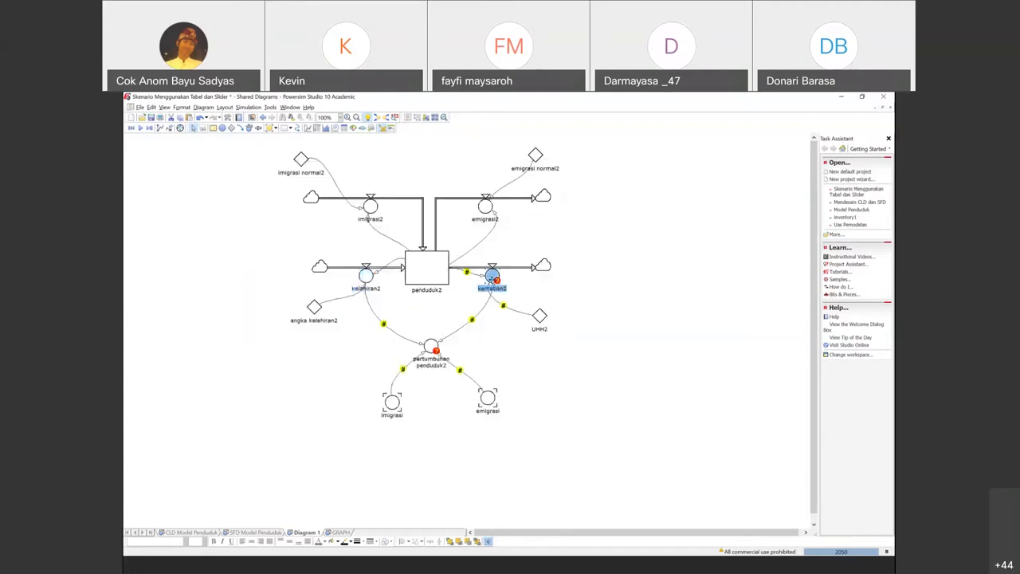
double_click(490, 279)
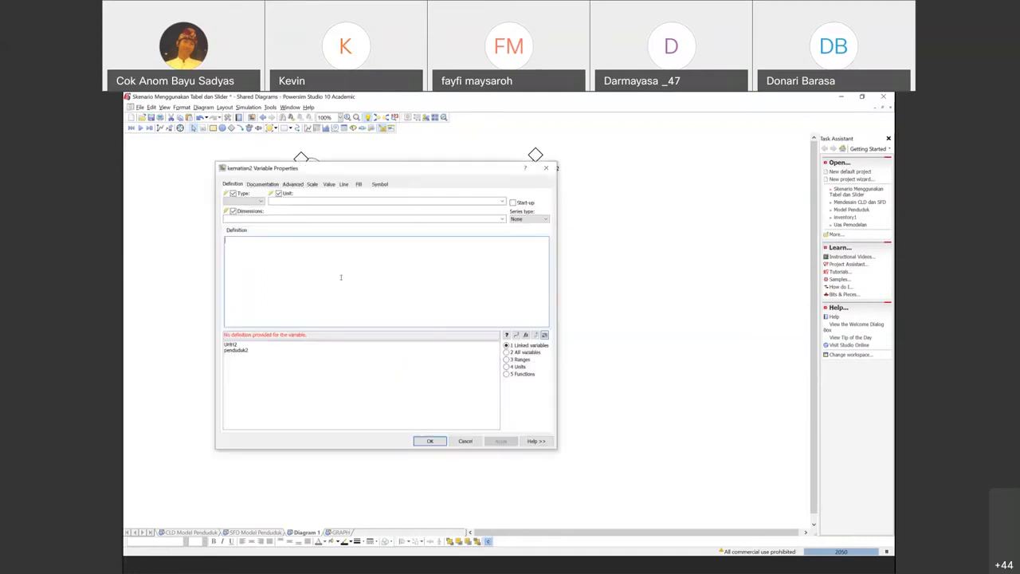
double_click(242, 350)
type("*")
double_click(231, 345)
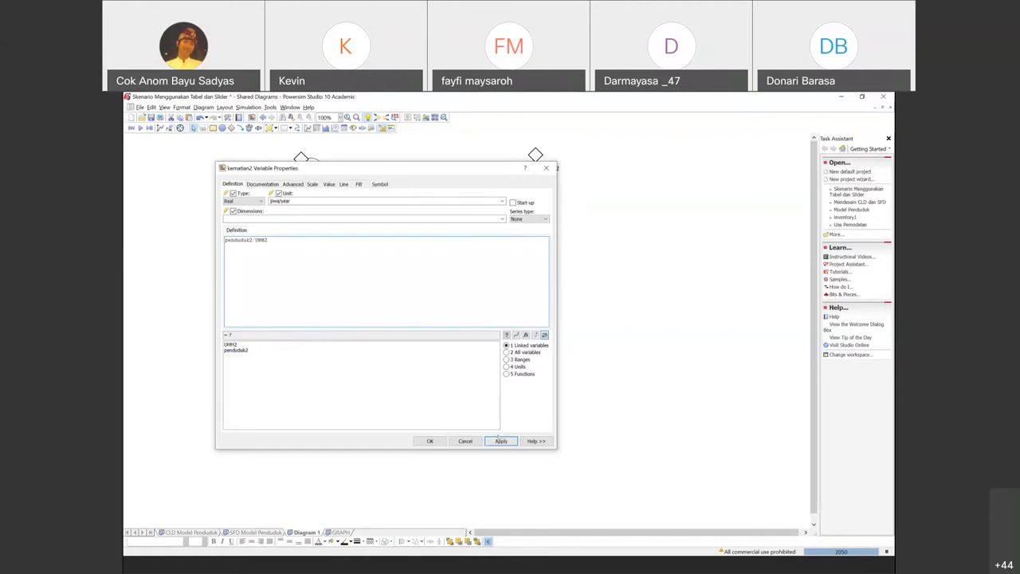
left_click(430, 440)
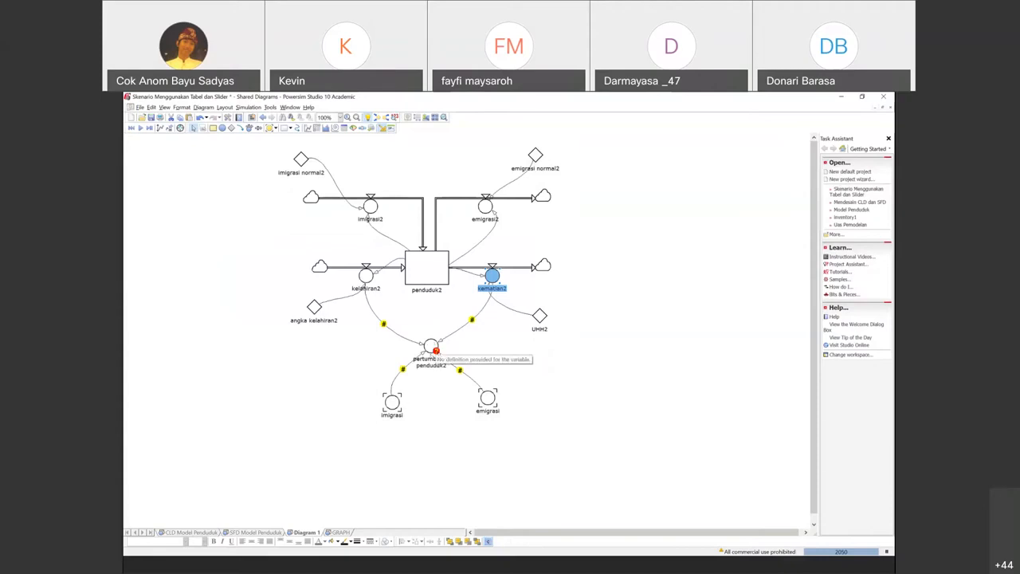
Step: Define pertumbuhan penduduk2 as kelahiran2 minus kematian2 plus imigrasi minus emigrasi
left_click(431, 349)
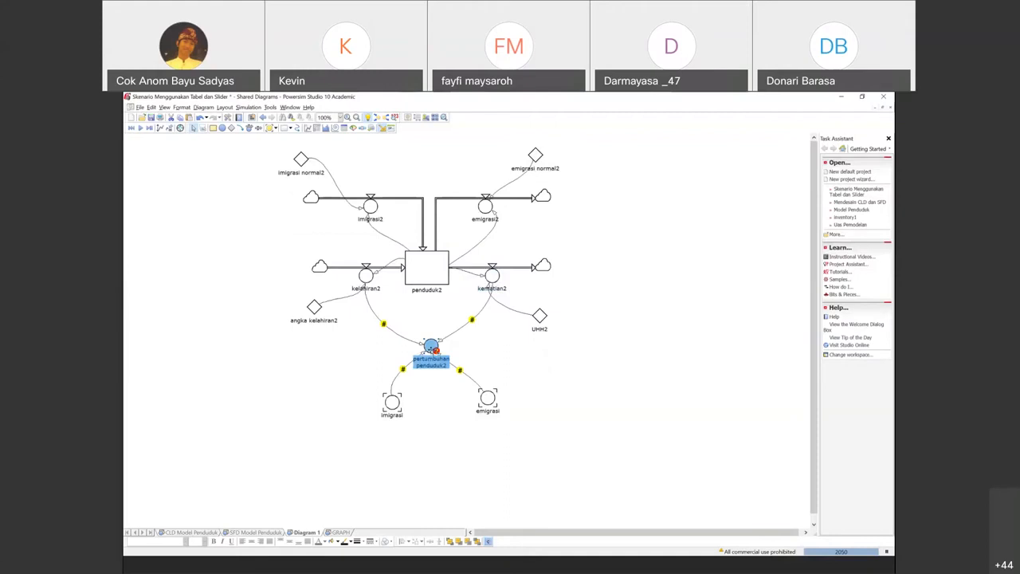
double_click(431, 349)
double_click(236, 356)
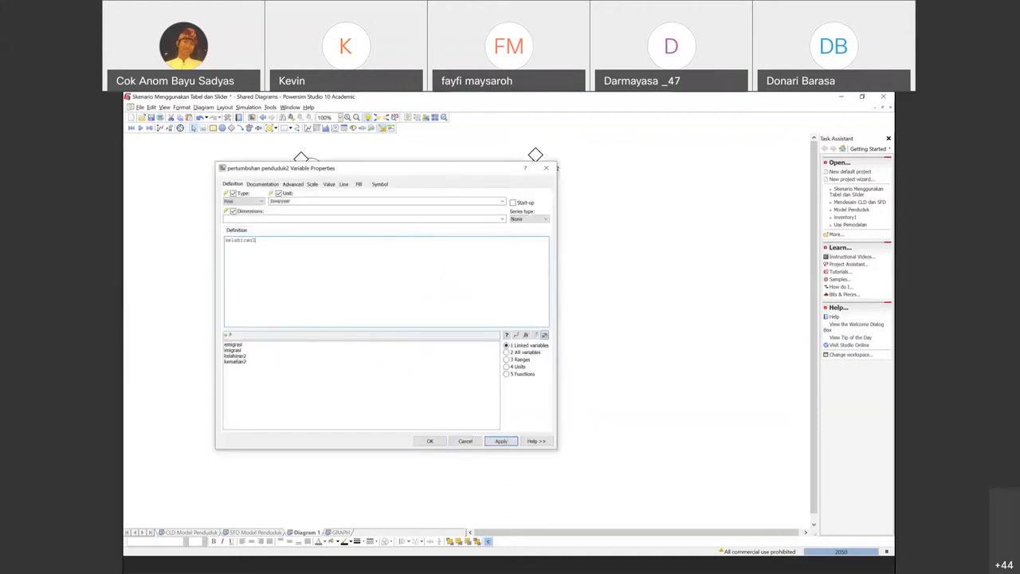
type("-")
double_click(234, 363)
type("+")
double_click(229, 351)
type("-")
double_click(231, 345)
left_click(512, 446)
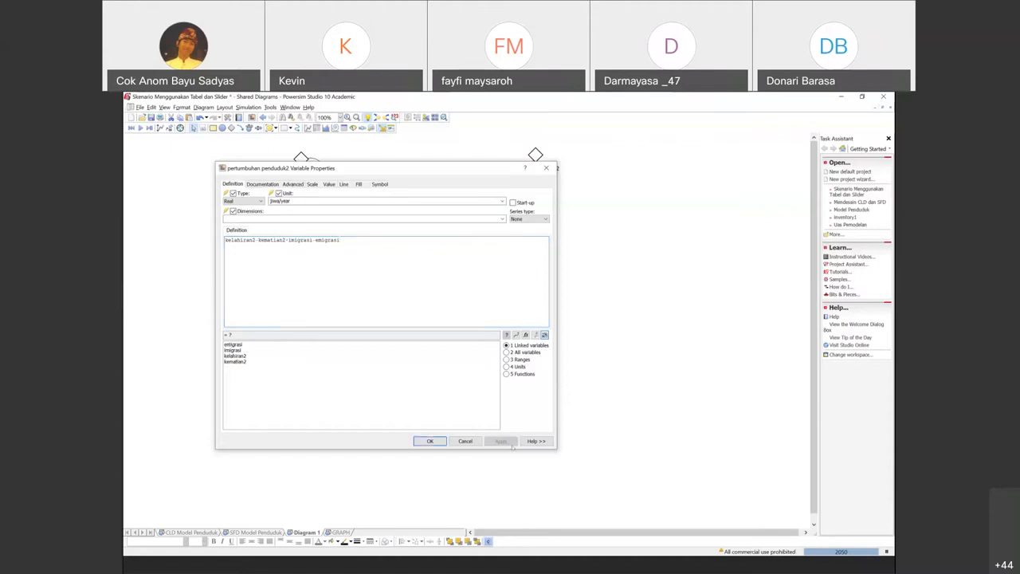
left_click(463, 443)
left_click(654, 239)
Step: Move pertumbuhan penduduk2 and its imigrasi and emigrasi inputs up closer to the penduduk2 level
left_click_drag(431, 354, 427, 333)
left_click(391, 402, "shift")
left_click_drag(392, 402, 374, 363)
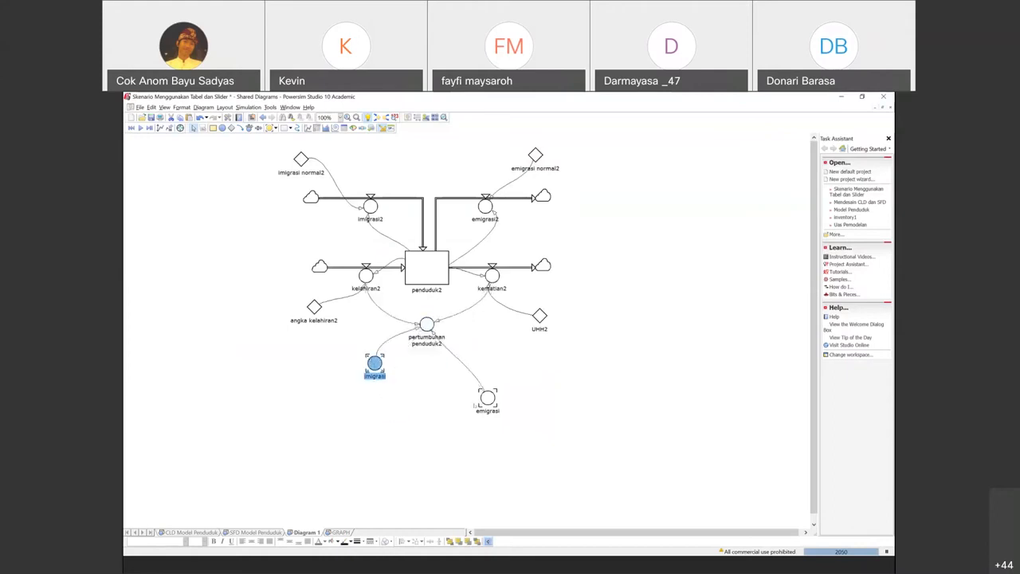
left_click(488, 398, "shift")
left_click_drag(488, 398, 488, 367)
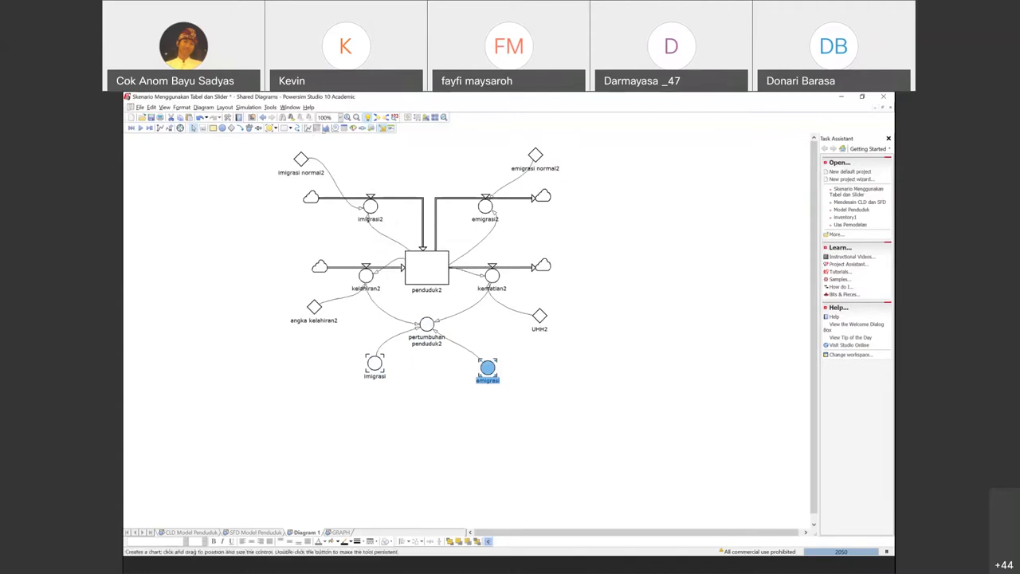
left_click(309, 130)
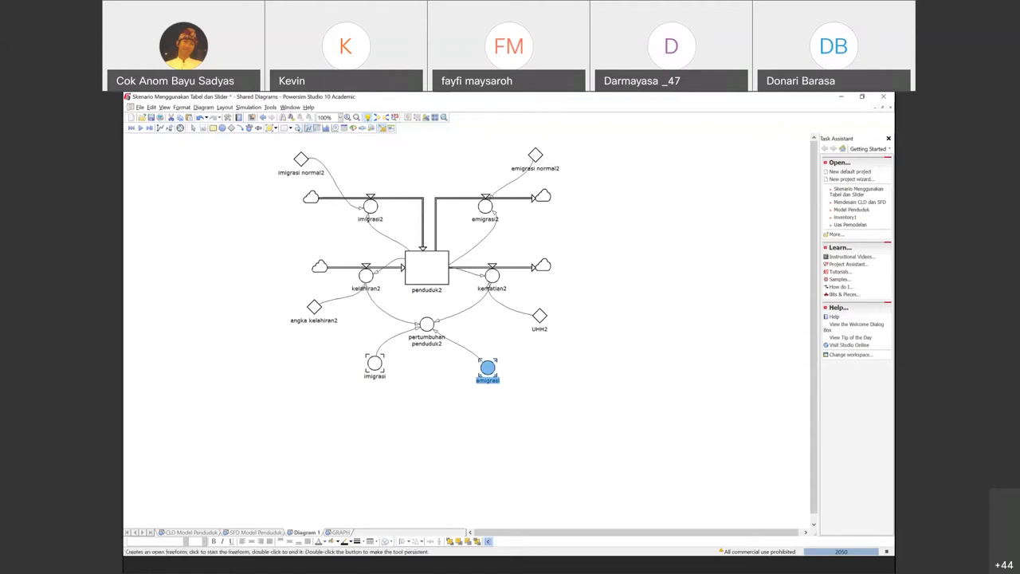
left_click(271, 158)
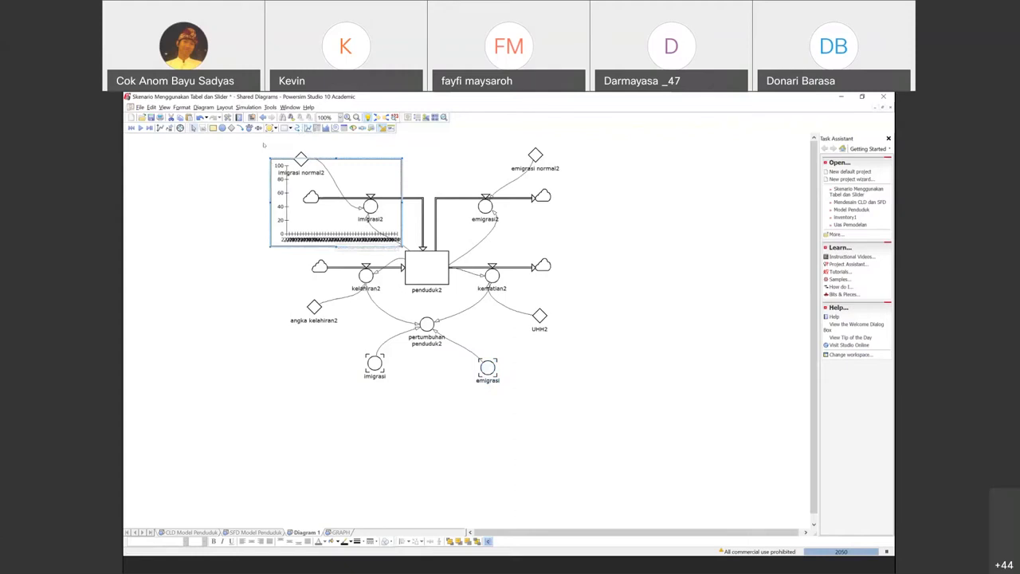
key("Delete")
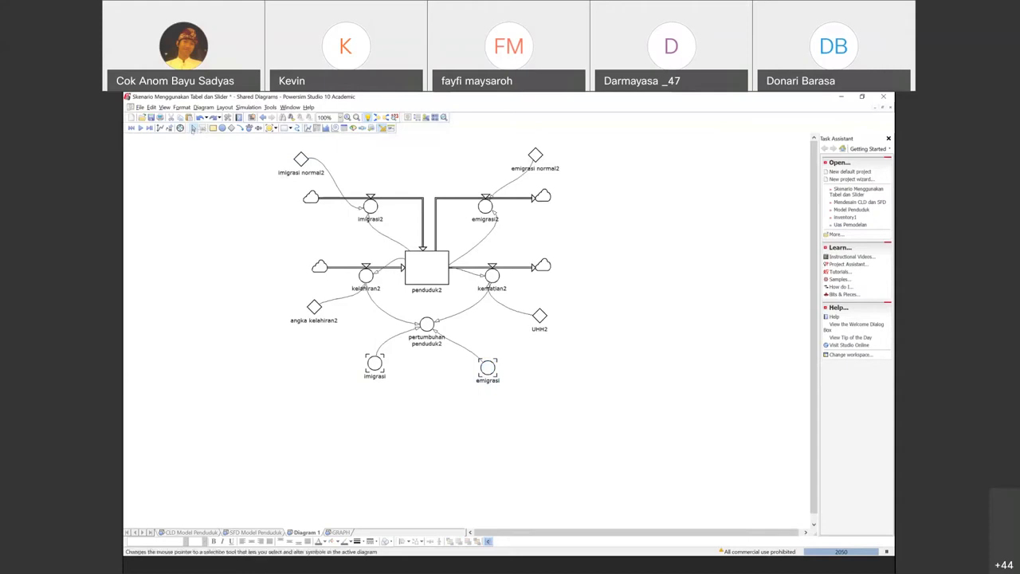
Step: Shift the whole stock-and-flow model to the left and place a time graph in the empty area to its right
left_click_drag(253, 141, 647, 387)
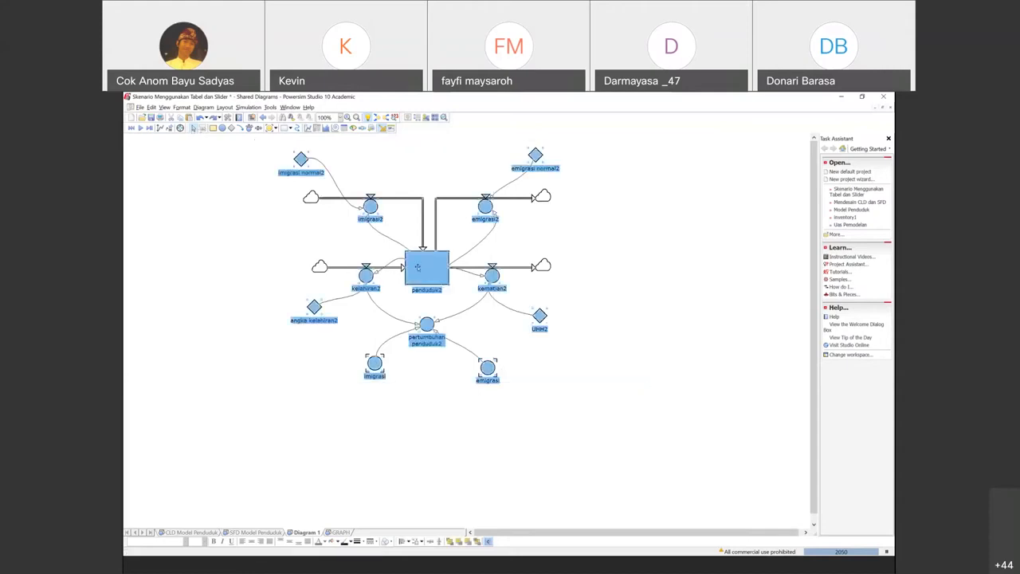
left_click_drag(416, 267, 353, 270)
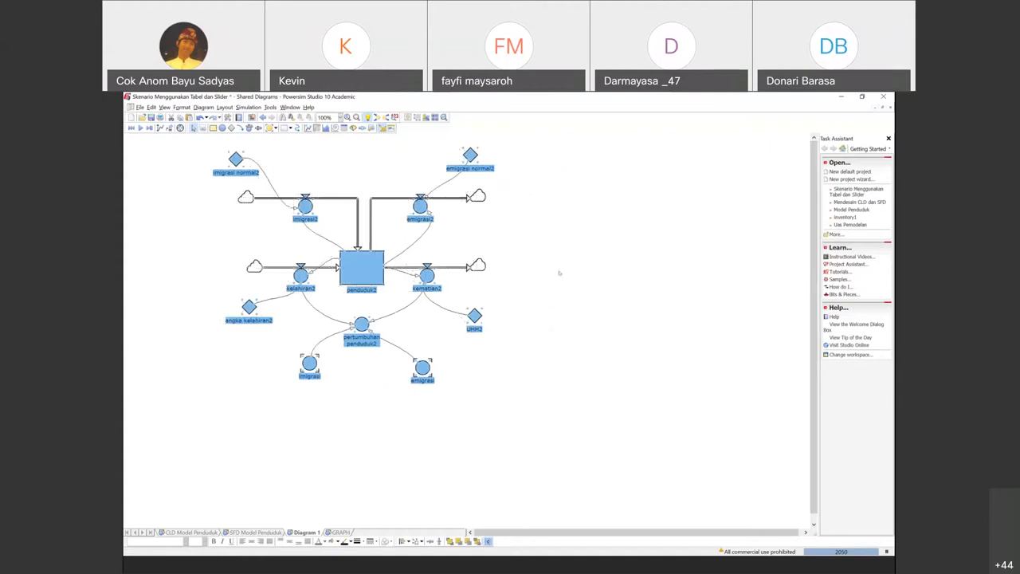
left_click(664, 213)
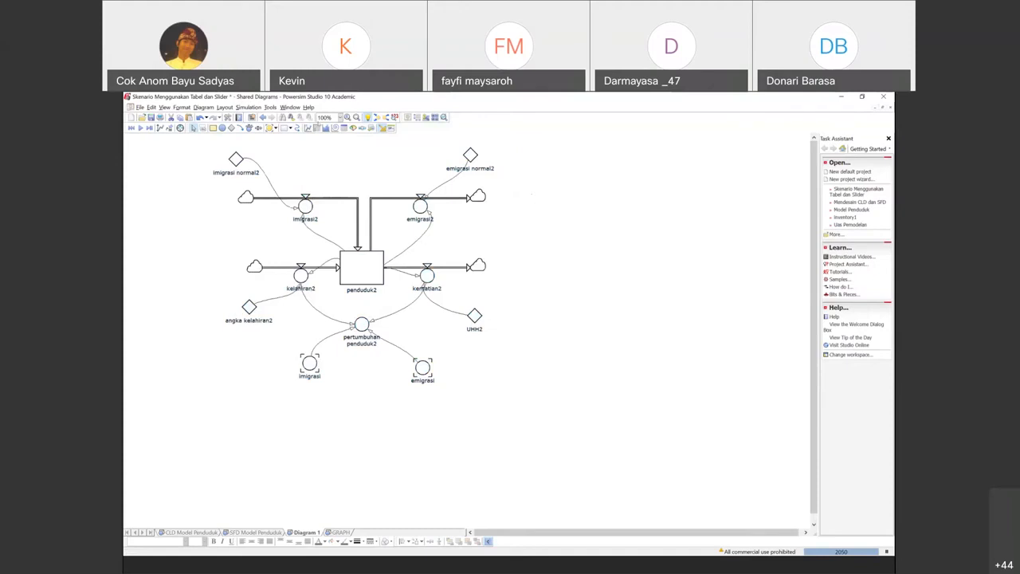
left_click(622, 191)
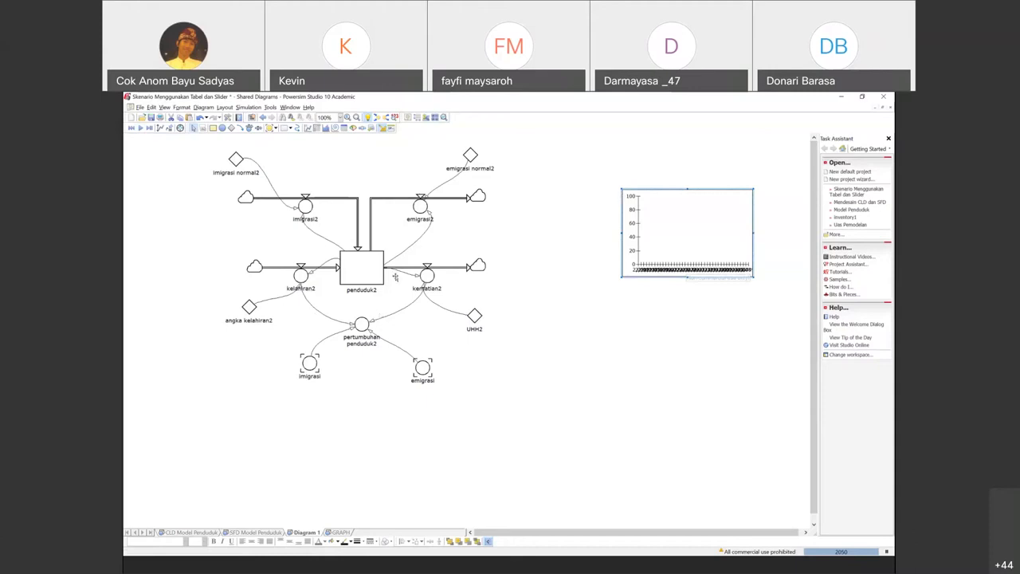
Step: Turn off the automatic major interval on the time graph's time axis and set it to 5 years
right_click(665, 269)
left_click(663, 266)
right_click(665, 268)
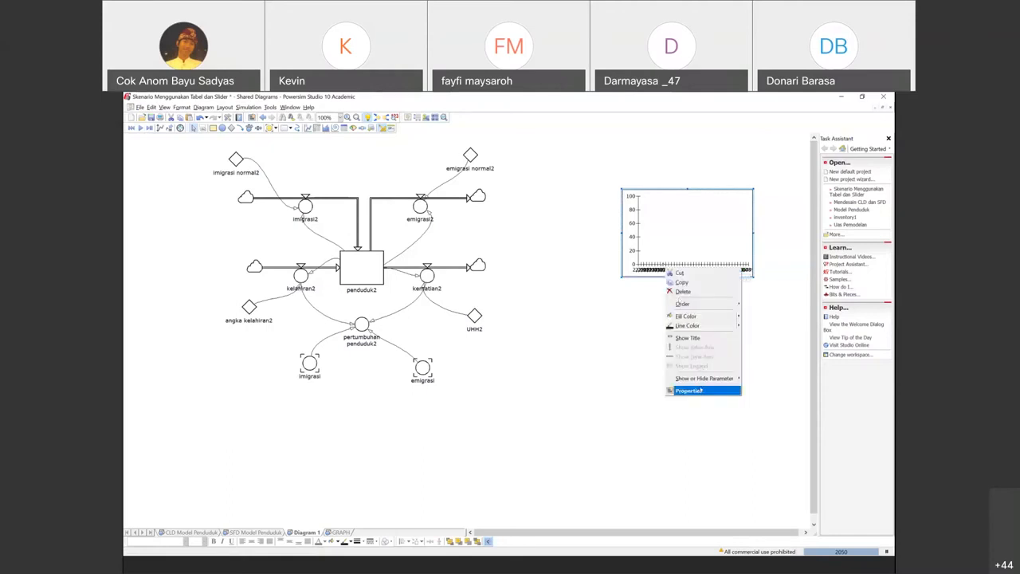
left_click(689, 390)
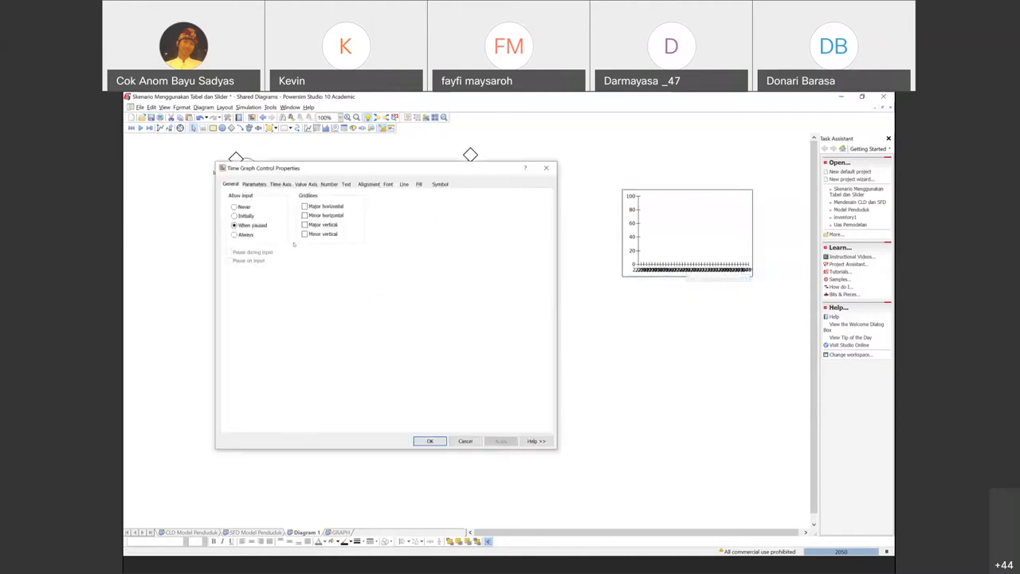
left_click(254, 184)
left_click(285, 184)
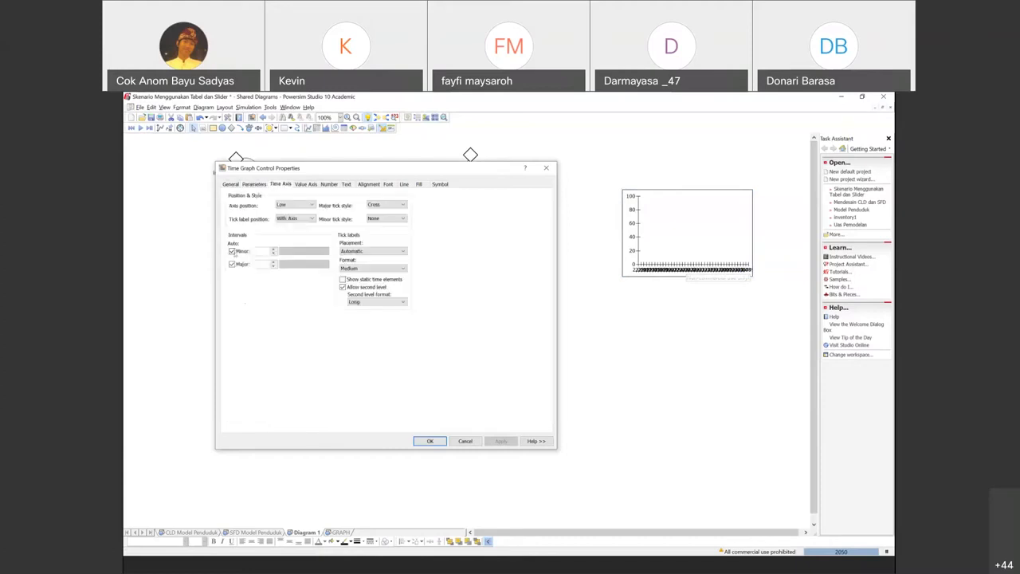
left_click(232, 263)
left_click(274, 263)
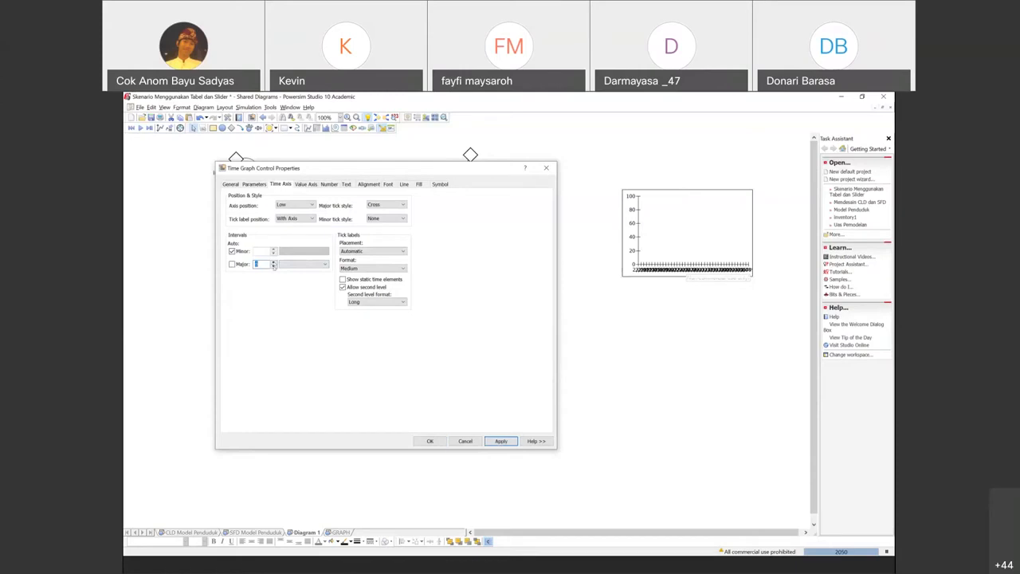
left_click(500, 441)
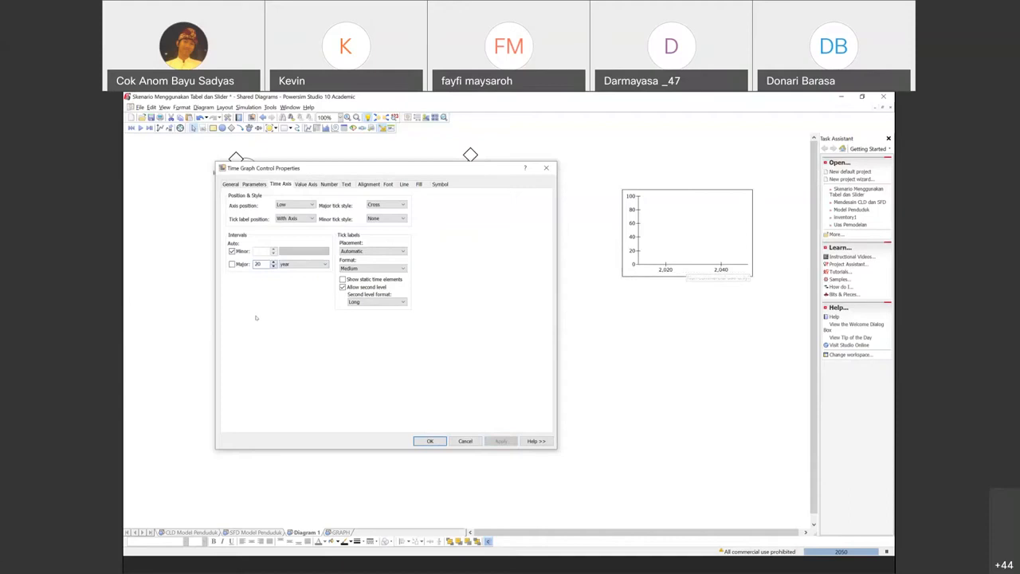
double_click(269, 264)
type("5")
left_click(500, 441)
left_click(428, 440)
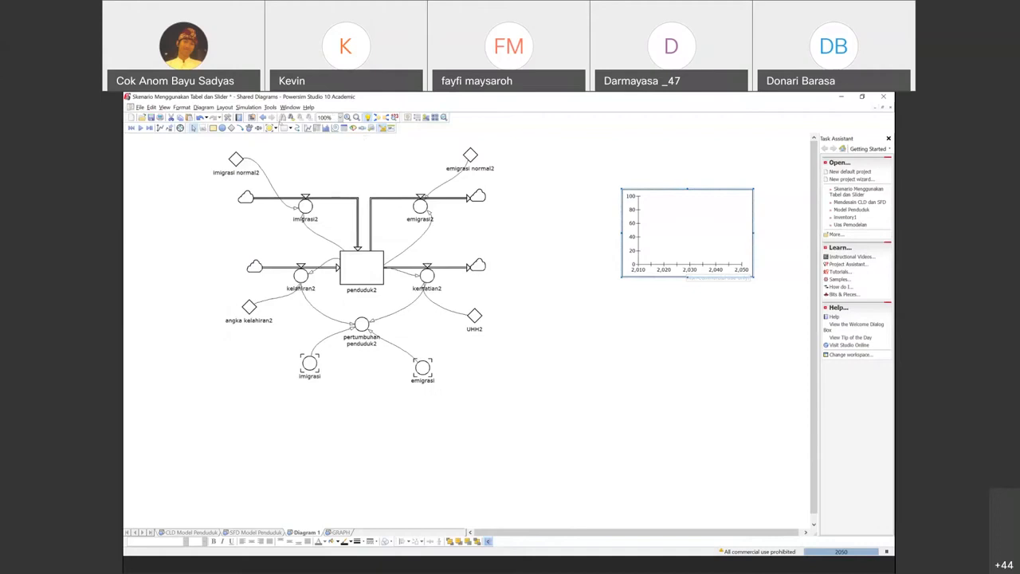
Step: Check the time unit, timestep, start time and stop time in the simulation settings
left_click(248, 107)
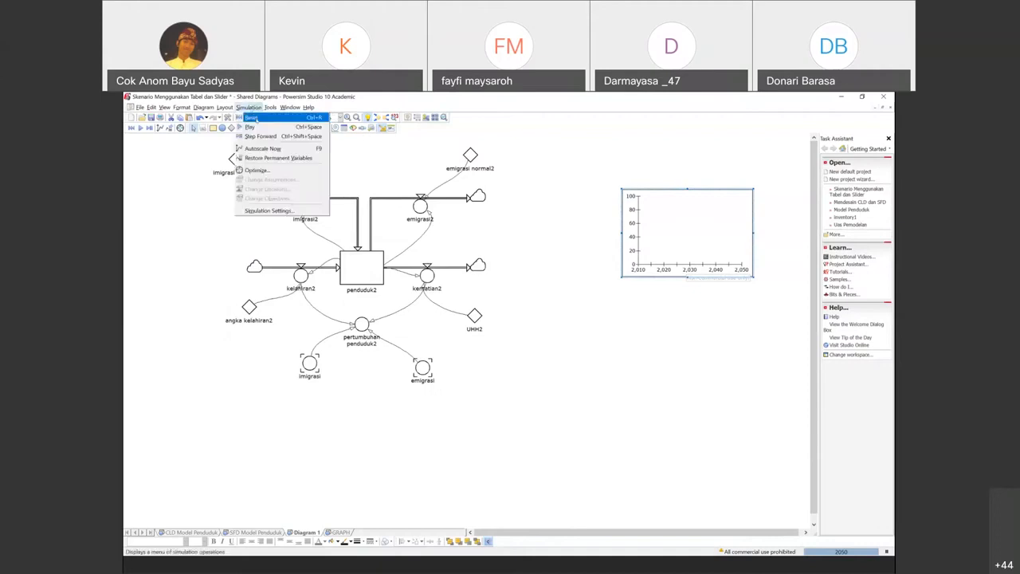
mouse_move(163, 108)
mouse_move(248, 107)
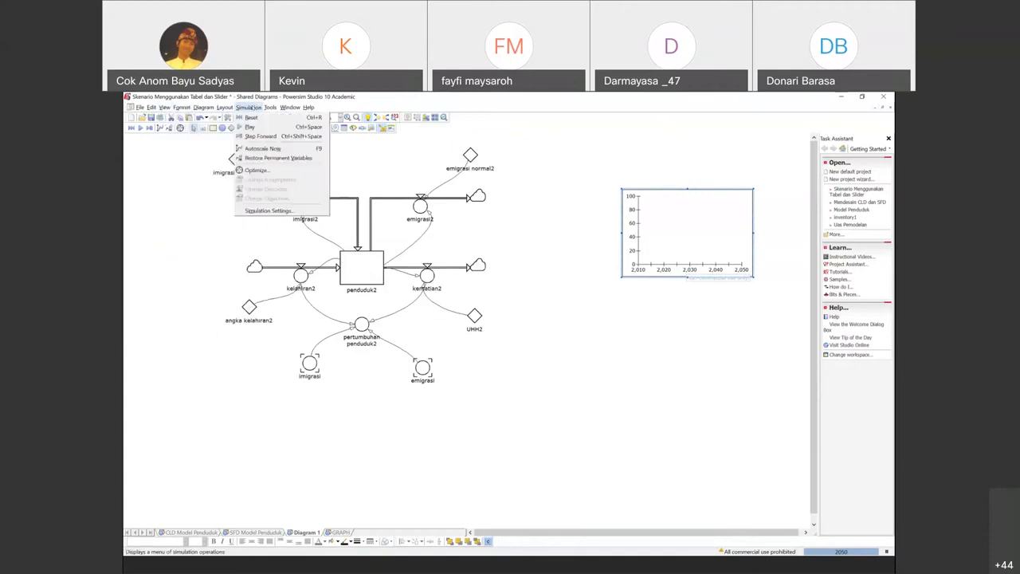
left_click(270, 211)
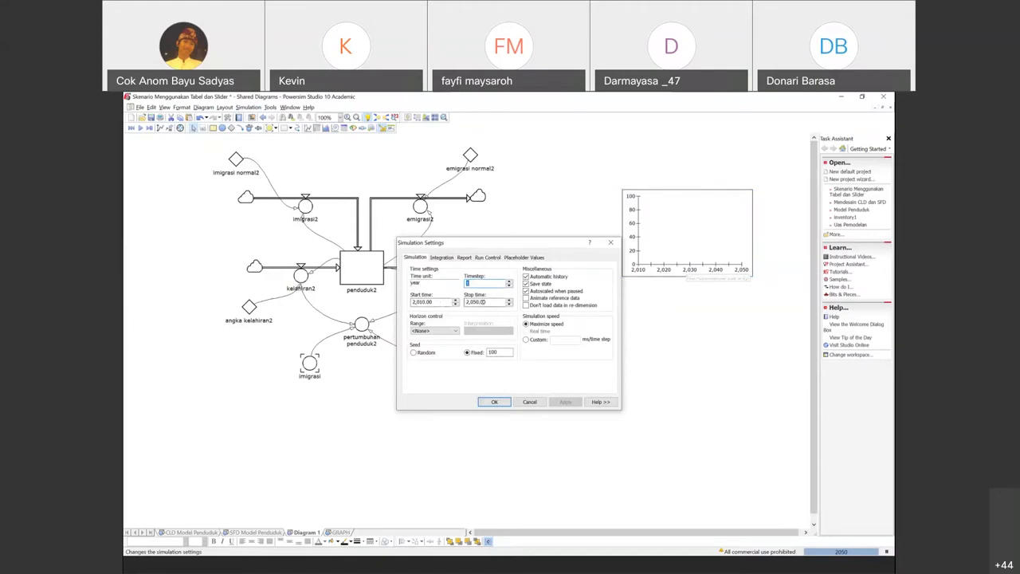
left_click(494, 402)
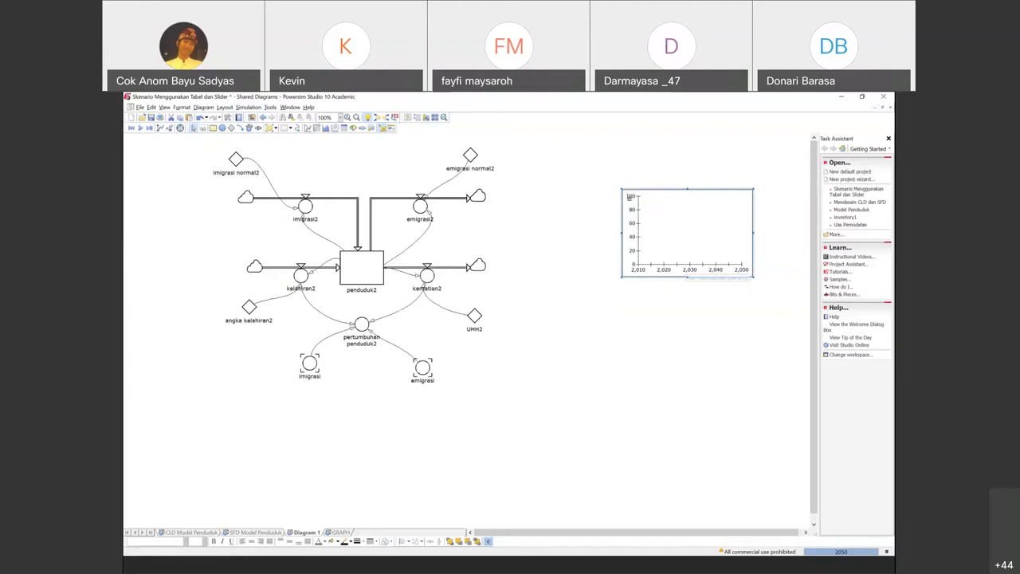
Step: Move the time graph closer to the model, duplicate it and place the copy directly beneath the original
left_click_drag(658, 192, 594, 201)
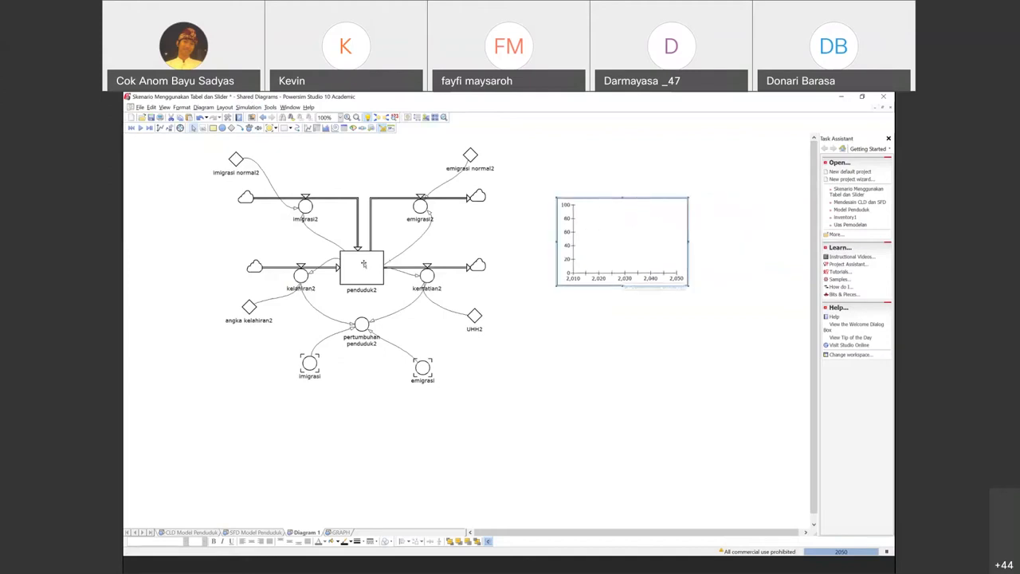
right_click(593, 197)
left_click(602, 215)
right_click(604, 367)
left_click(620, 370)
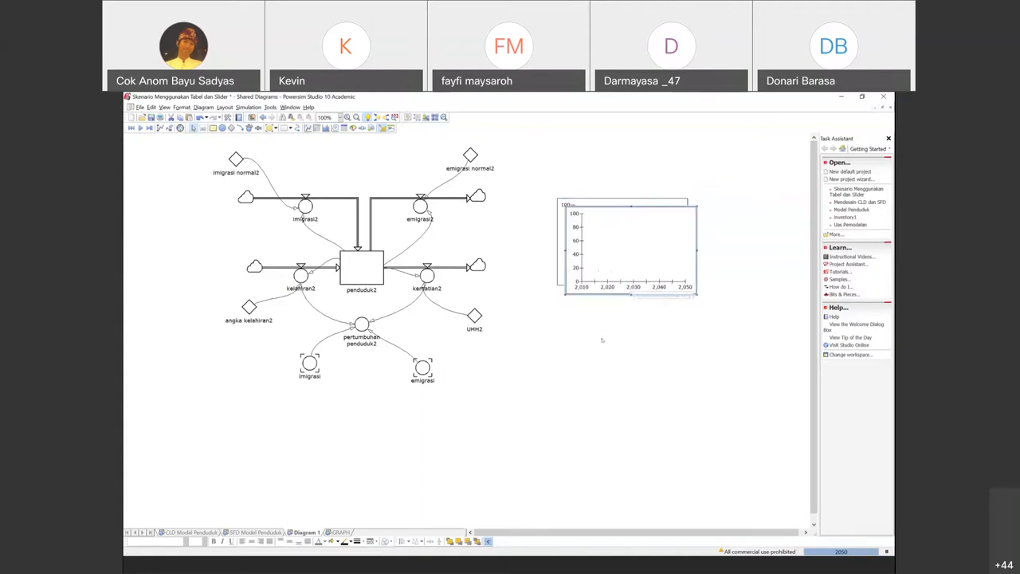
left_click_drag(567, 228, 563, 324)
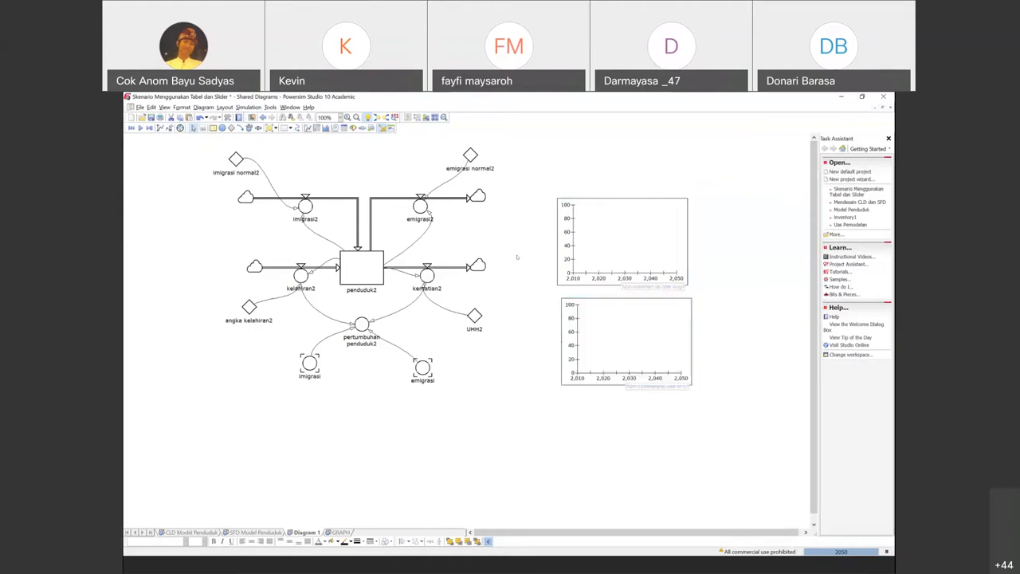
Step: Plot penduduk2 in the upper time graph and pertumbuhan penduduk2 in the lower time graph
left_click_drag(357, 261, 615, 247)
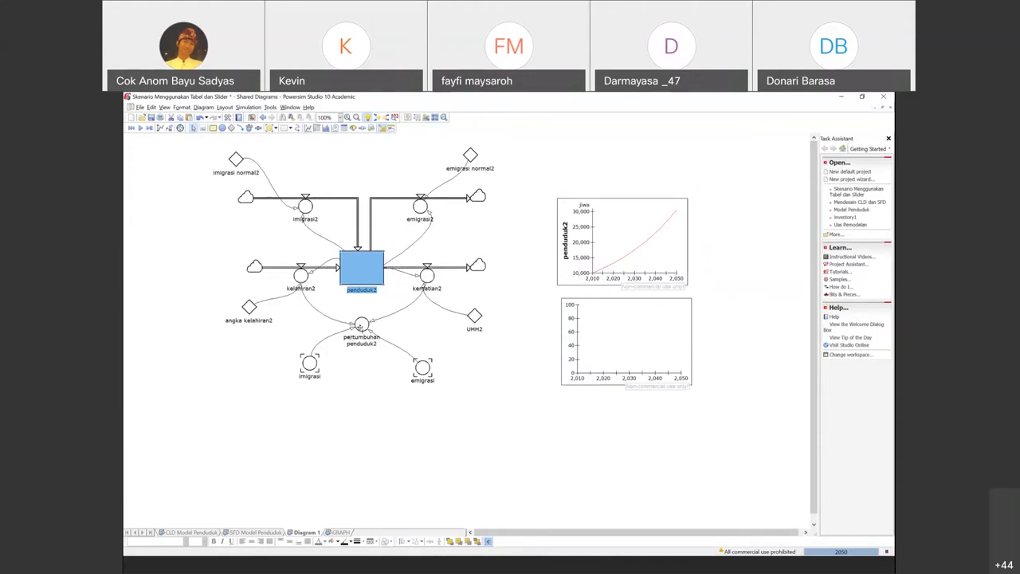
left_click_drag(361, 326, 640, 344)
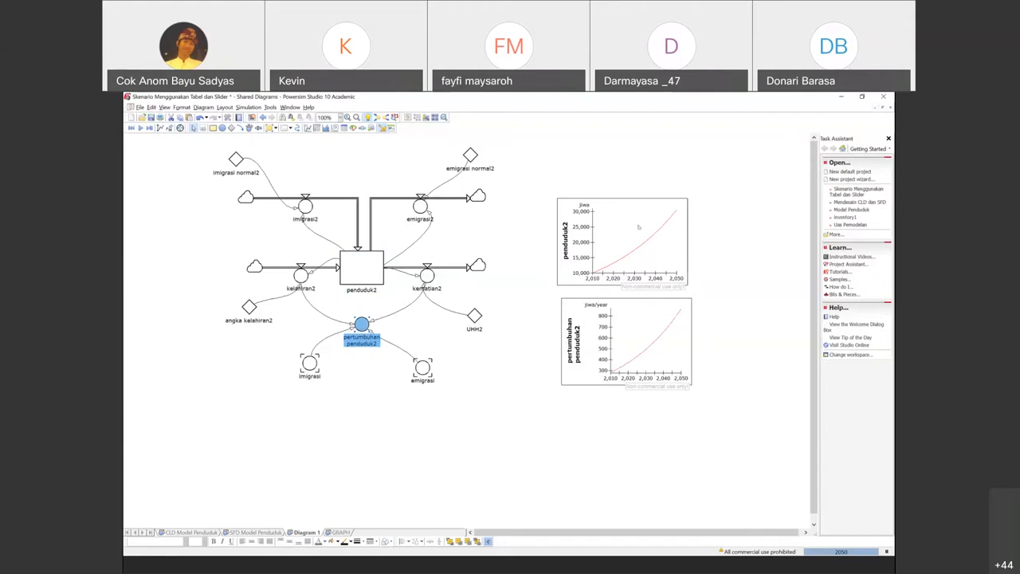
left_click(413, 260)
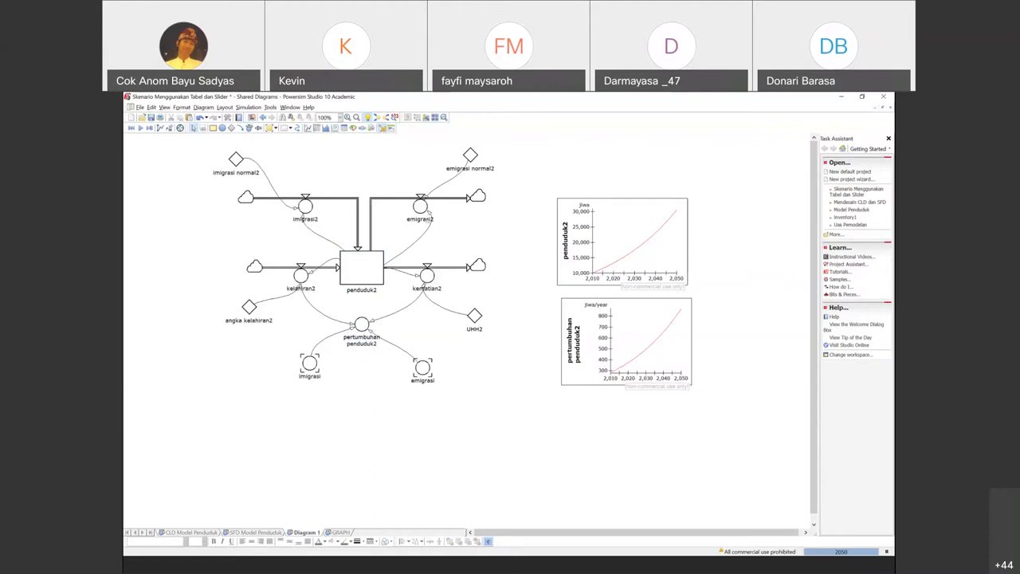
Step: Check the values of the constants imigrasi normal2, emigrasi normal2, angka kelahiran2 and UHH2
mouse_move(339, 272)
left_click(232, 158)
mouse_move(230, 156)
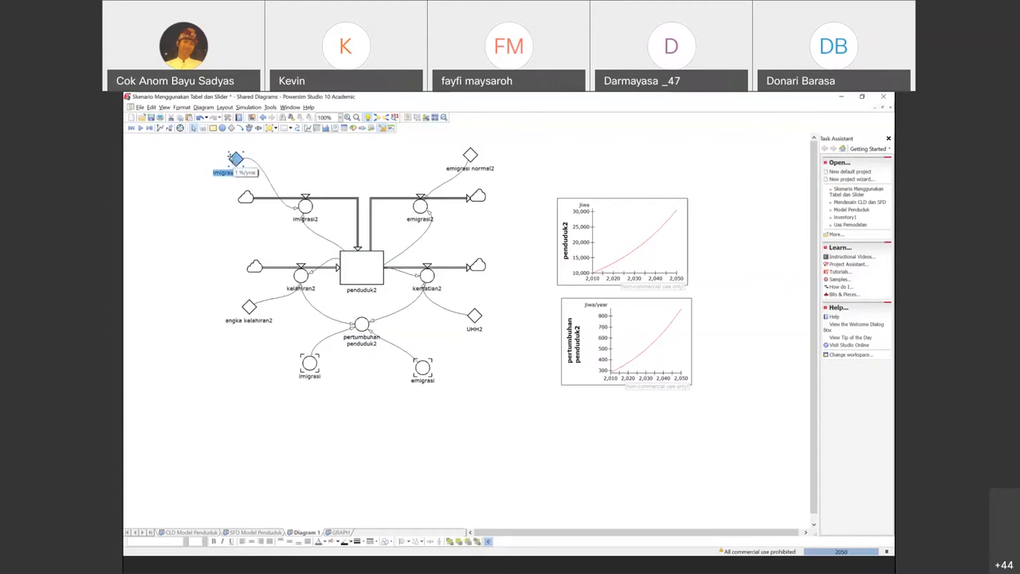
left_click(470, 154)
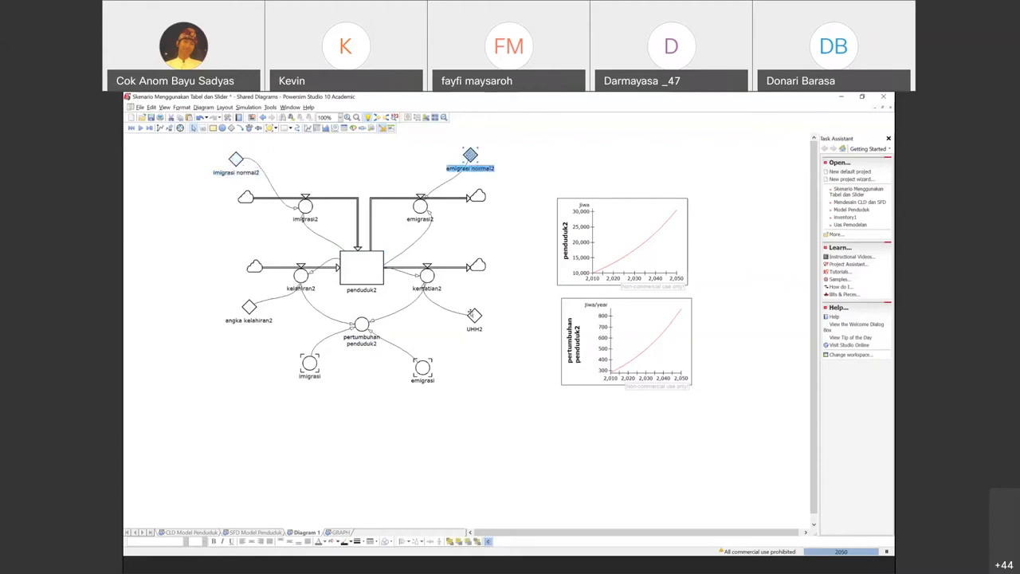
left_click(474, 314)
left_click(245, 303)
left_click(250, 306)
left_click(474, 316)
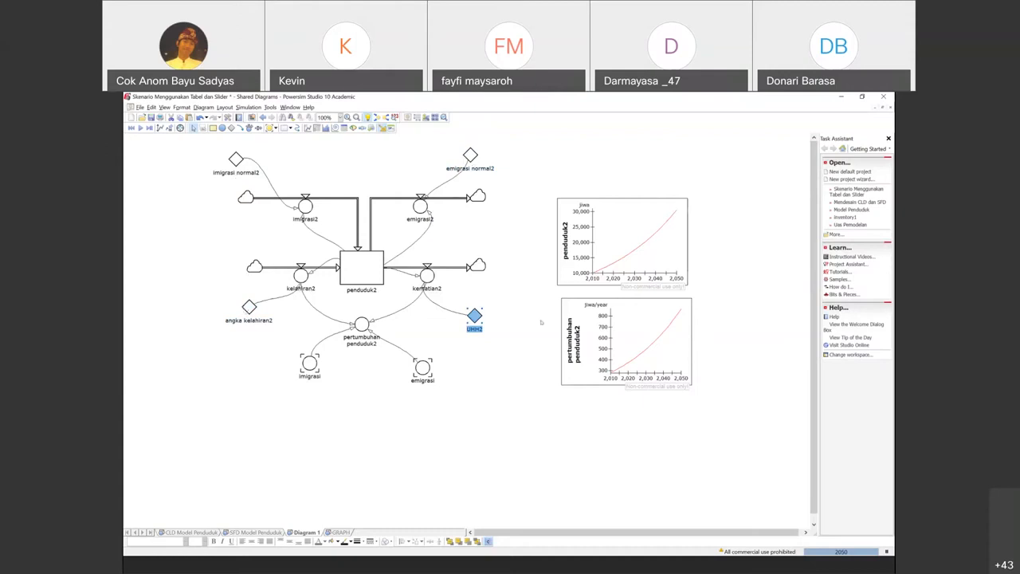
mouse_move(476, 317)
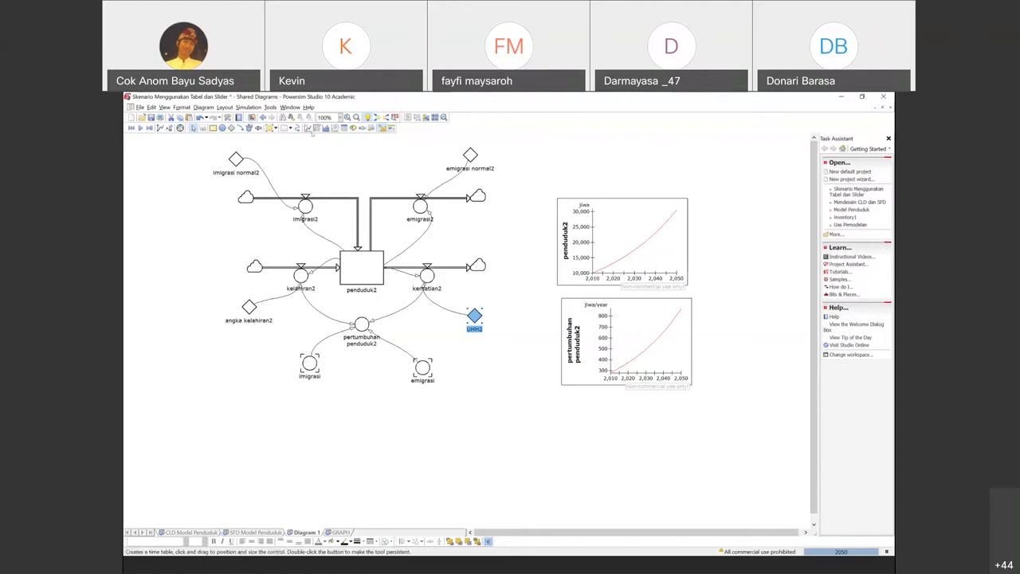
Step: Place a time table below the two time graphs and add penduduk2 to it
left_click(533, 428)
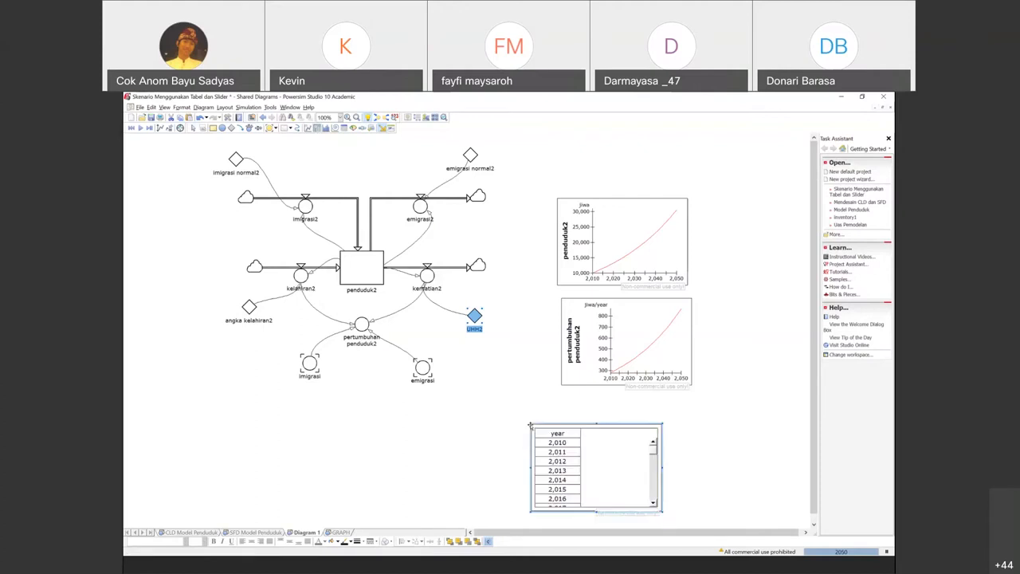
left_click_drag(576, 425, 565, 416)
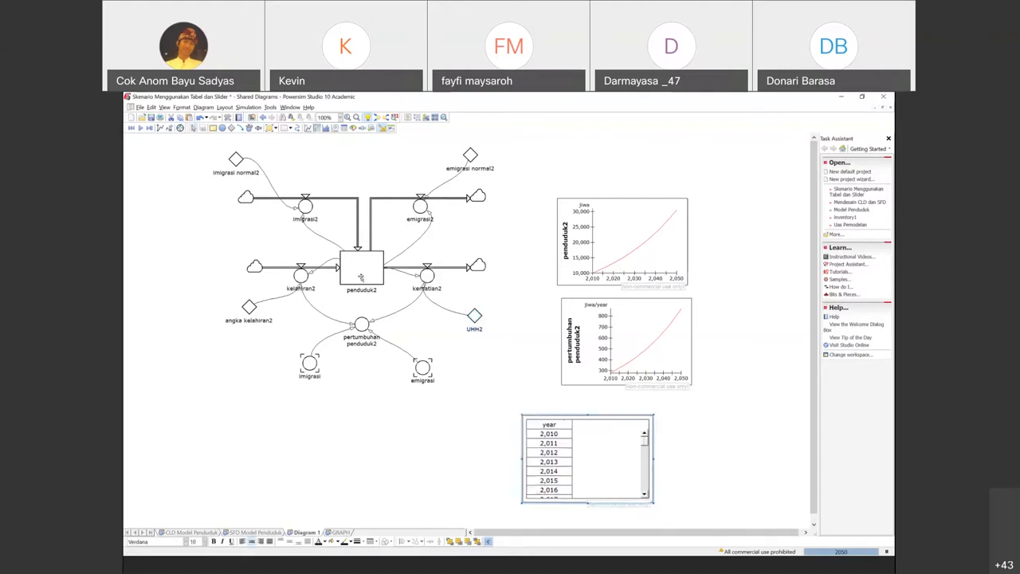
left_click_drag(361, 261, 611, 432)
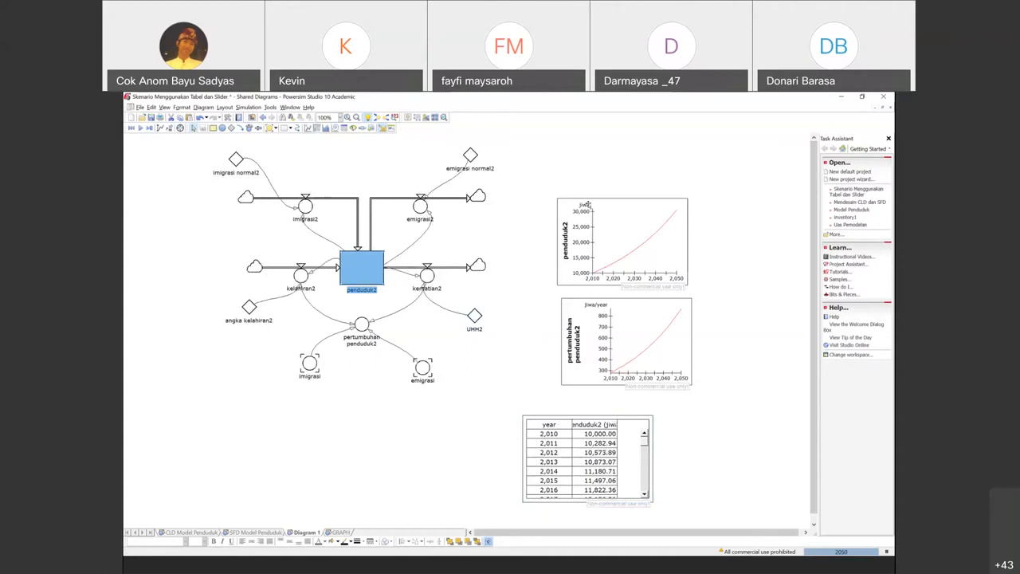
Step: Move both time graphs closer to the model and the time table beside the upper graph, widening the table's penduduk2 column
left_click_drag(586, 206, 537, 206)
left_click_drag(579, 299, 527, 300)
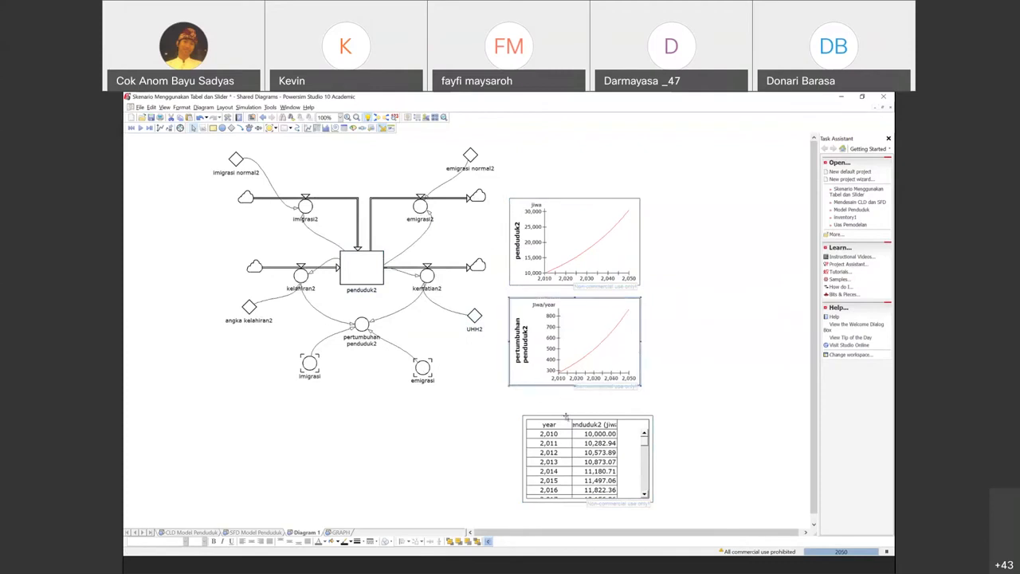
left_click_drag(566, 416, 683, 237)
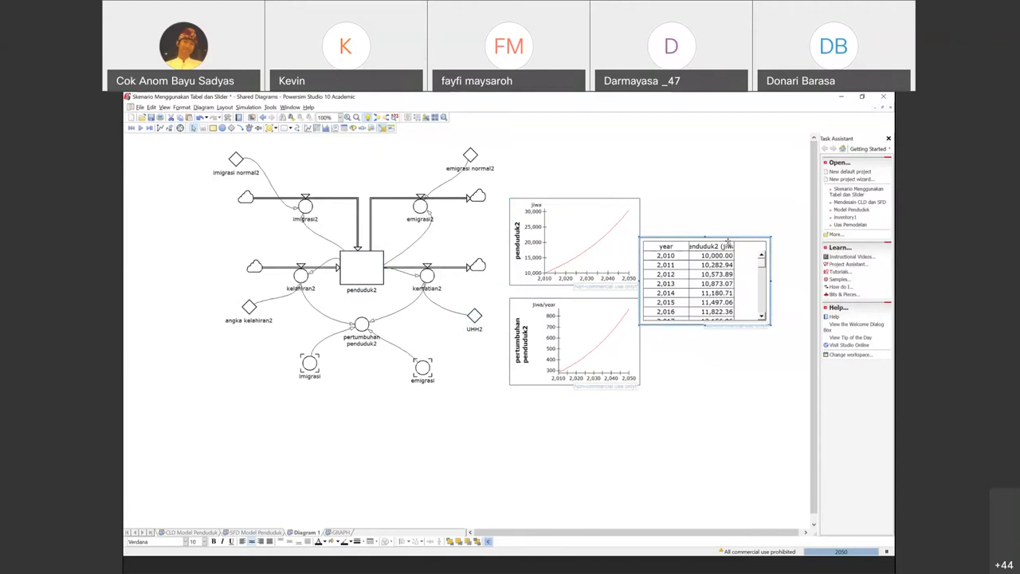
left_click_drag(729, 236, 760, 220)
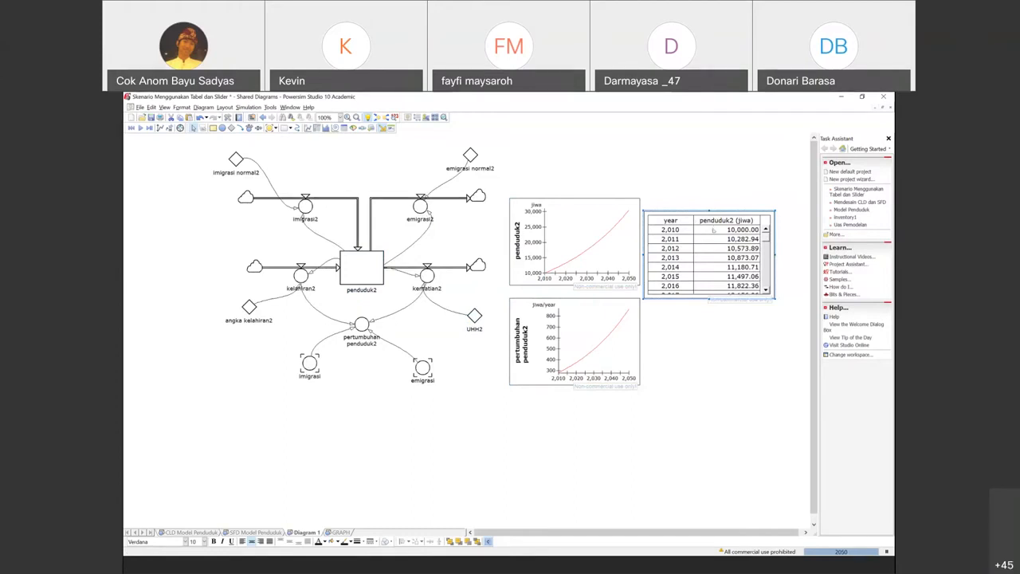
Step: Turn off automatic decimals for the table's penduduk2 values, set minimum and maximum decimals to 0, and widen the table slightly
right_click(713, 231)
left_click(734, 268)
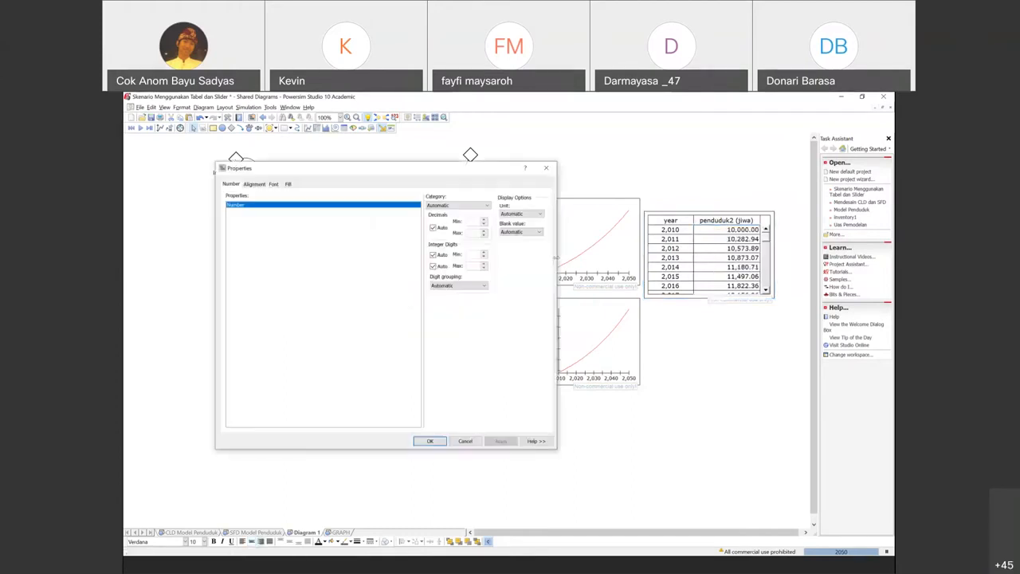
left_click(441, 228)
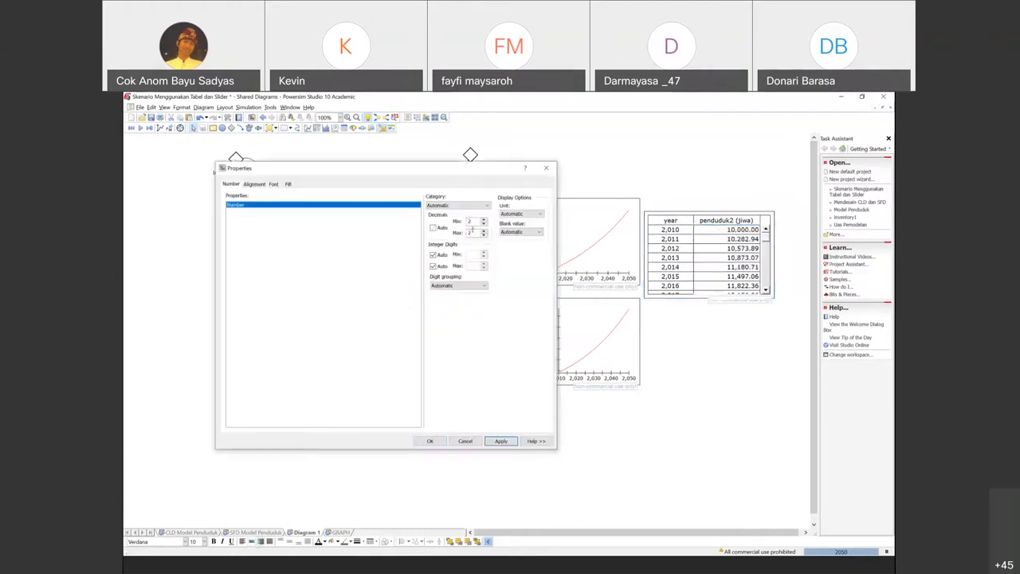
double_click(470, 231)
type("0")
left_click(500, 441)
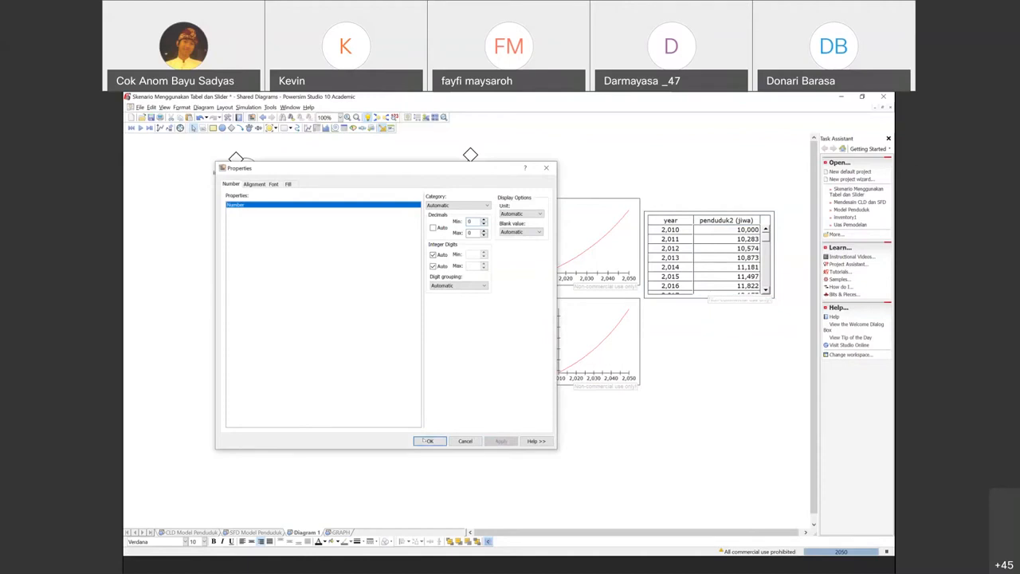
left_click(427, 440)
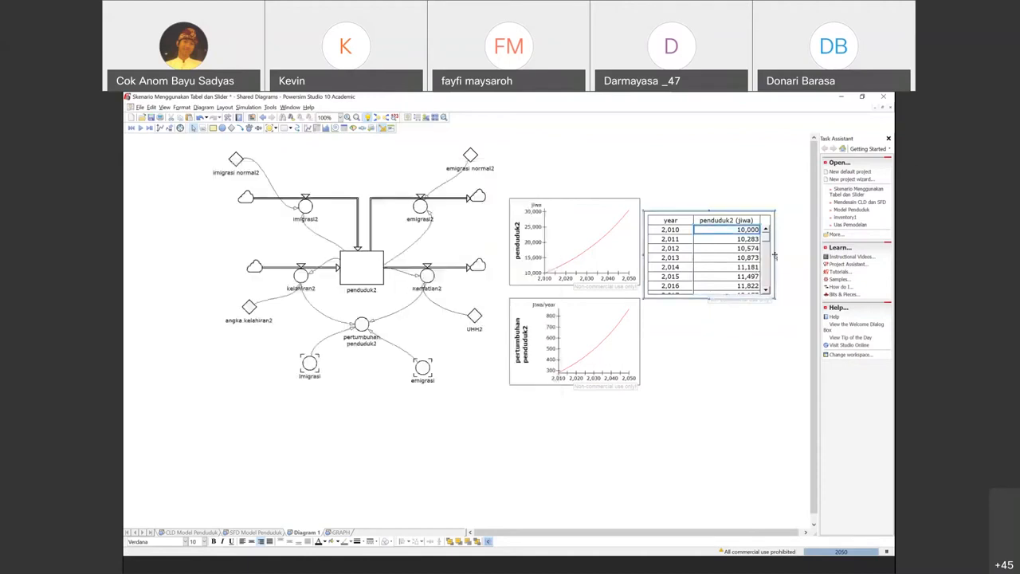
left_click_drag(773, 253, 788, 257)
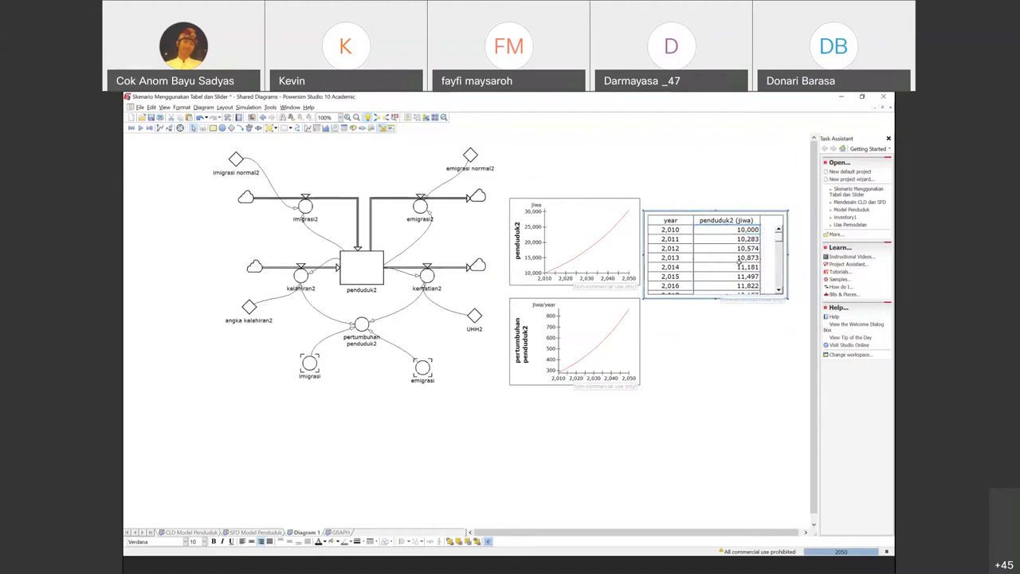
Step: Look through the penduduk2 values in the time table from 2010 to 2050
scroll(739, 259, "down", 1)
left_click_drag(780, 233, 782, 281)
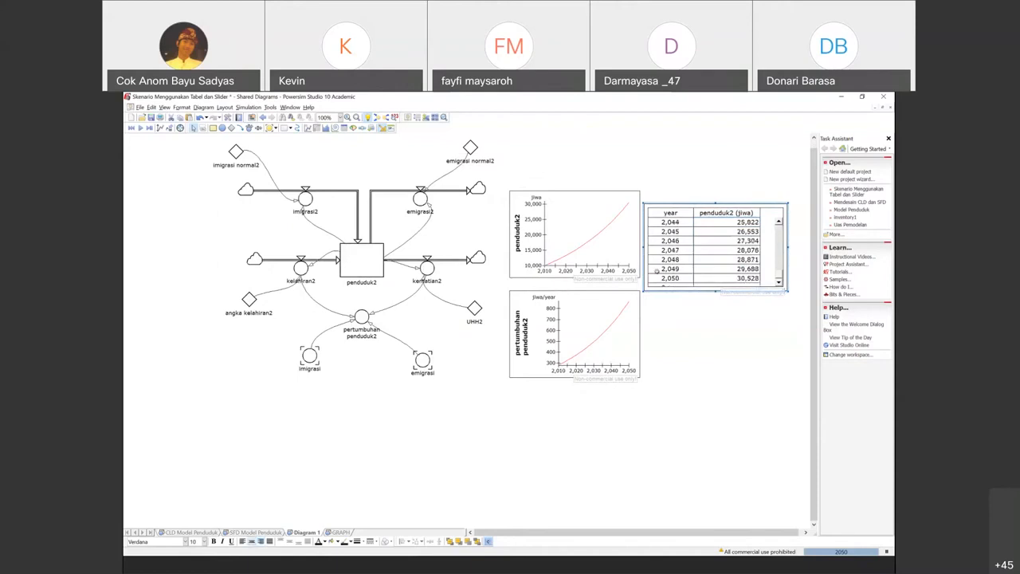
left_click_drag(780, 273, 778, 224)
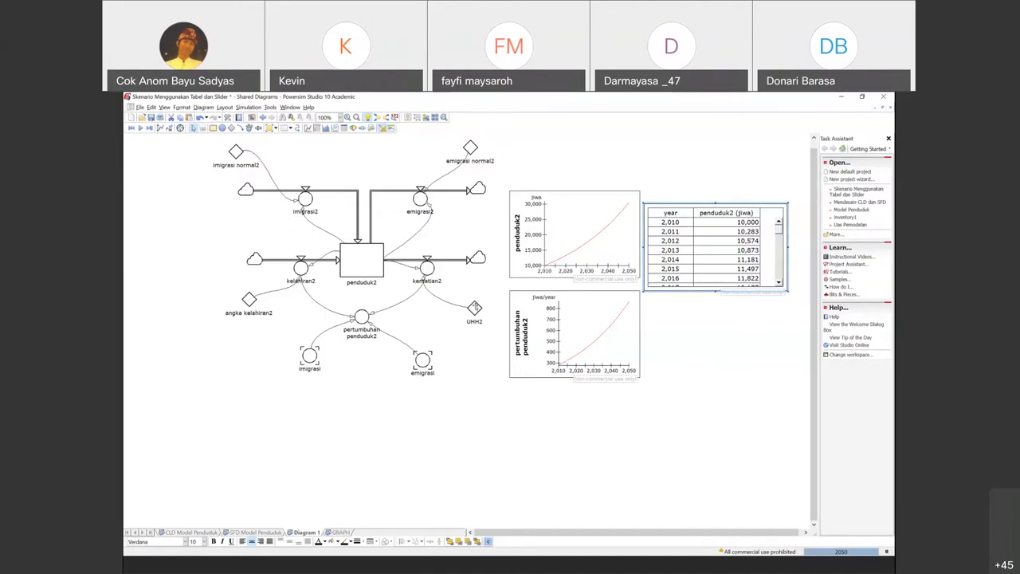
mouse_move(475, 308)
scroll(750, 247, "down", 9)
scroll(691, 287, "down", 3)
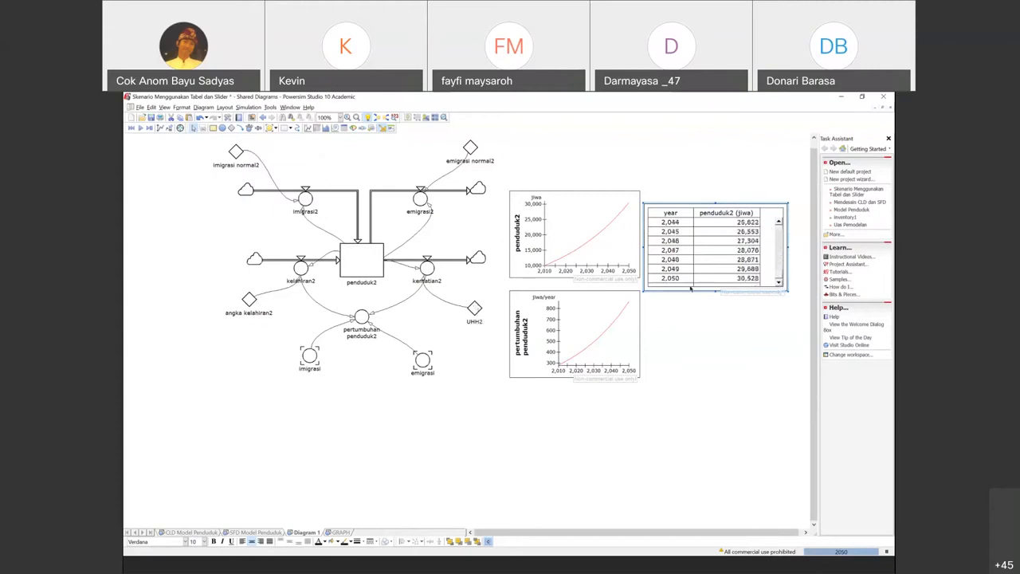
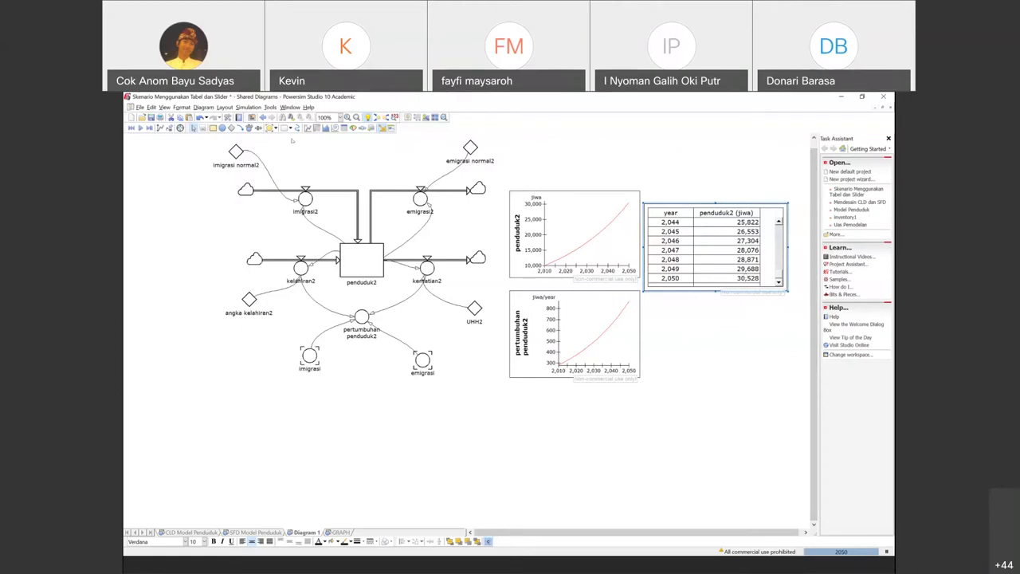
Step: Review the constants that drive the penduduk2 model, especially imigrasi normal2, emigrasi normal2 and angka kelahiran2, as its adjustable inputs
left_click(236, 150)
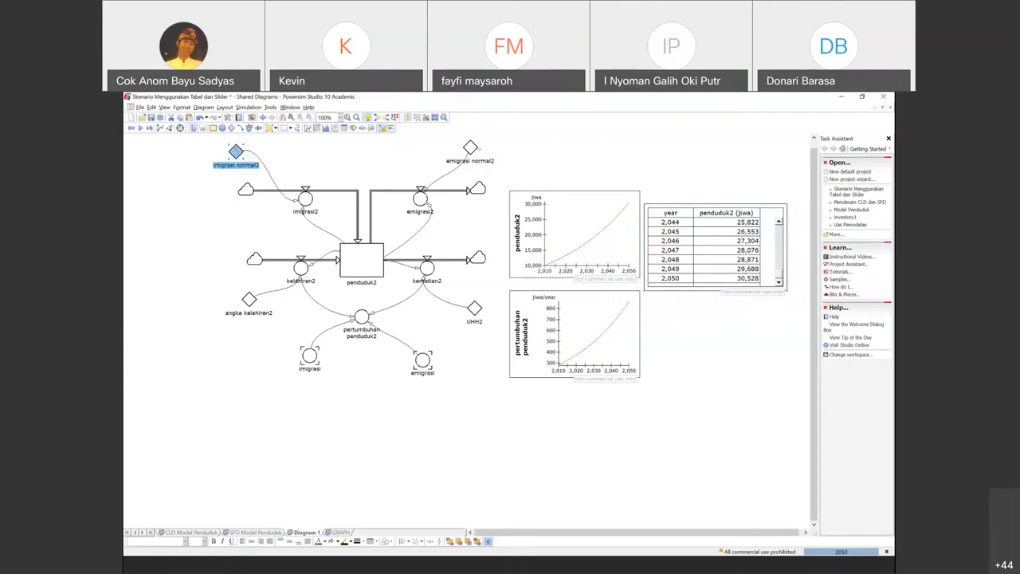
left_click(469, 148)
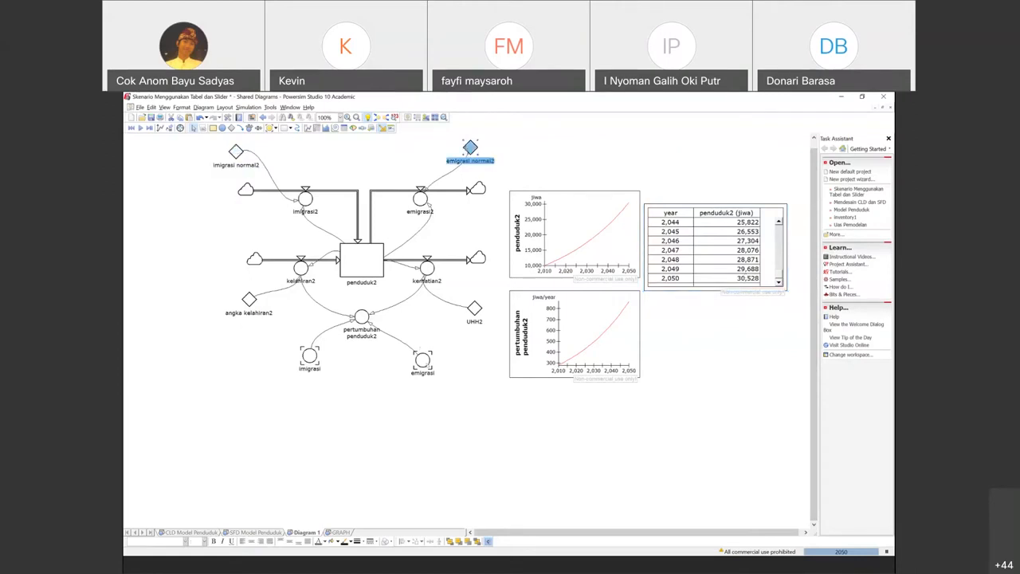
left_click(474, 308)
left_click(248, 299)
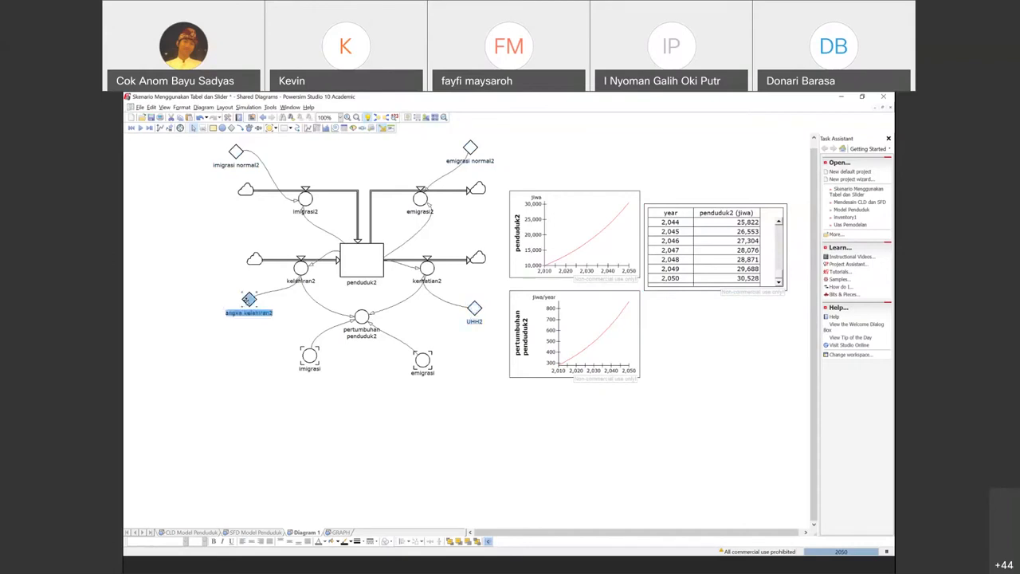
mouse_move(250, 300)
left_click(236, 151)
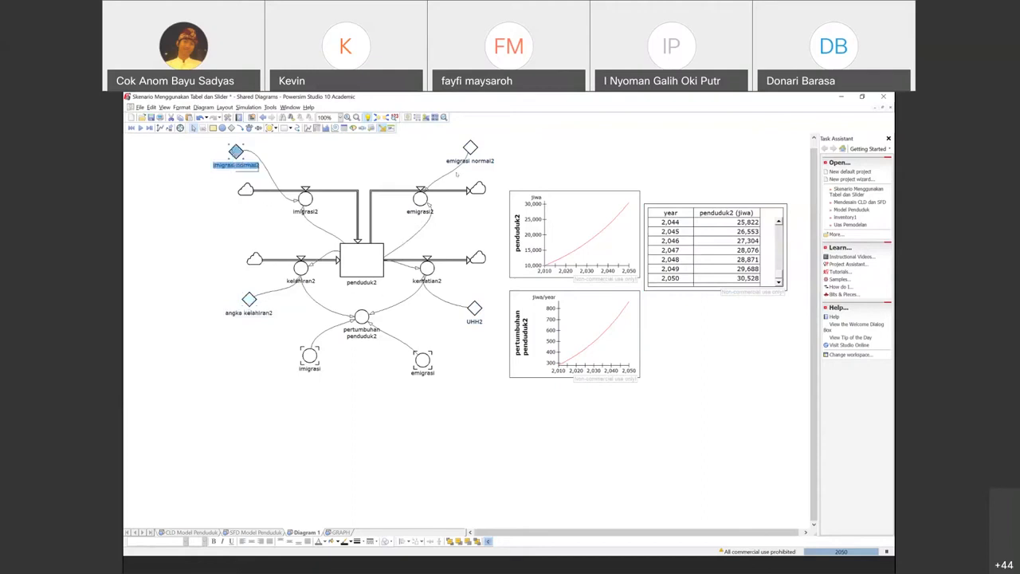
left_click(470, 148)
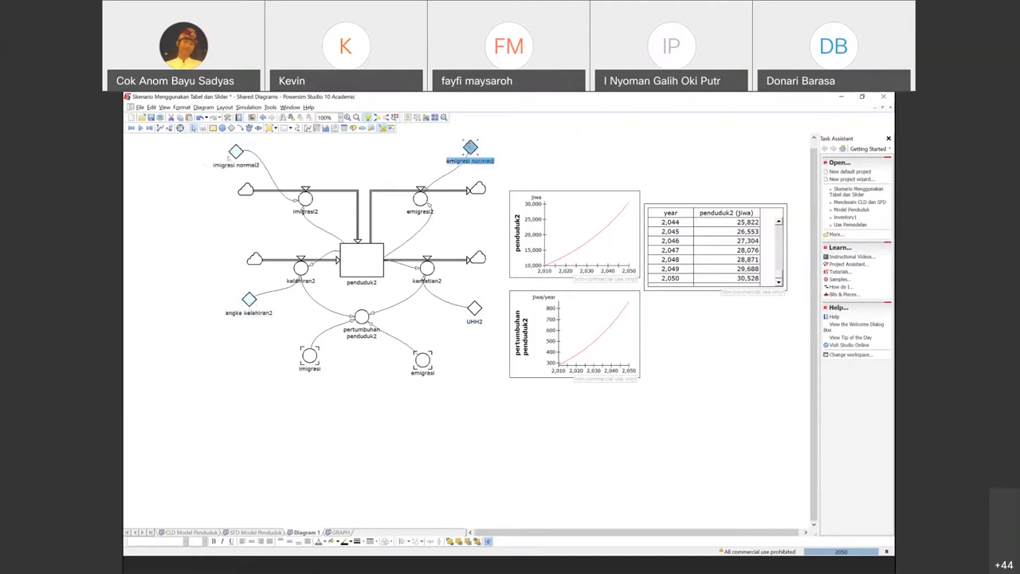
left_click(231, 155)
left_click(234, 152)
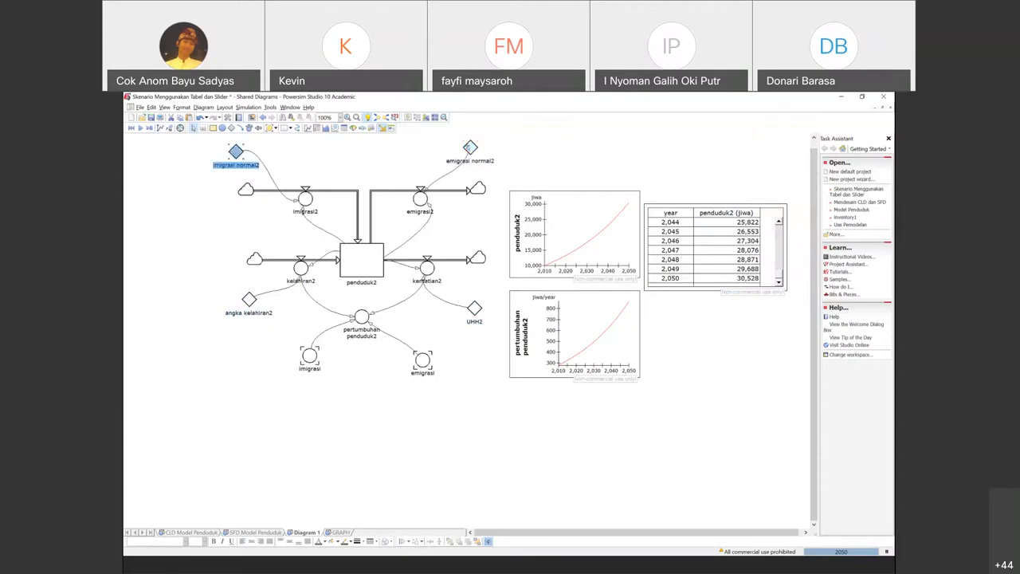
left_click(471, 147)
left_click(215, 319)
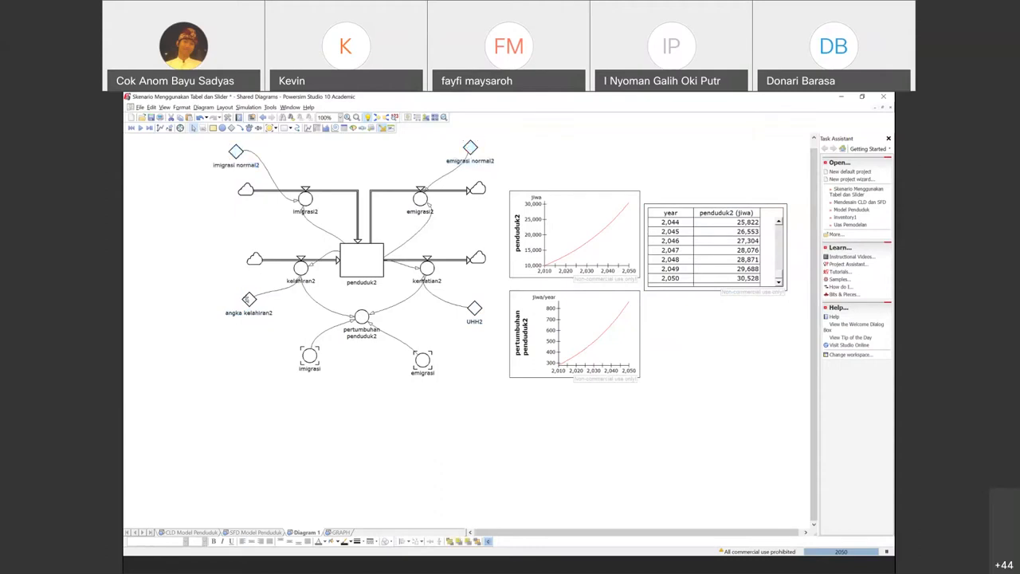
left_click(248, 299)
mouse_move(249, 299)
left_click(247, 342)
left_click(249, 300)
left_click(234, 150)
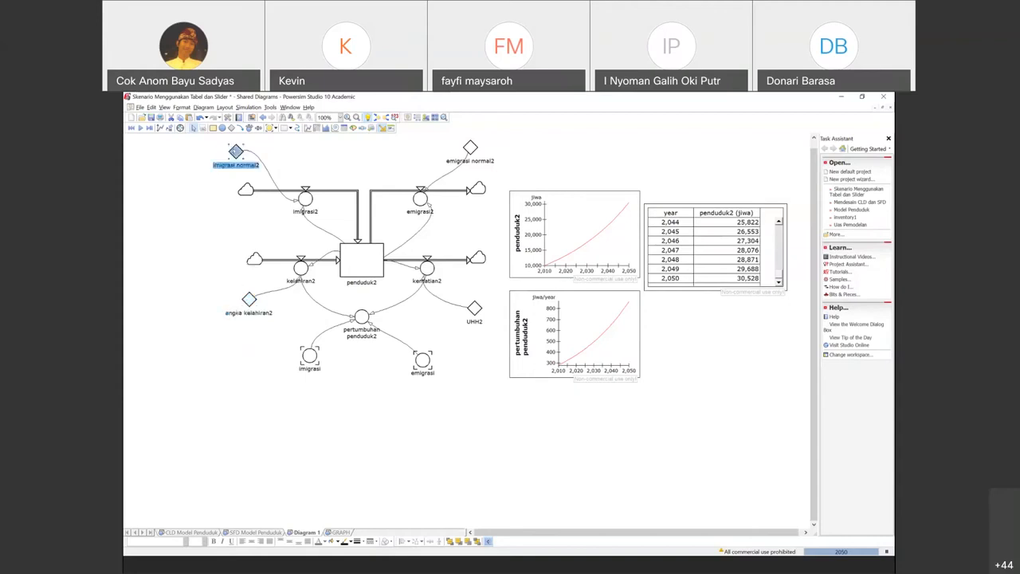
left_click(470, 147)
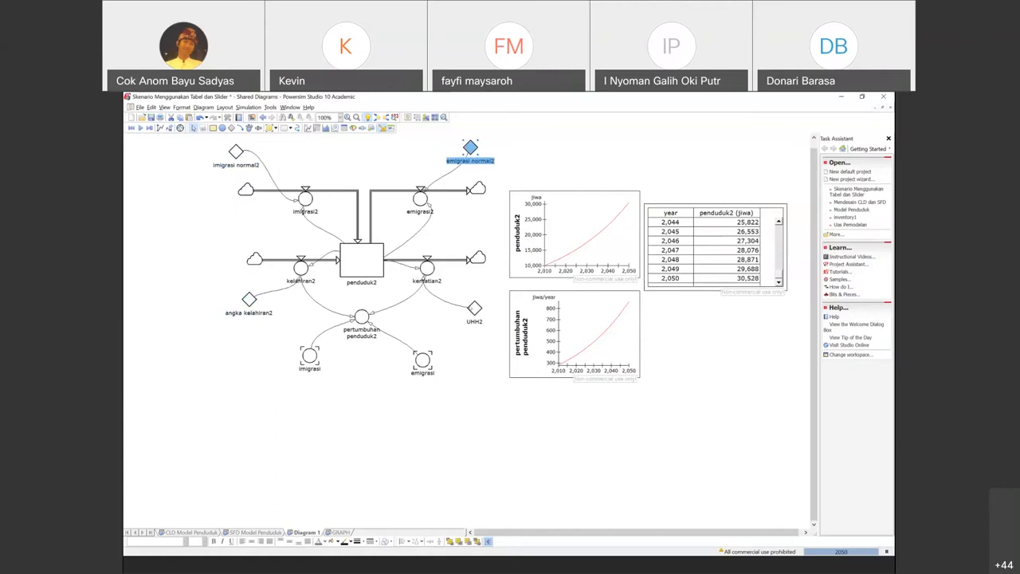
left_click(315, 310)
left_click(250, 300)
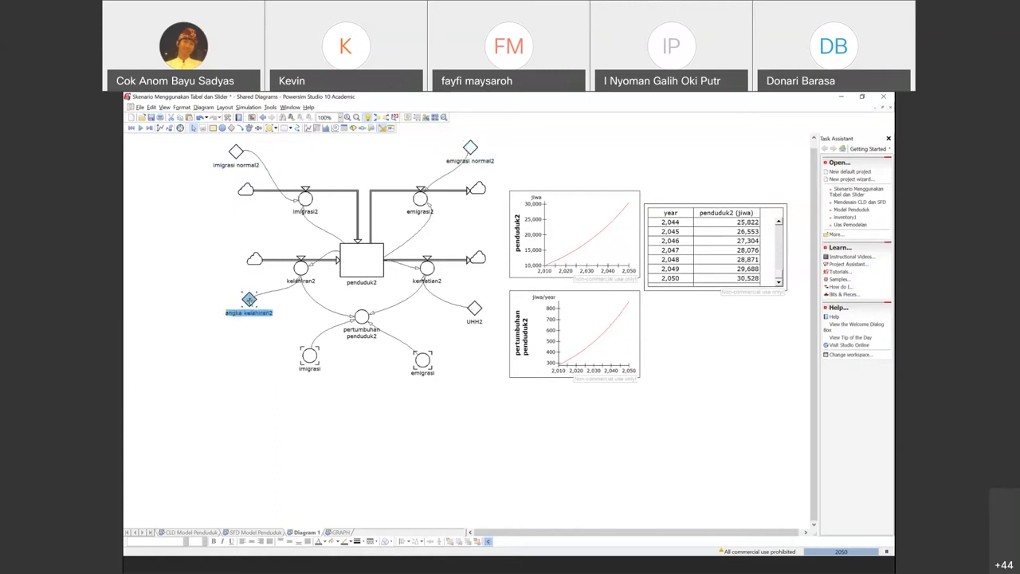
left_click(236, 151)
left_click(470, 147)
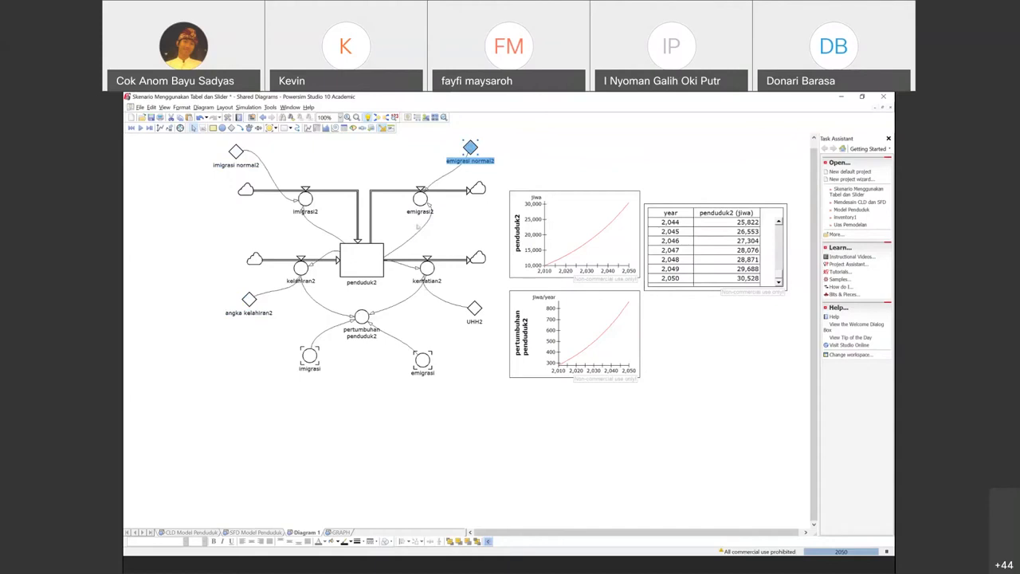
Step: Examine the penduduk2 and pertumbuhan penduduk2 time graphs together with the penduduk2 time table
left_click(602, 244)
left_click(595, 327)
left_click(690, 260)
left_click(596, 253)
left_click(596, 317)
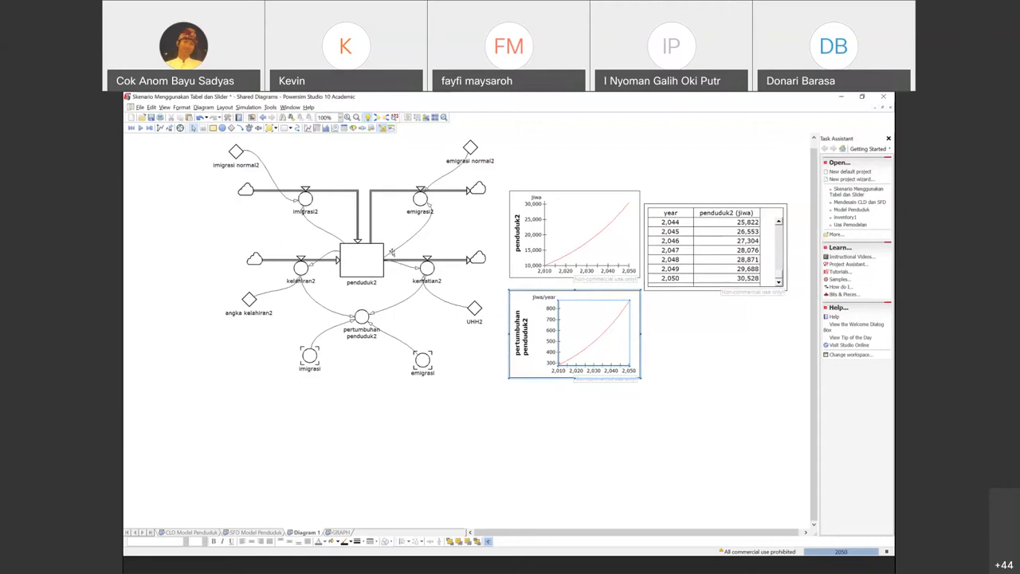
left_click(661, 231)
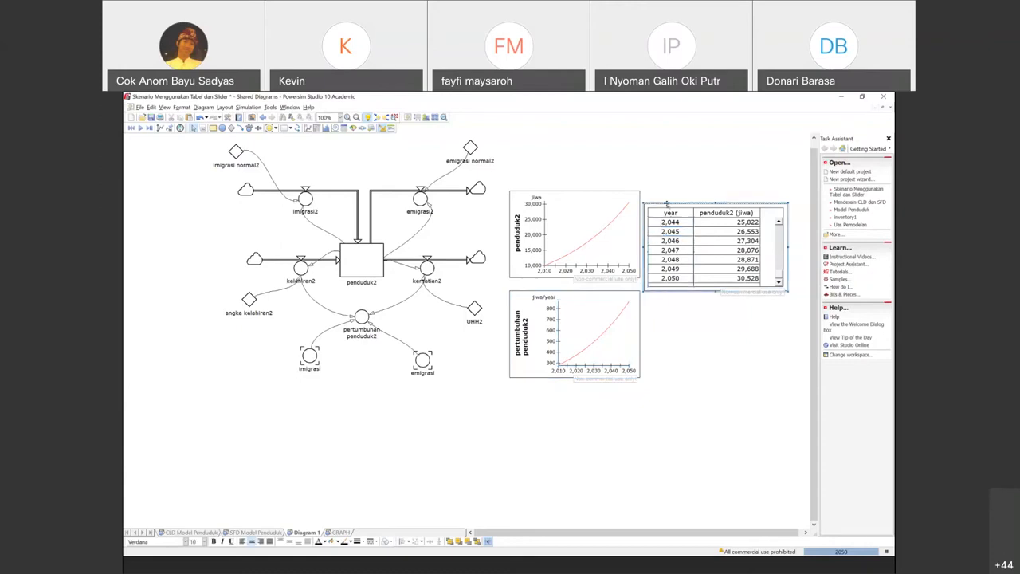
Step: Move the penduduk2 time table and both time graphs higher on the diagram, with the table scrolled back to 2010
left_click_drag(668, 204, 672, 194)
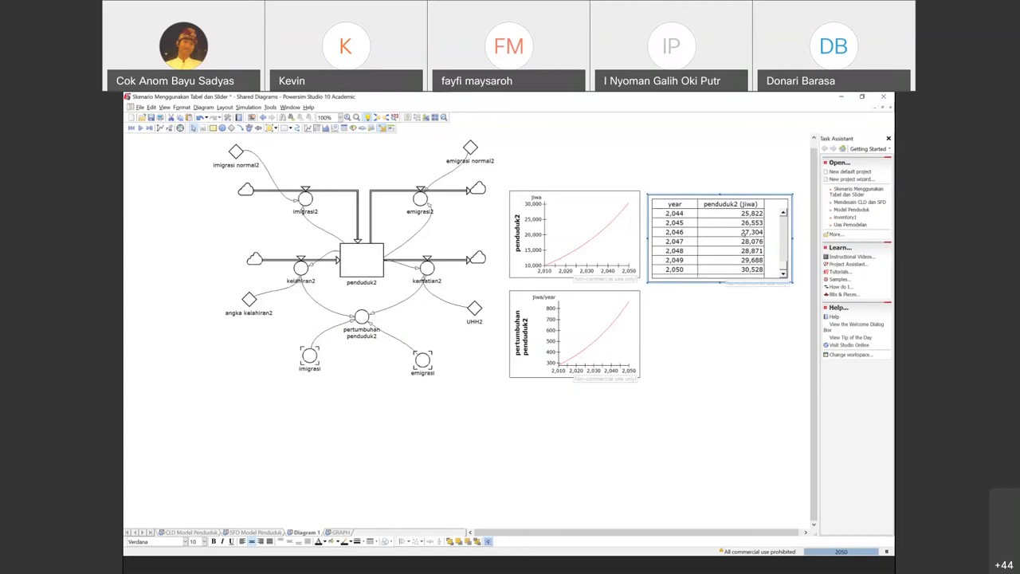
scroll(784, 263, "up", 11)
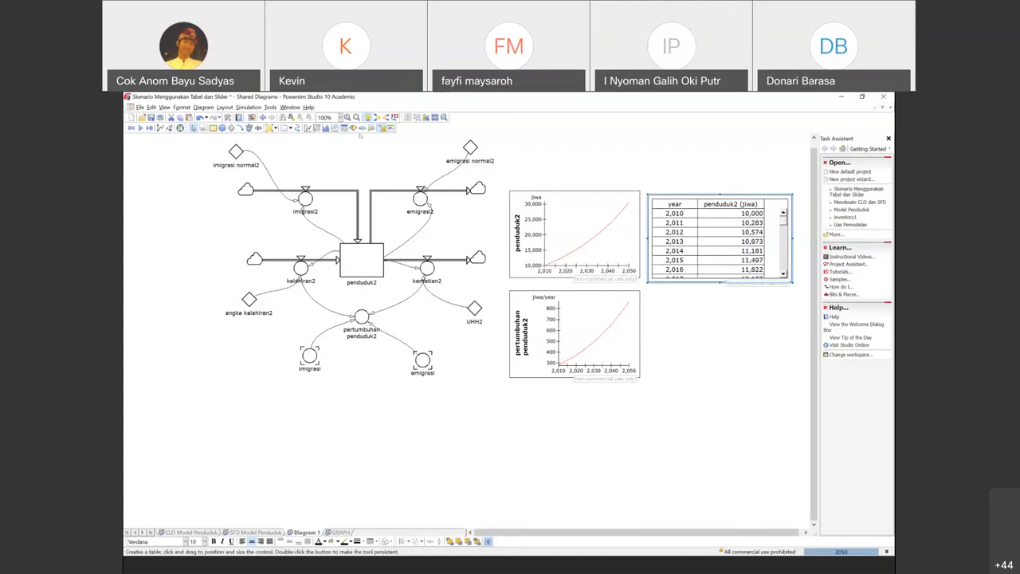
left_click(595, 190)
left_click_drag(595, 189, 594, 170)
left_click_drag(687, 195, 686, 174)
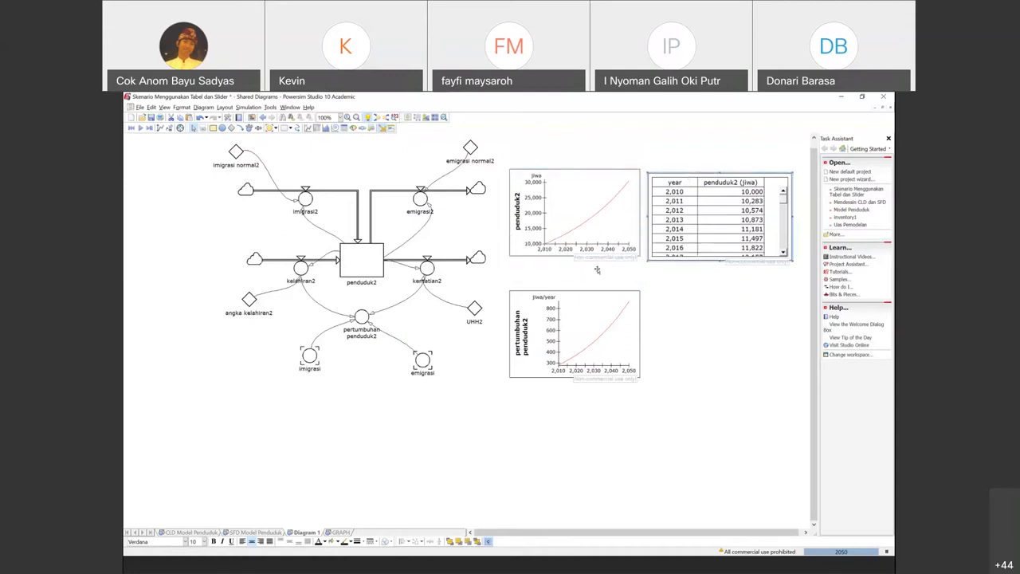
left_click_drag(586, 296, 587, 276)
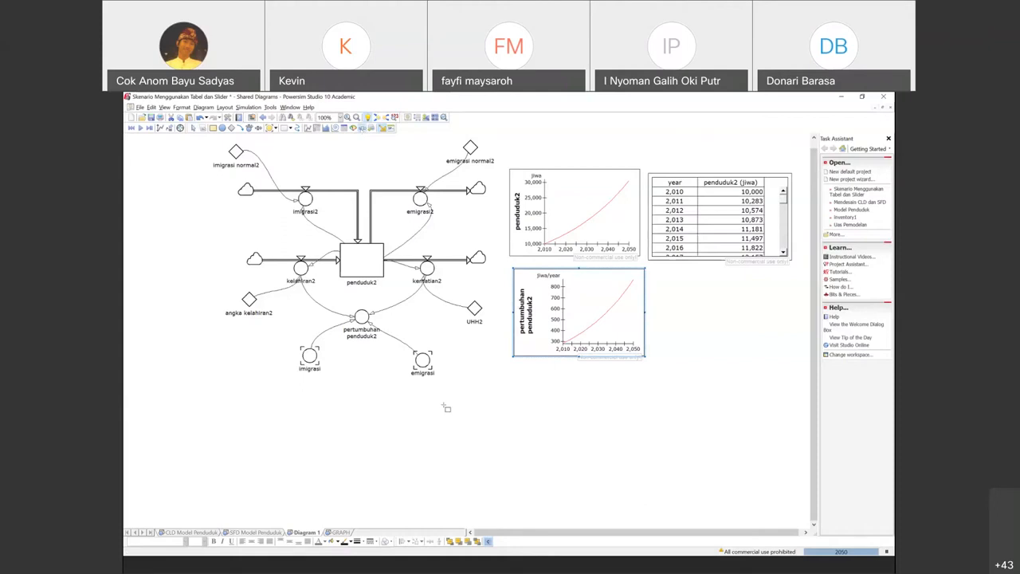
Step: Place a slider control in the empty area below the stock-and-flow diagram and view its value axis settings
left_click(364, 437)
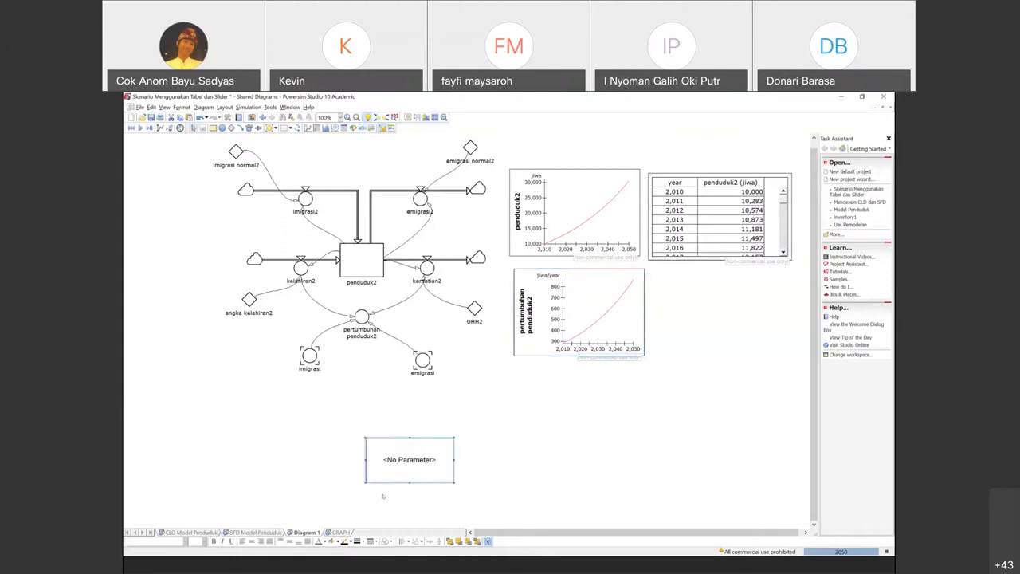
right_click(401, 458)
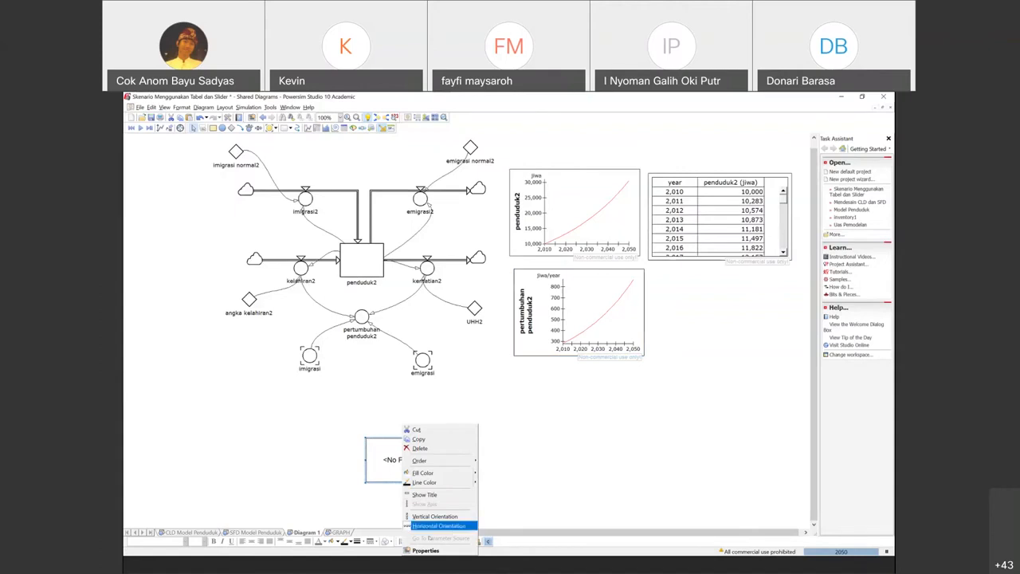
left_click(427, 550)
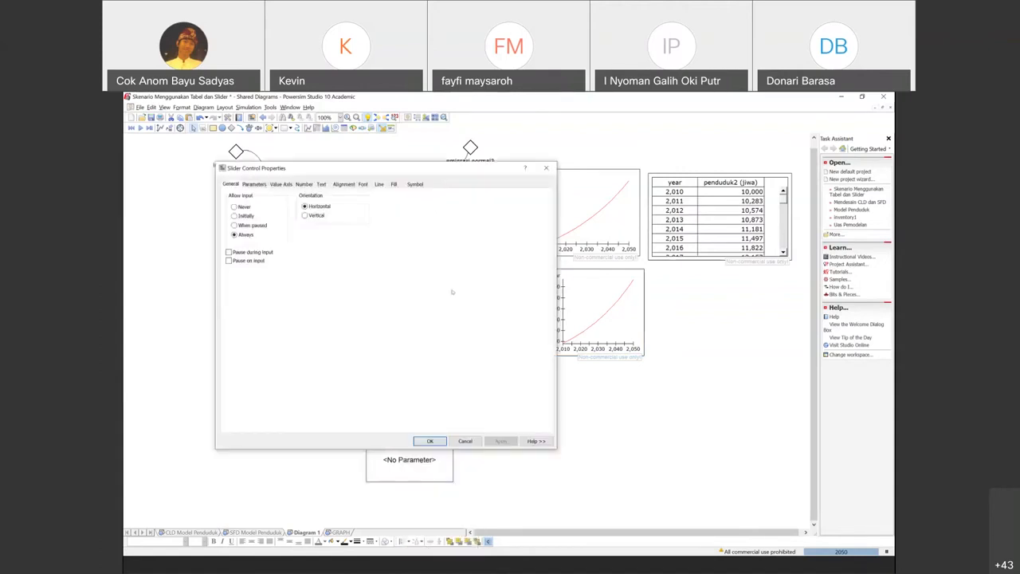
left_click(281, 184)
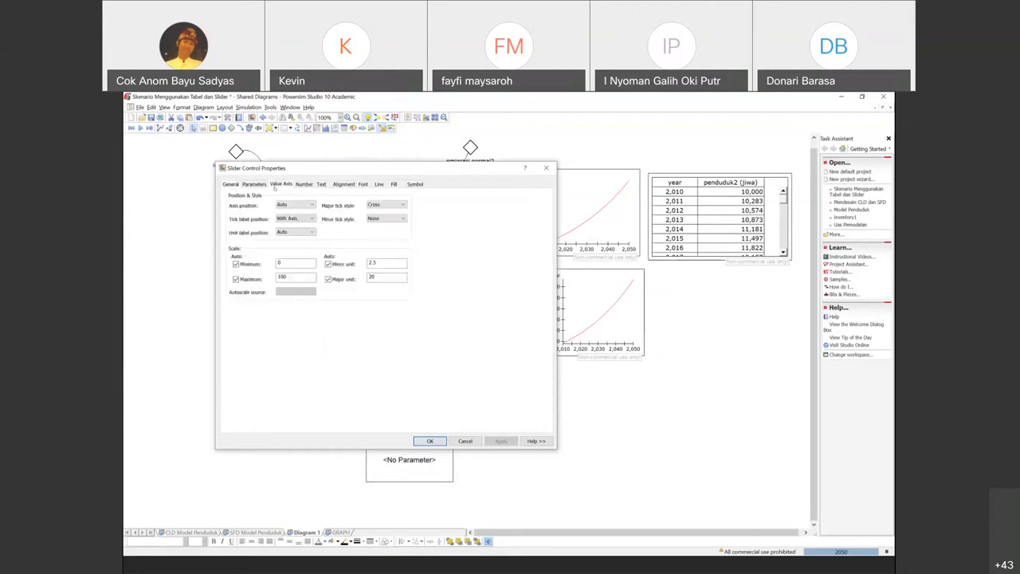
left_click(546, 167)
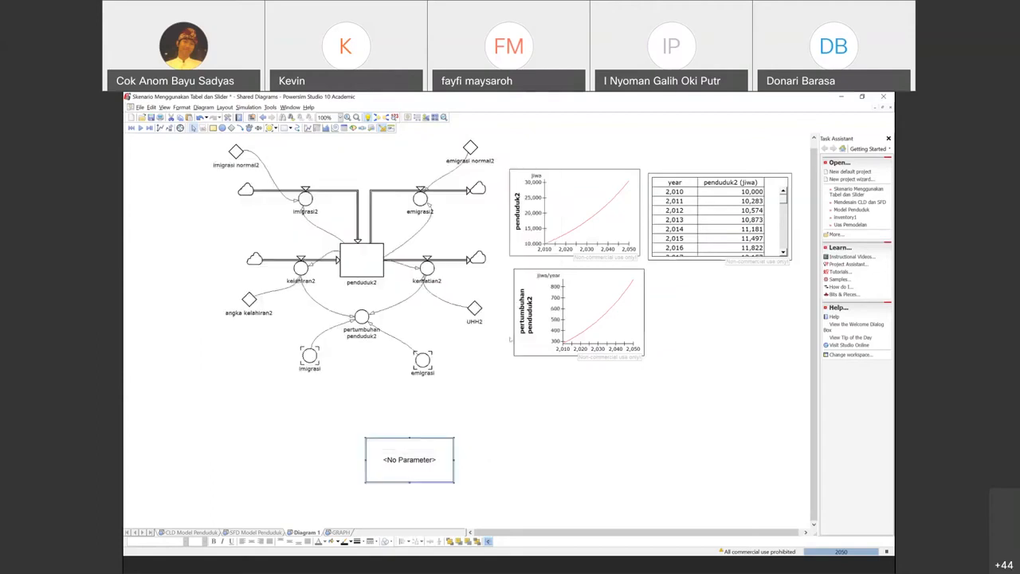
Step: Look through the new slider control's parameter, value axis, number, text and alignment properties
right_click(410, 443)
left_click(446, 548)
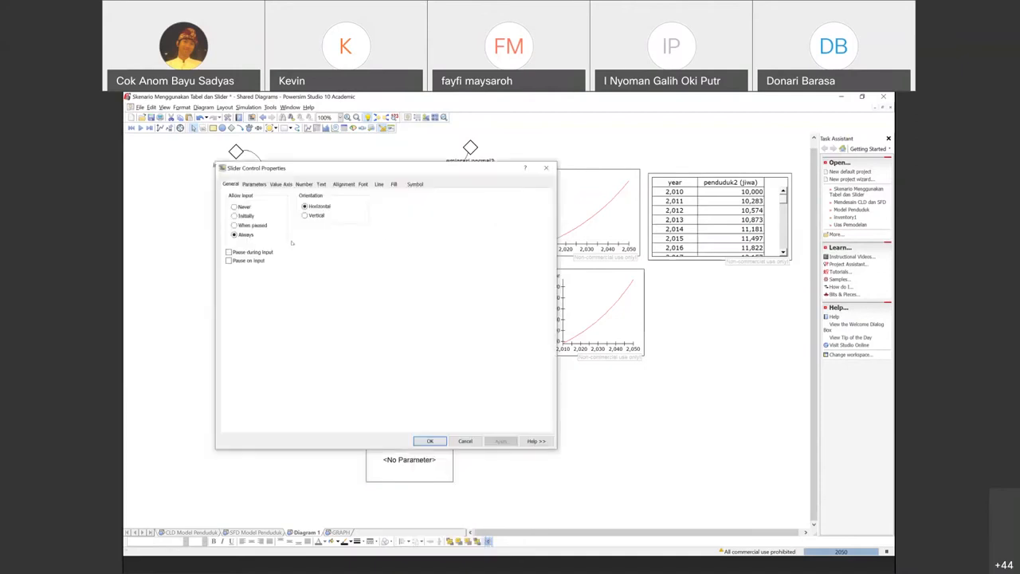
left_click(254, 184)
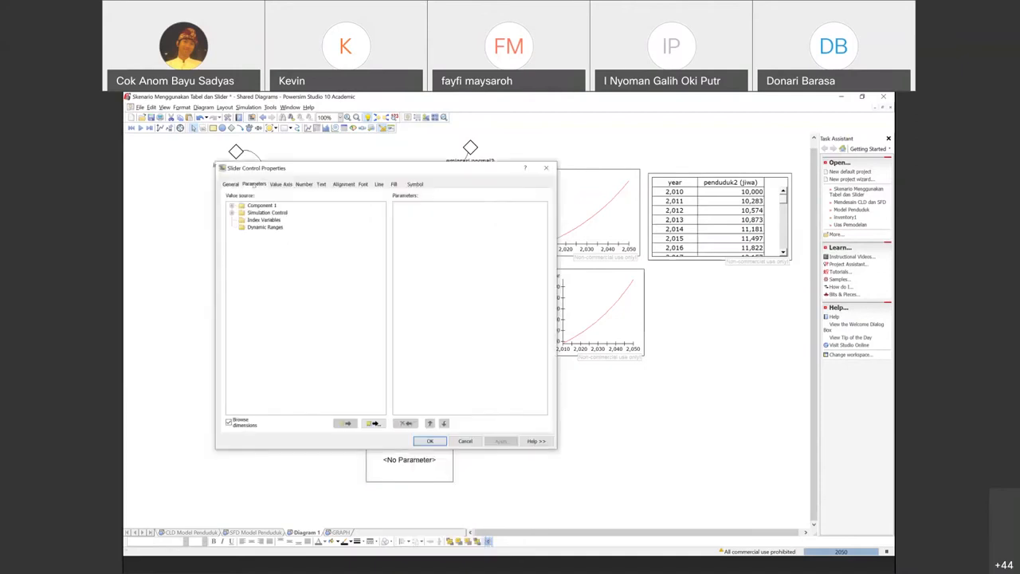
left_click(281, 184)
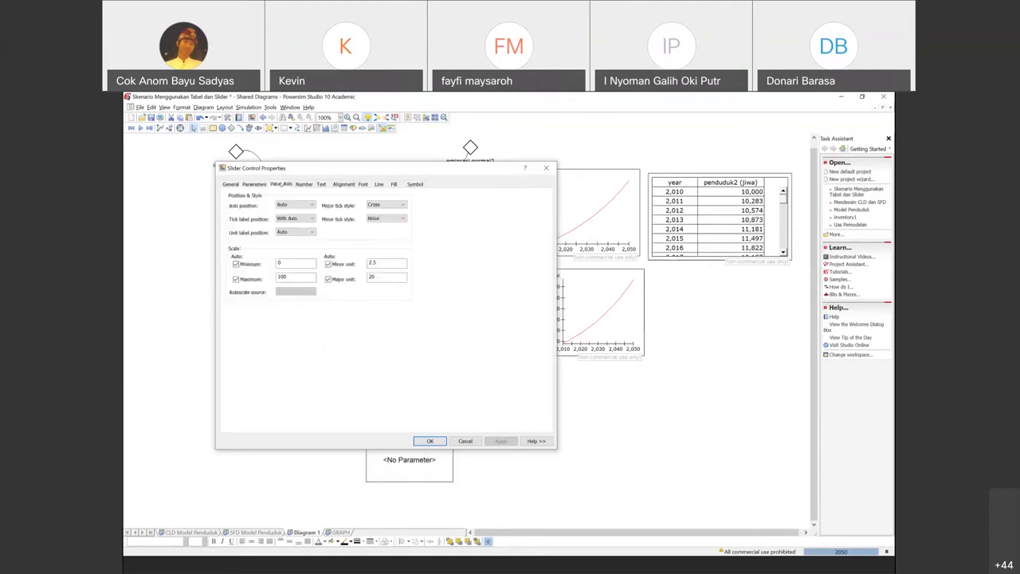
left_click(303, 184)
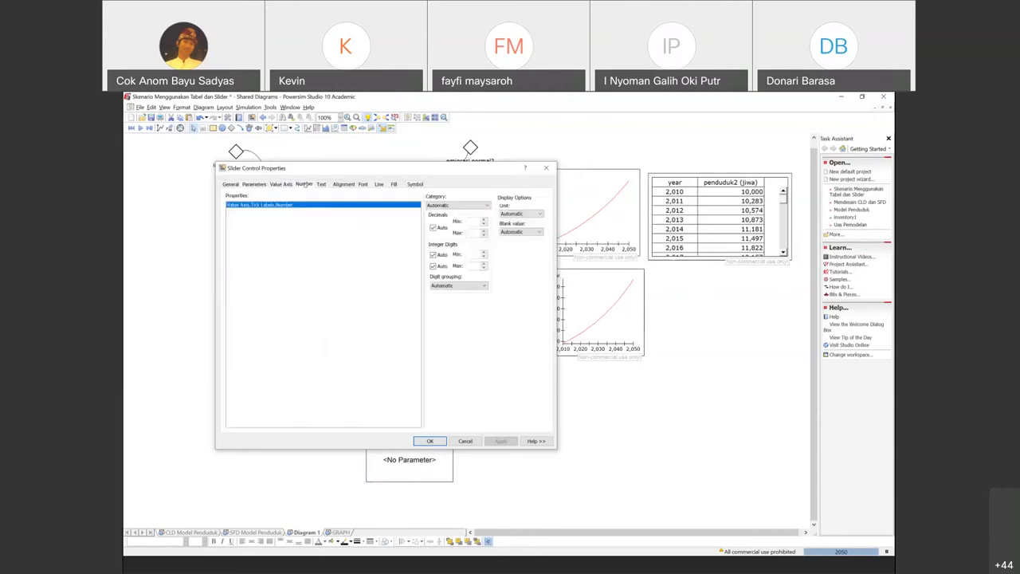
left_click(322, 184)
left_click(343, 184)
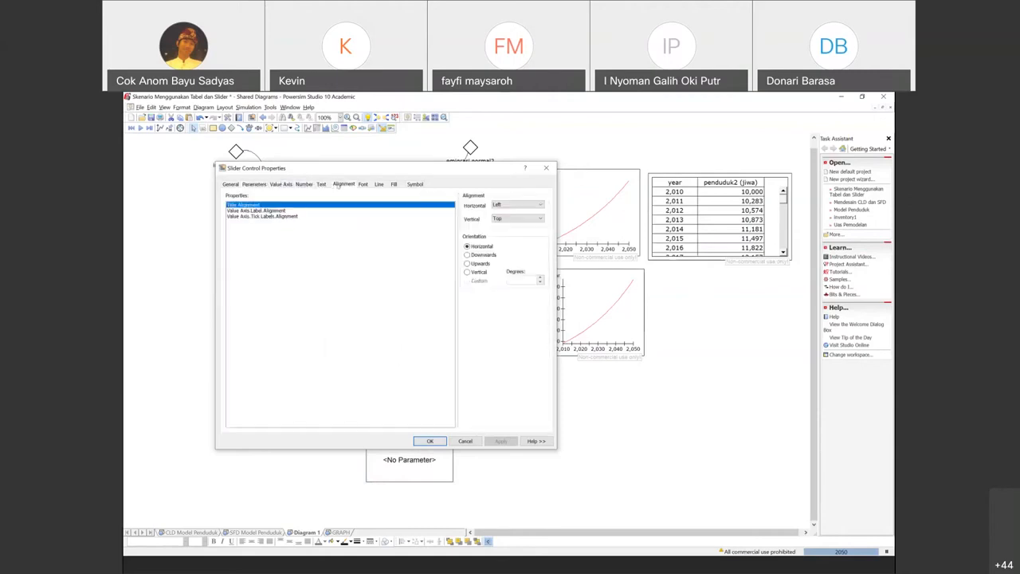
Step: Turn off the automatic minimum for the slider's value axis scale
left_click(273, 185)
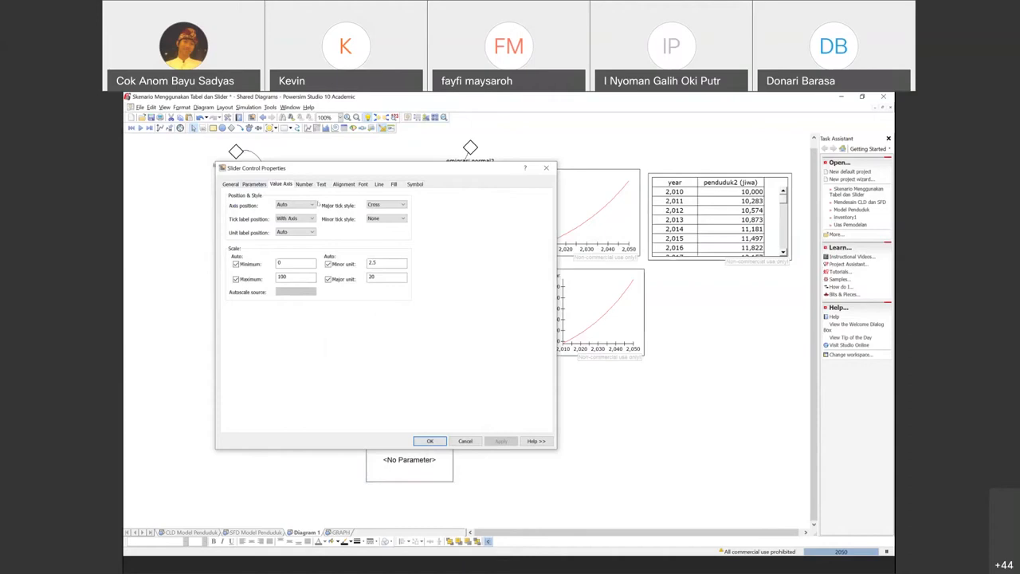
left_click(236, 264)
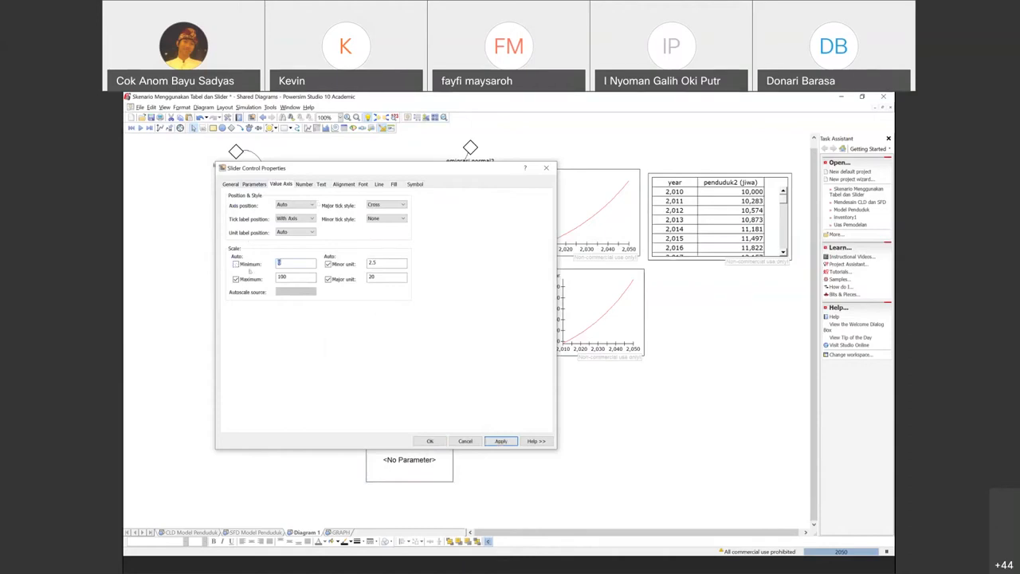
left_click(298, 263)
left_click(235, 279)
key("BackSpace")
key("BackSpace")
key("BackSpace")
left_click(227, 184)
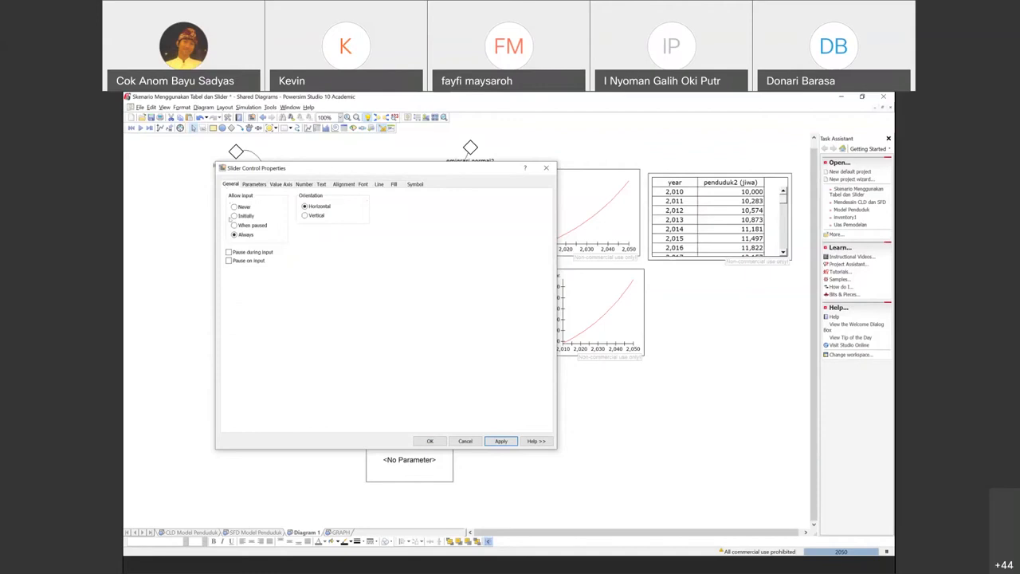
Step: Examine the Component 1 variables available as parameter sources for the slider, then discard the pending slider changes
left_click(254, 184)
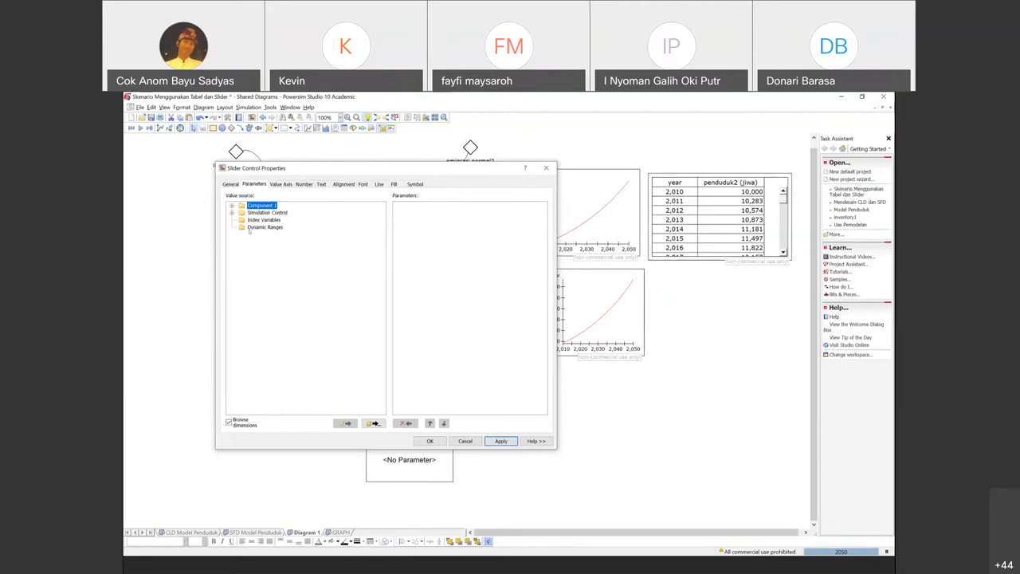
left_click(233, 207)
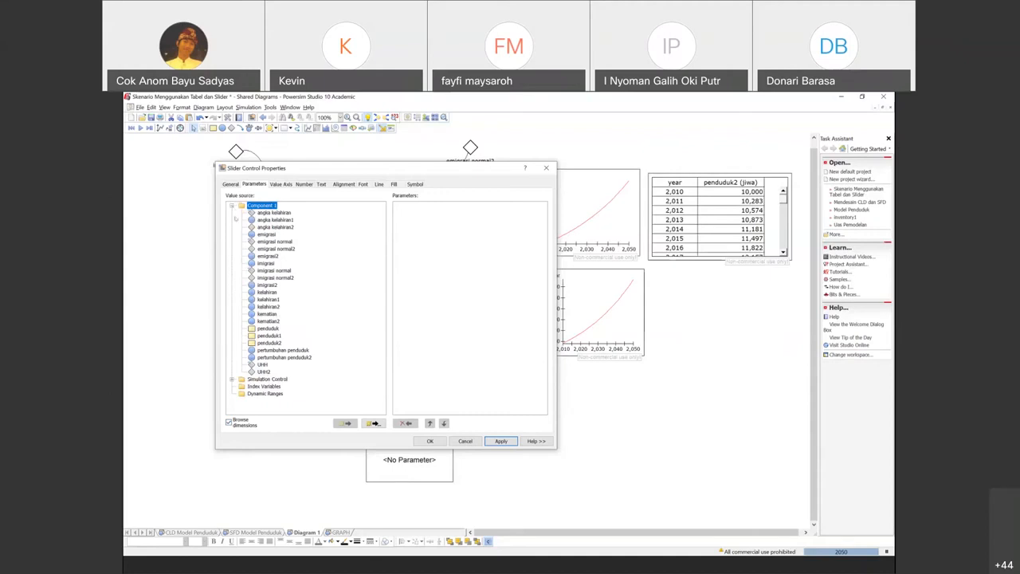
left_click(231, 206)
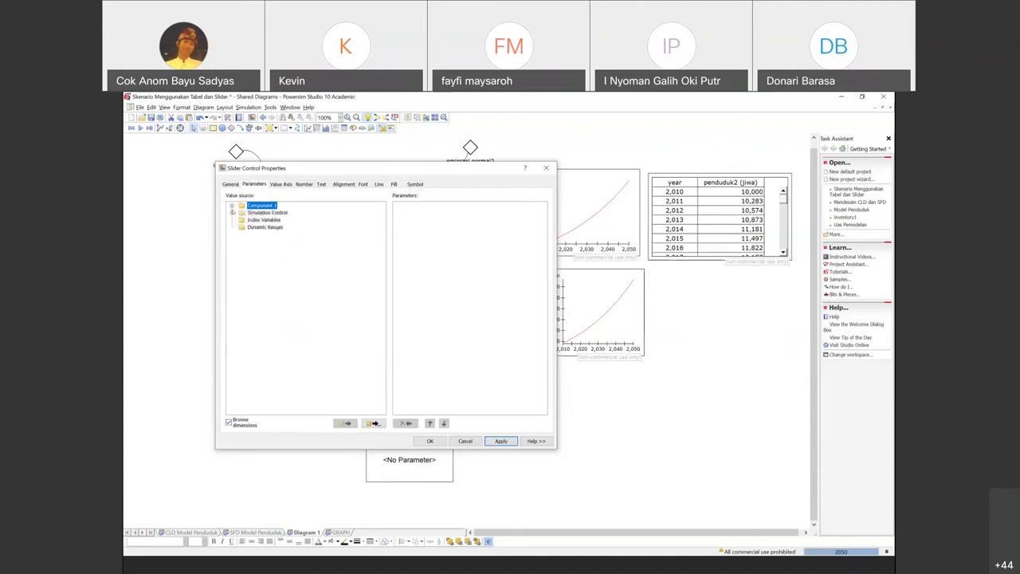
left_click(232, 206)
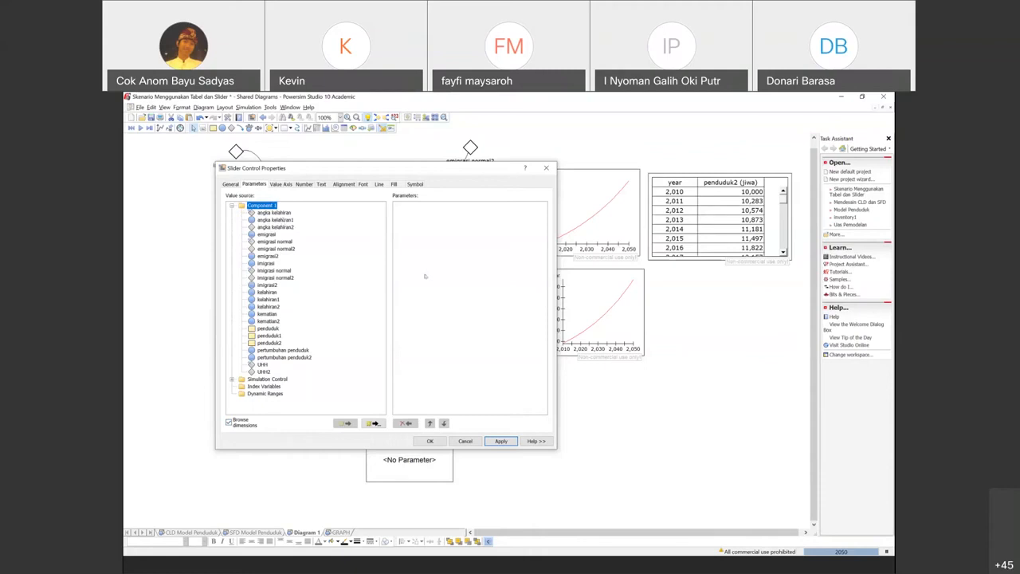
left_click_drag(417, 168, 434, 228)
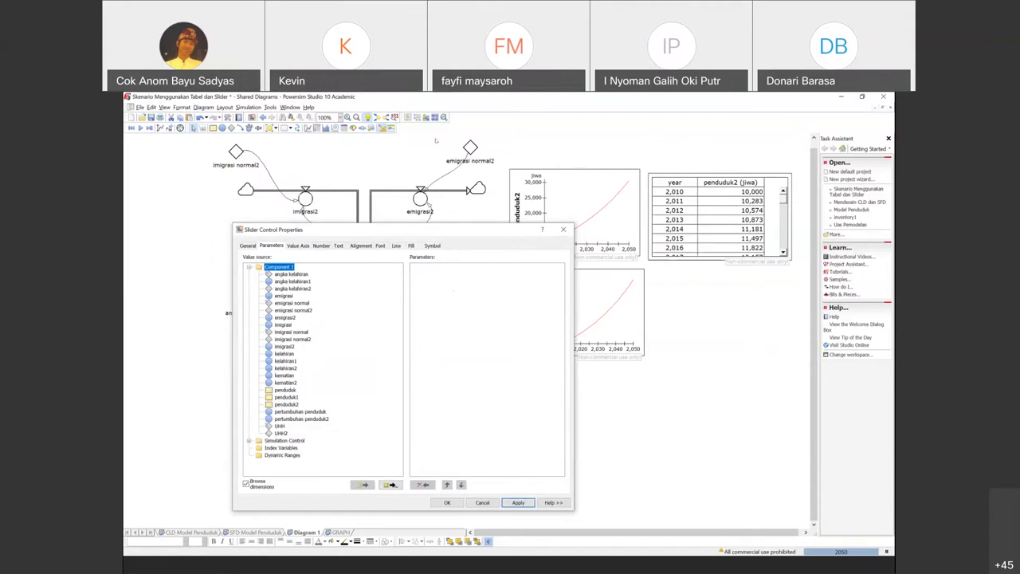
left_click_drag(435, 230, 436, 141)
left_click(249, 158)
left_click(273, 159)
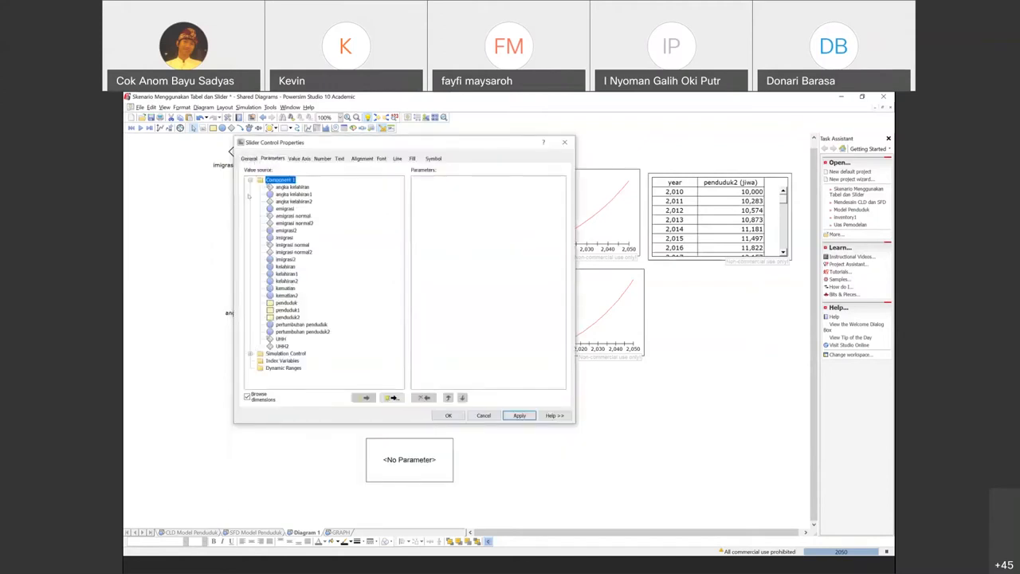
left_click(250, 181)
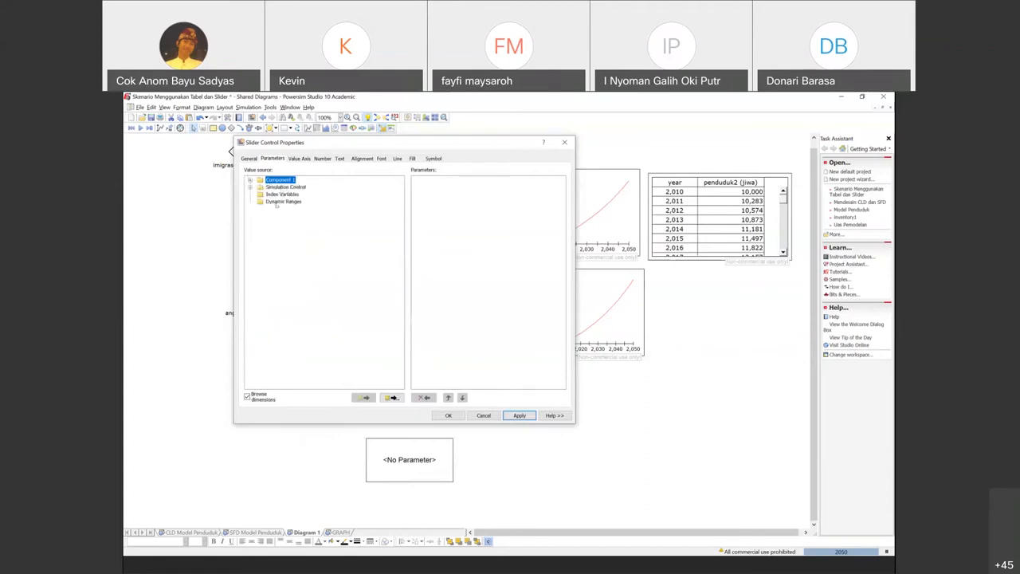
left_click(250, 181)
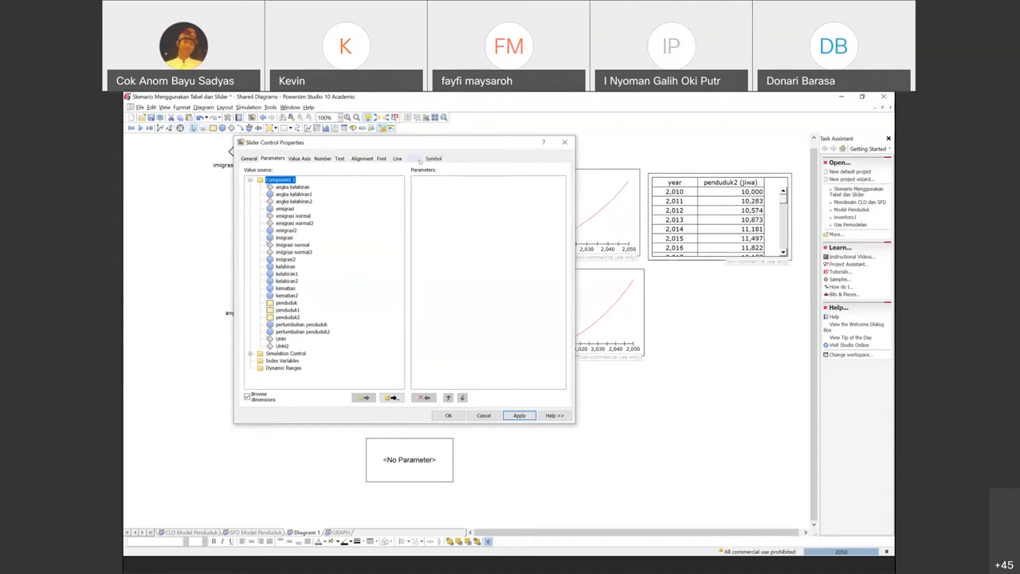
left_click_drag(393, 143, 465, 188)
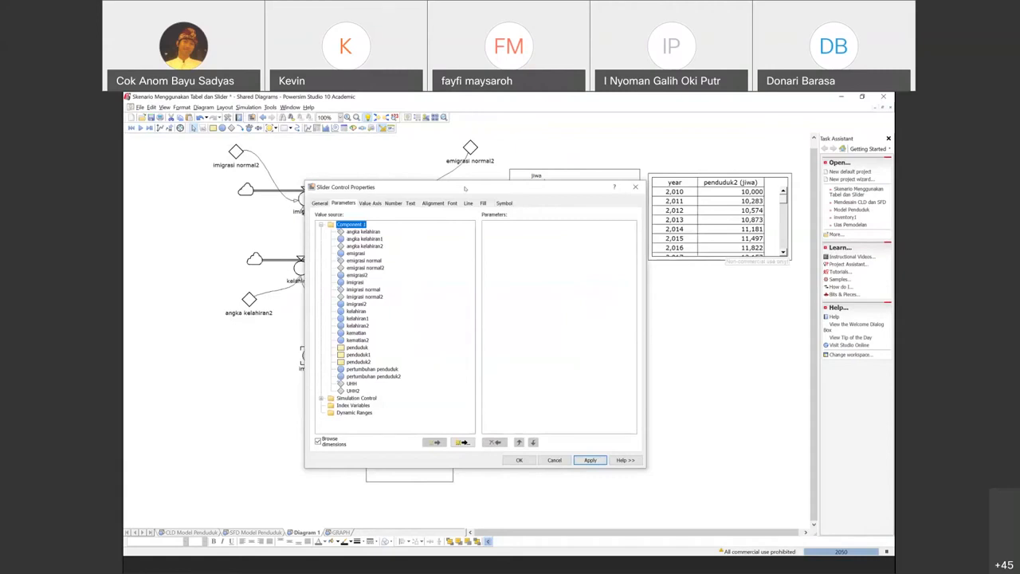
left_click(555, 460)
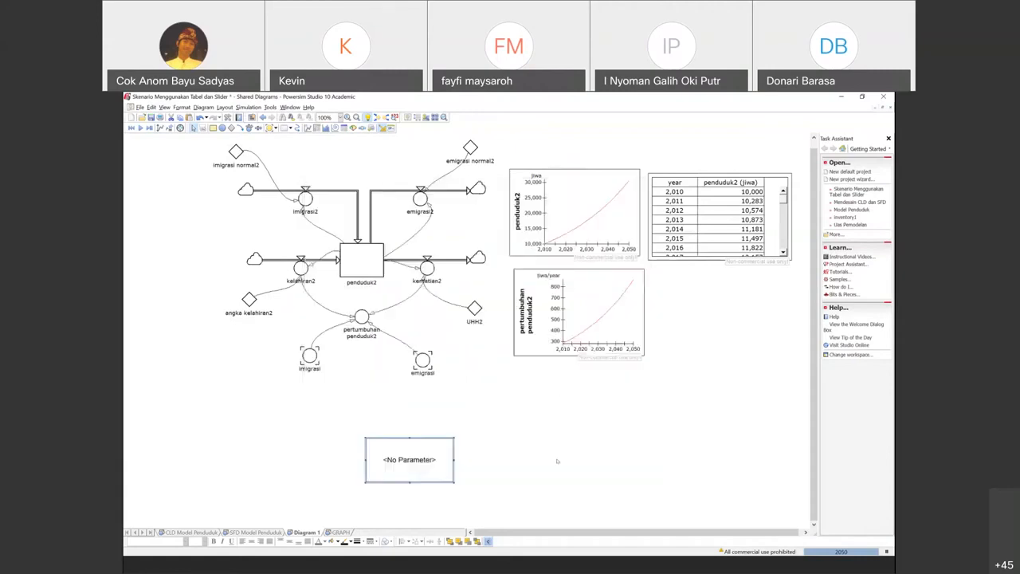
Step: Assign imigrasi normal2 from Component 1 as the slider's parameter, using the reference run as data source
right_click(394, 456)
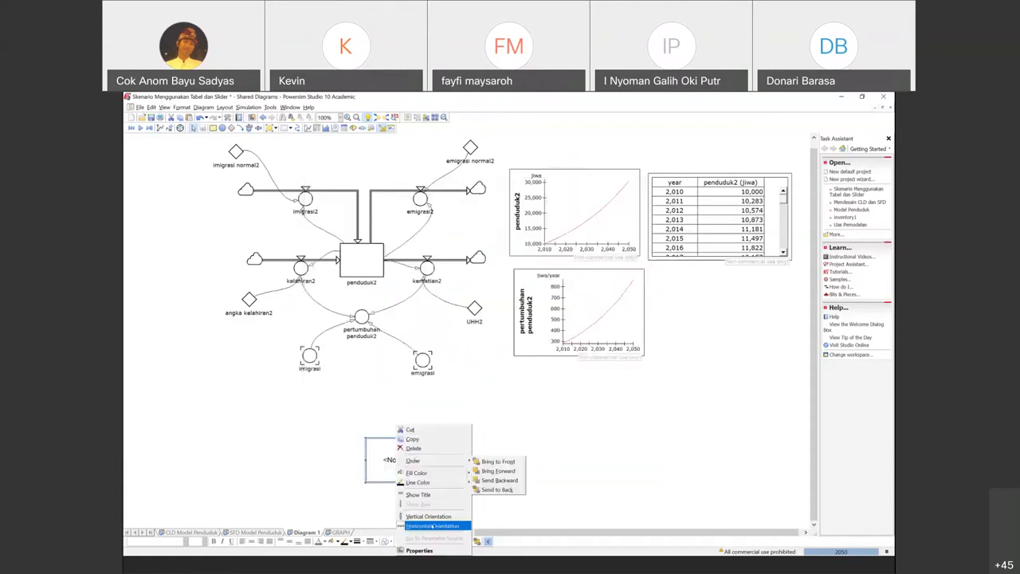
left_click(420, 550)
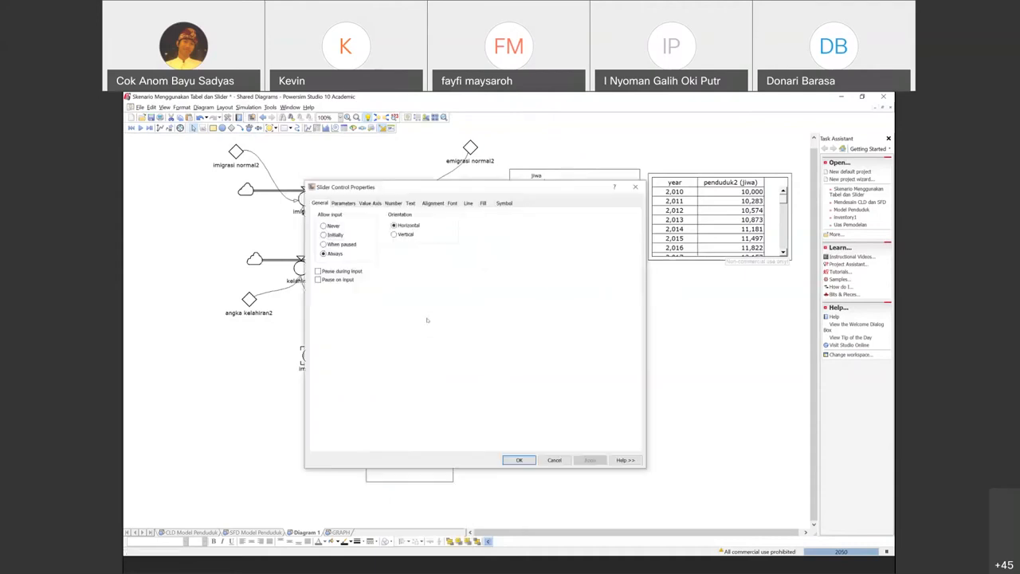
left_click(344, 204)
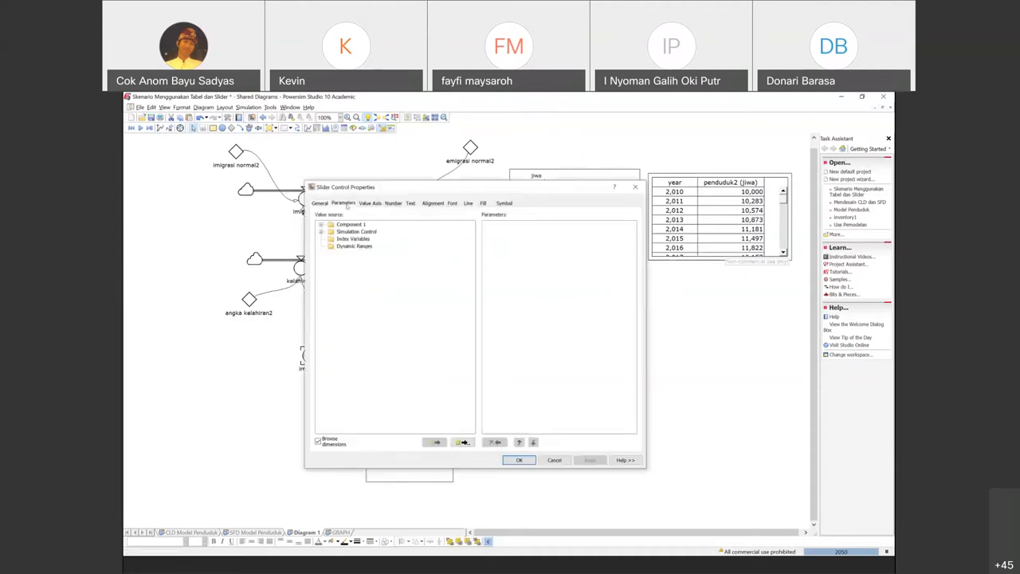
left_click(321, 226)
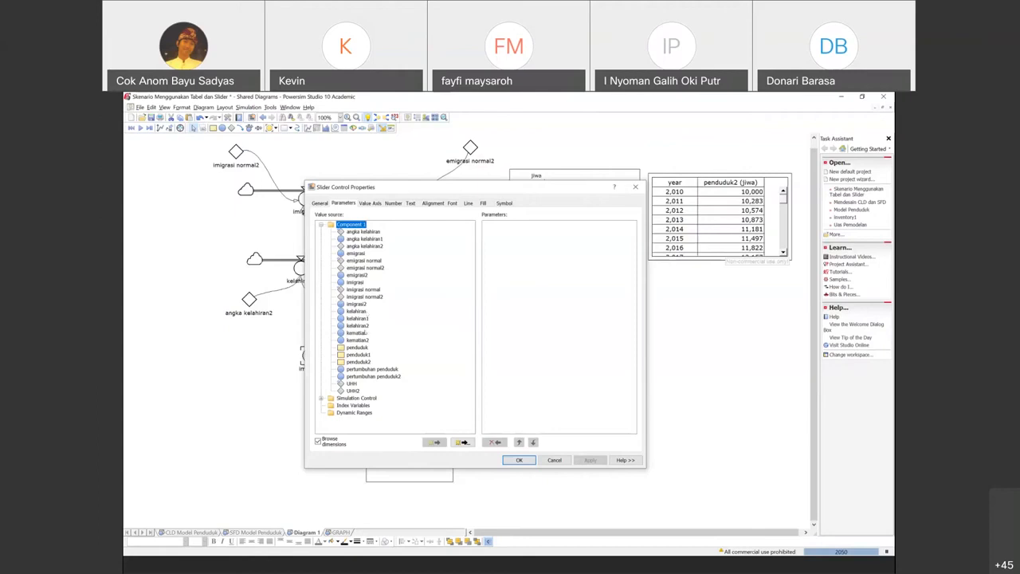
left_click(364, 299)
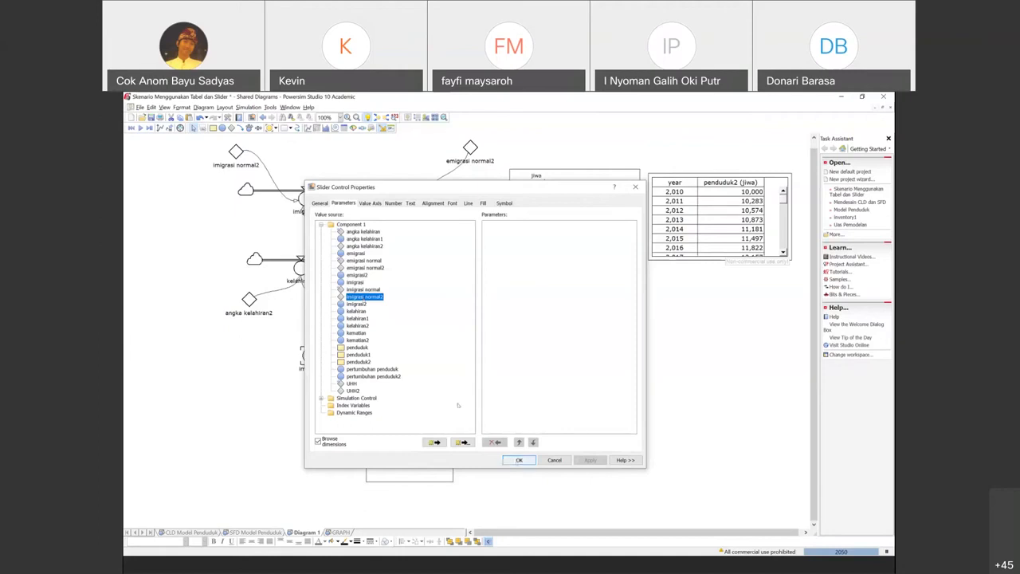
left_click(463, 443)
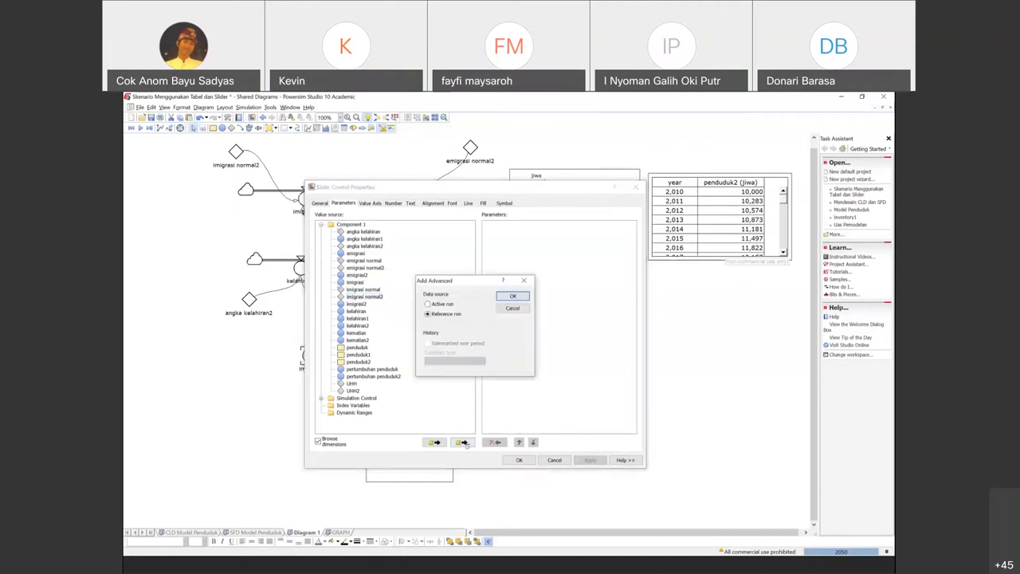
left_click(510, 297)
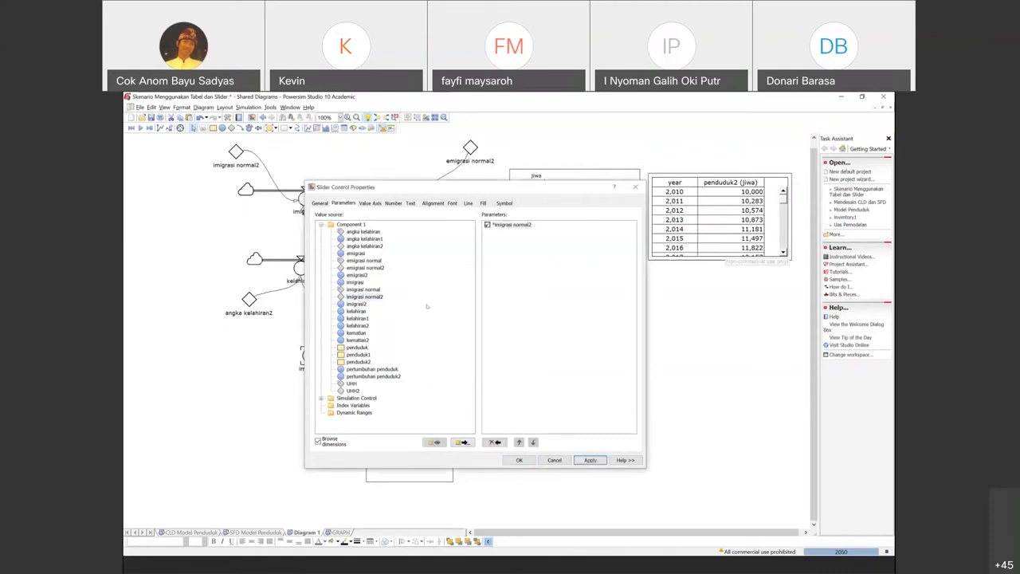
left_click(588, 461)
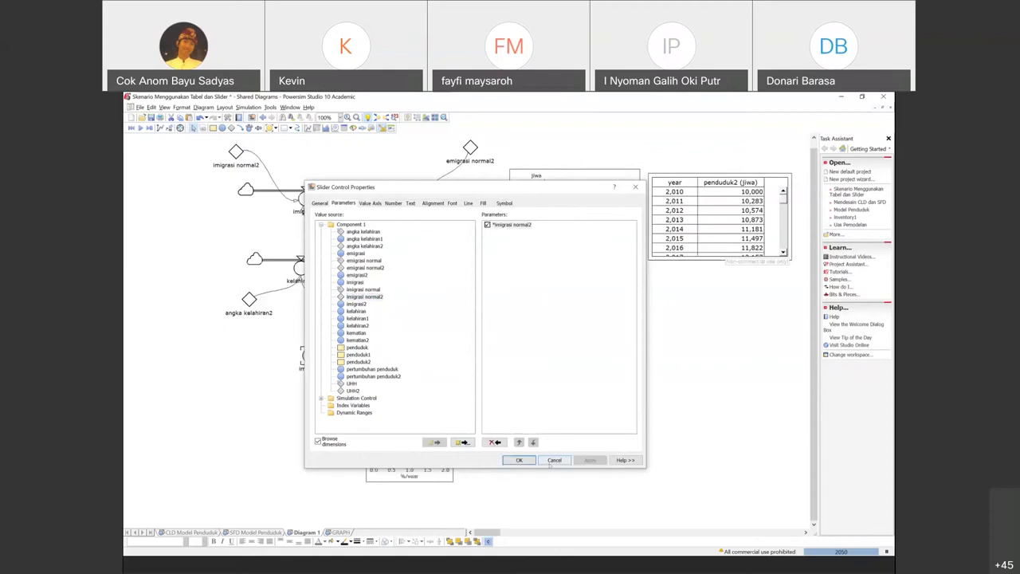
left_click(519, 460)
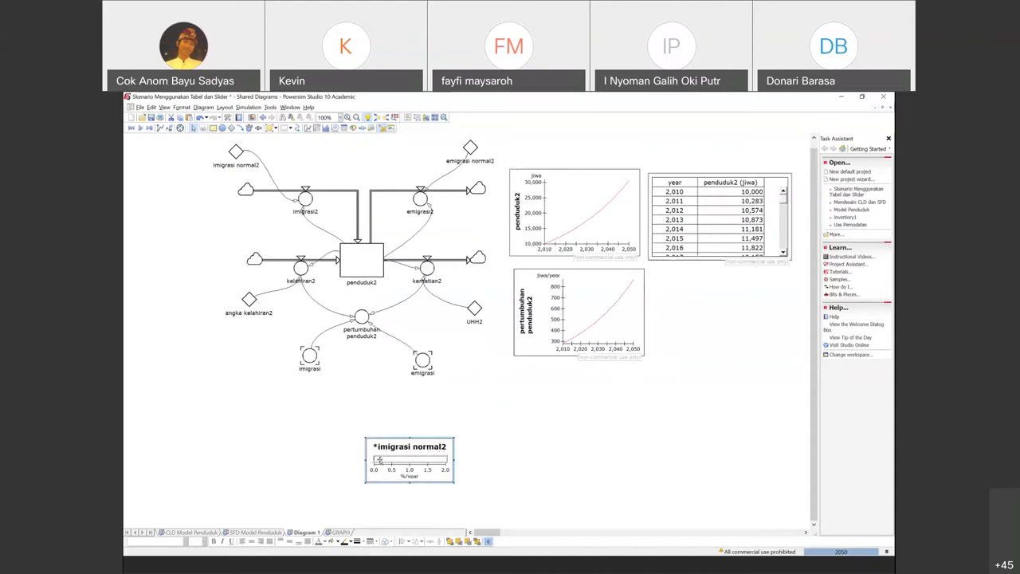
Step: Delete the imigrasi normal2 slider and place a new slider control without a parameter below the model diagram
double_click(425, 440)
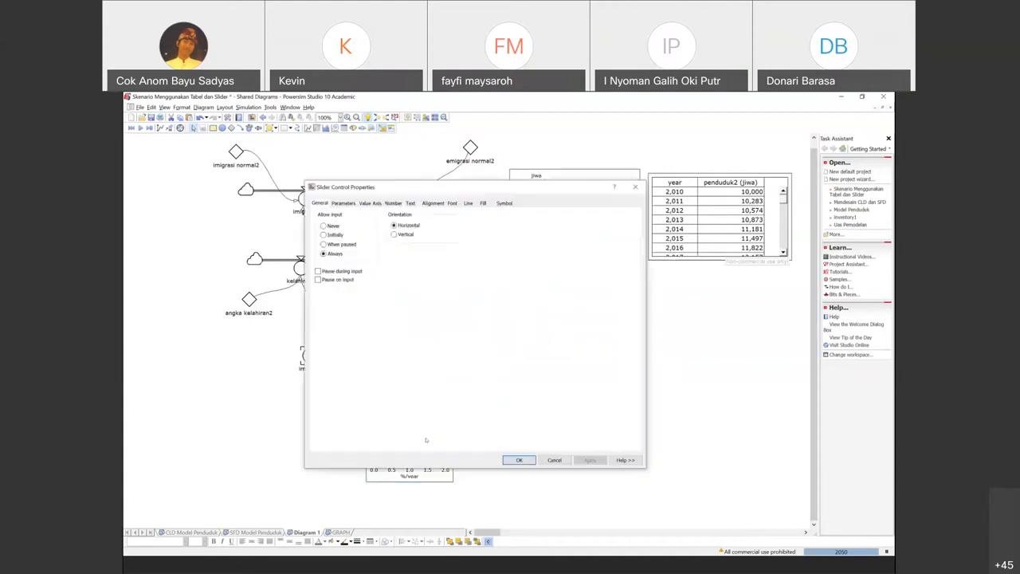
left_click(553, 461)
right_click(377, 441)
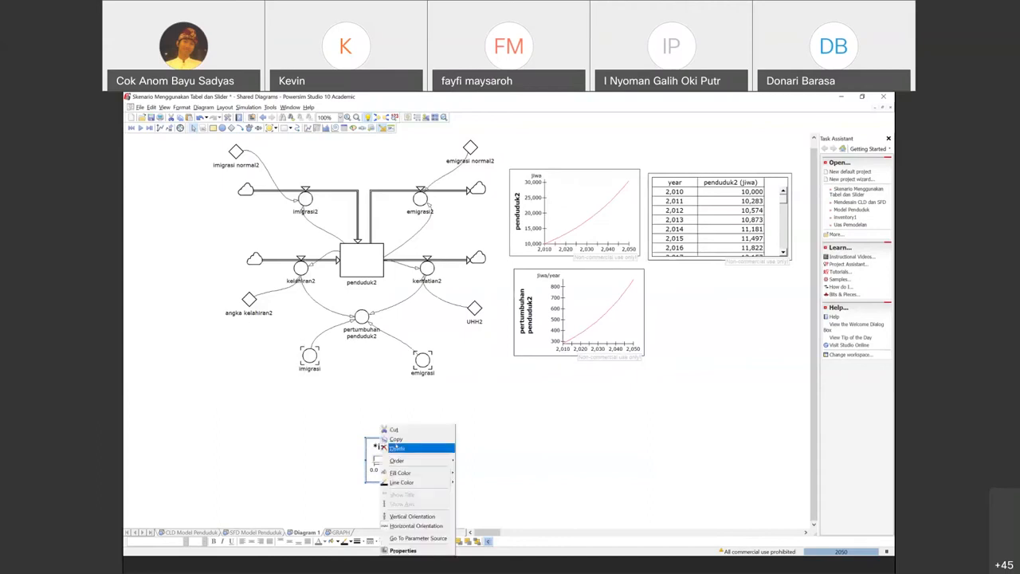
left_click(398, 447)
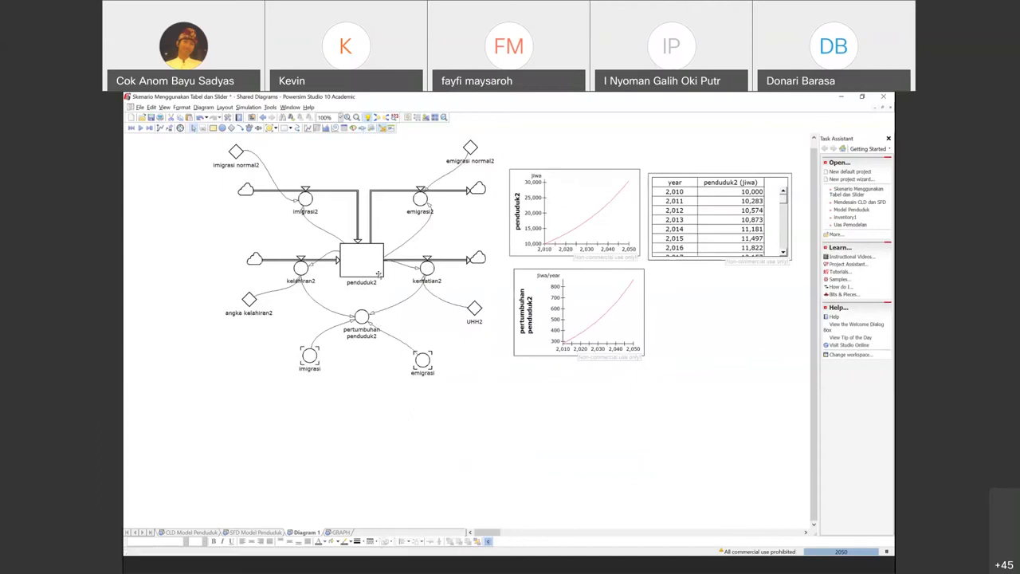
left_click(362, 128)
left_click(369, 447)
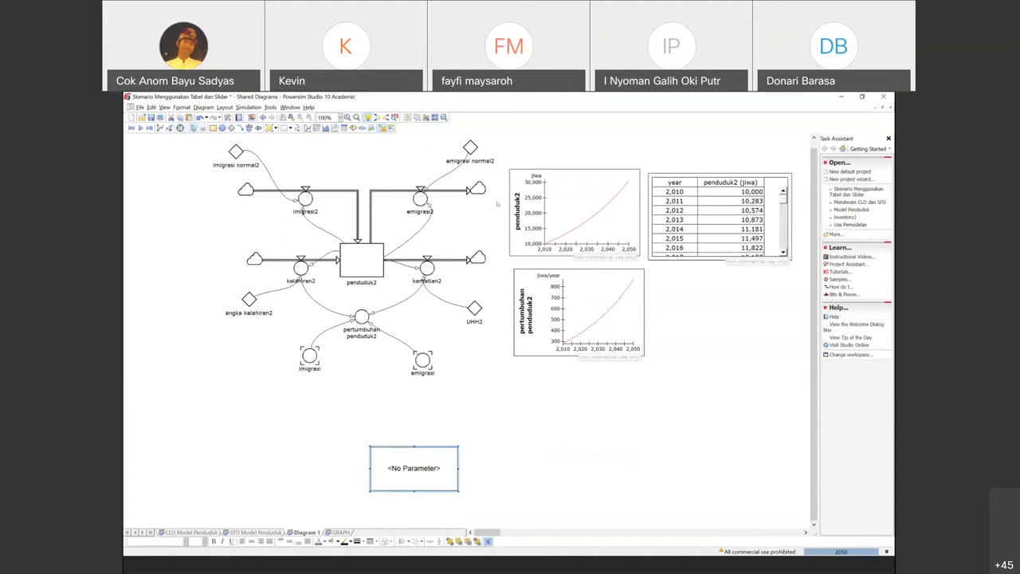
Step: Identify the four constants in the model: imigrasi normal2, emigrasi normal2, UHH2 and angka kelahiran2
left_click(236, 151)
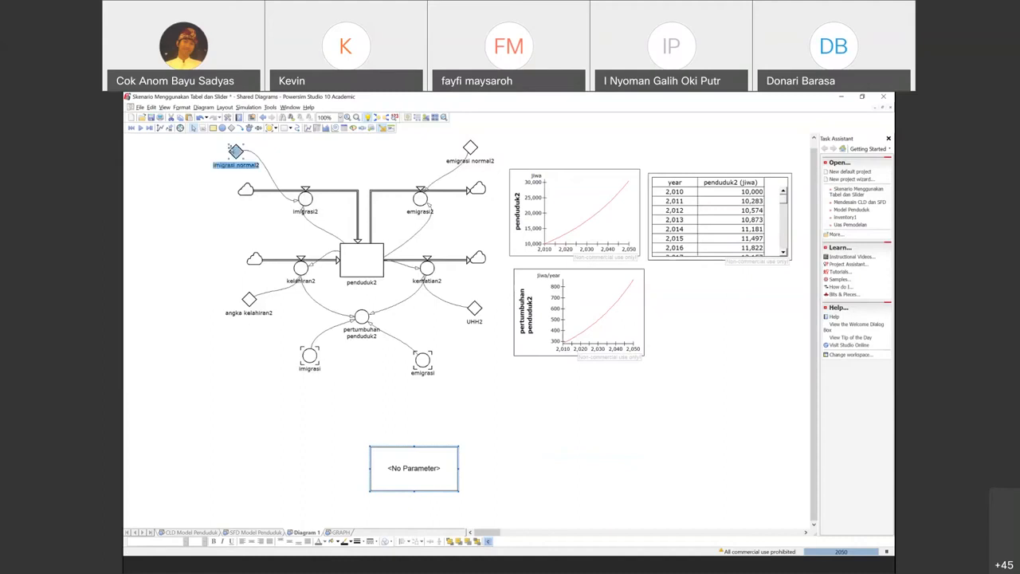
left_click(450, 160)
left_click(475, 308)
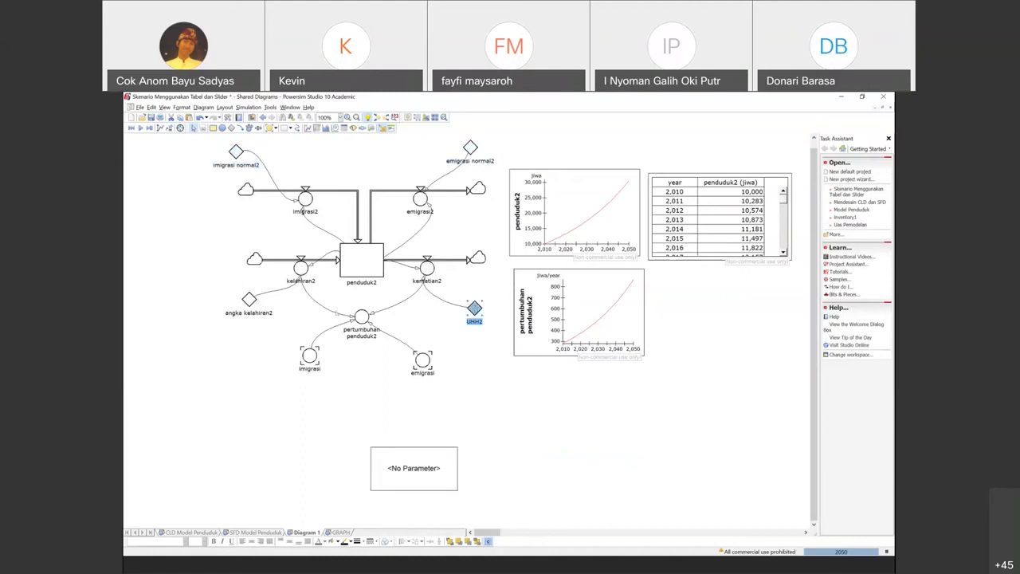
left_click(248, 297)
left_click(236, 152)
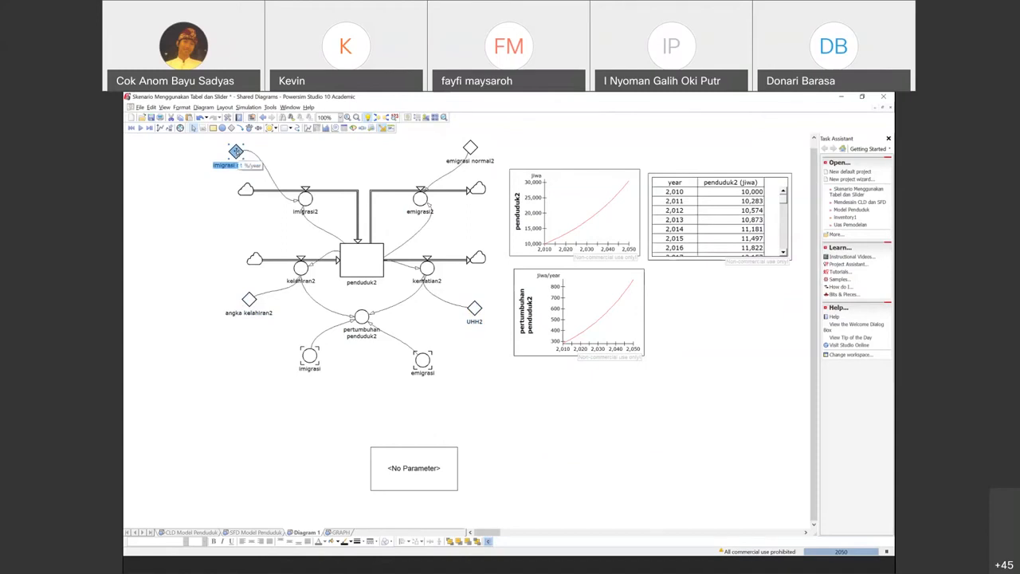
left_click(470, 148)
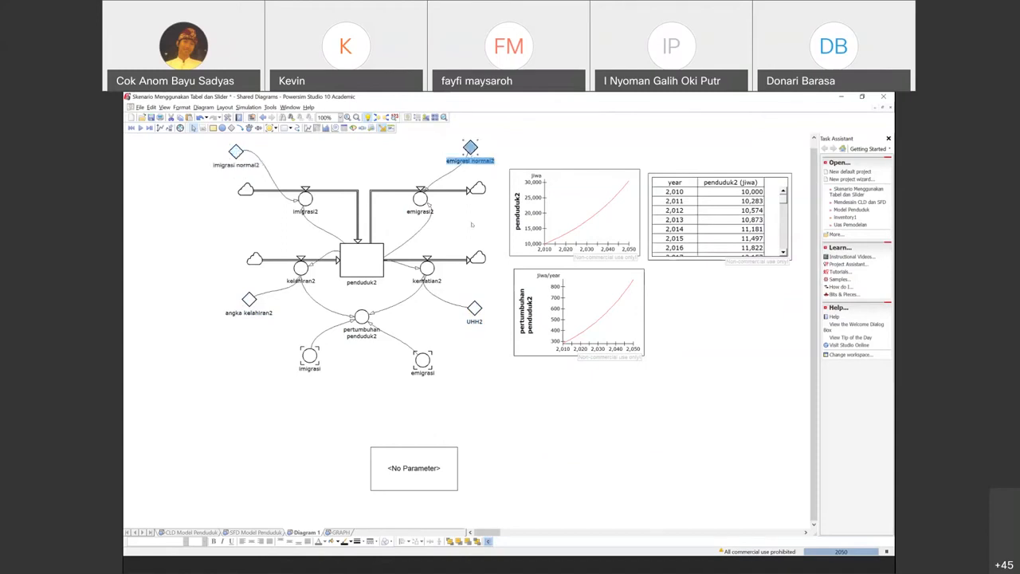
left_click(474, 308)
left_click(250, 299)
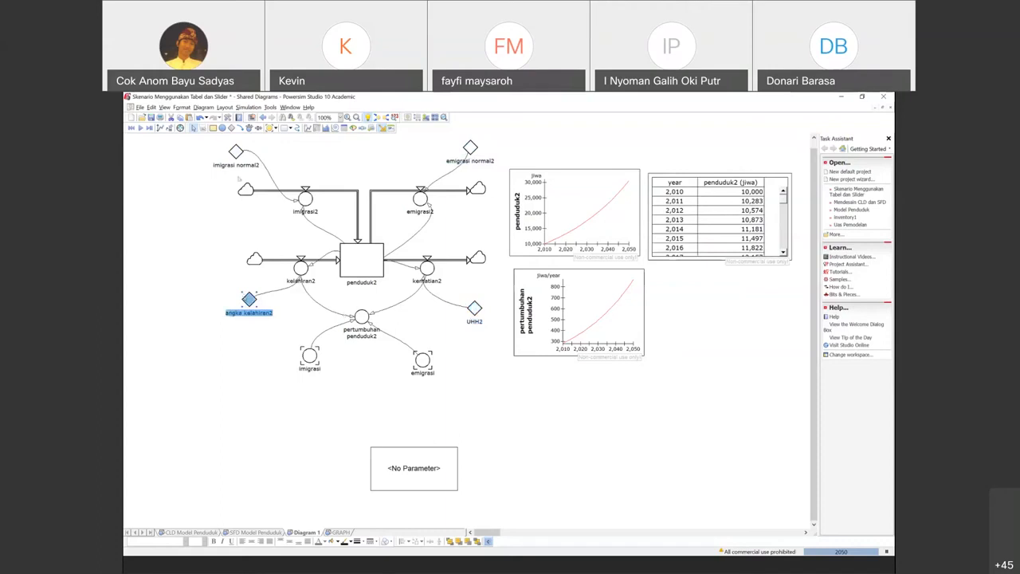
Step: Make the constant imigrasi normal2 permanent so that it keeps its value between simulations
left_click(235, 152)
right_click(237, 152)
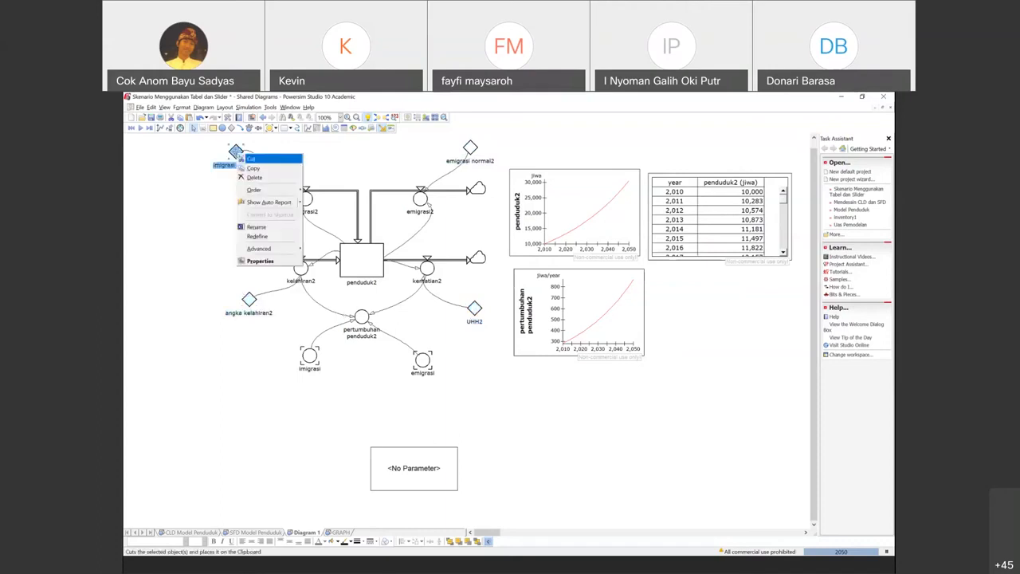
left_click(259, 261)
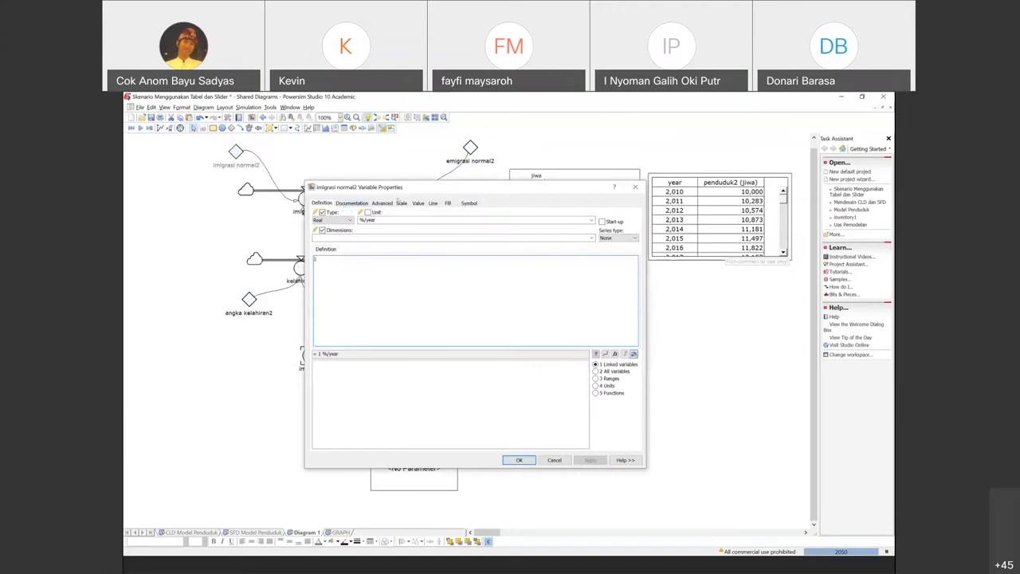
left_click(381, 203)
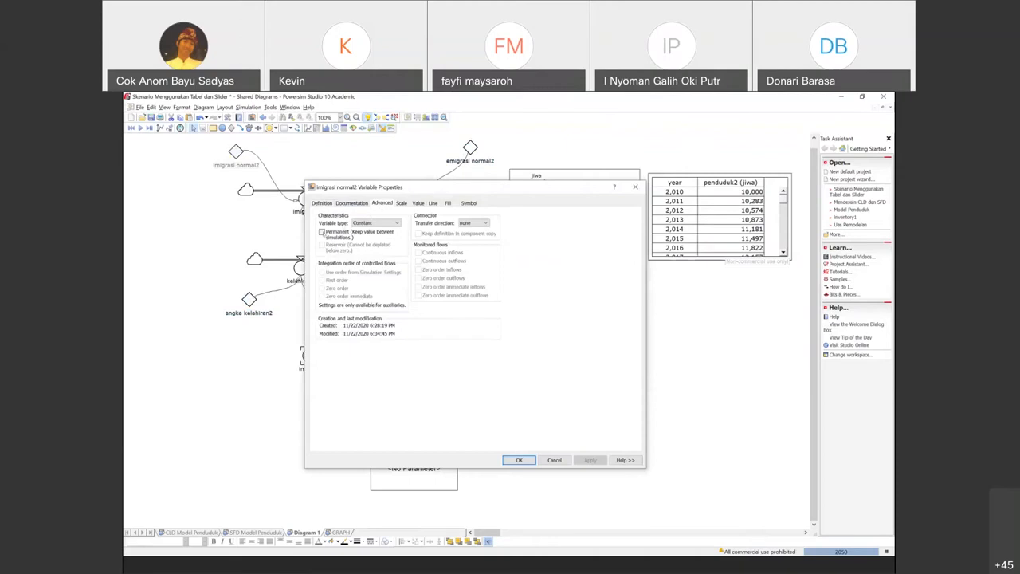
left_click(590, 460)
left_click(578, 457)
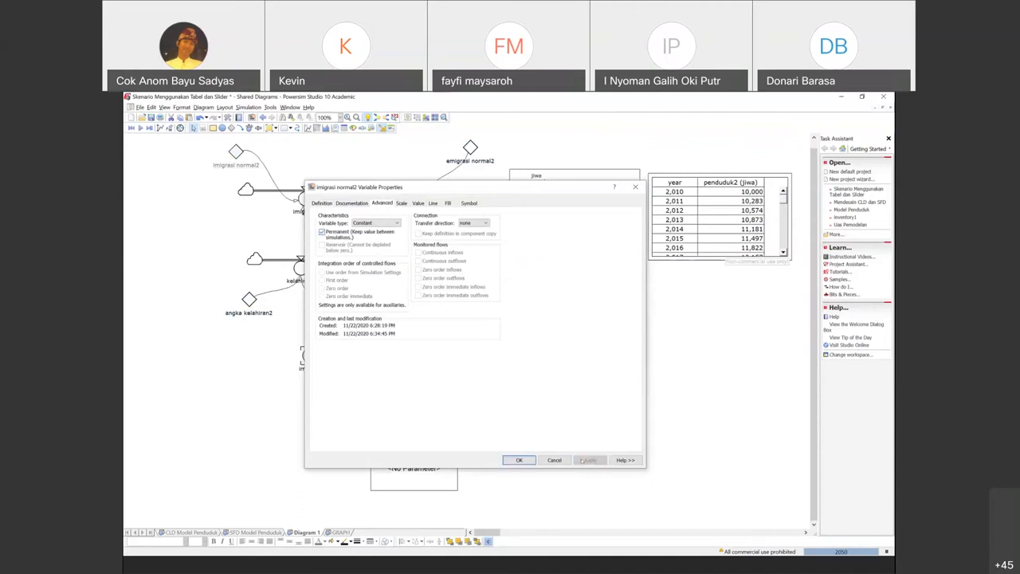
left_click(518, 460)
left_click(216, 142)
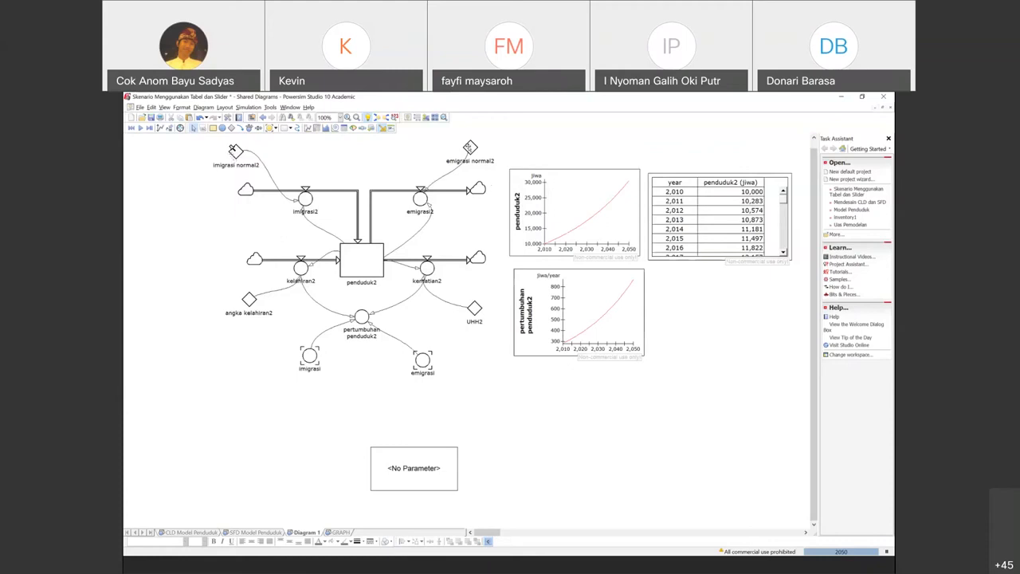
Step: Make the constant emigrasi normal2 permanent so that it keeps its value between simulations
left_click(471, 147)
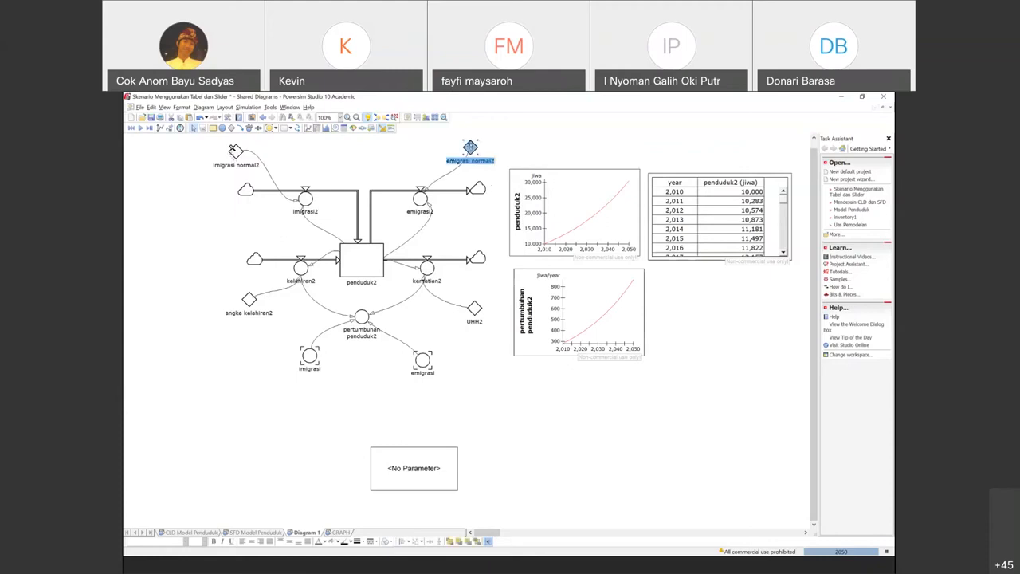
right_click(470, 148)
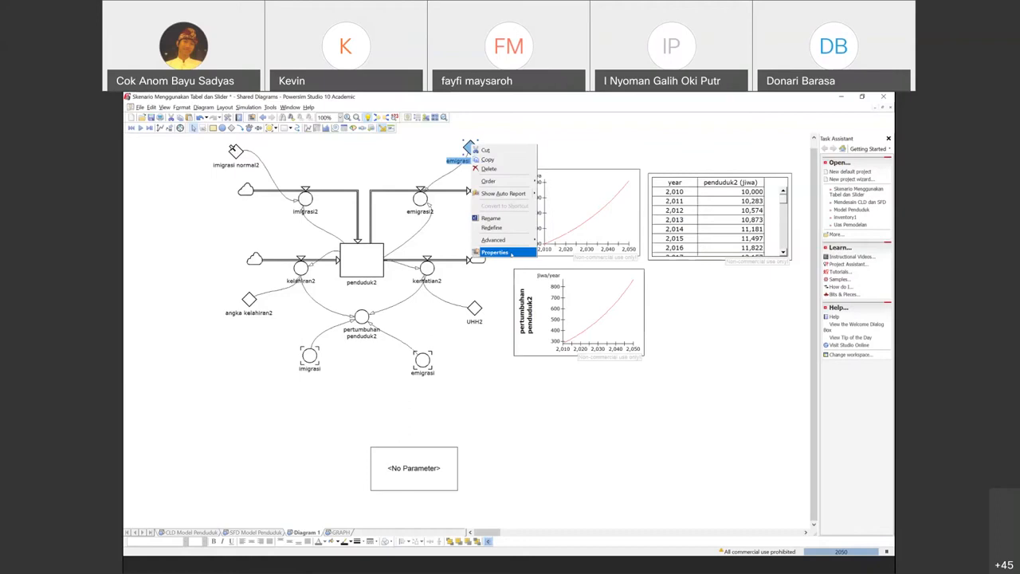
left_click(511, 253)
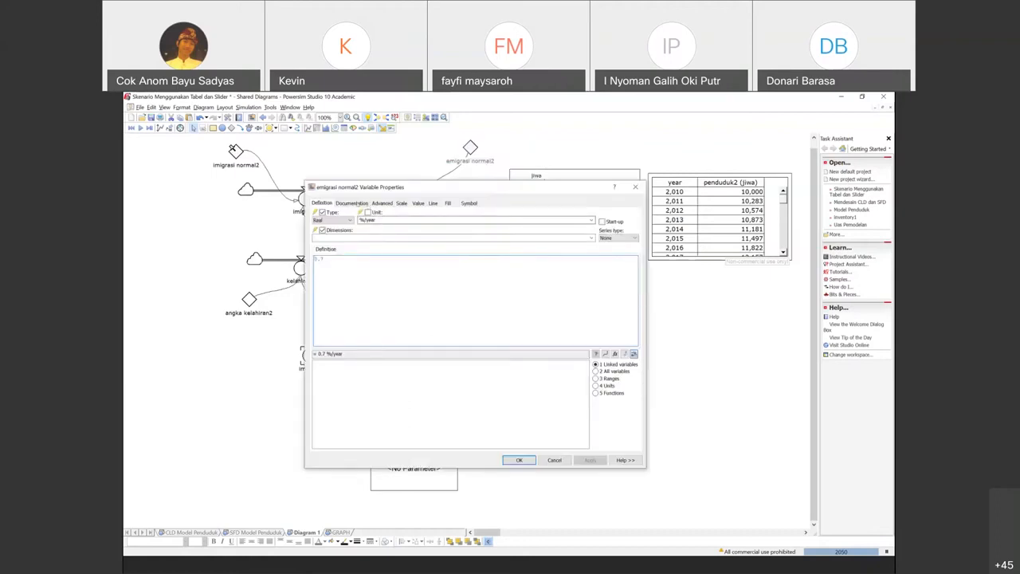
left_click(382, 203)
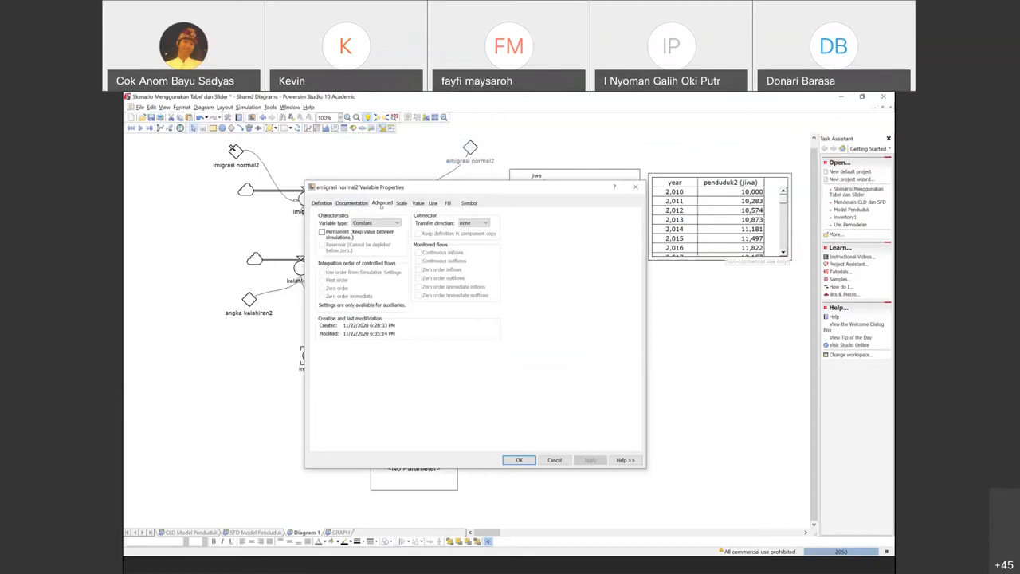
left_click(321, 232)
left_click(594, 462)
left_click(519, 460)
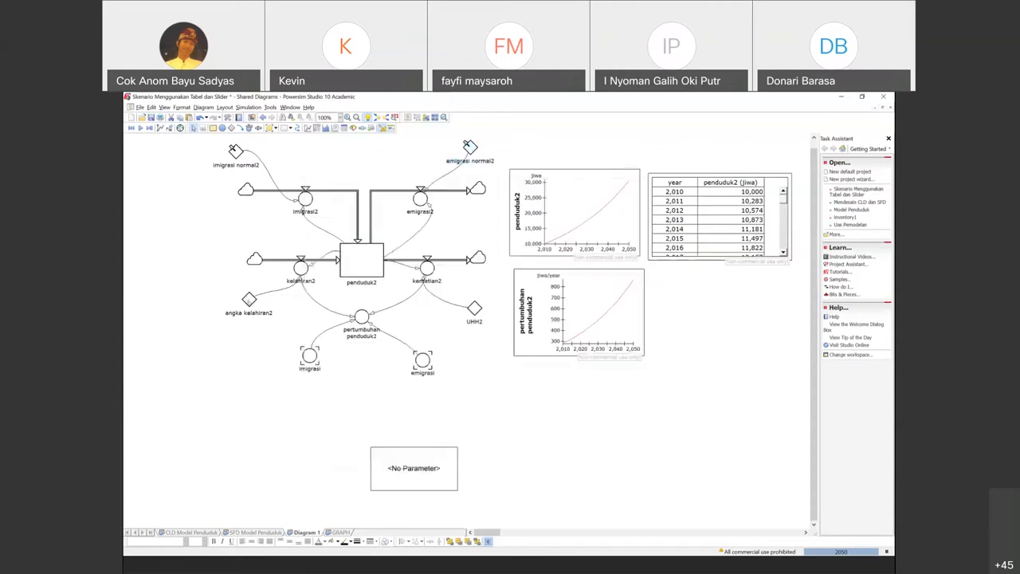
Step: Make the constant angka kelahiran2 permanent so that it keeps its value between simulations
right_click(249, 300)
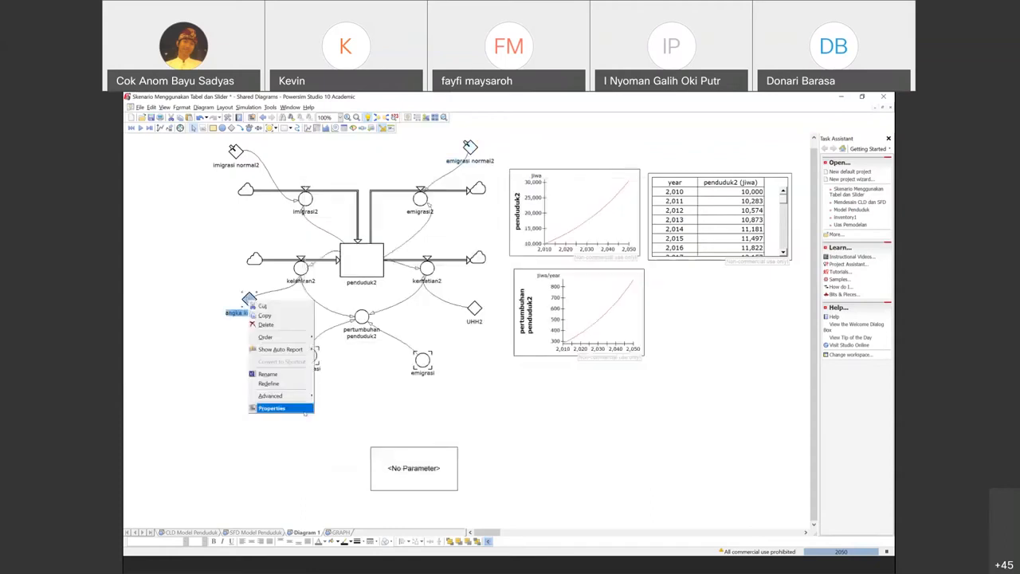
left_click(275, 408)
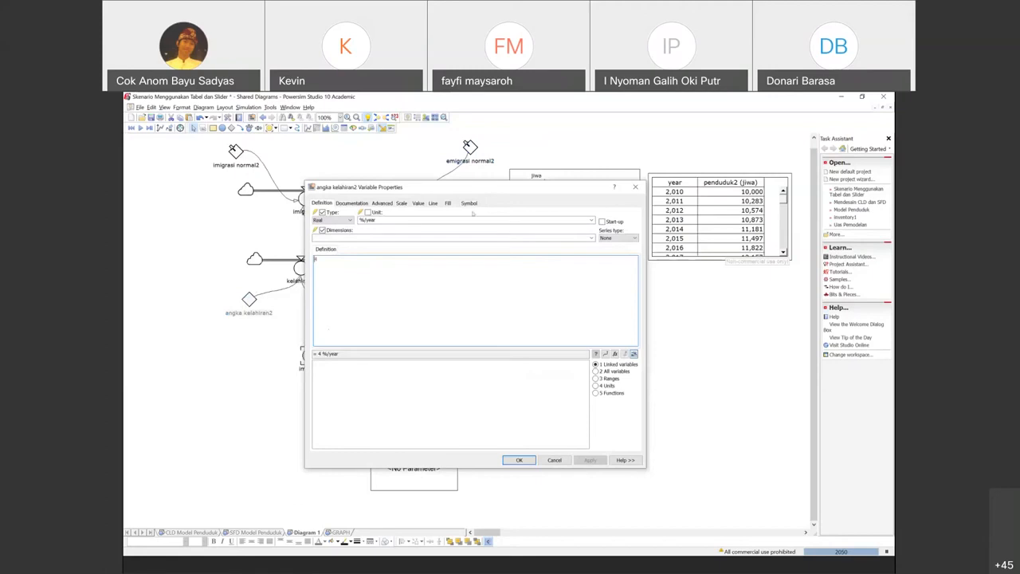
left_click(382, 203)
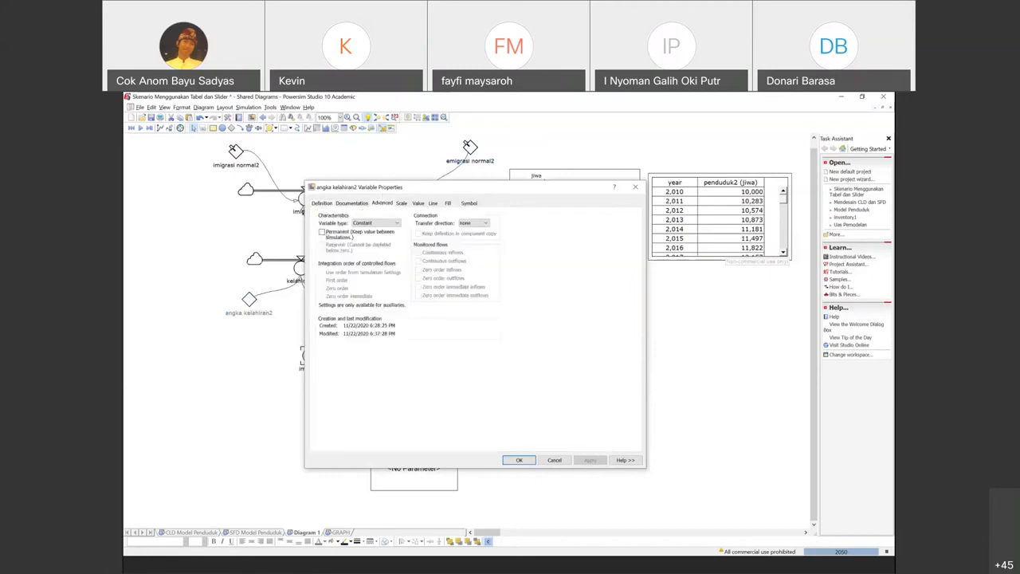
left_click(591, 460)
left_click(519, 460)
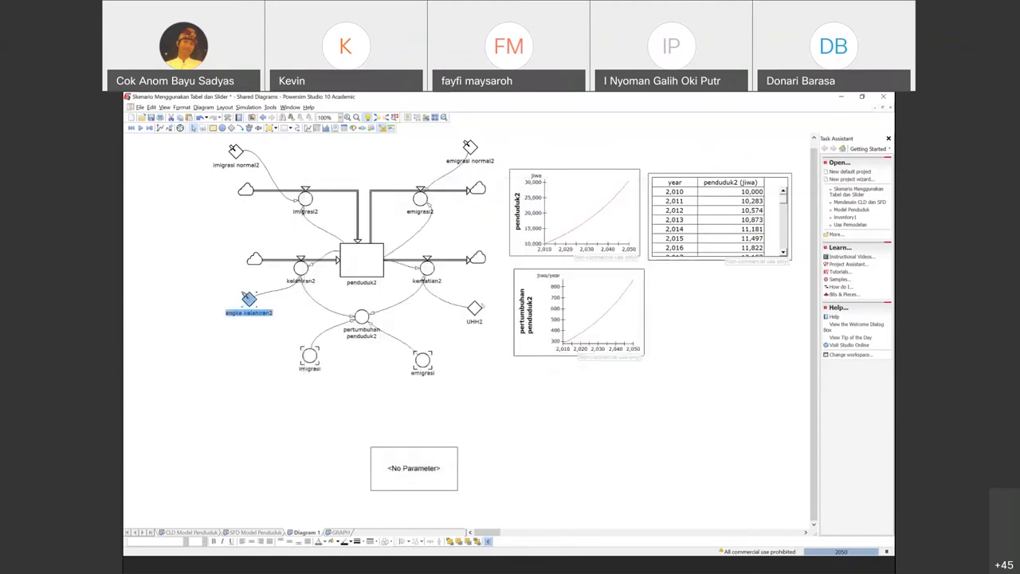
Step: Make the constant UHH2 permanent so that it keeps its value between simulations
left_click(475, 308)
right_click(474, 309)
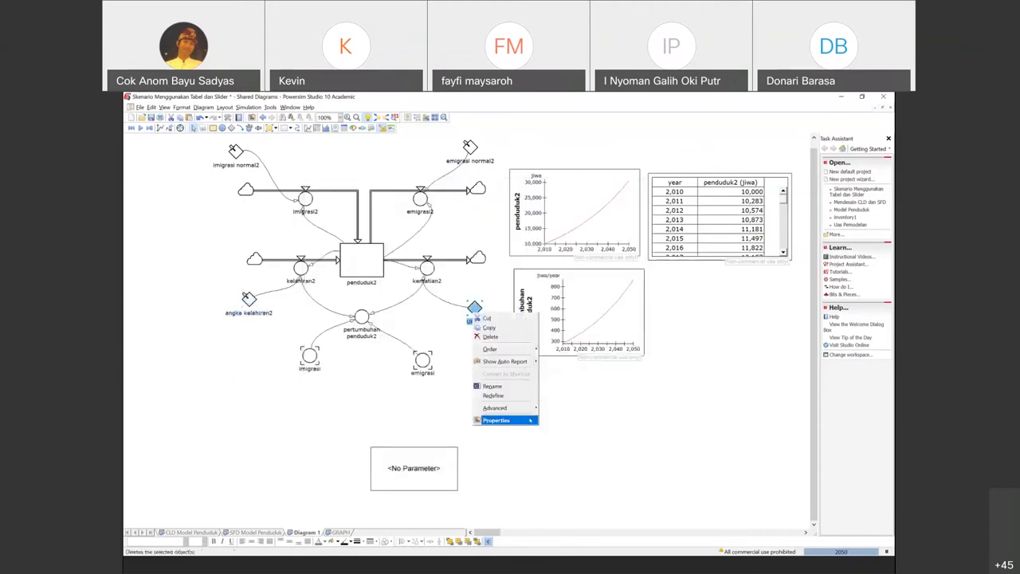
left_click(522, 420)
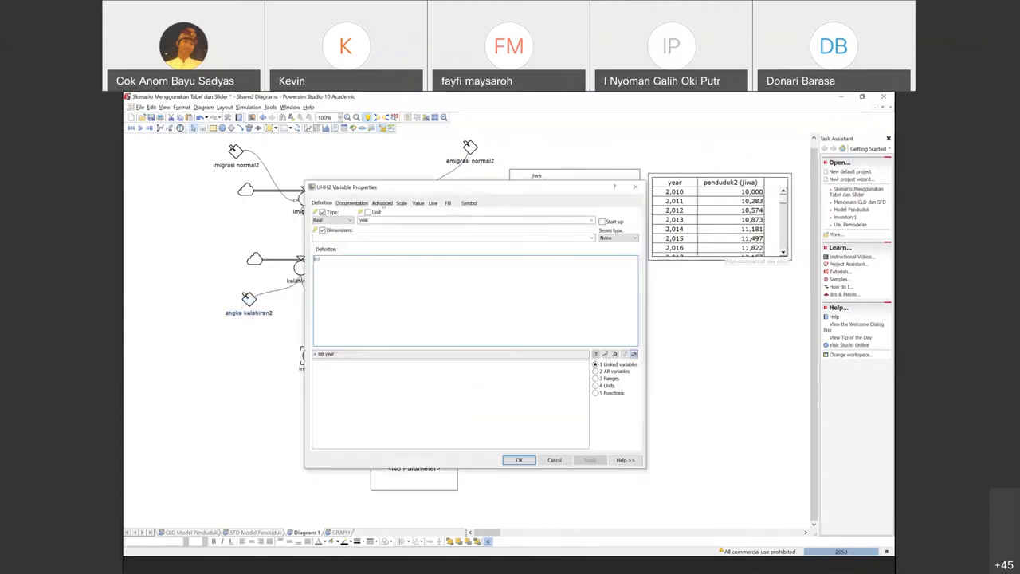
left_click(382, 204)
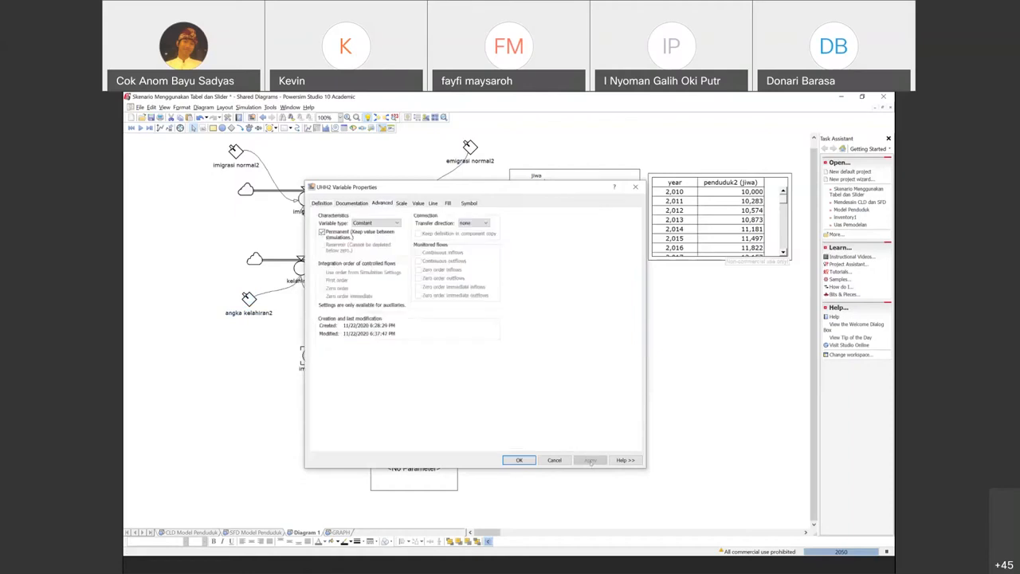
left_click(519, 460)
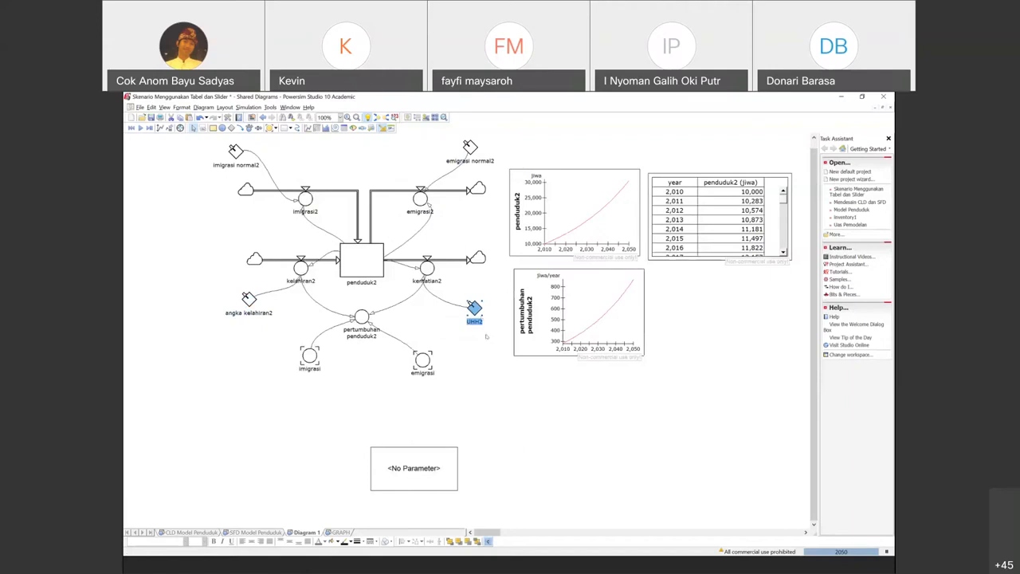
left_click(486, 337)
left_click(475, 309)
left_click(468, 175)
left_click(469, 146)
left_click(235, 151)
Step: Assign angka kelahiran2 from Component 1 as the empty slider's parameter, using the reference run as data source
left_click(395, 468)
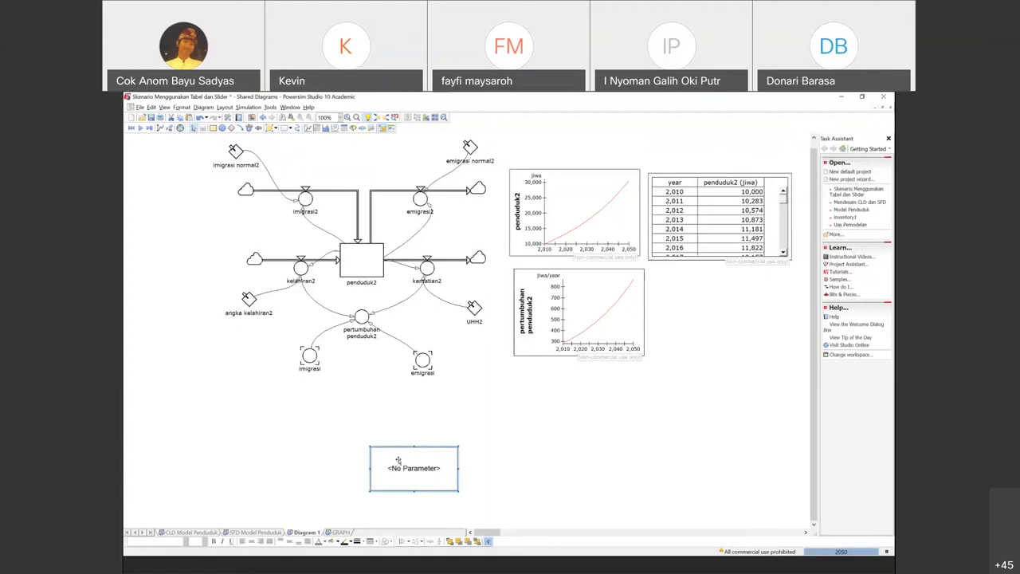
right_click(399, 461)
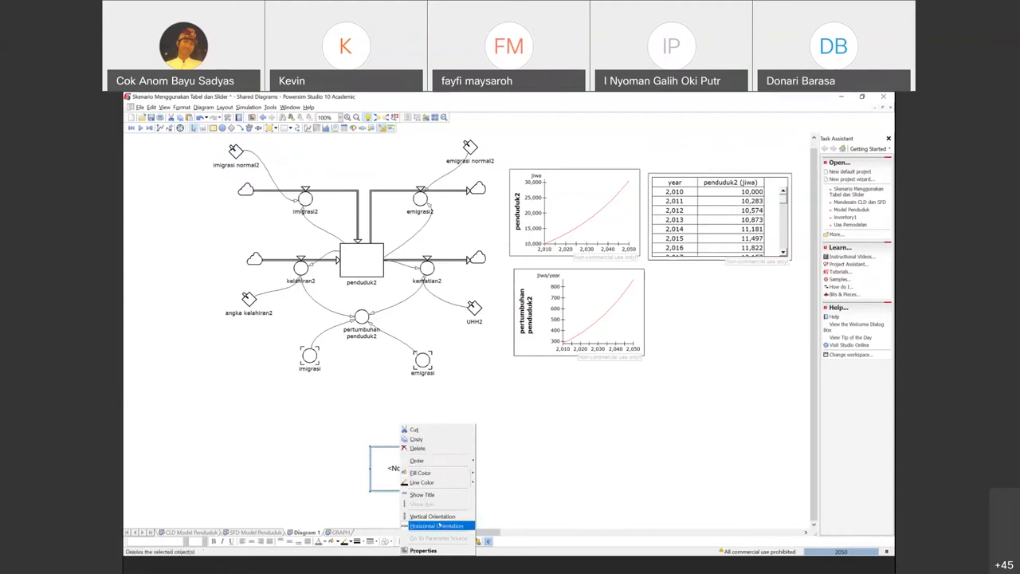
left_click(423, 550)
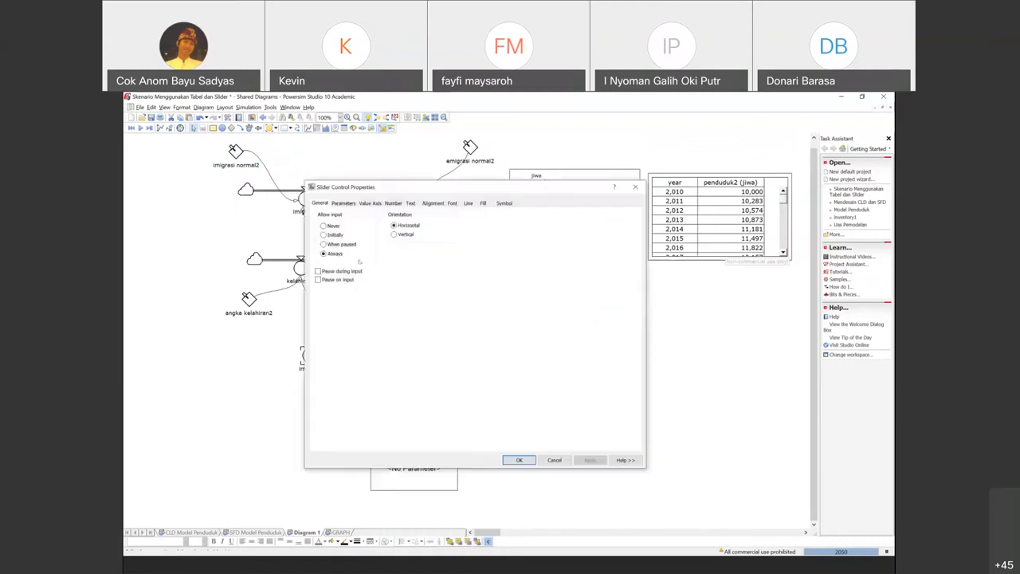
left_click(344, 204)
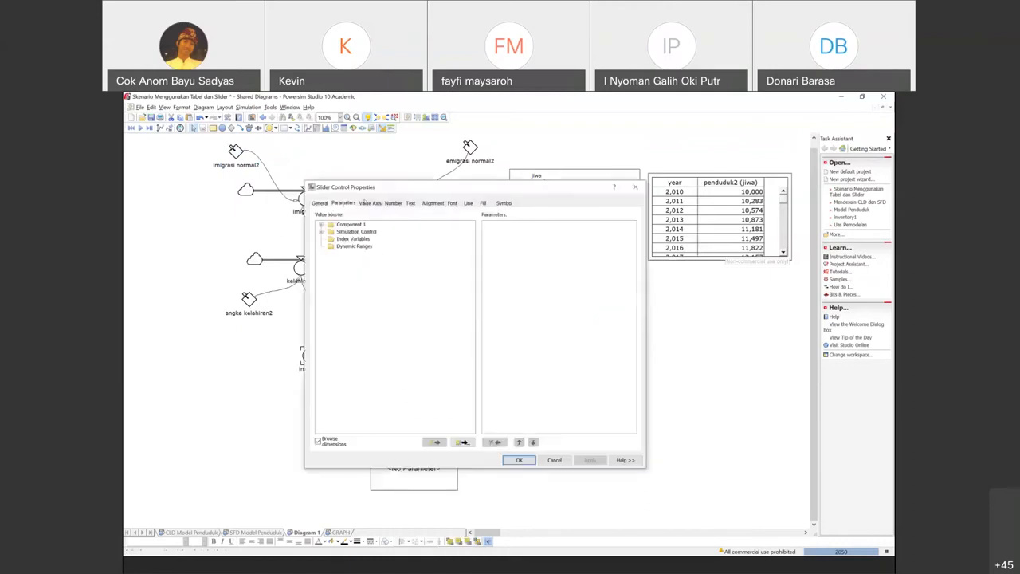
left_click(367, 202)
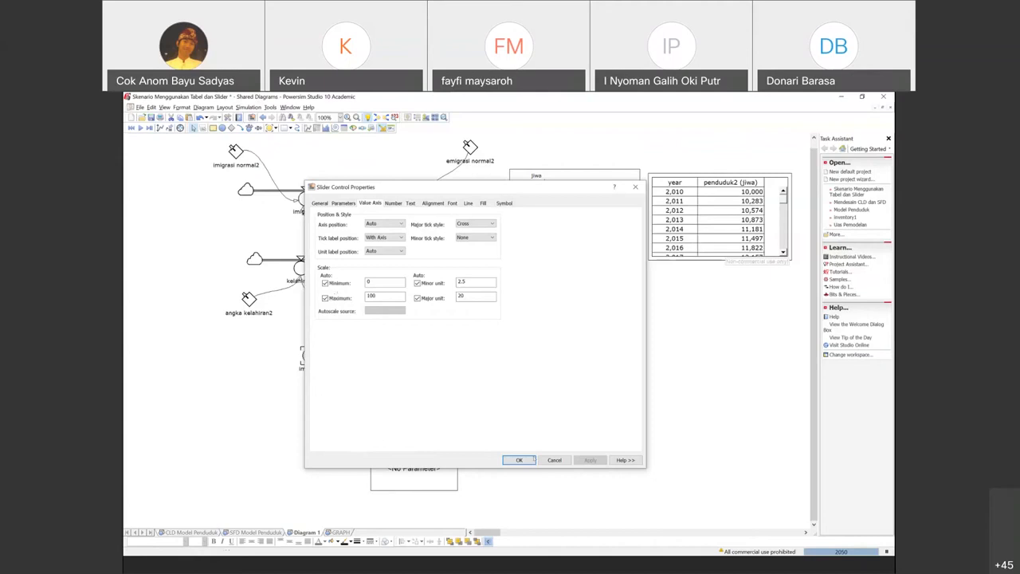
left_click(342, 202)
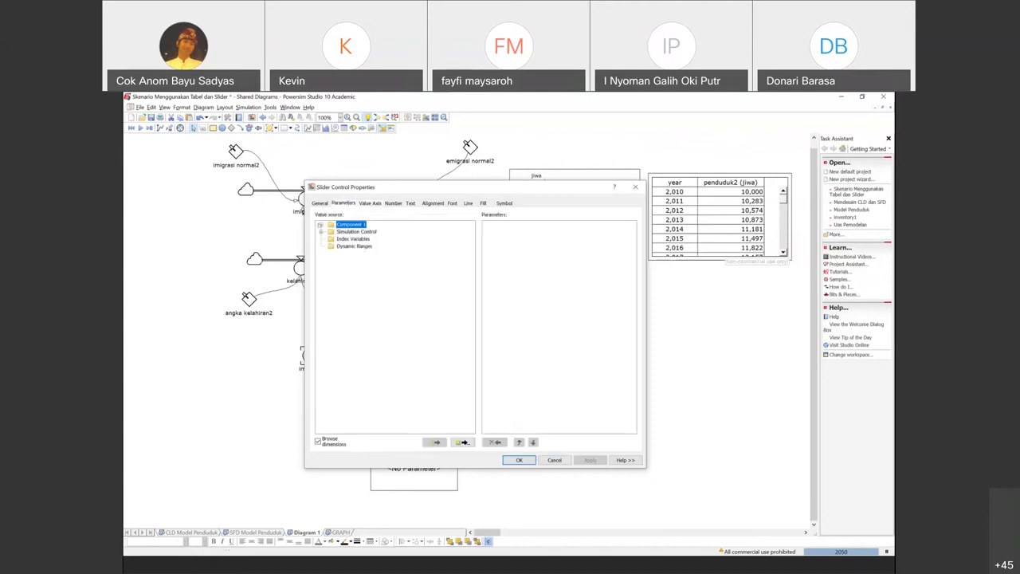
left_click(322, 225)
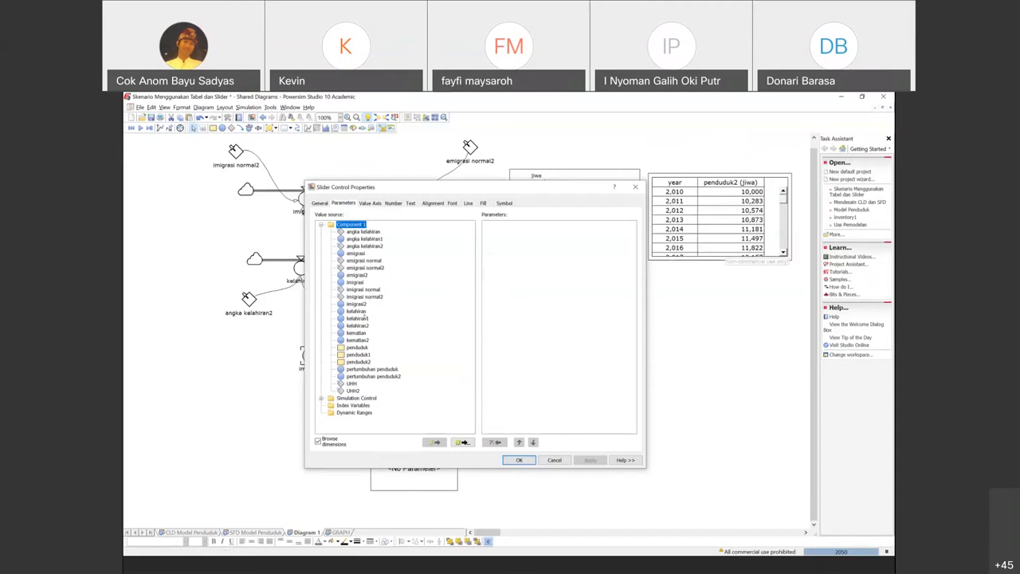
left_click(364, 246)
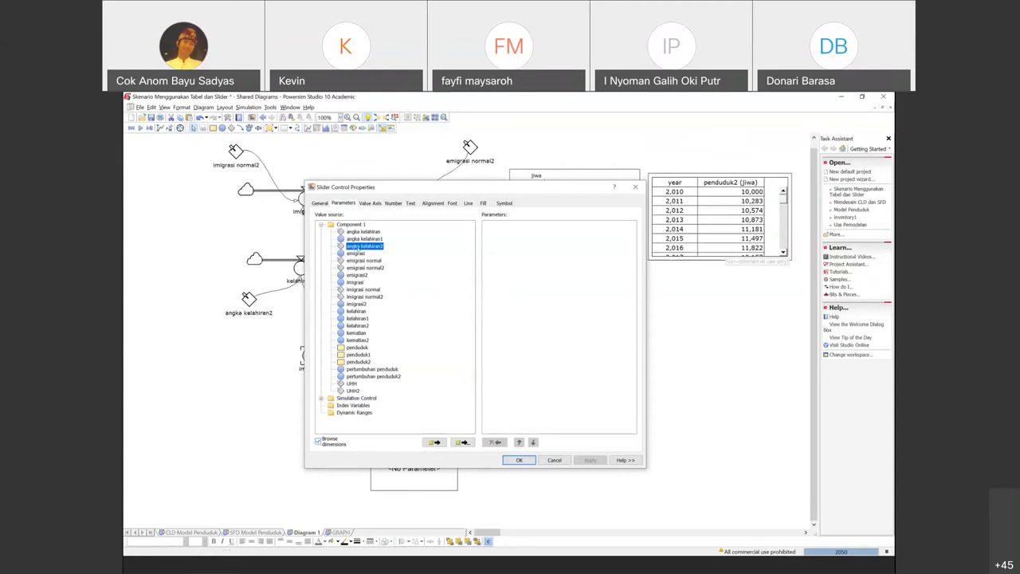
left_click(465, 442)
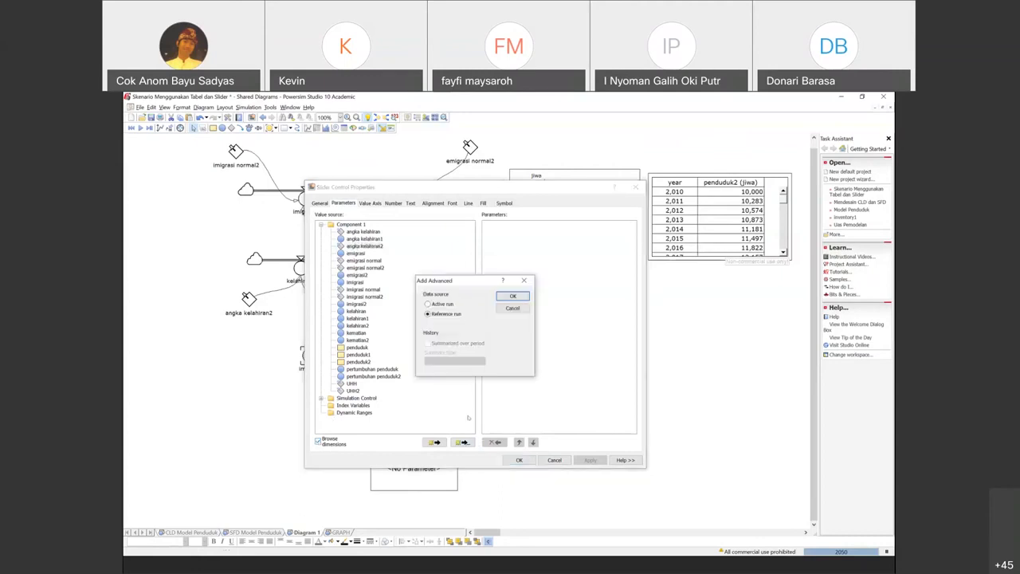
left_click(511, 296)
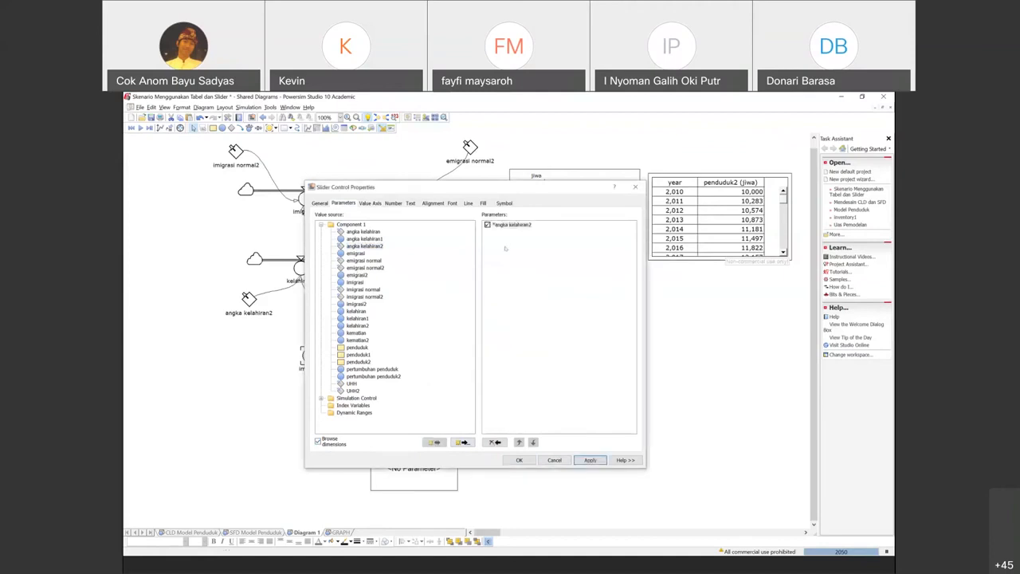
left_click(590, 460)
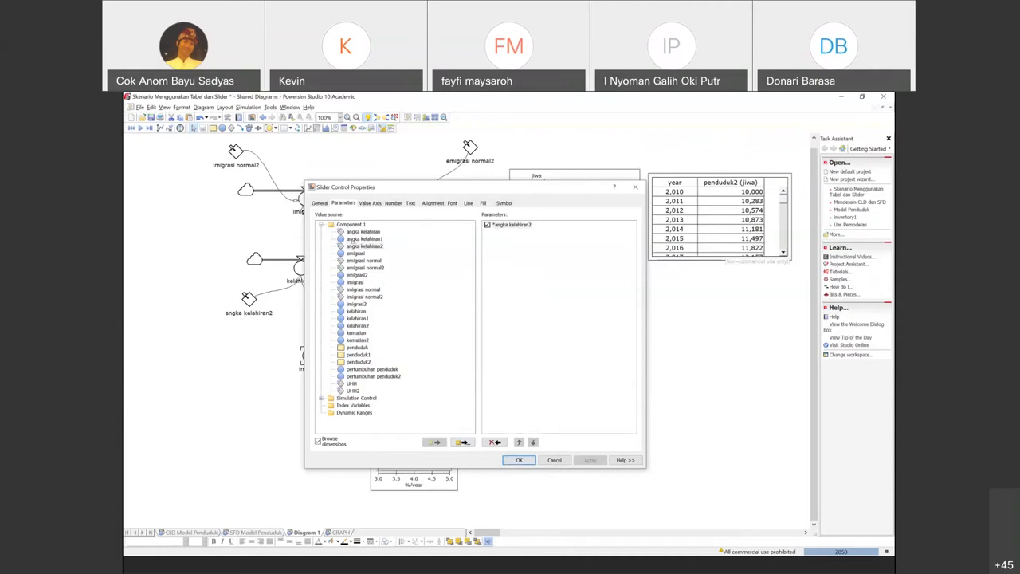
Step: Set the slider's value axis to a minimum of 0 %/year and a maximum of 10 %/year
key("ctrl+Tab")
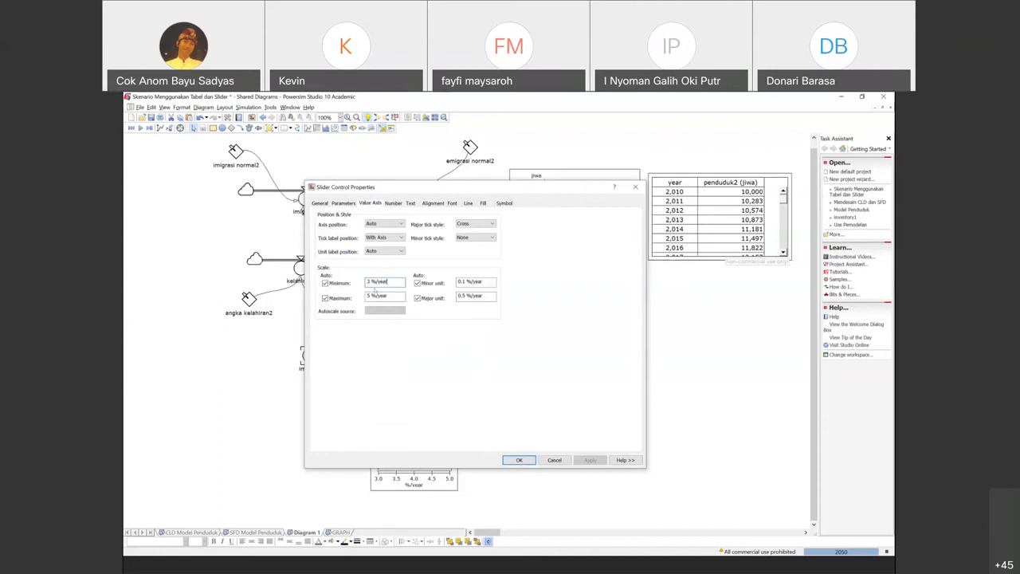
key("BackSpace")
type("0")
key("Tab")
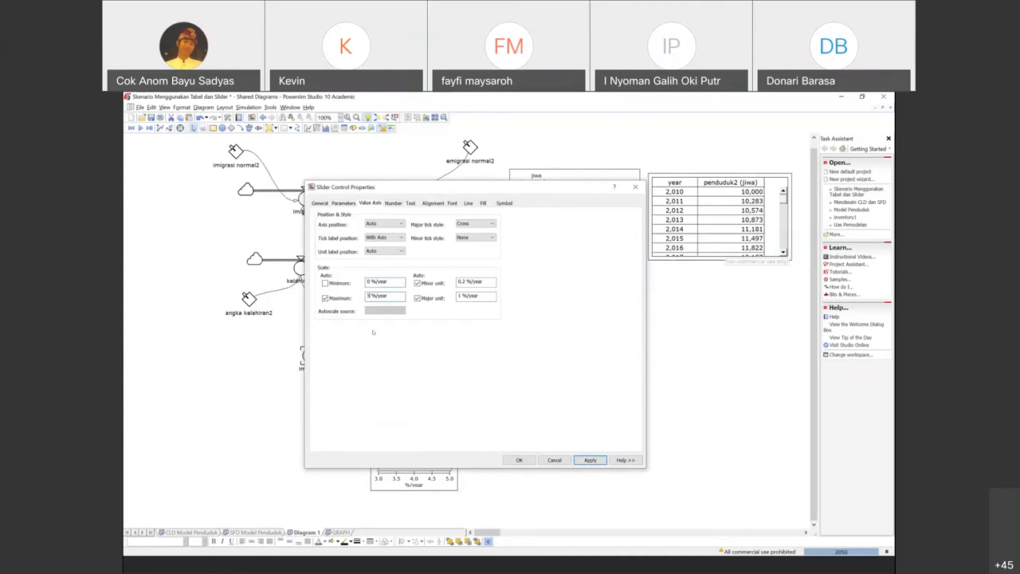
key("BackSpace")
type("10")
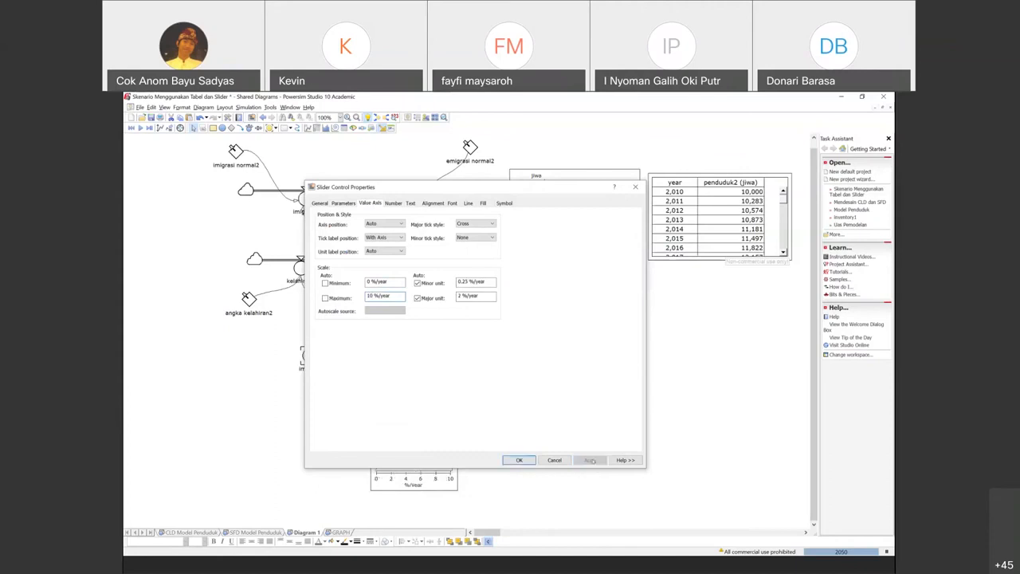
left_click(520, 460)
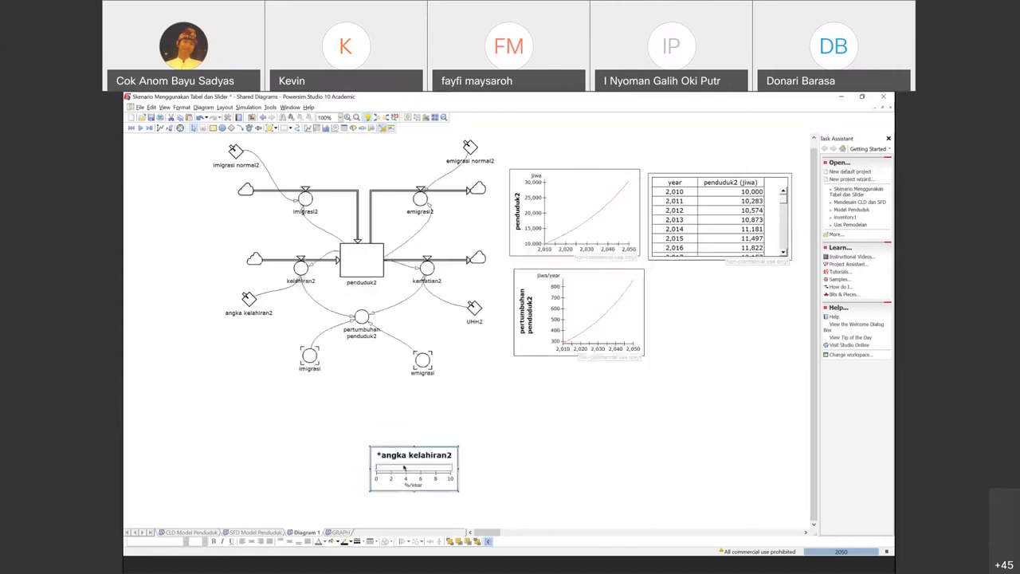
Step: Move the angka kelahiran2 slider up closer to the model diagram and check the constant's definition
left_click_drag(404, 447, 413, 408)
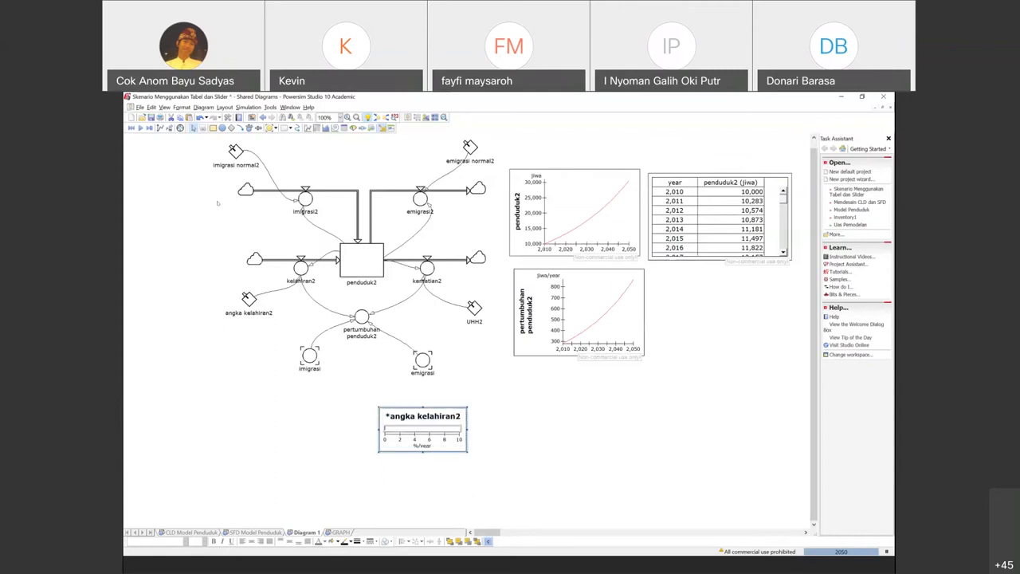
double_click(249, 299)
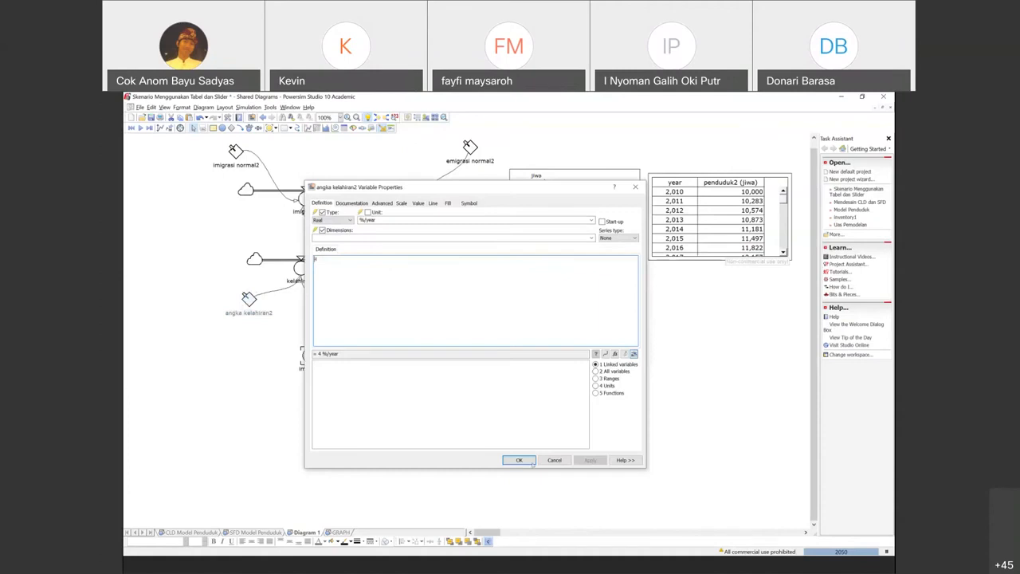
left_click(531, 463)
left_click(431, 435)
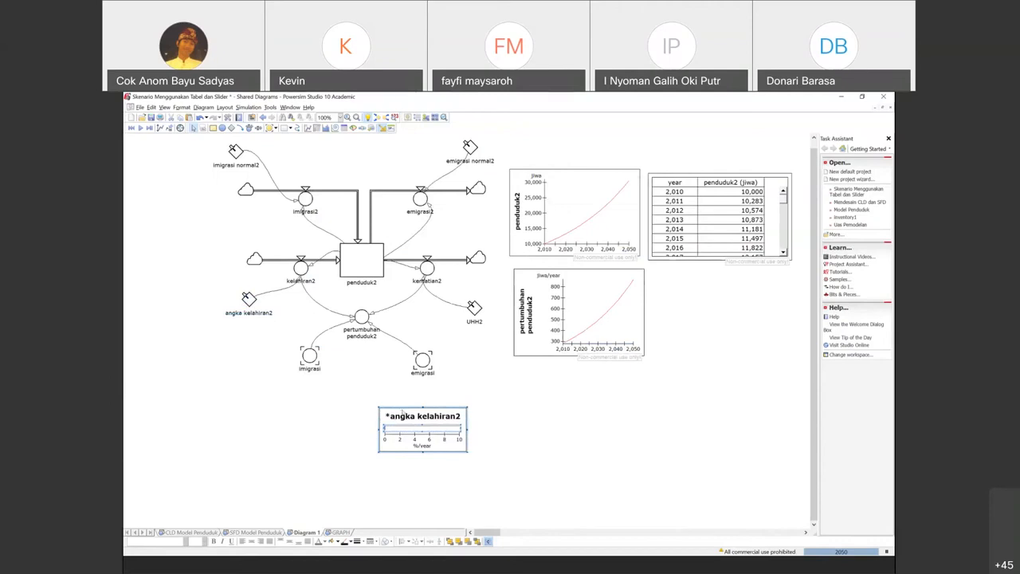
Step: Open the angka kelahiran2 slider's parameter settings and remove its assigned parameter
right_click(403, 412)
left_click(431, 532)
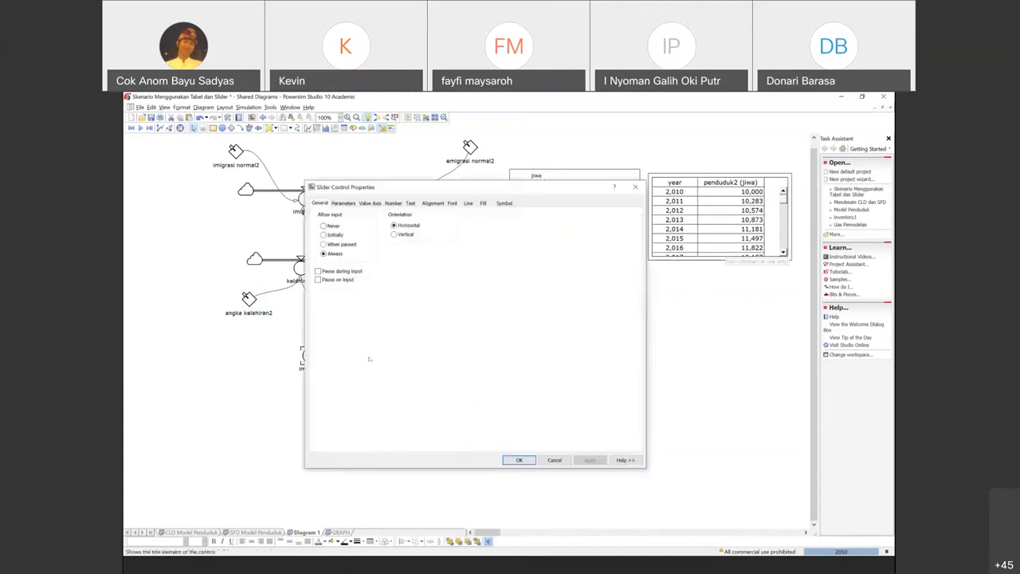
left_click(343, 203)
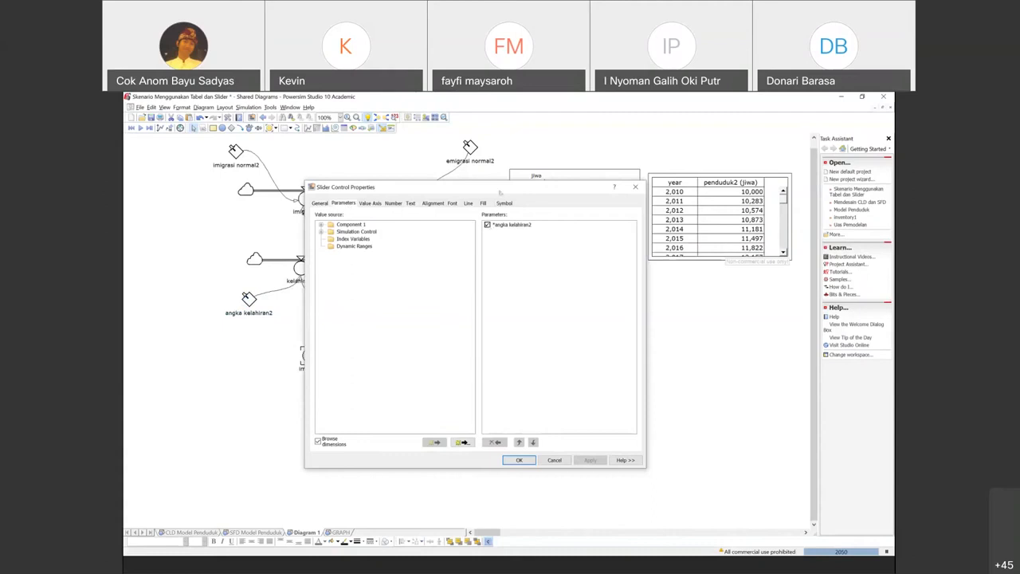
left_click(513, 225)
double_click(355, 225)
left_click(494, 442)
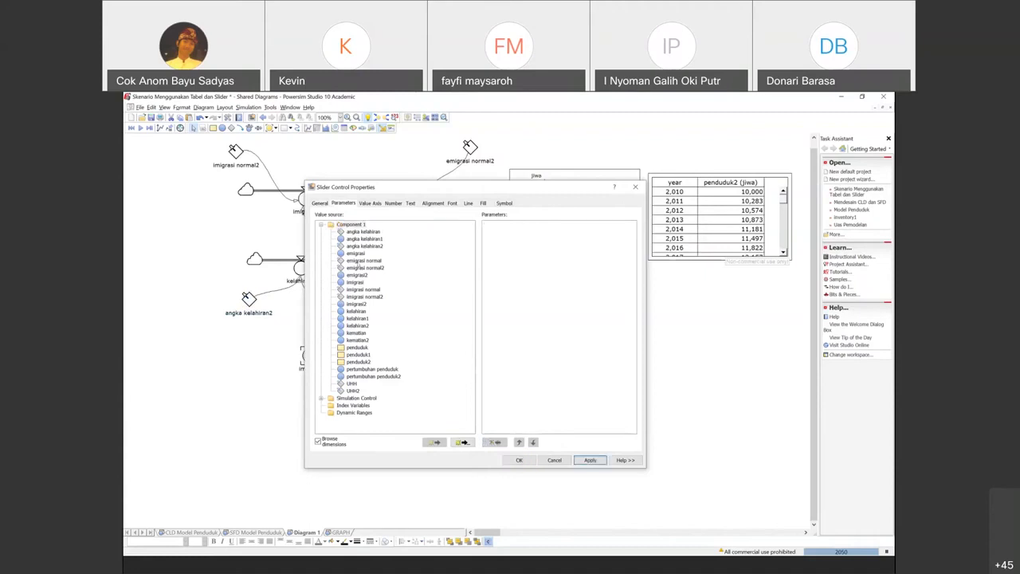
Step: Add angka kelahiran2 from Component 1 as the slider's parameter and apply the settings
left_click(359, 247)
left_click(462, 442)
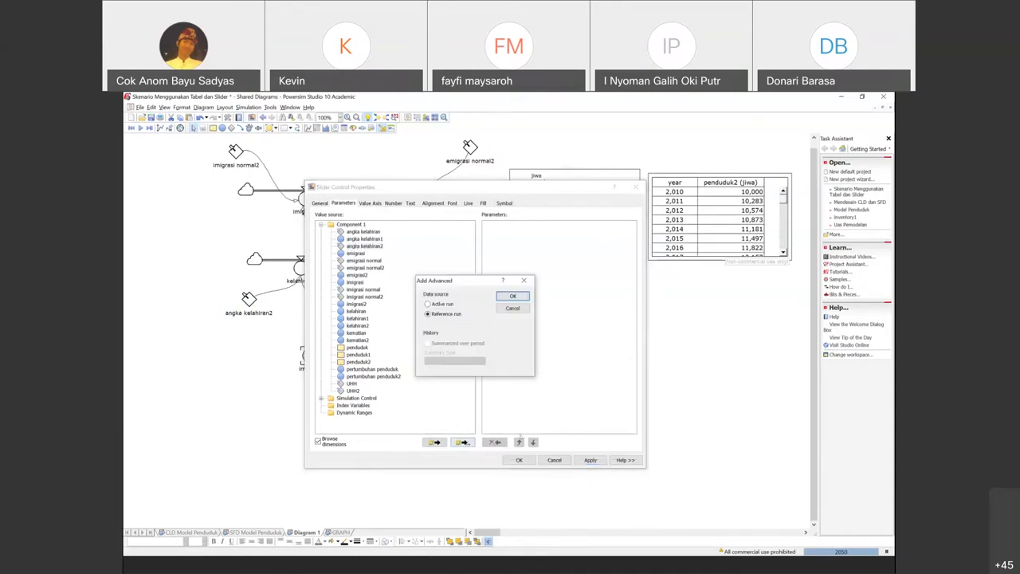
left_click(514, 295)
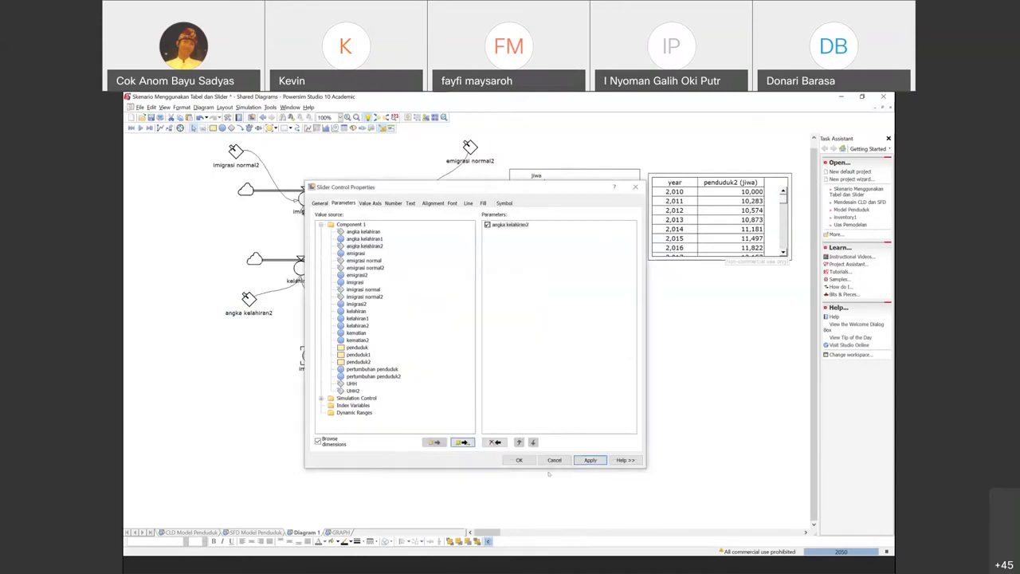
left_click(589, 461)
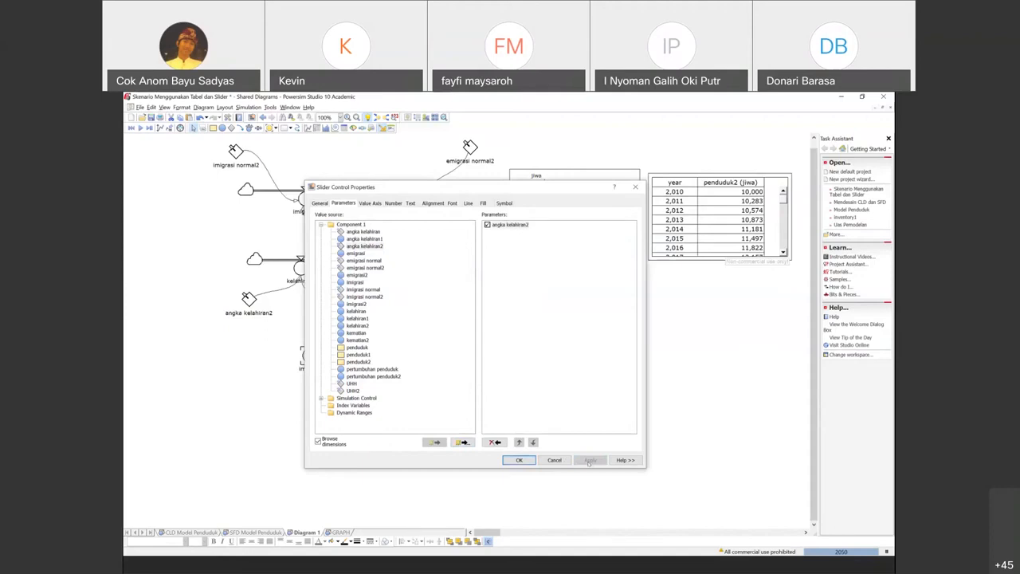
left_click(519, 460)
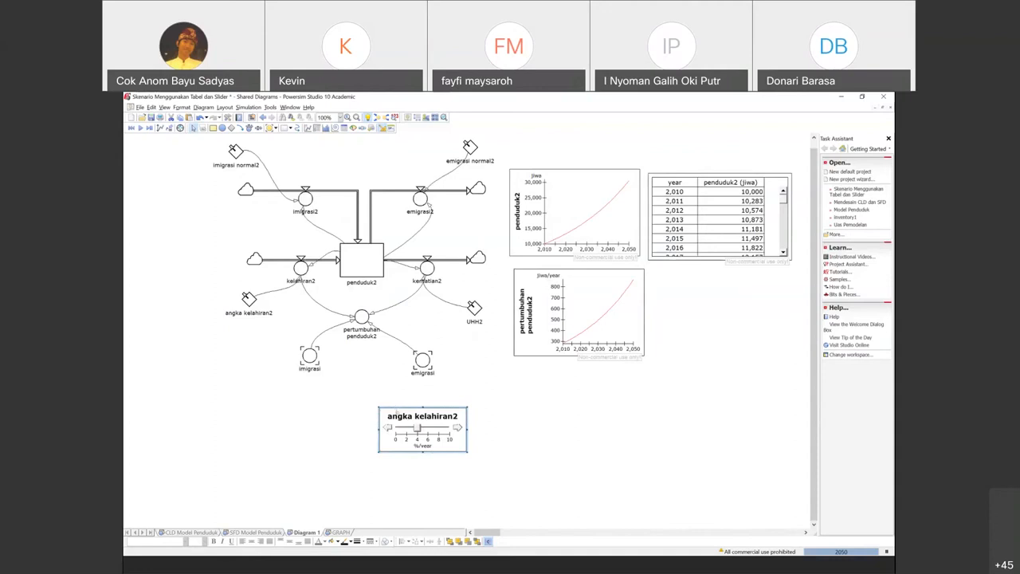
Step: Reopen the slider's parameter settings and remove angka kelahiran2 from its parameters again
right_click(396, 410)
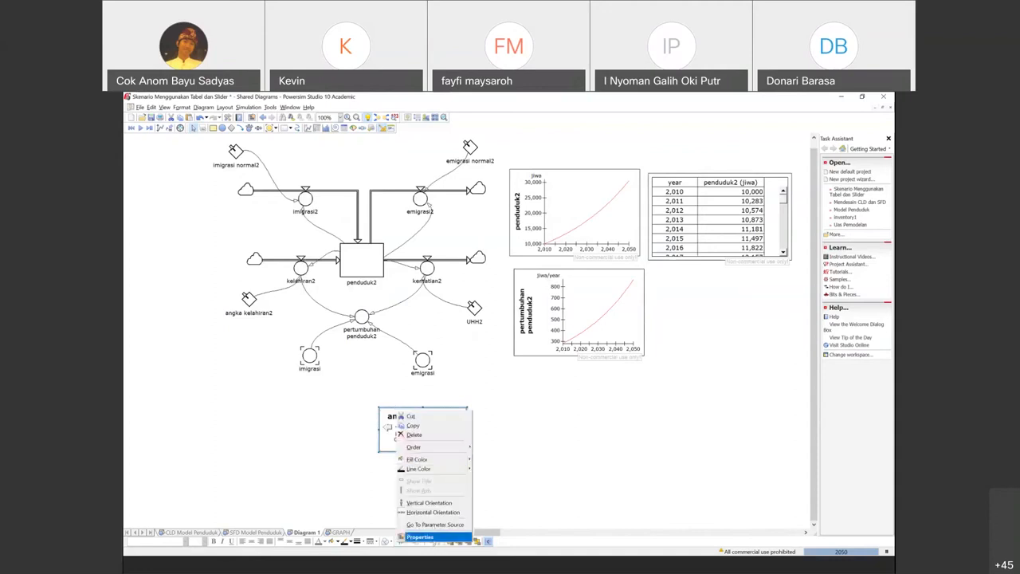
left_click(432, 538)
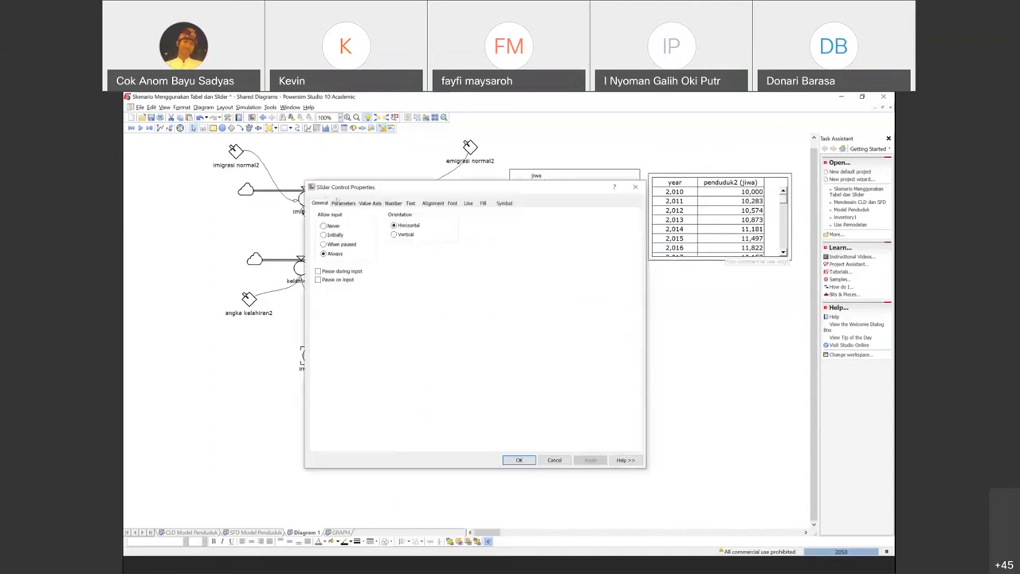
left_click(341, 202)
left_click(322, 226)
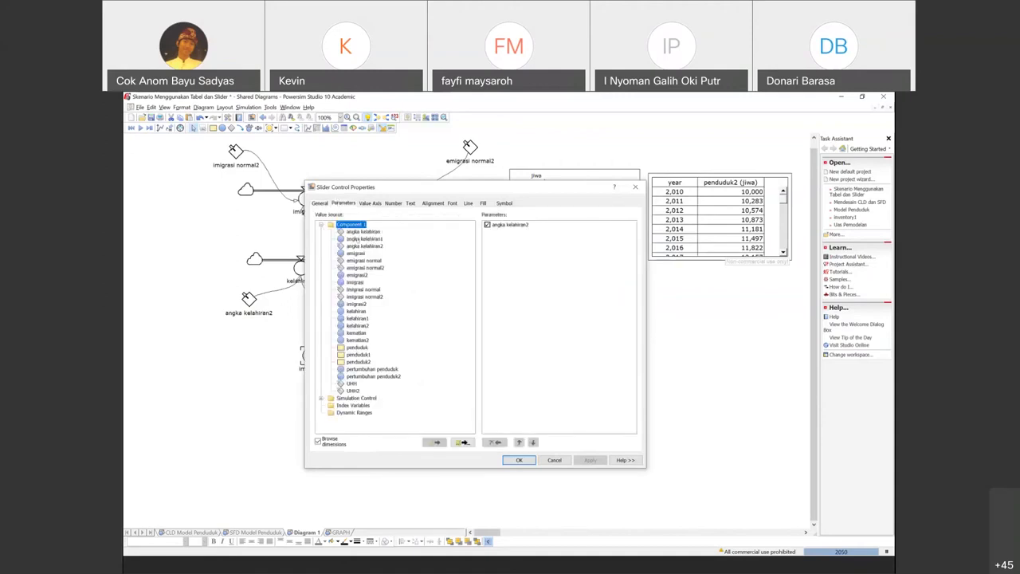
left_click(519, 226)
key("Delete")
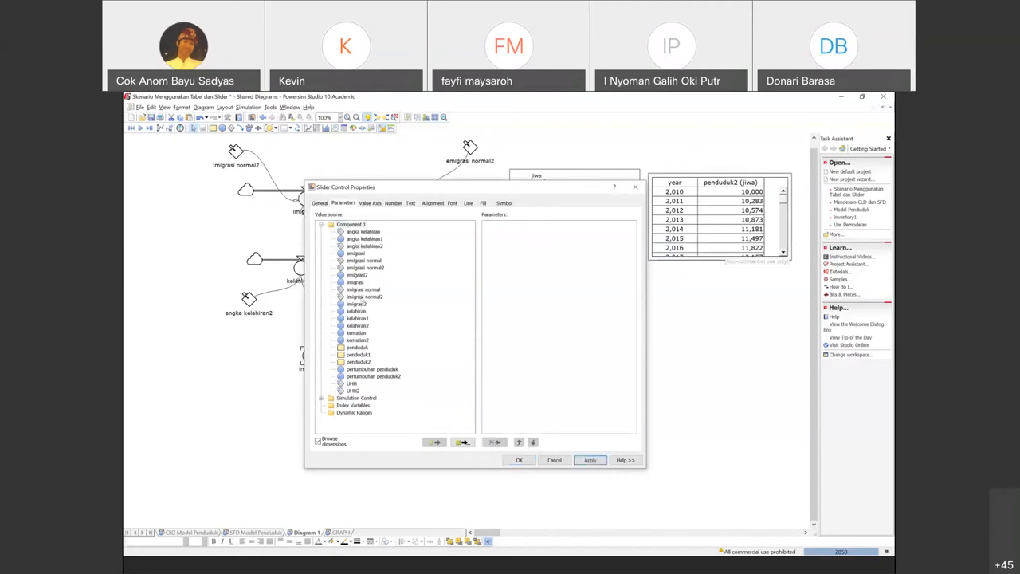
Step: Assign angka kelahiran2 from Component 1 to the slider, using the active run as data source
left_click(365, 246)
left_click(463, 442)
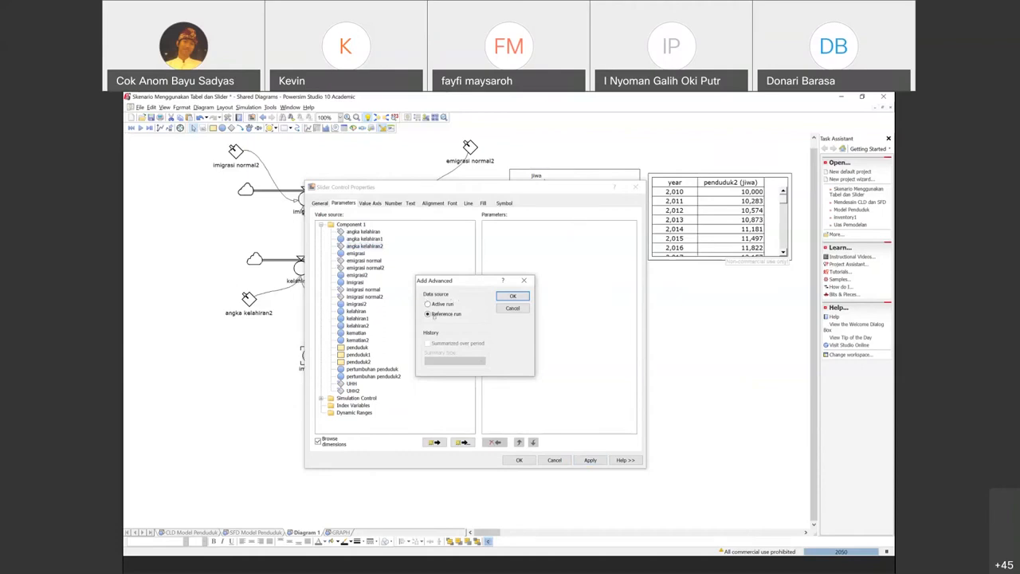
left_click(428, 303)
left_click(514, 296)
left_click(518, 462)
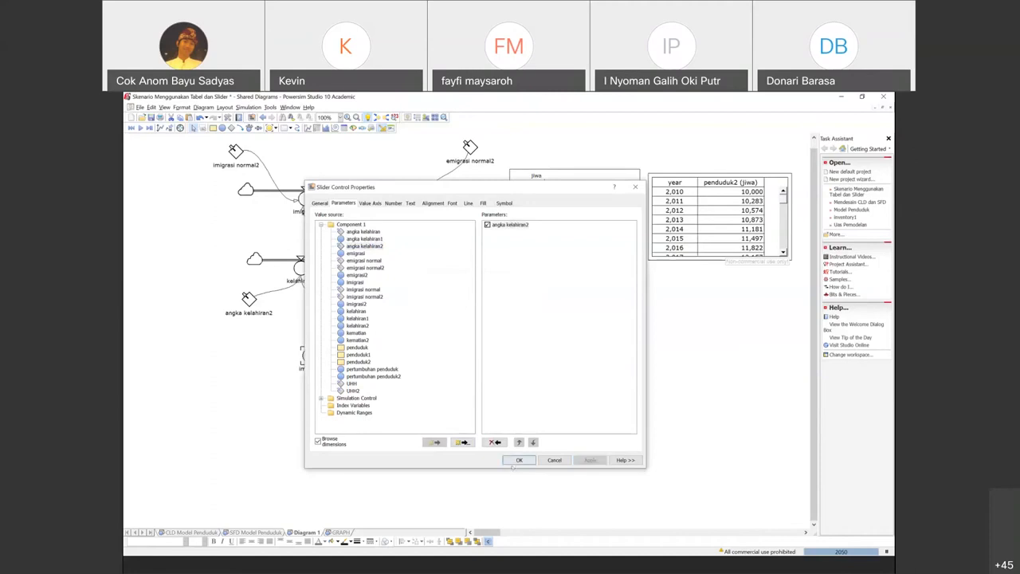
Step: Try the slider at about 6 %/year, then restore the permanent variables to their default values and run the simulation
mouse_move(428, 429)
left_mouse_down()
mouse_move(402, 429)
mouse_move(437, 429)
mouse_move(395, 428)
mouse_move(449, 431)
mouse_move(397, 430)
mouse_move(431, 429)
left_mouse_up()
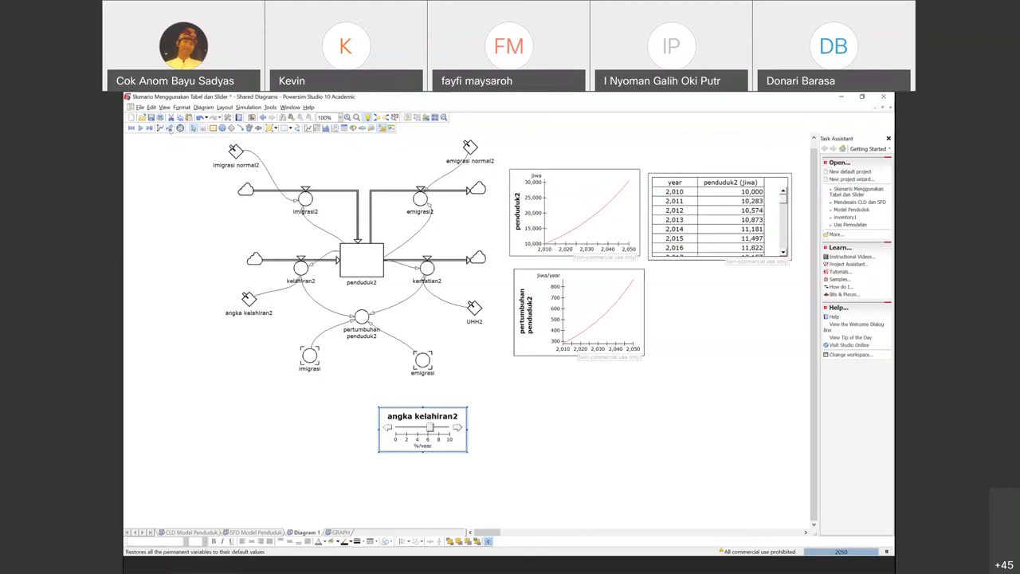
left_click(169, 129)
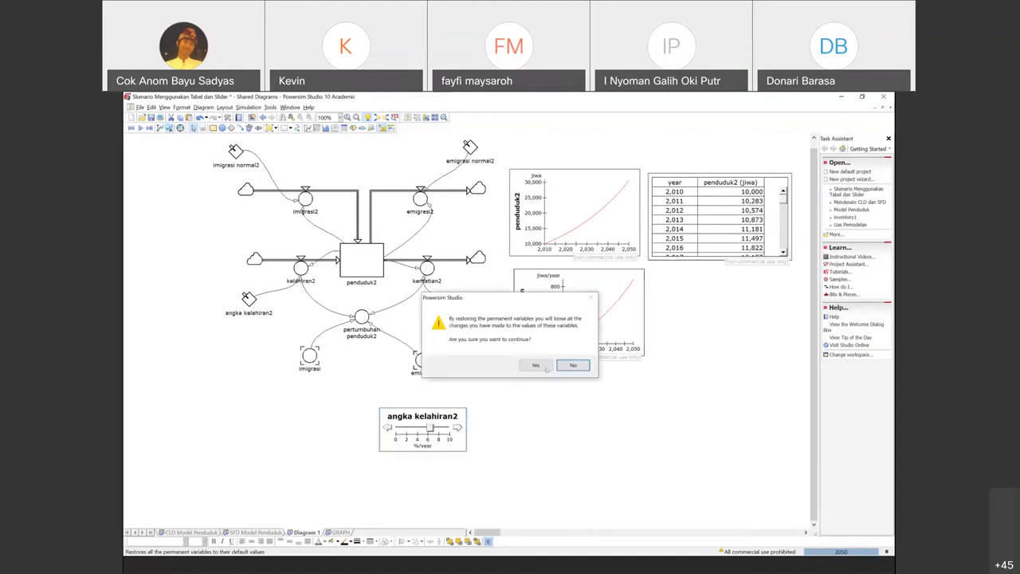
left_click(542, 367)
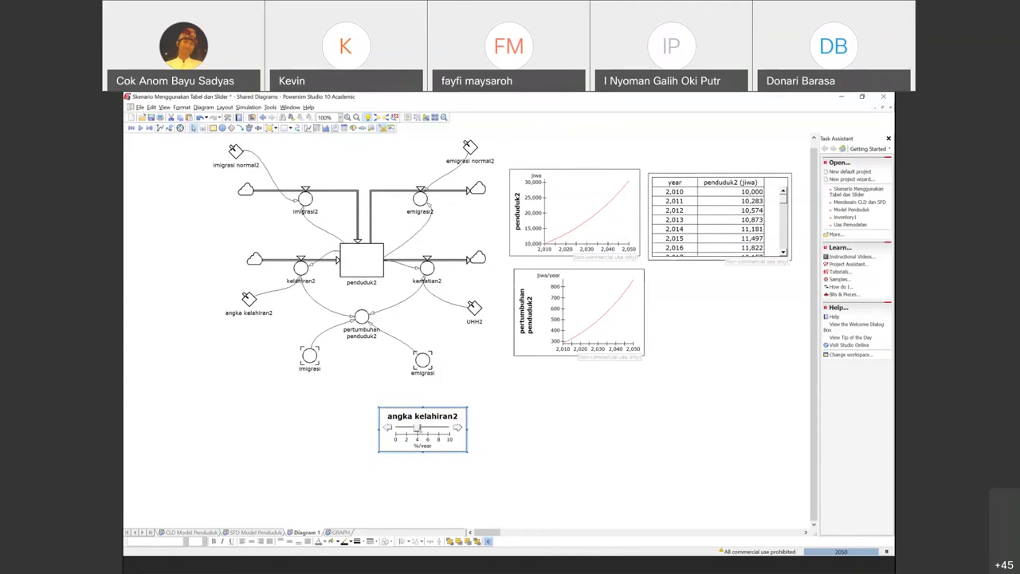
left_click(140, 128)
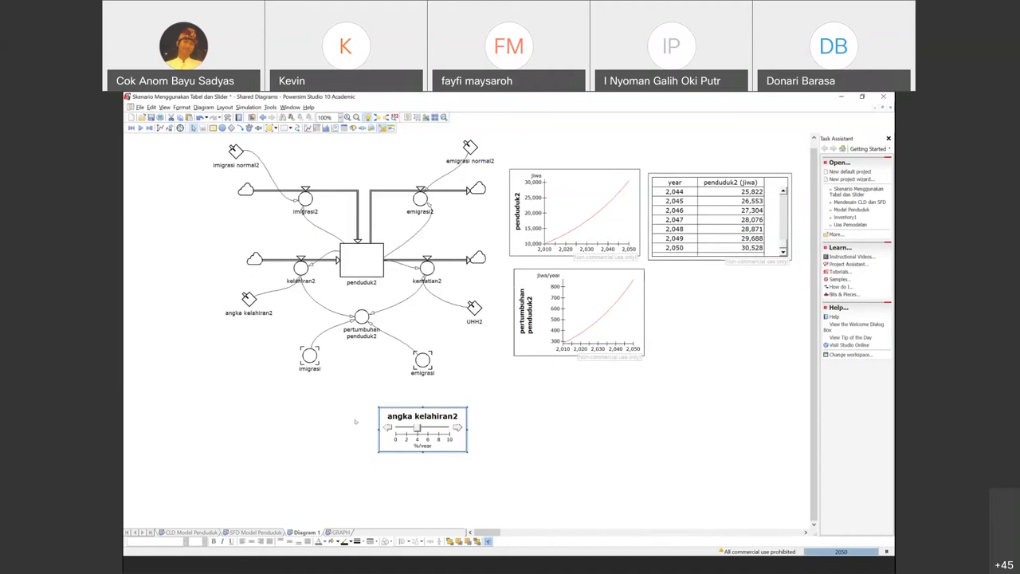
Step: Lower angka kelahiran2 to about 2 %/year with the slider and step the reset simulation forward year by year to 2028
left_click_drag(417, 428, 406, 428)
left_click(132, 128)
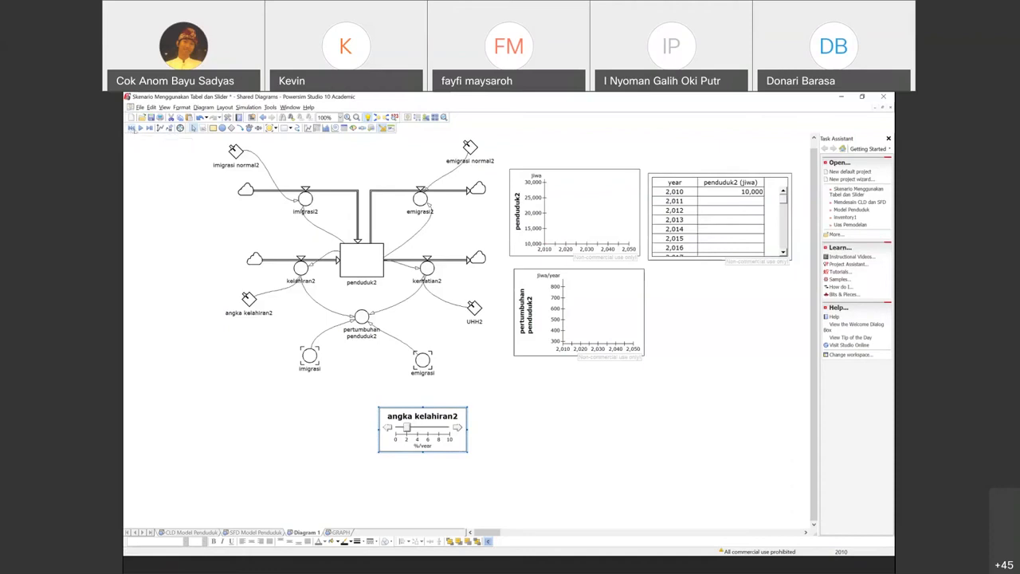
left_click(149, 129)
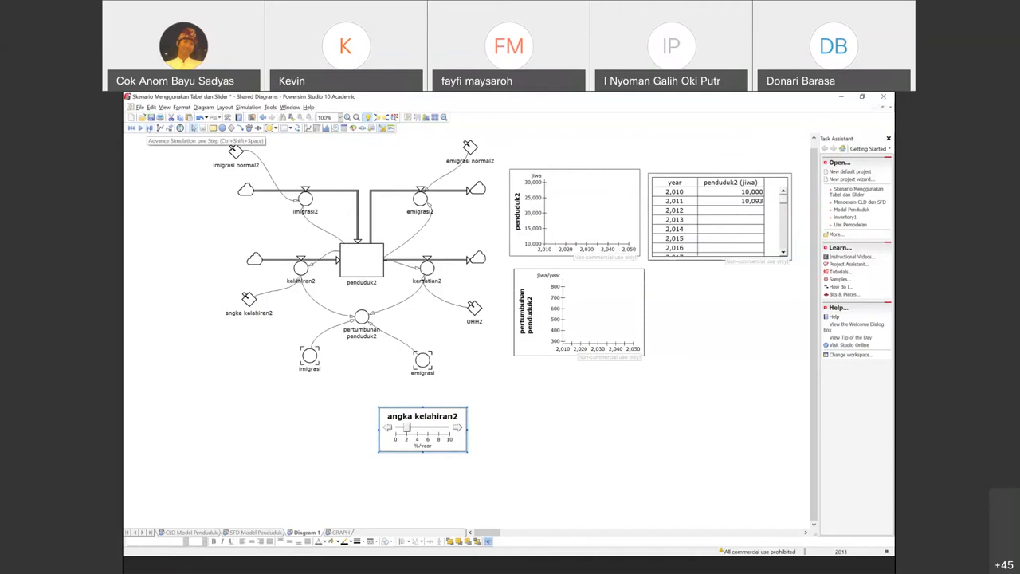
left_click(150, 129)
left_click(149, 128)
left_click(149, 128)
left_click(149, 128)
left_click(149, 128)
left_click(149, 128)
left_click(149, 128)
left_click(149, 129)
left_click(149, 128)
left_click(149, 129)
left_click(149, 128)
left_click(149, 129)
left_click(149, 128)
left_click(149, 128)
left_click(149, 129)
left_click(149, 128)
left_click(149, 129)
left_click(149, 129)
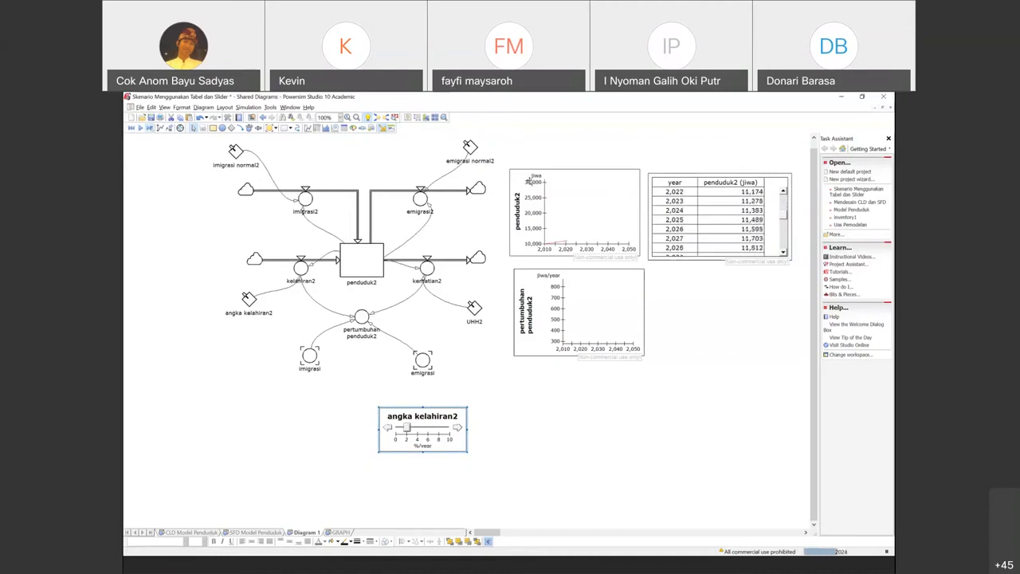
Step: Continue advancing the simulation one year at a time to 2049, following the population in the penduduk2 table
left_click_drag(784, 214, 785, 228)
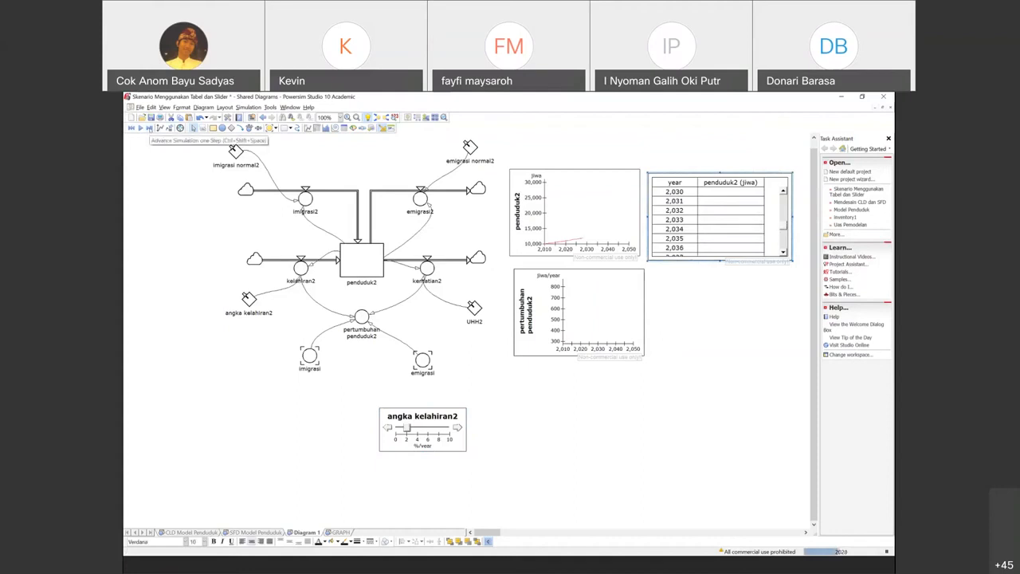
left_click(193, 128)
left_click(193, 128)
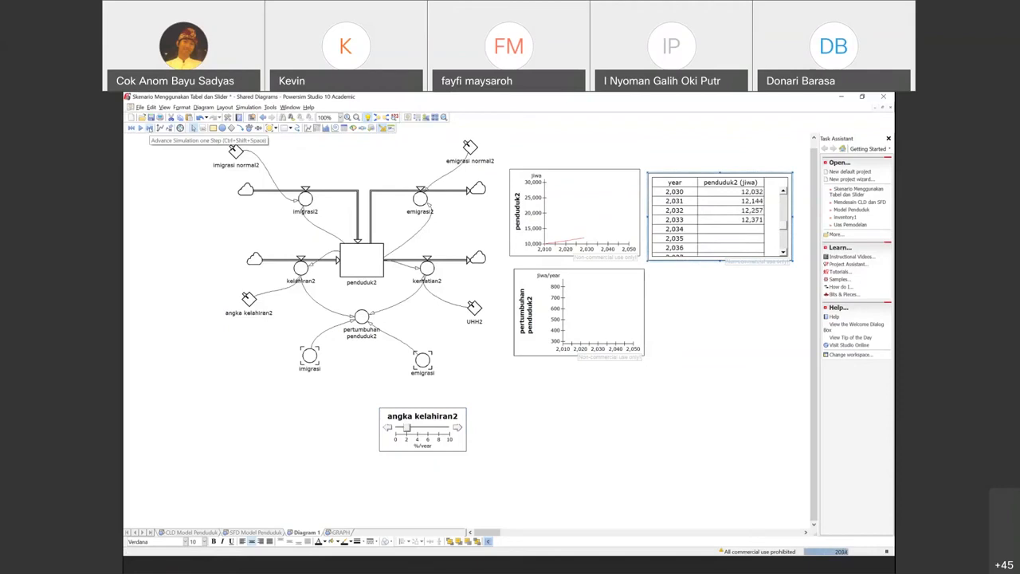
left_click(149, 128)
left_click(149, 128)
left_click(149, 129)
left_click(149, 128)
left_click(149, 128)
left_click(149, 128)
left_click(149, 128)
left_click(149, 129)
left_click(149, 129)
left_click(149, 128)
left_click(149, 128)
left_click(149, 129)
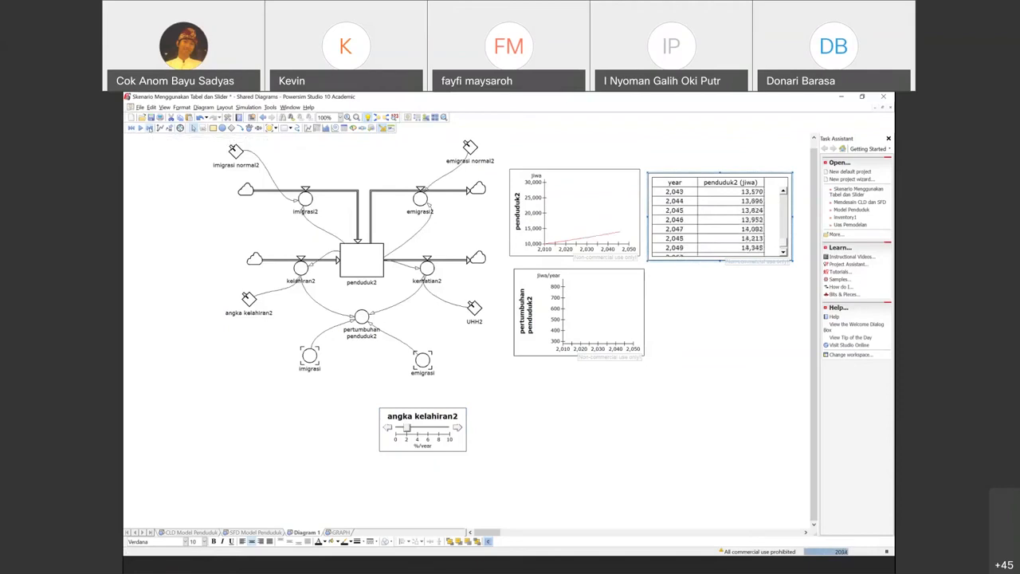
Step: Step the simulation past its end into a new run to 2014 and run it through to 2050
left_click(149, 129)
left_click(149, 129)
left_click(149, 129)
left_click(149, 128)
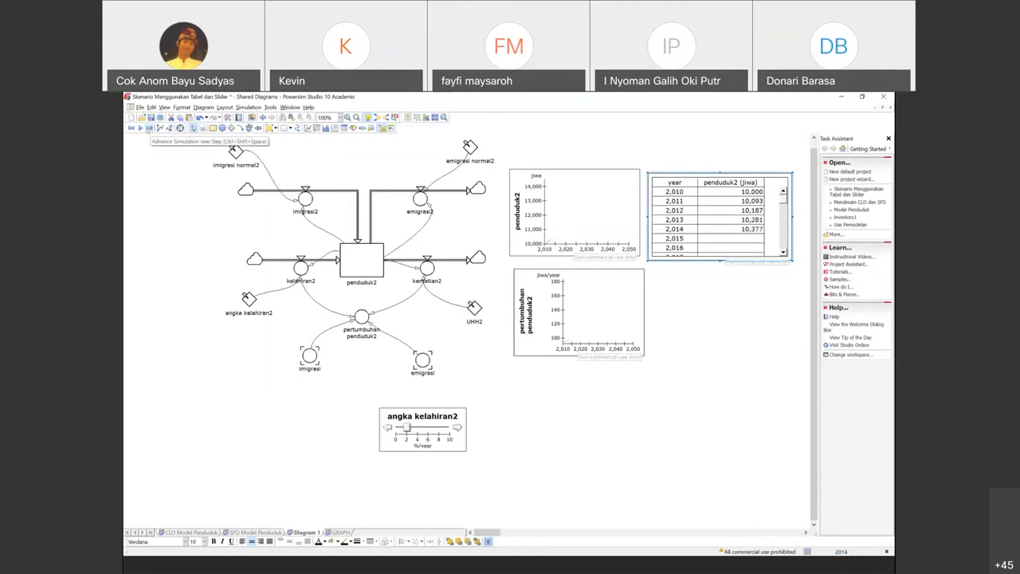
left_click(140, 128)
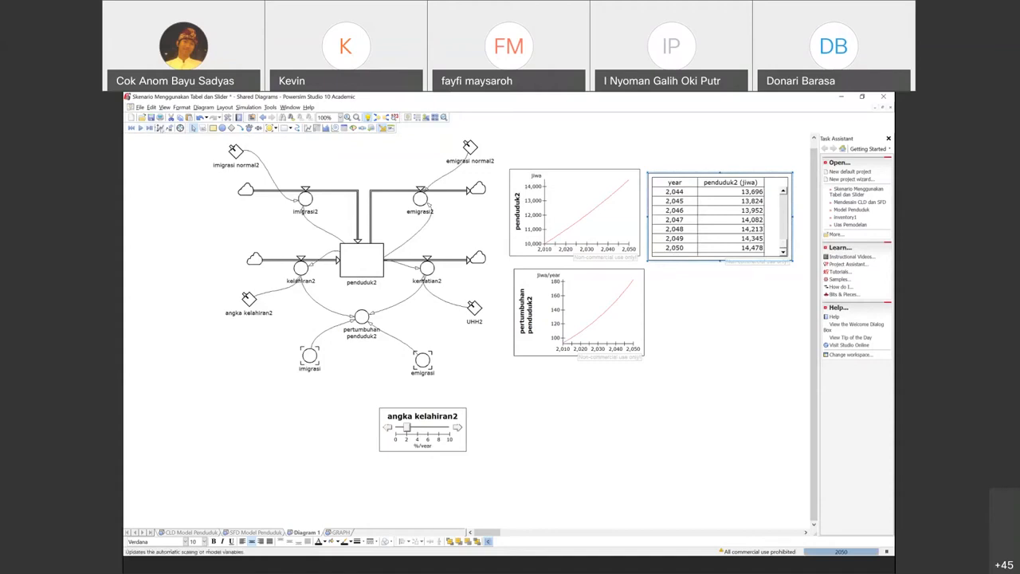
Step: Restore all permanent variables to their default values and rerun the simulation
left_click(193, 128)
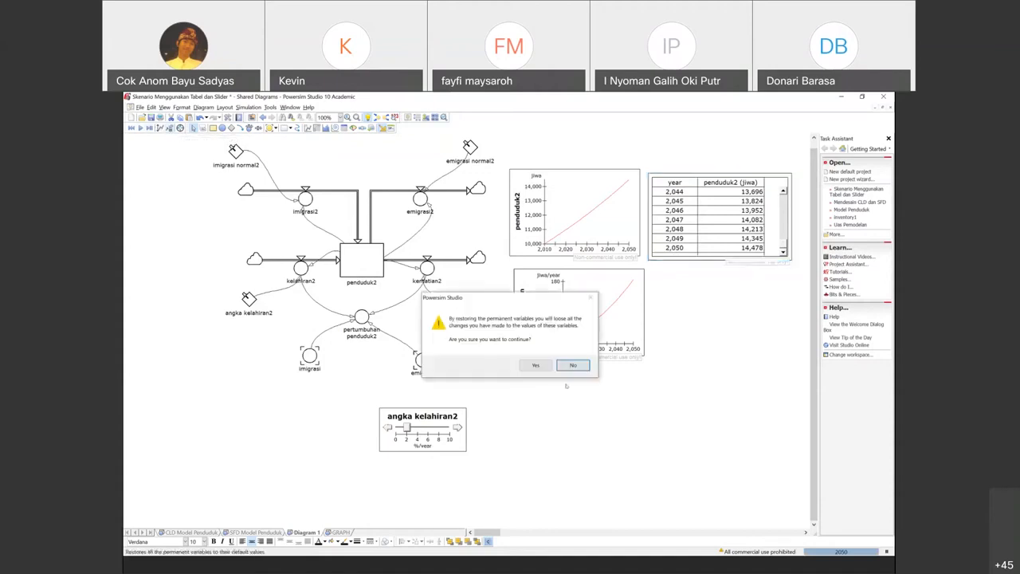
left_click(536, 365)
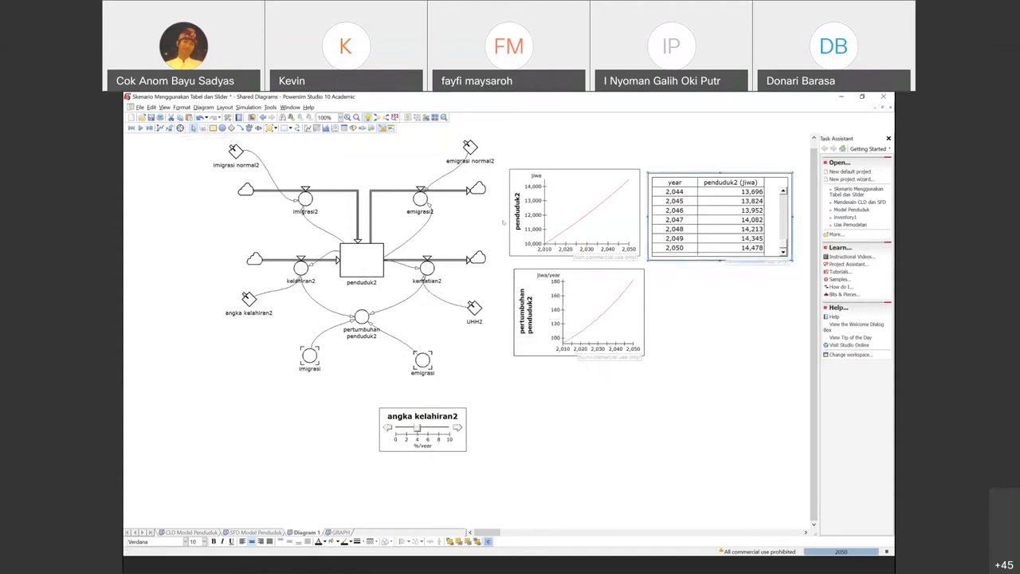
left_click(141, 128)
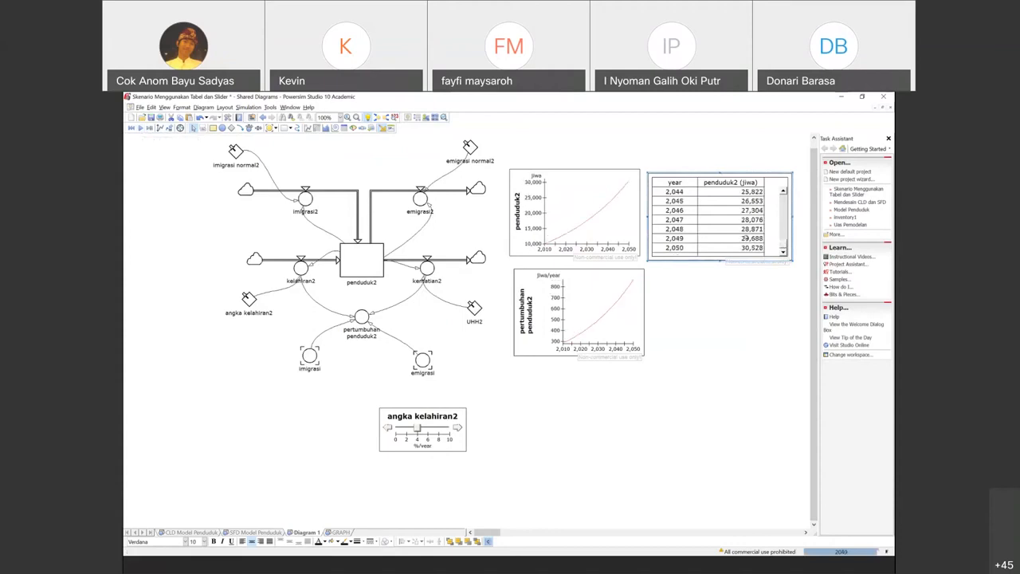
Step: Review the simulated population across 2010 to 2050 in the penduduk2 table, including the year 2020
left_click_drag(782, 231, 784, 210)
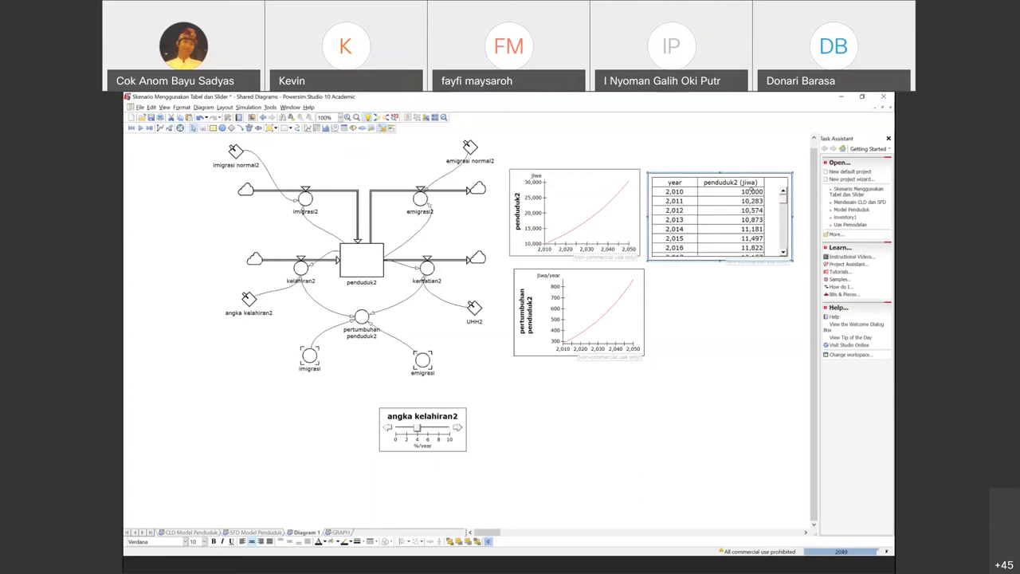
left_click_drag(784, 200, 785, 245)
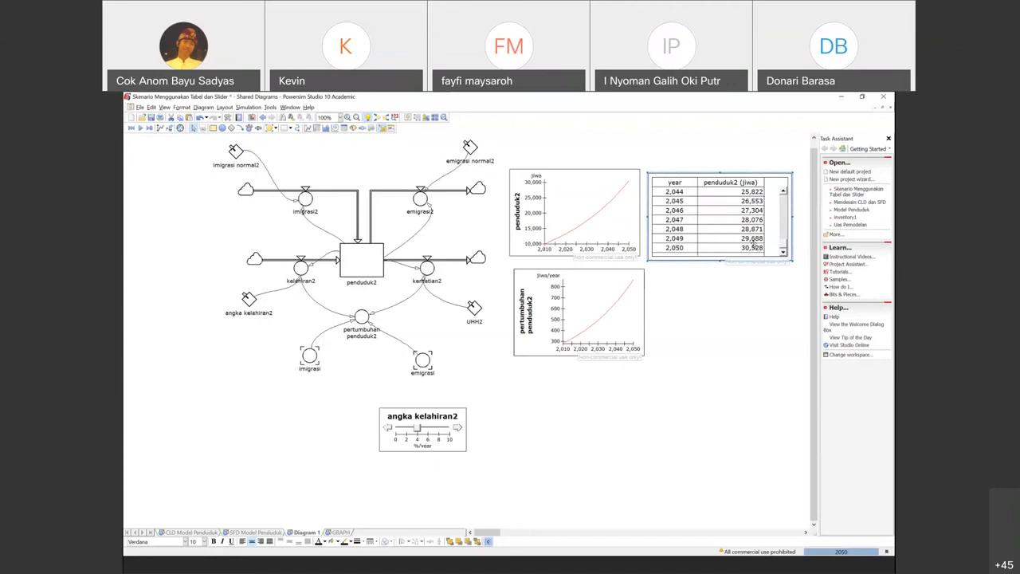
left_click_drag(783, 248, 781, 211)
left_click(684, 210)
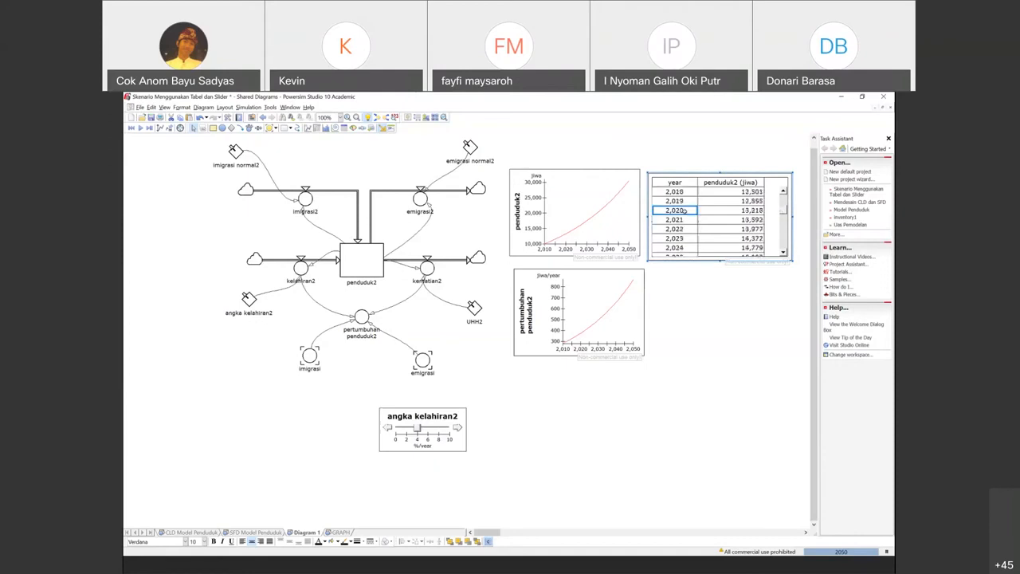
left_click(784, 209)
left_click_drag(785, 210, 783, 183)
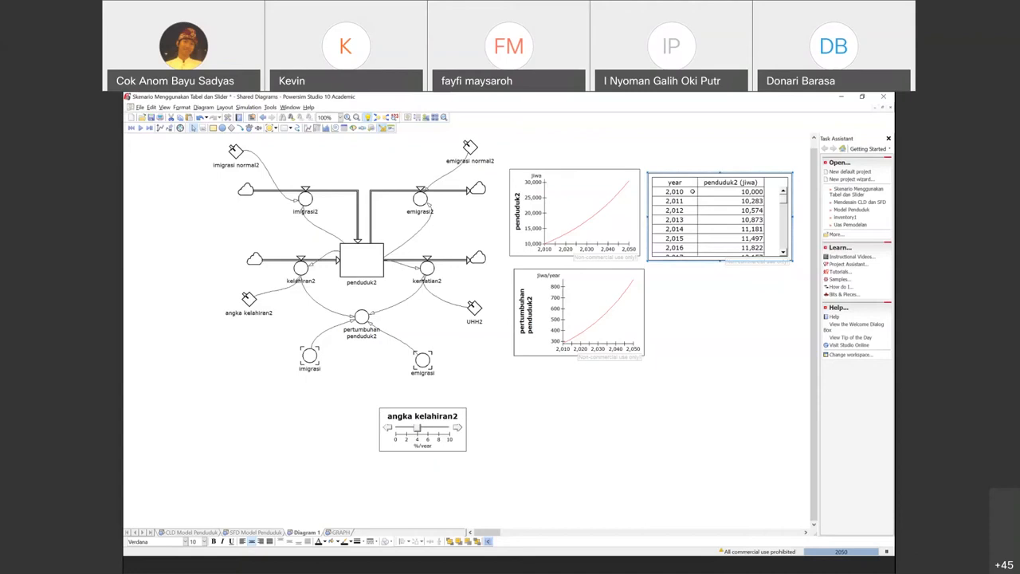
Step: Compare the penduduk2 table's population value for 2010 with the values around 2019 and 2020
left_click(679, 191)
scroll(786, 206, "down", 3)
left_click(745, 202)
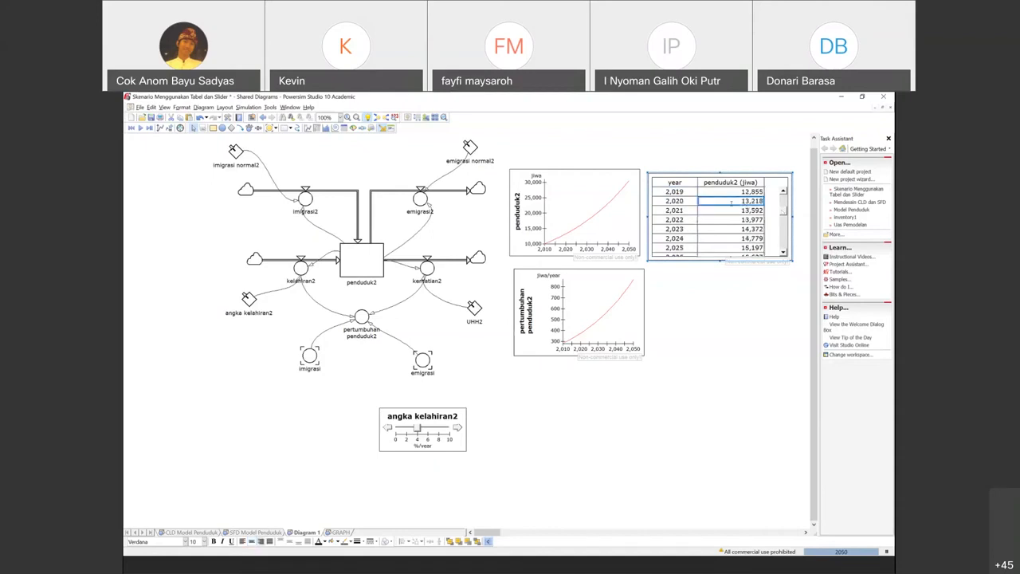
left_click(741, 256)
left_click_drag(784, 212, 784, 197)
left_click(725, 192)
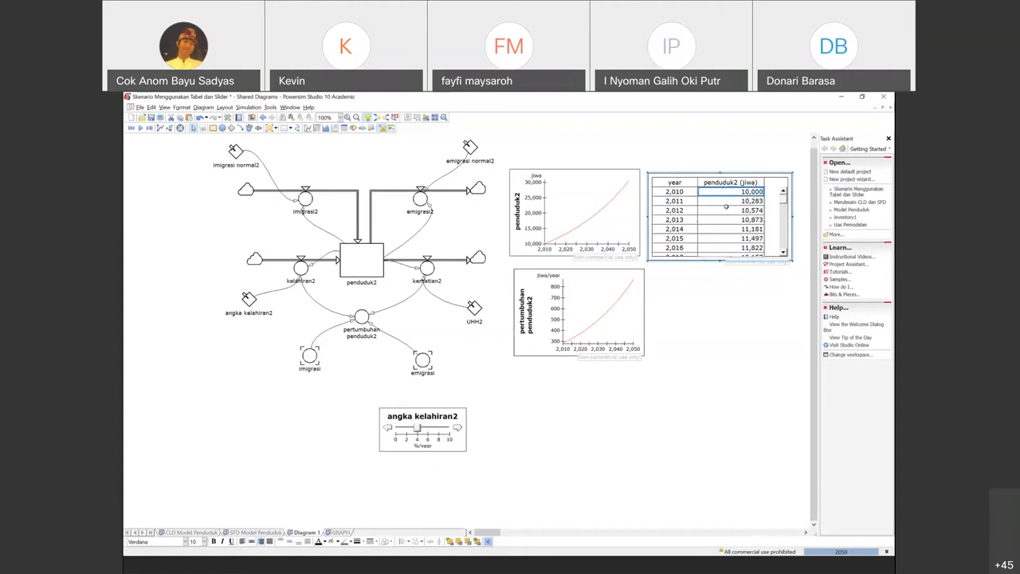
scroll(779, 255, "down", 1)
scroll(685, 228, "down", 1)
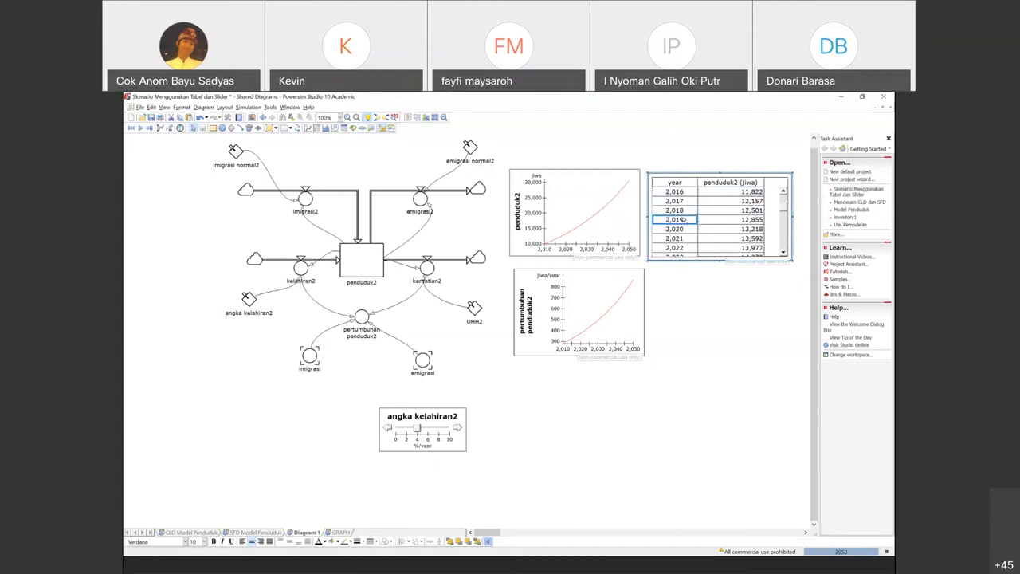
Step: Examine the penduduk2 table's population values from 2016 onward, including 2020 and the years through to 2050
left_click(669, 229)
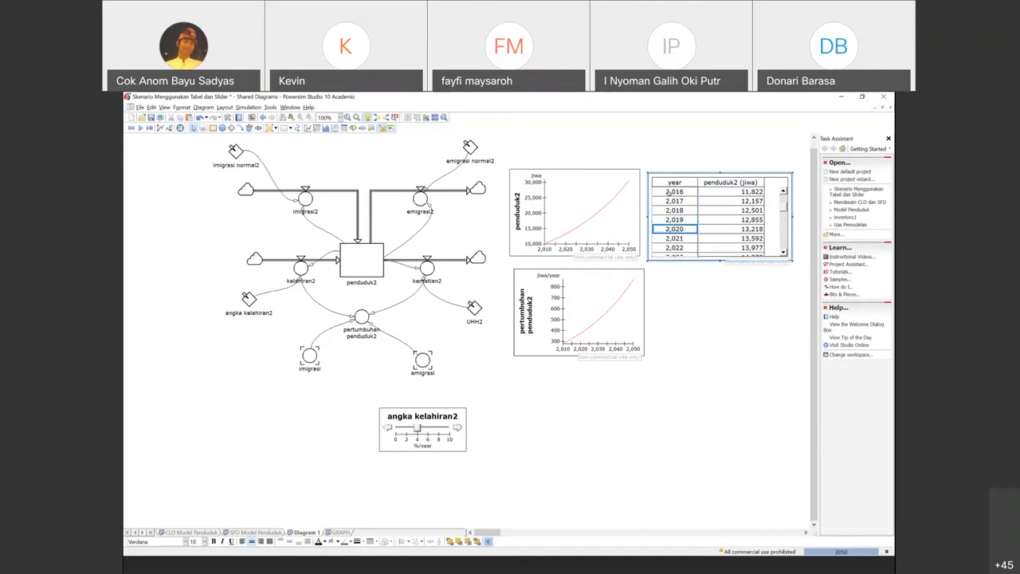
left_click(724, 195)
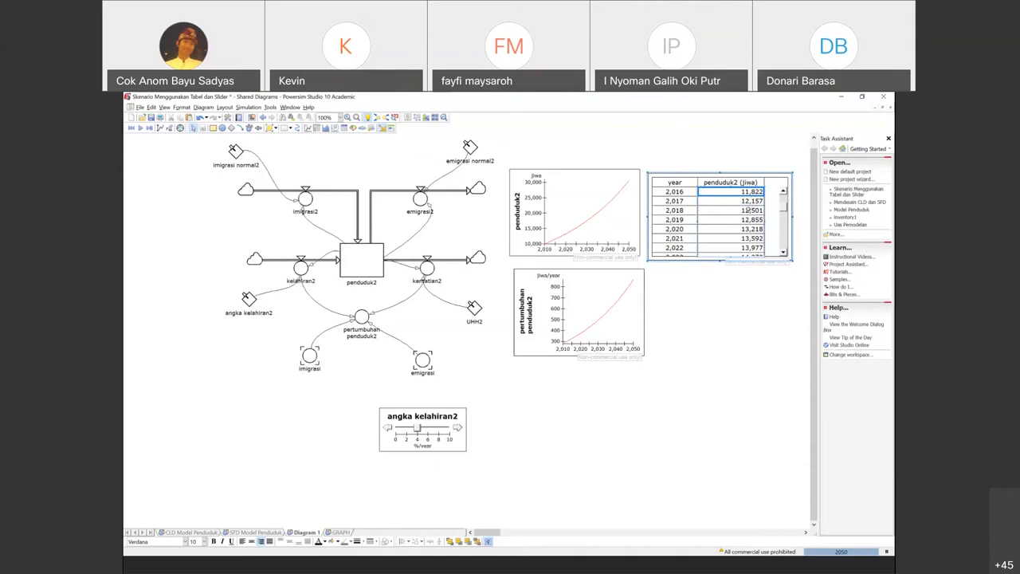
left_click(786, 208)
left_click_drag(786, 206, 786, 211)
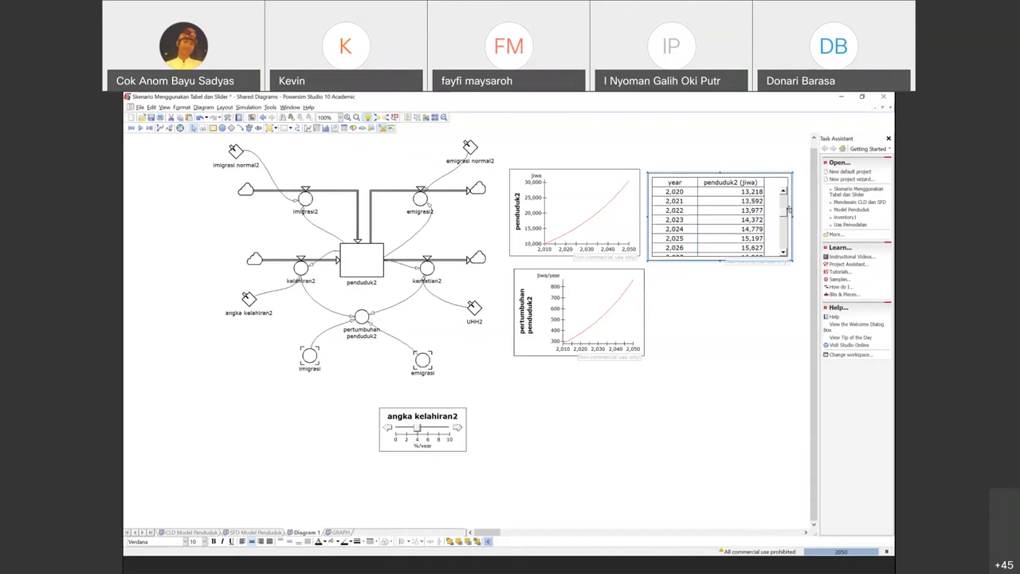
left_click_drag(785, 209, 783, 198)
left_click_drag(784, 205, 783, 214)
mouse_move(249, 299)
left_click_drag(785, 213, 785, 254)
Step: Reset the simulation and advance it to 2013, with the penduduk2 table enlarged to show the years 2010 to 2037
left_click(132, 128)
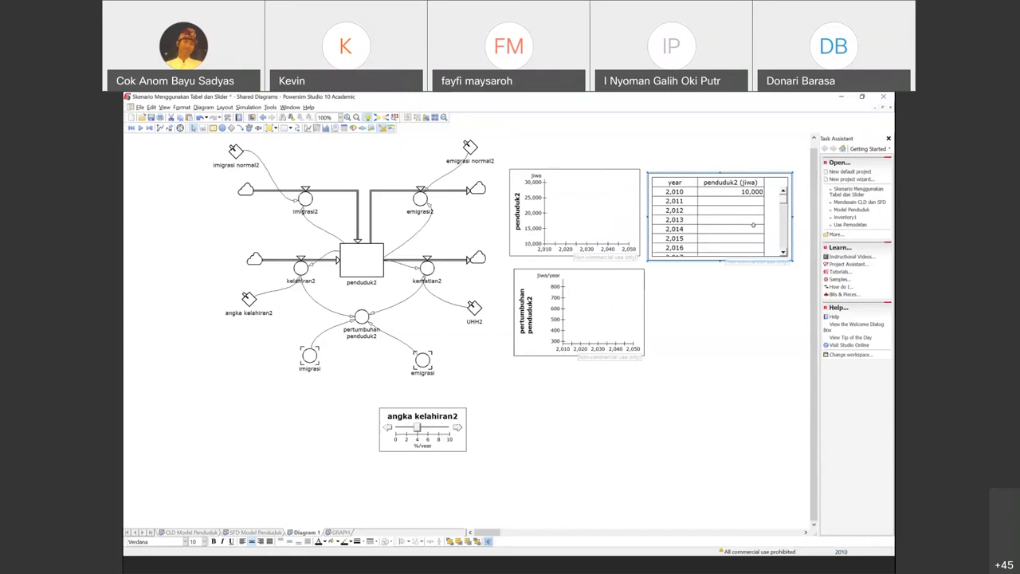
left_click(149, 128)
left_click(149, 128)
left_click(149, 128)
left_click_drag(720, 260, 729, 456)
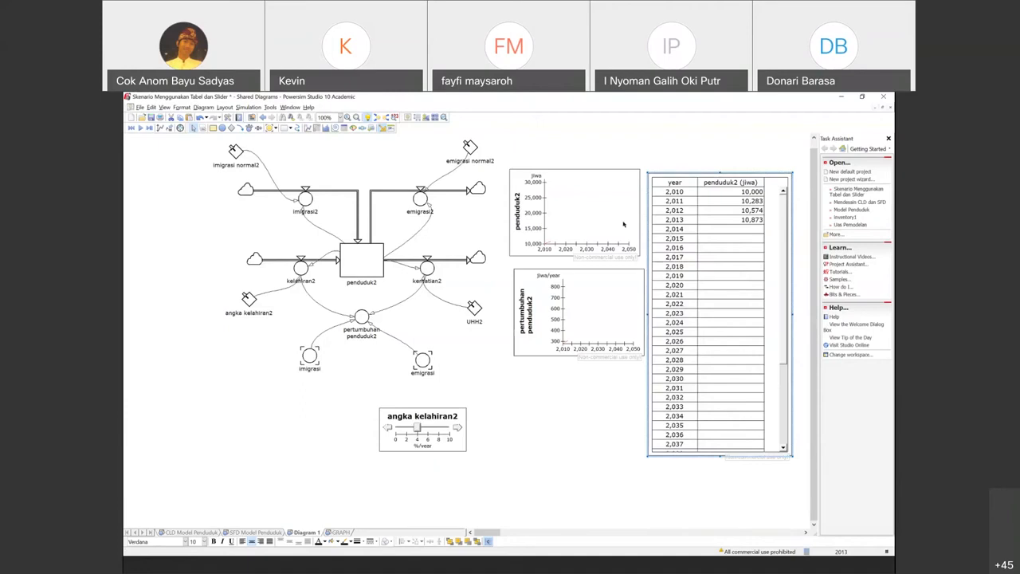
Step: Advance the simulation year by year from 2013 to 2029
left_click(149, 128)
left_click(149, 129)
left_click(150, 129)
left_click(149, 128)
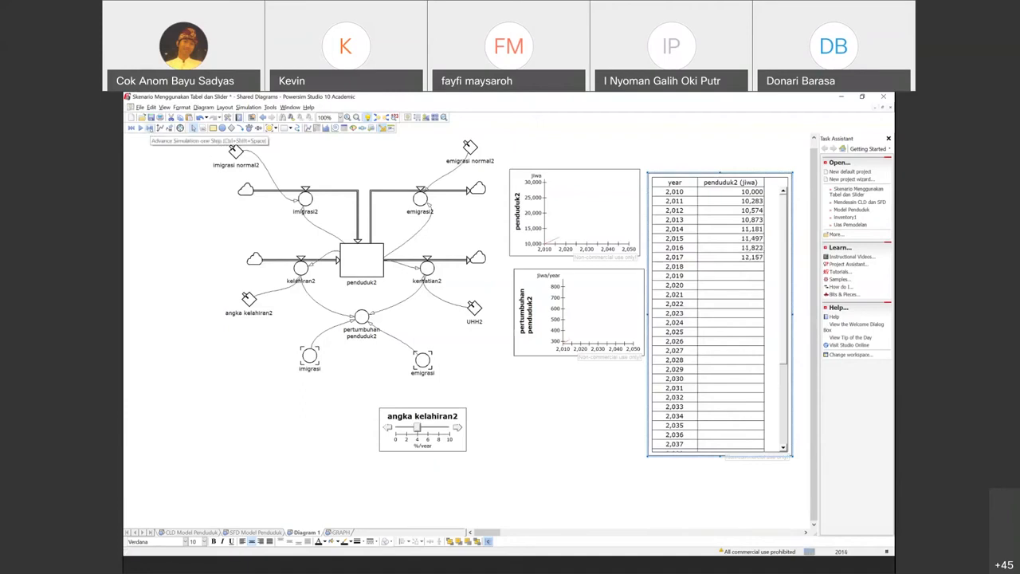
left_click(149, 128)
left_click(149, 128)
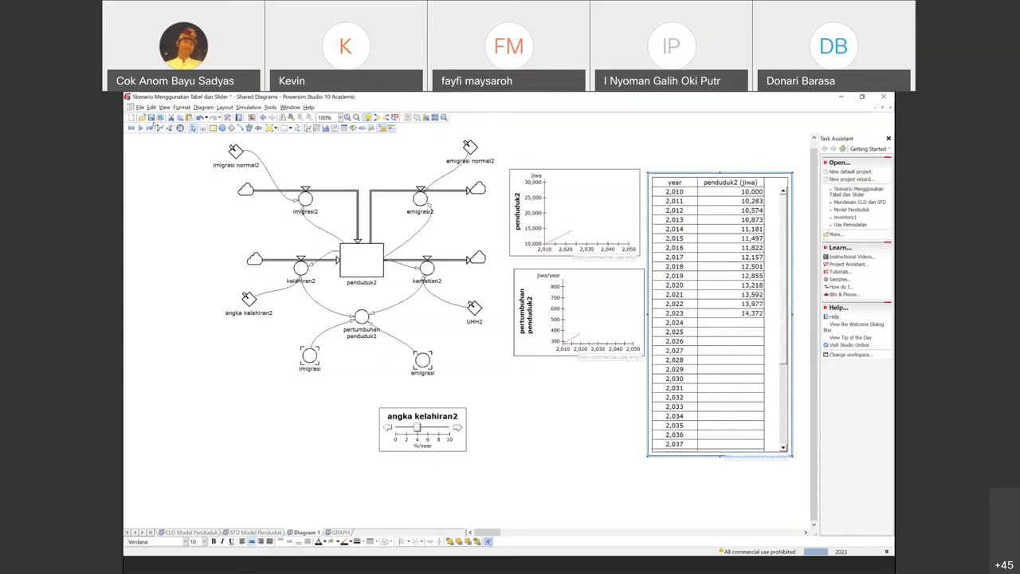
left_click(150, 128)
left_click(150, 128)
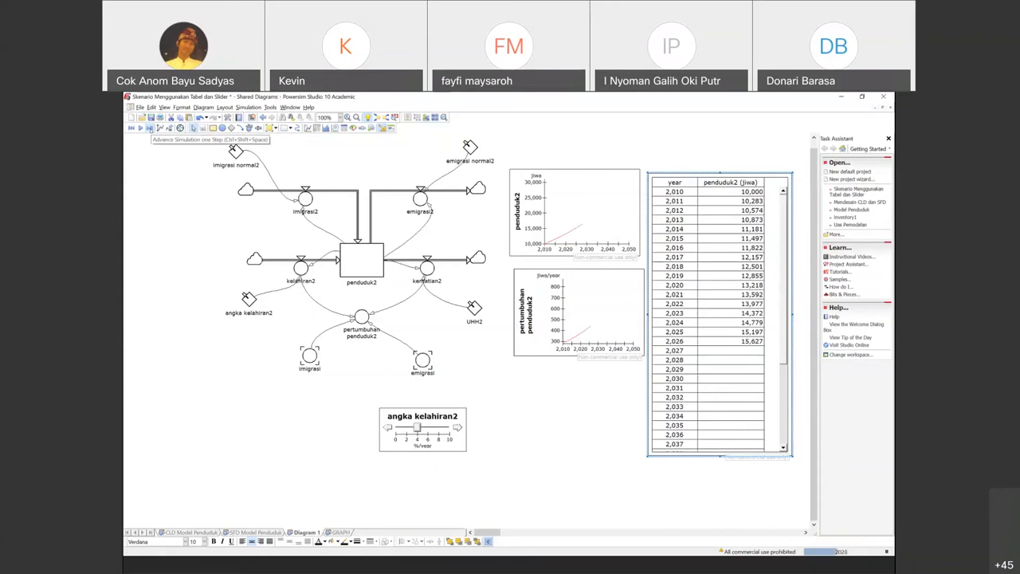
left_click(150, 128)
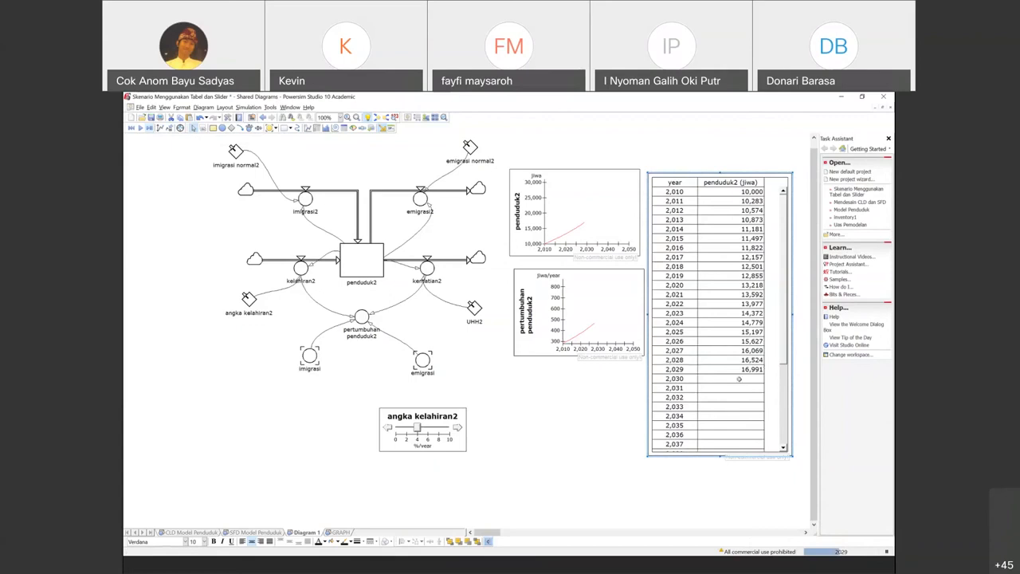
Step: Lower angka kelahiran2 to 2 %/year at 2029 and try stepping the simulation through to 2050
left_click_drag(417, 428, 406, 428)
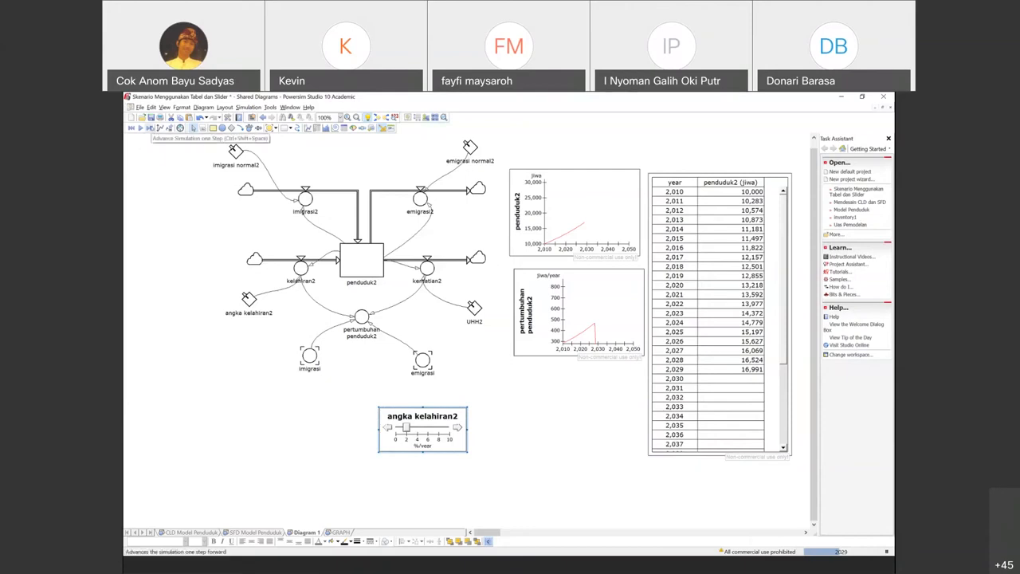
left_click(150, 127)
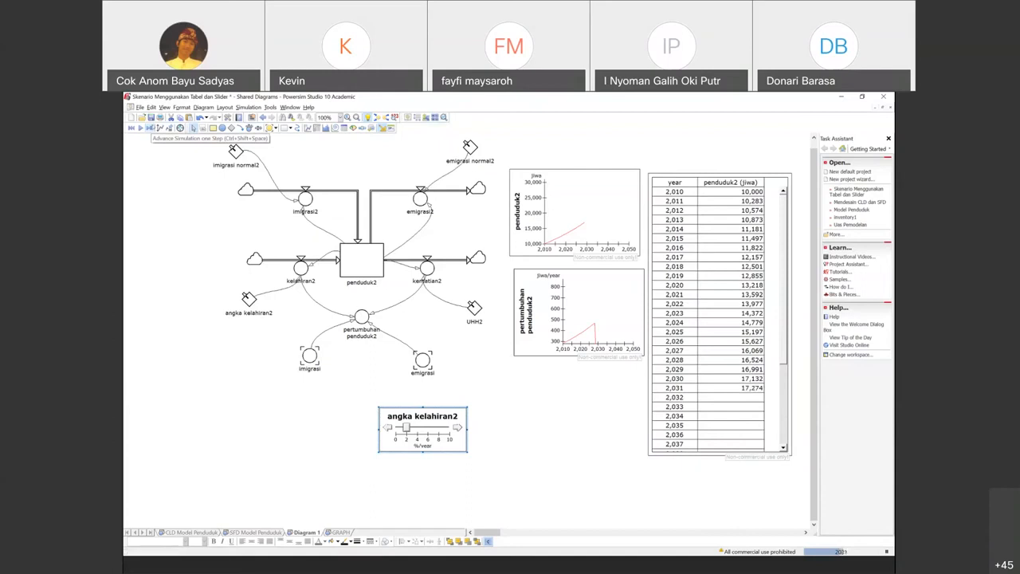
left_click(150, 127)
left_click(150, 128)
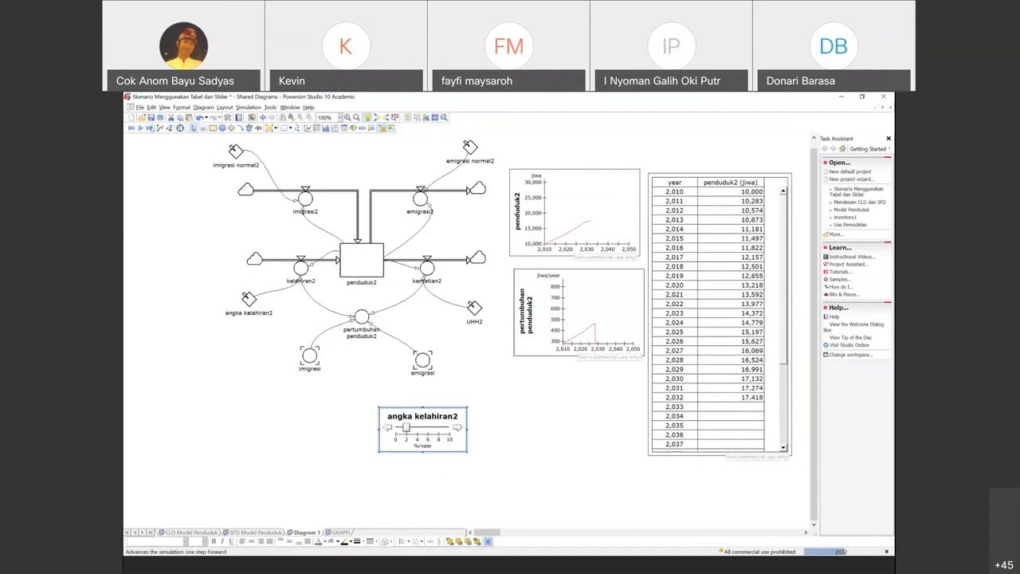
left_click(150, 129)
left_click(150, 128)
left_click(149, 128)
left_click(150, 129)
left_click(150, 128)
left_click(150, 129)
left_click(150, 128)
left_click(150, 128)
left_click(149, 129)
left_click(150, 128)
left_click(150, 128)
left_click(150, 128)
left_click(150, 128)
left_click(149, 128)
left_click(150, 128)
left_click(150, 129)
left_click(150, 128)
left_click(150, 128)
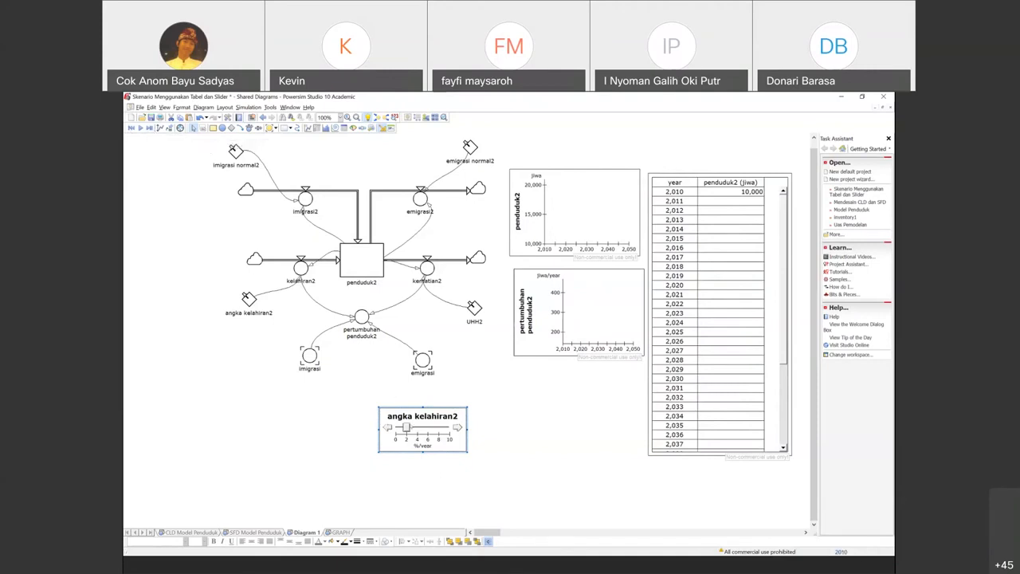
Step: Restore angka kelahiran2 and all other permanent variables to their defaults and run the simulation up to 2029
left_click_drag(406, 427, 416, 427)
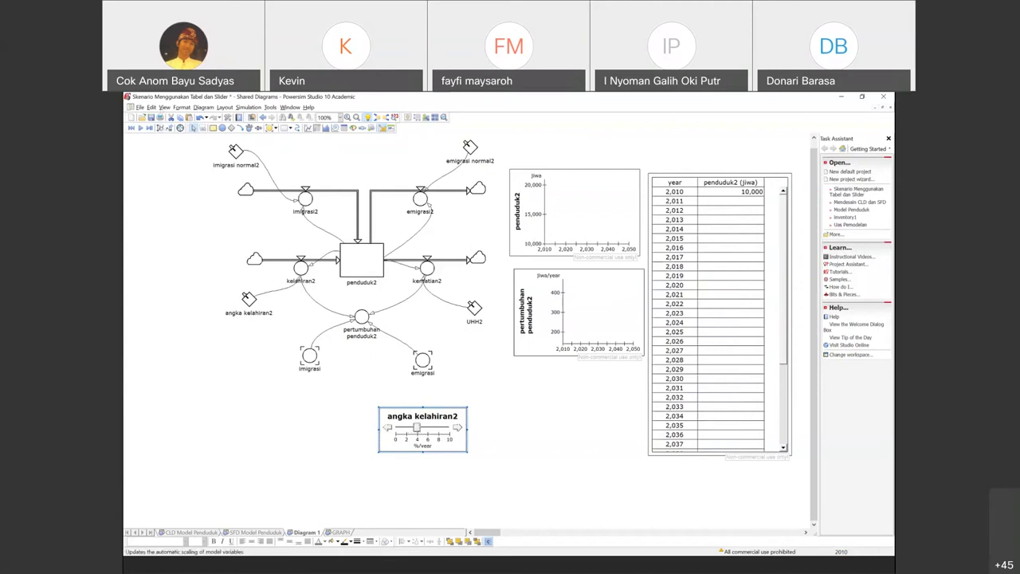
left_click(170, 129)
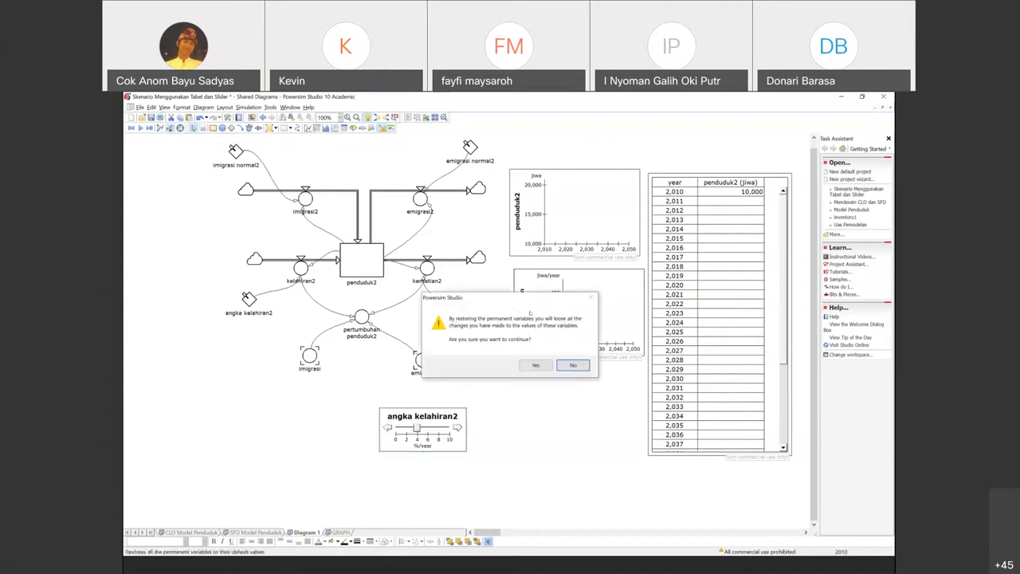
left_click(536, 365)
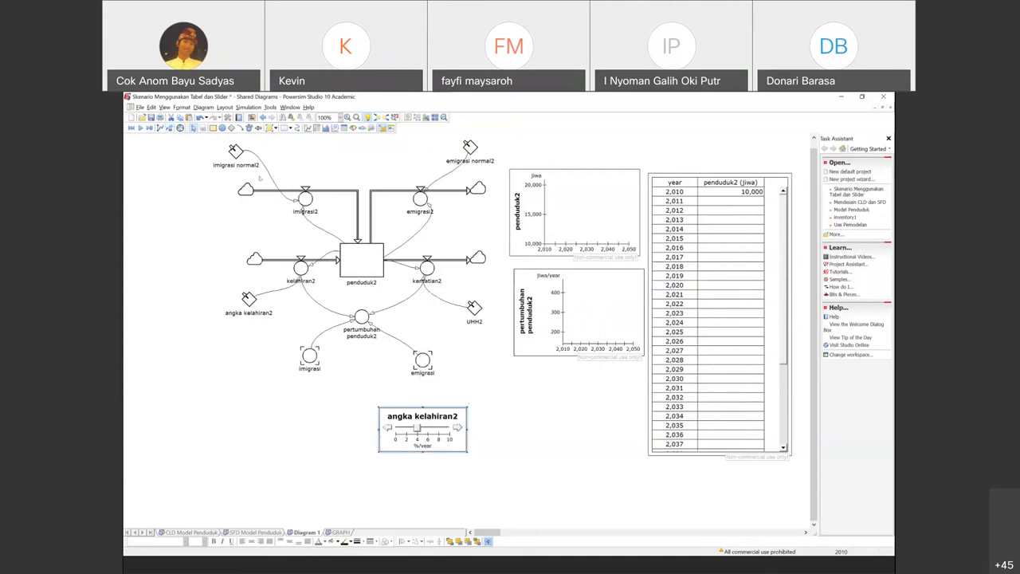
left_click(141, 129)
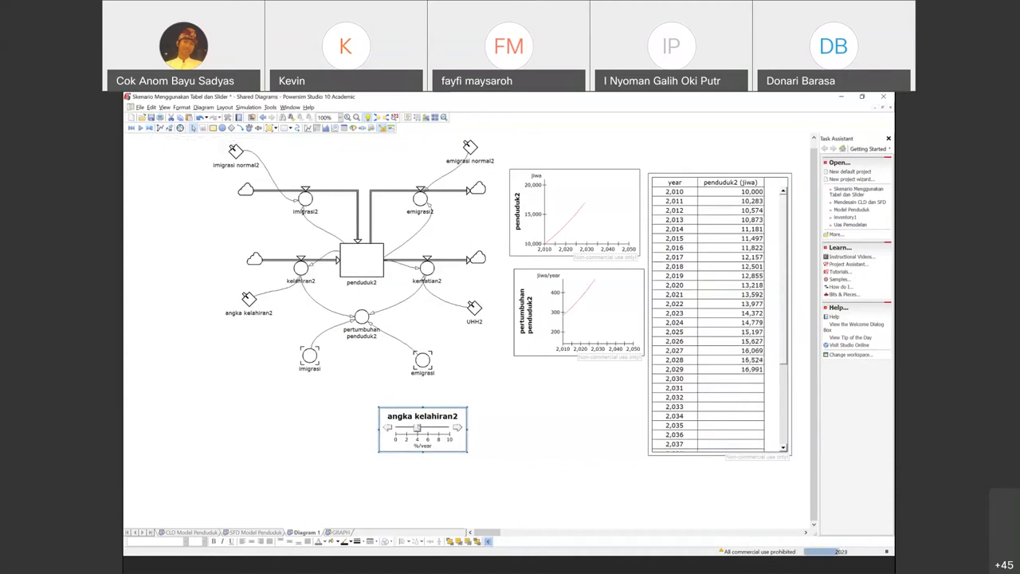
Step: Set angka kelahiran2 to 2 %/year from 2029 and advance the simulation year by year to 2042
left_click_drag(417, 428, 409, 428)
left_click_drag(410, 428, 407, 428)
left_click(148, 129)
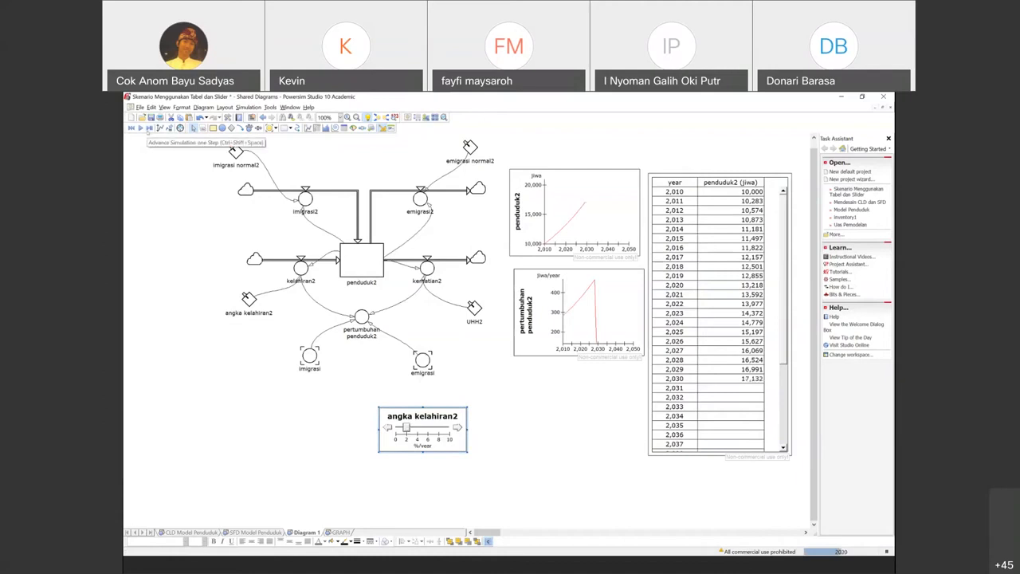
left_click(148, 130)
left_click(148, 130)
left_click(148, 130)
left_click(148, 130)
left_click(149, 130)
left_click(149, 130)
left_click(149, 130)
left_click(148, 130)
left_click(148, 130)
left_click(148, 130)
left_click(148, 130)
left_click(148, 129)
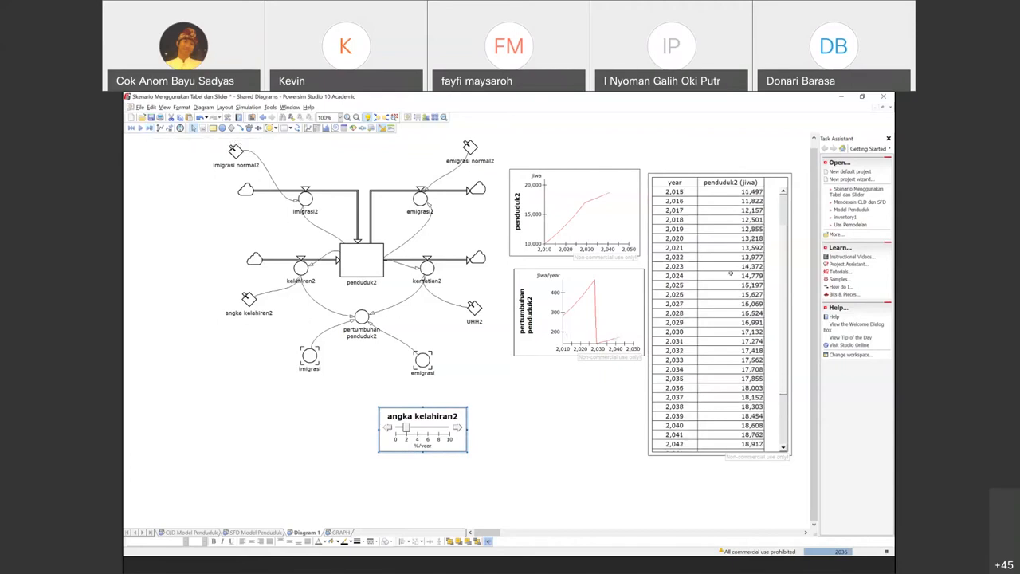
Step: Advance the simulation from 2042 to 2050 with the penduduk2 table showing its final years
left_click(730, 273)
scroll(730, 273, "down", 3)
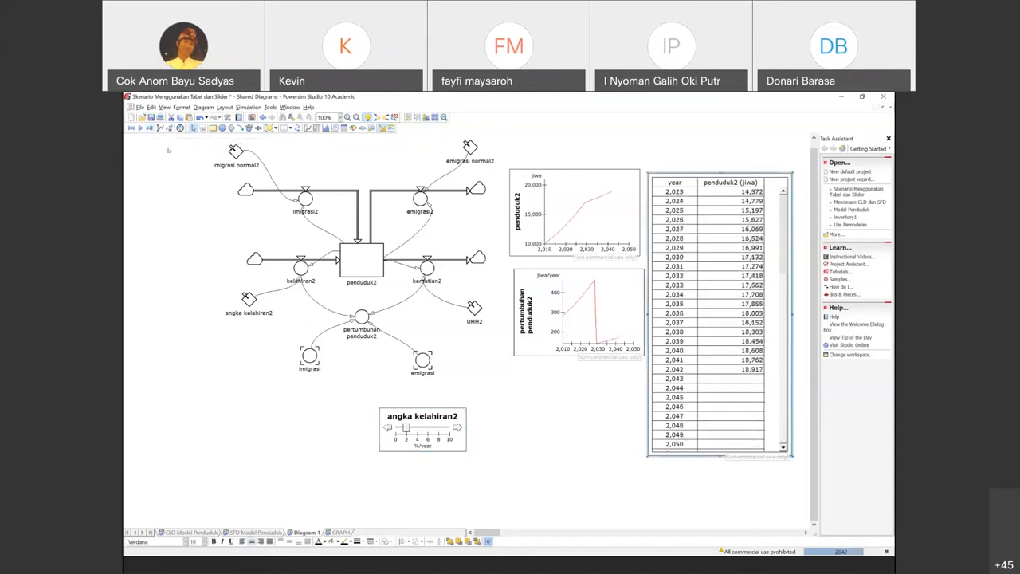
left_click(150, 130)
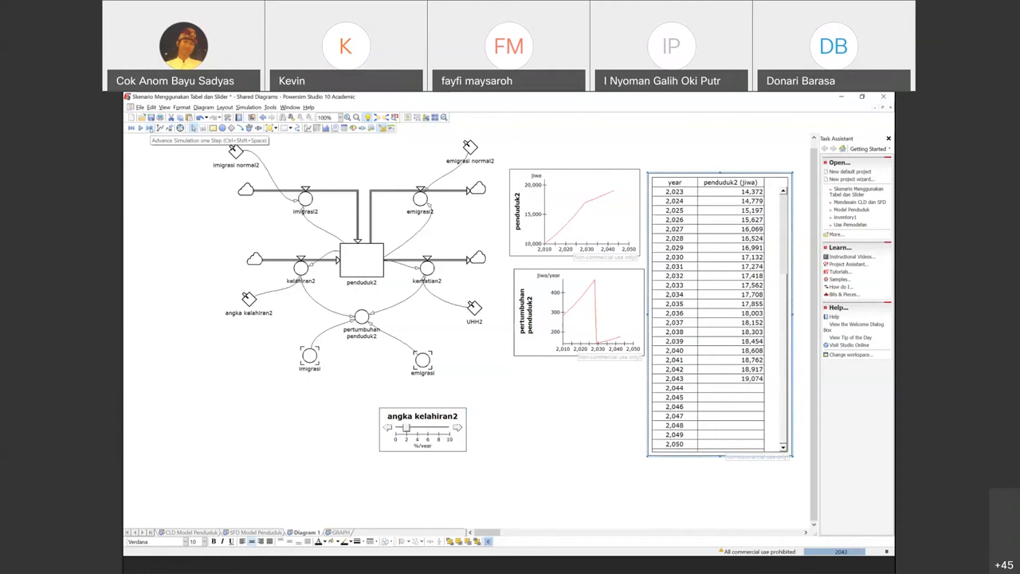
left_click(150, 130)
left_click(150, 130)
left_click(150, 130)
left_click(150, 130)
left_click(150, 130)
left_click(150, 130)
left_click(150, 130)
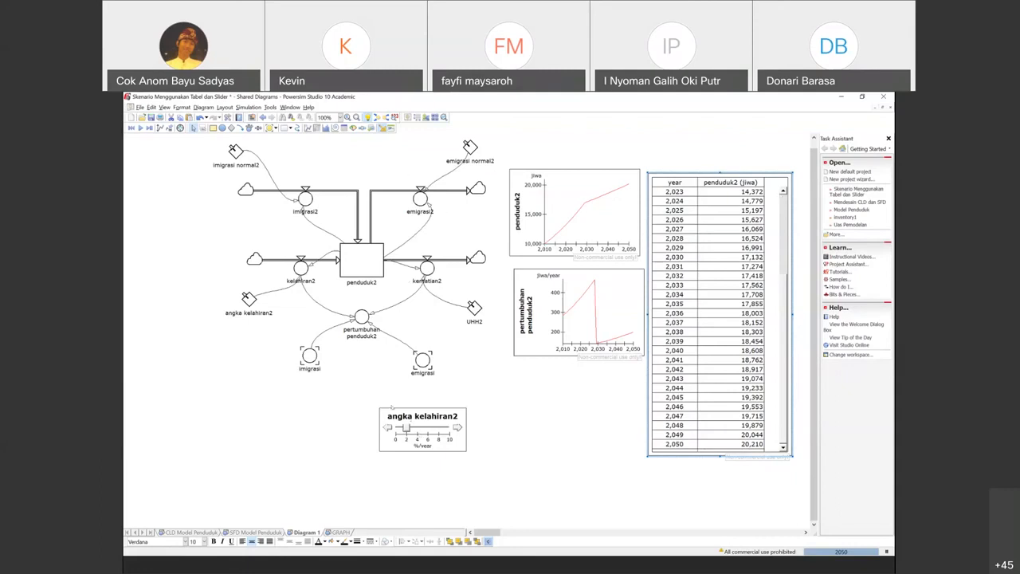
Step: Move the angka kelahiran2 slider below the imigrasi variable and rerun the simulation to 2050 with all permanent variables restored to defaults
left_click_drag(393, 408, 304, 410)
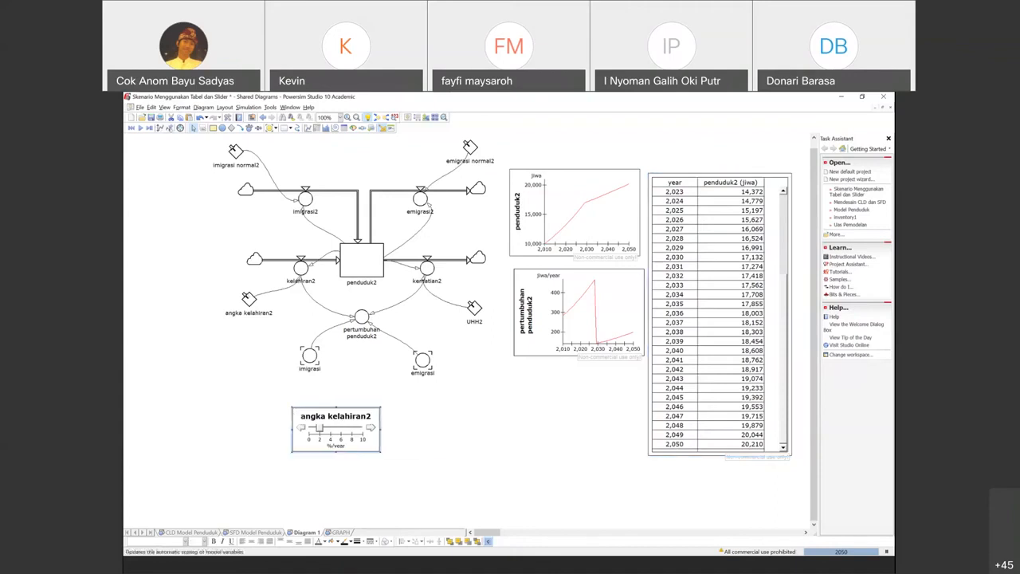
left_click(169, 127)
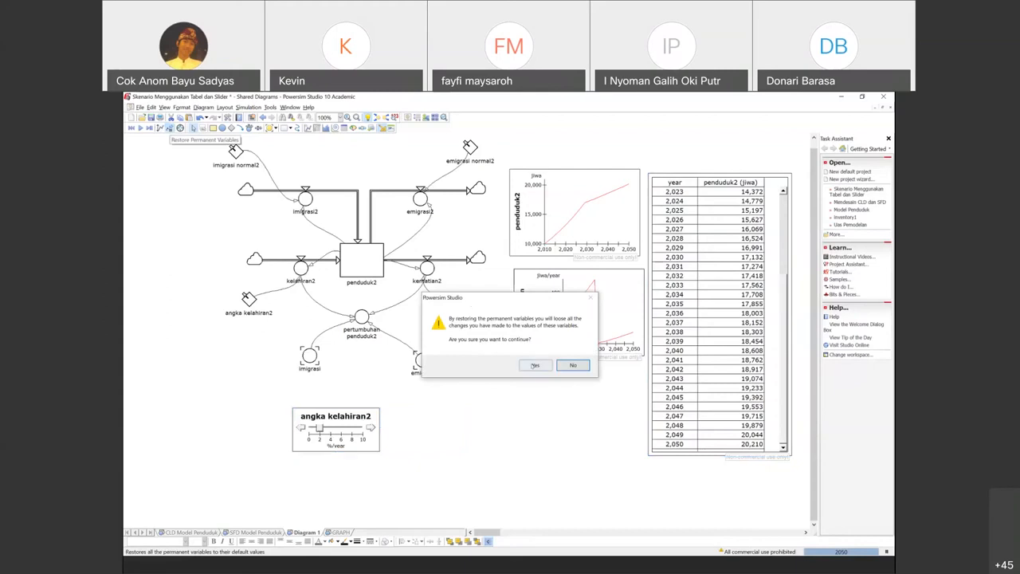
left_click(535, 365)
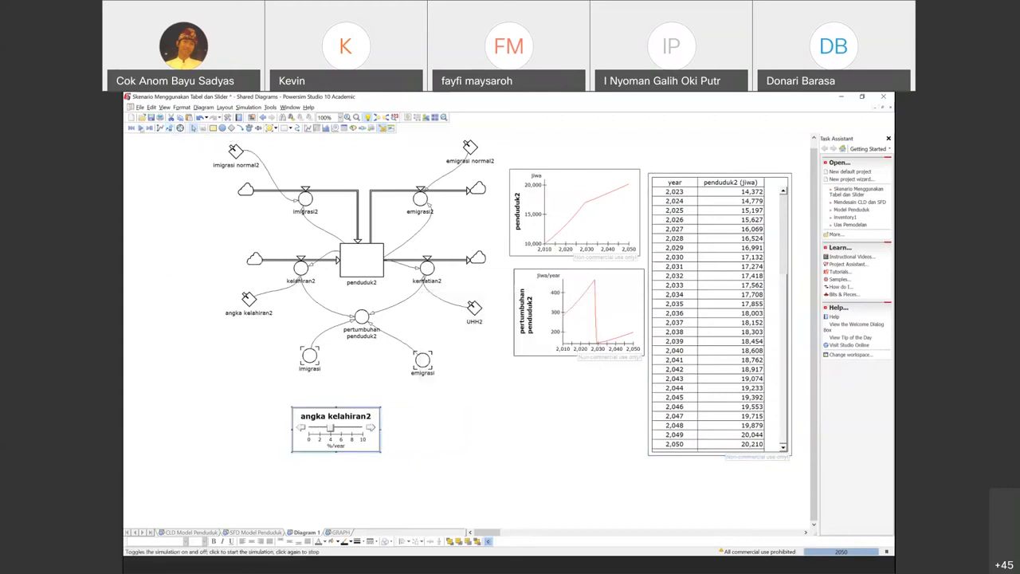
left_click(141, 128)
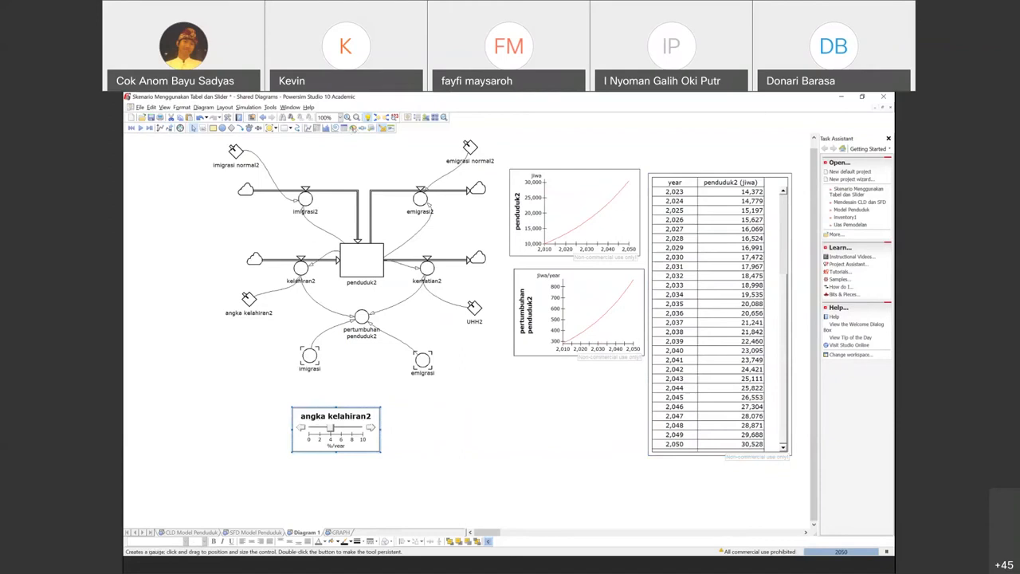
Step: Insert a table control beside the angka kelahiran2 slider and add angka kelahiran2 from the active run as its parameter
left_click(362, 127)
left_click(418, 405)
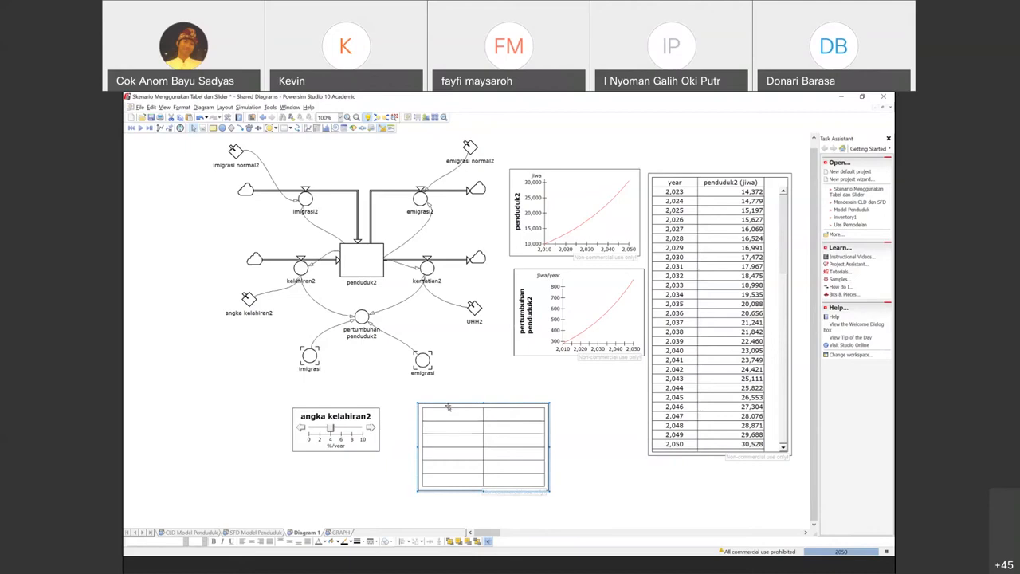
right_click(448, 407)
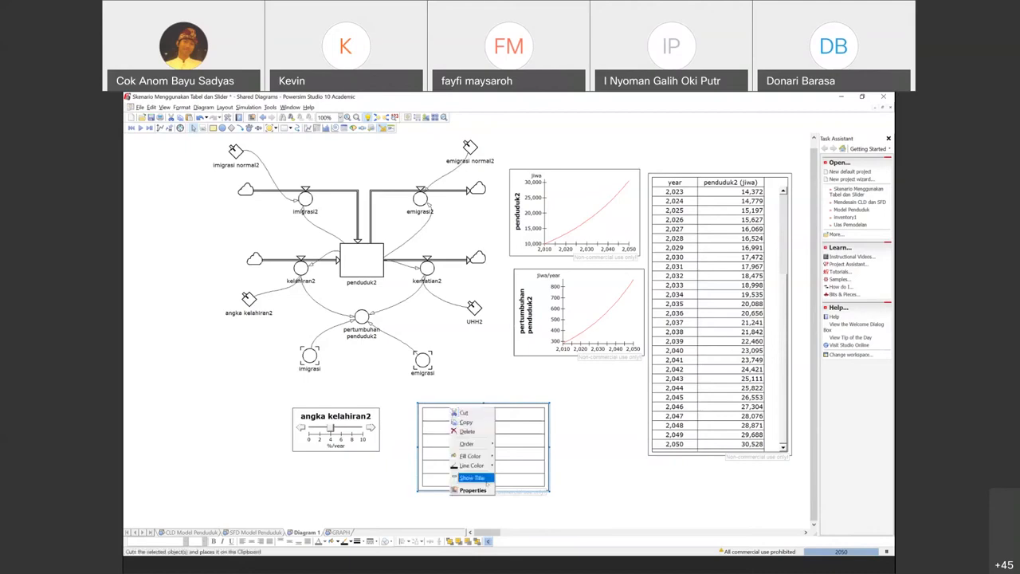
left_click(473, 490)
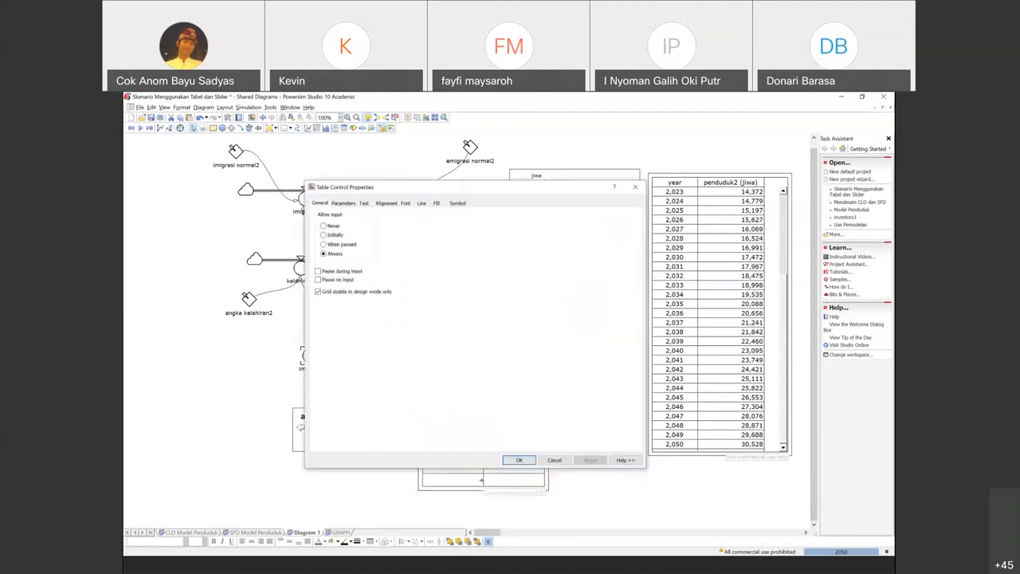
left_click(343, 204)
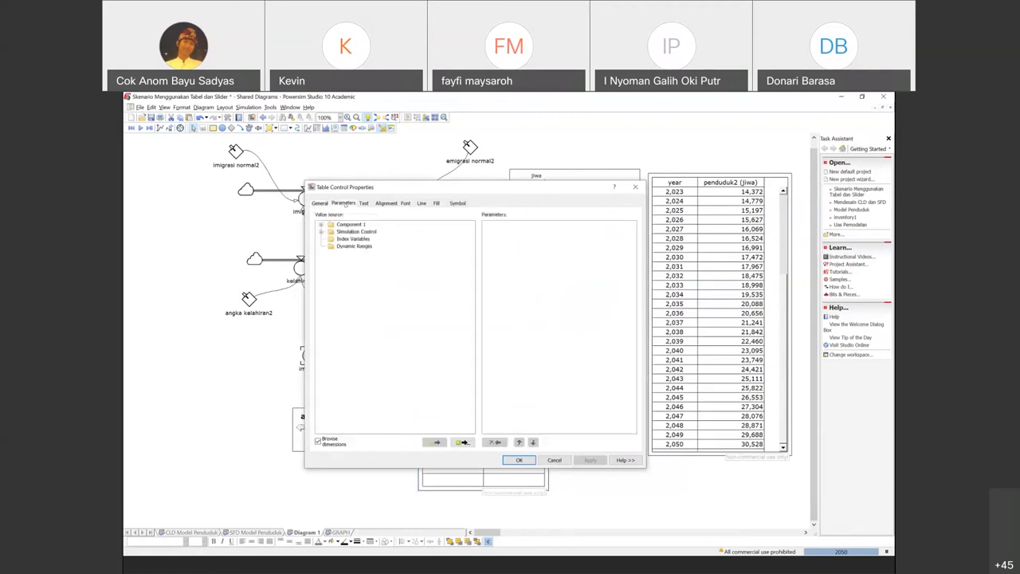
left_click(322, 225)
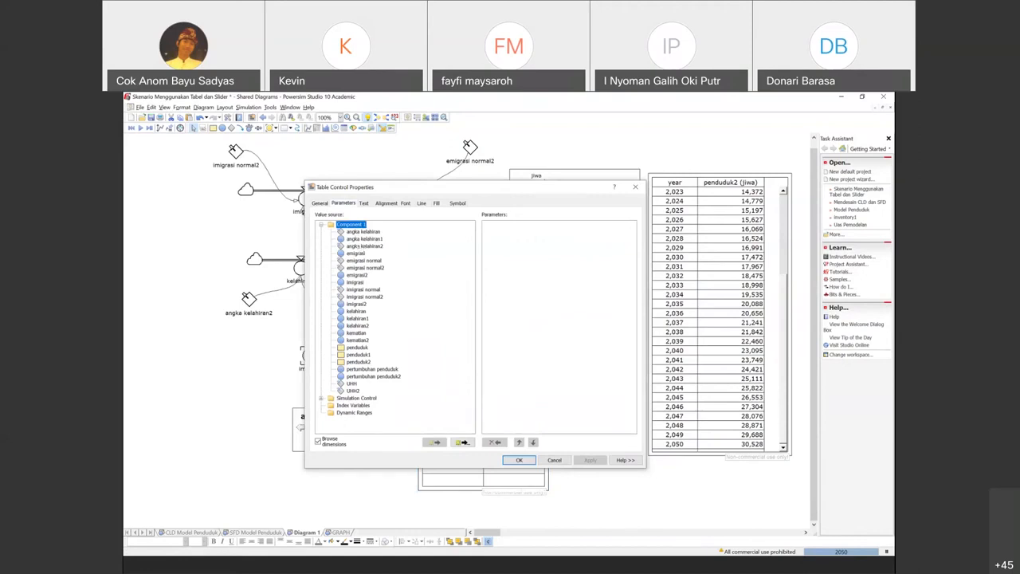
left_click(356, 247)
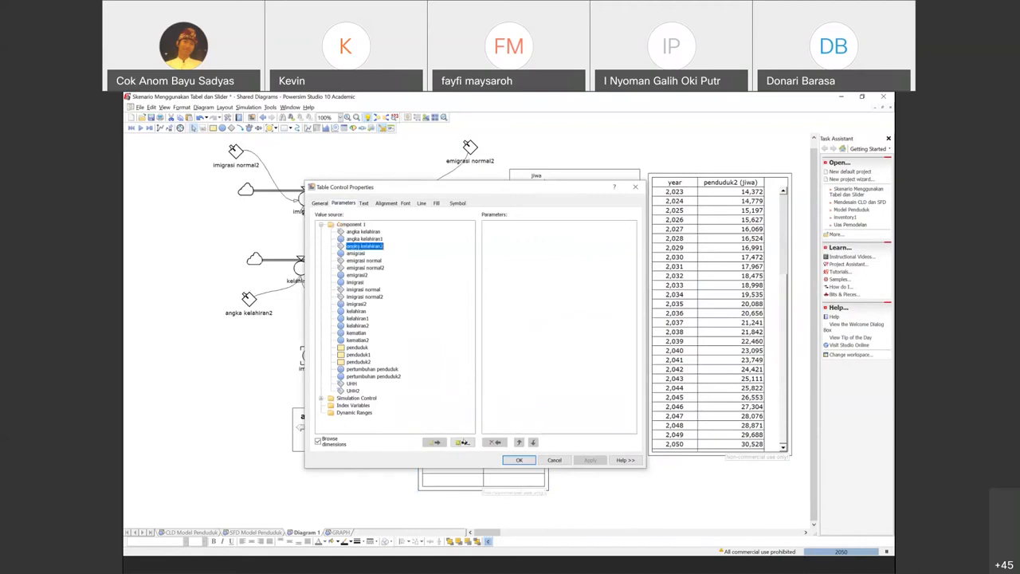
left_click(463, 442)
left_click(429, 304)
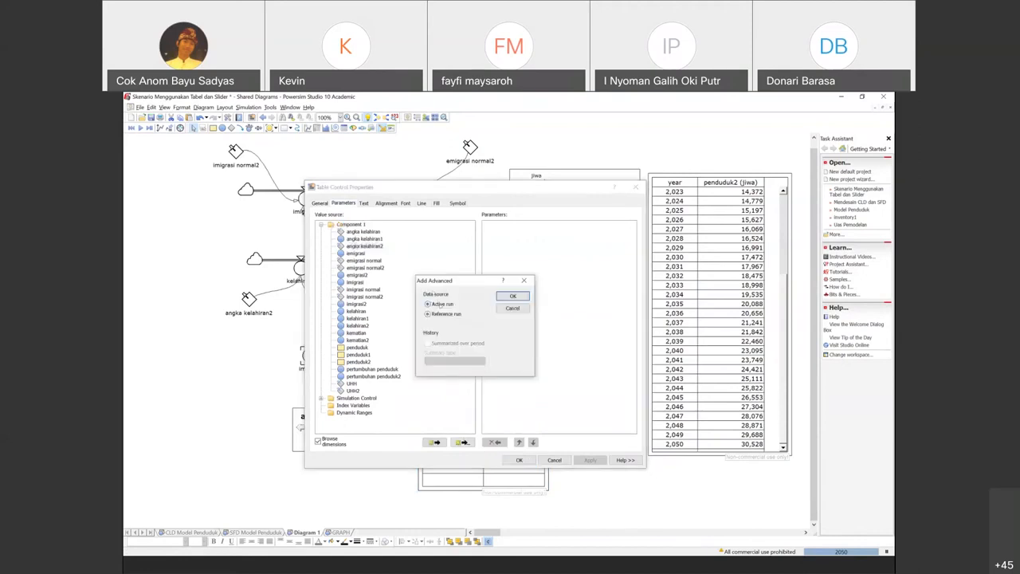
left_click(512, 296)
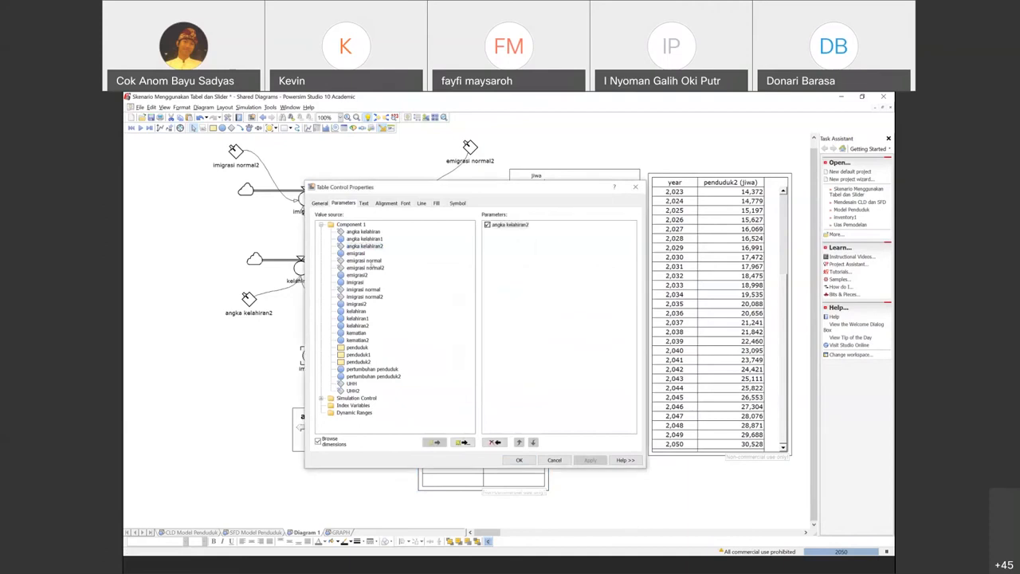
Step: Add emigrasi normal2 and imigrasi normal2 from the active run as parameters of the table control
left_click(365, 268)
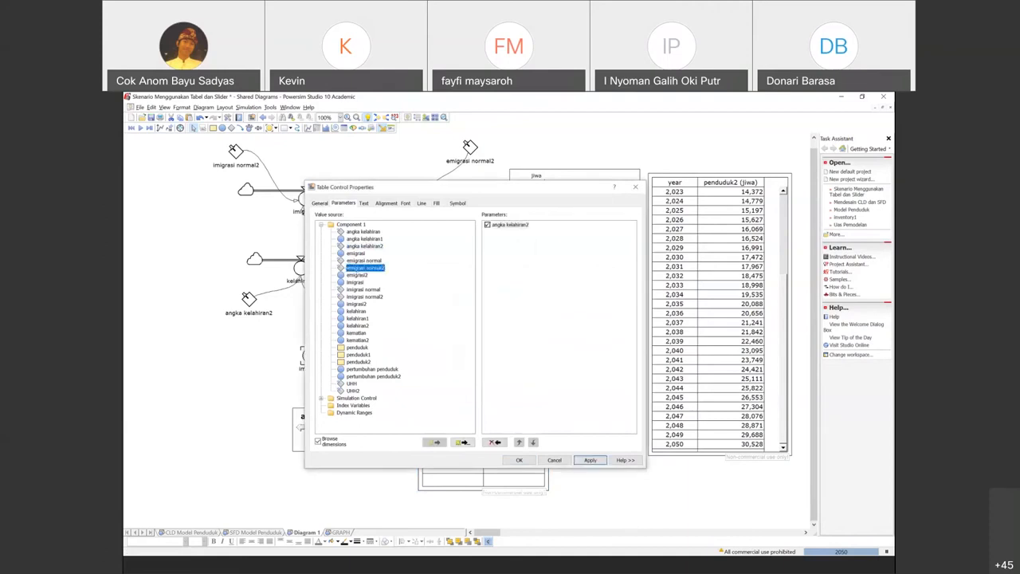
left_click(463, 442)
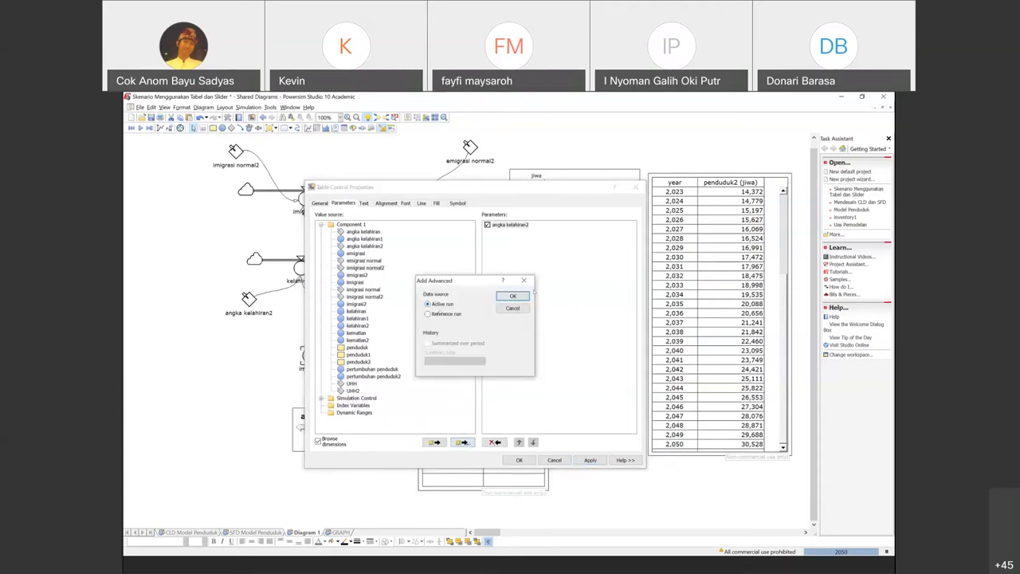
left_click(520, 295)
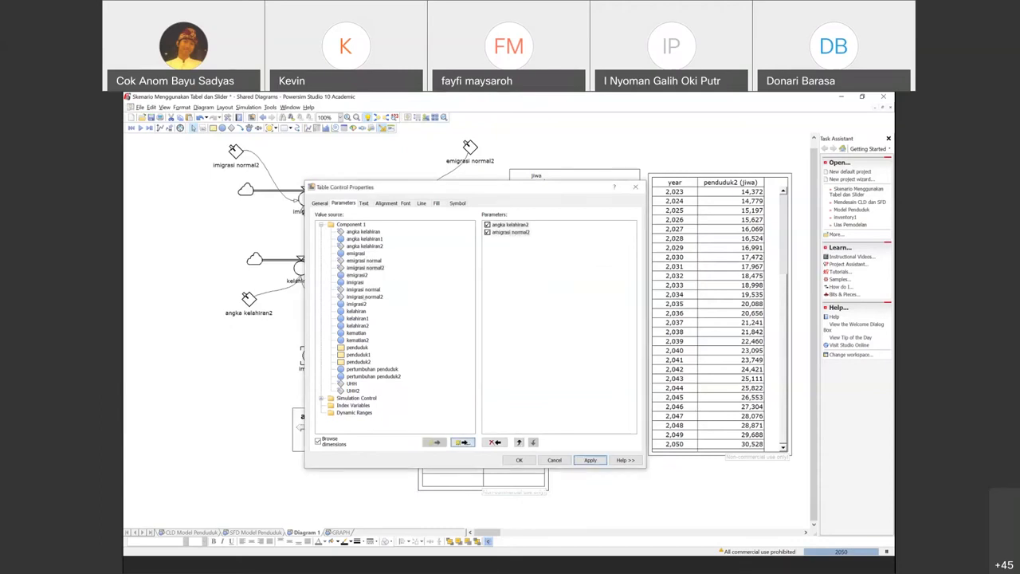
left_click(364, 295)
left_click(462, 441)
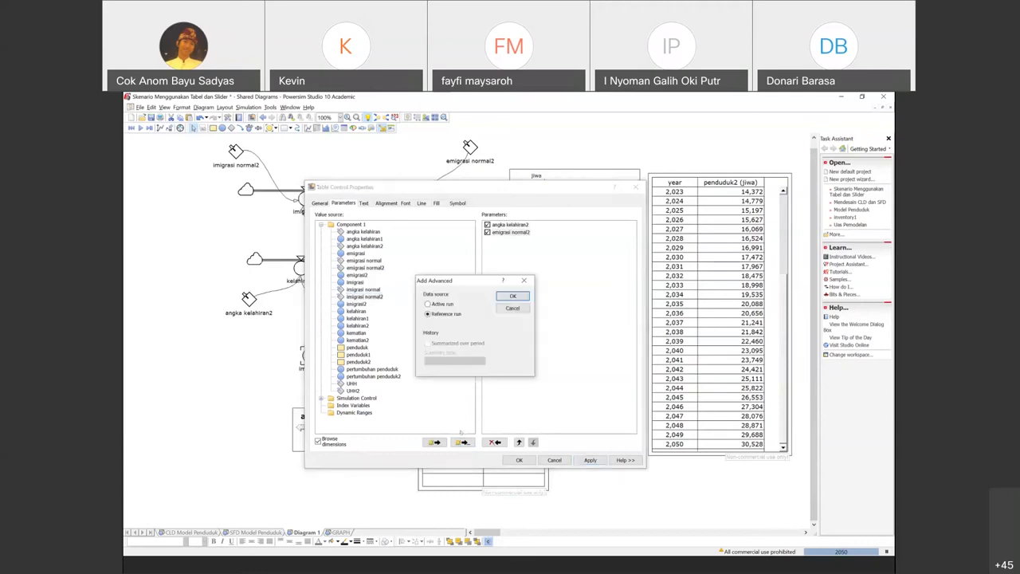
left_click(428, 304)
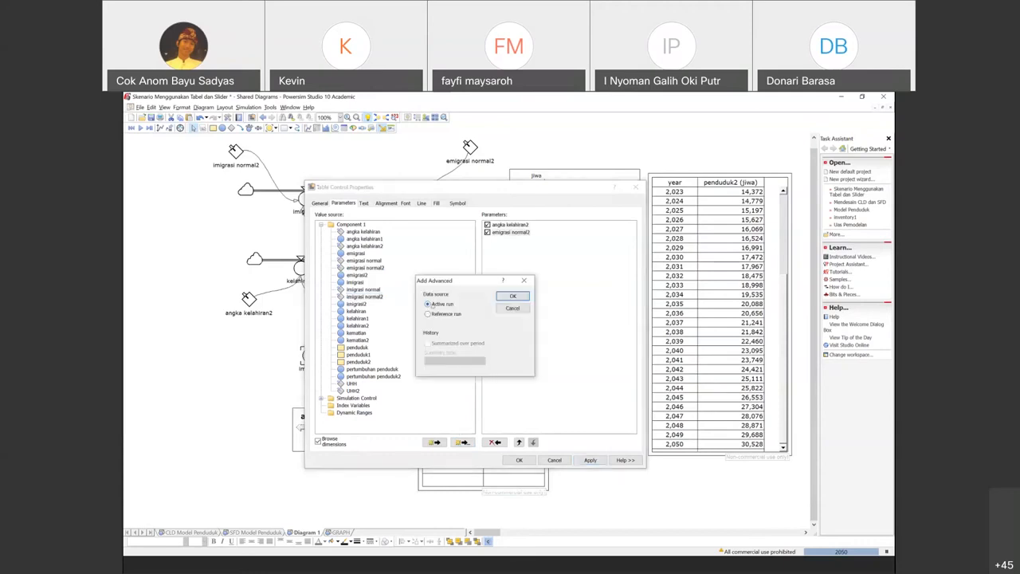
left_click(506, 295)
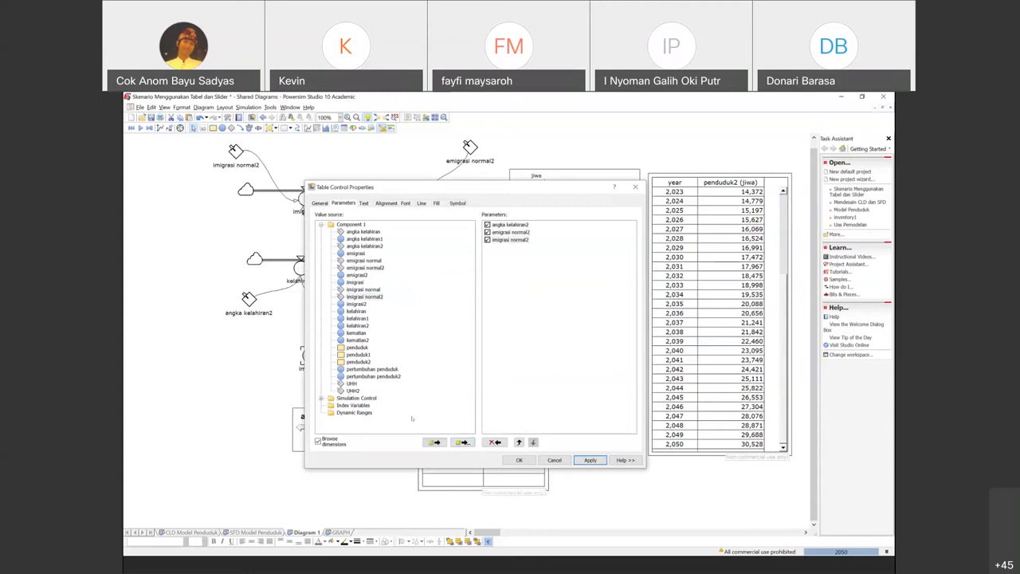
Step: Add UHH2 from the active run as the last table control parameter and accept the properties
left_click(463, 442)
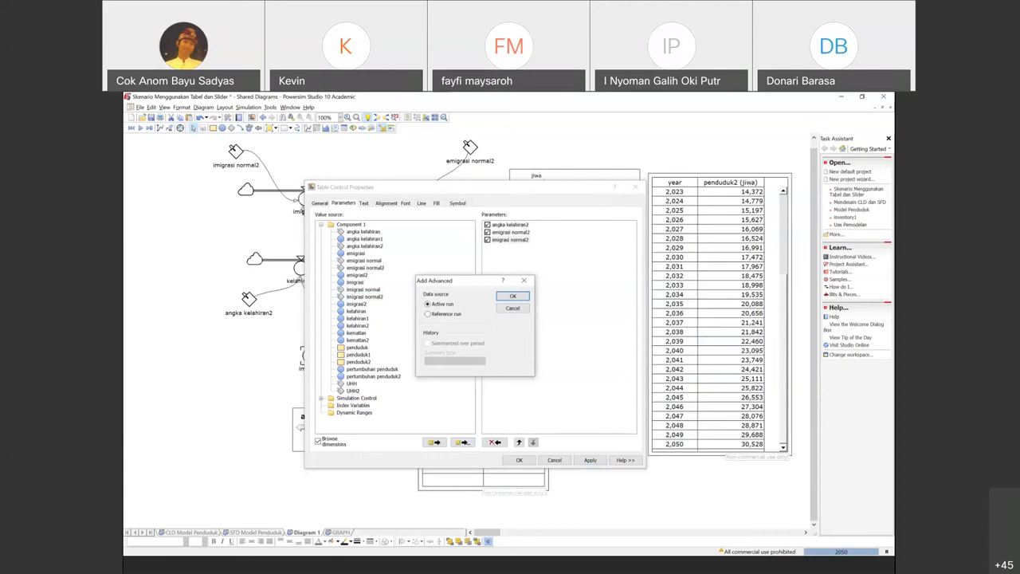
left_click(510, 297)
left_click(577, 460)
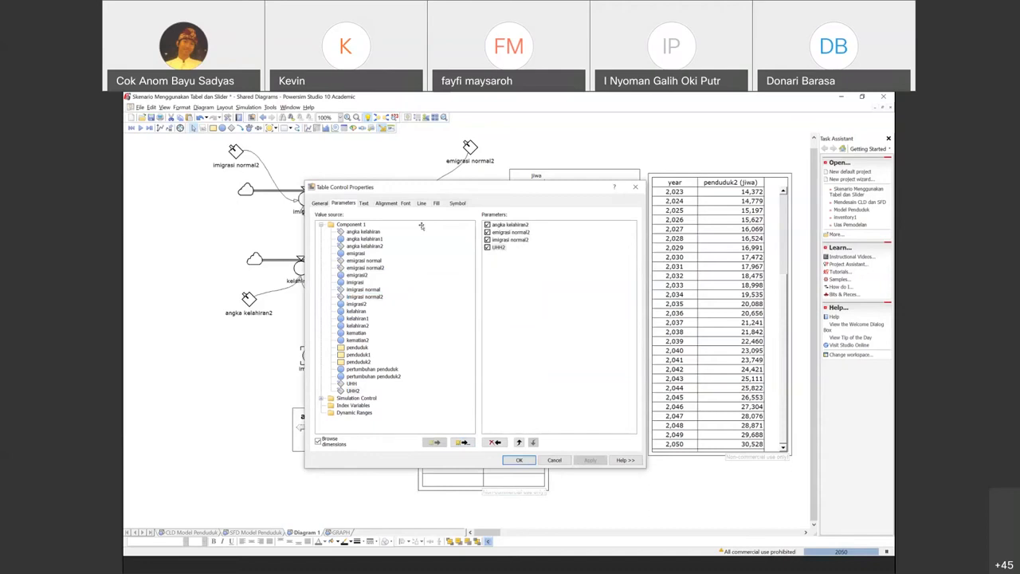
left_click(519, 461)
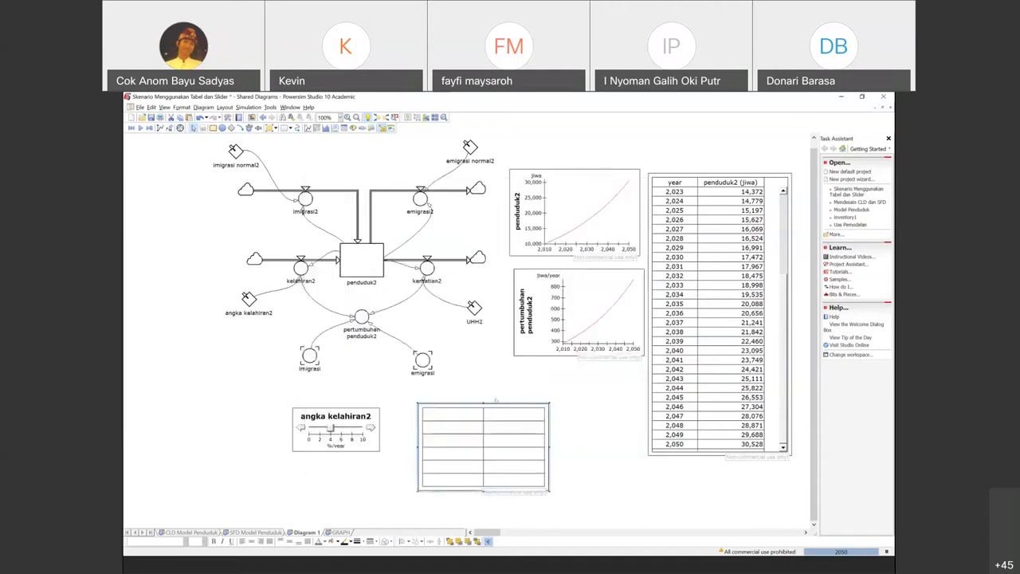
Step: Assign the parameter name angka kelahiran2 to the first cell of the table control
left_click(449, 419)
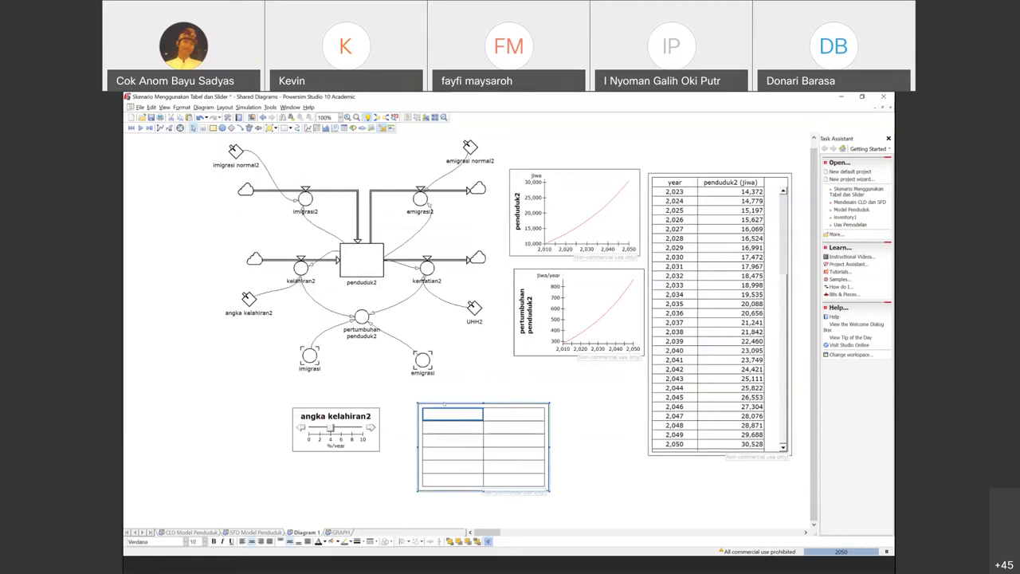
left_click(475, 383)
left_click(518, 417)
left_click(452, 418)
left_click(463, 447)
left_click(461, 414)
right_click(461, 414)
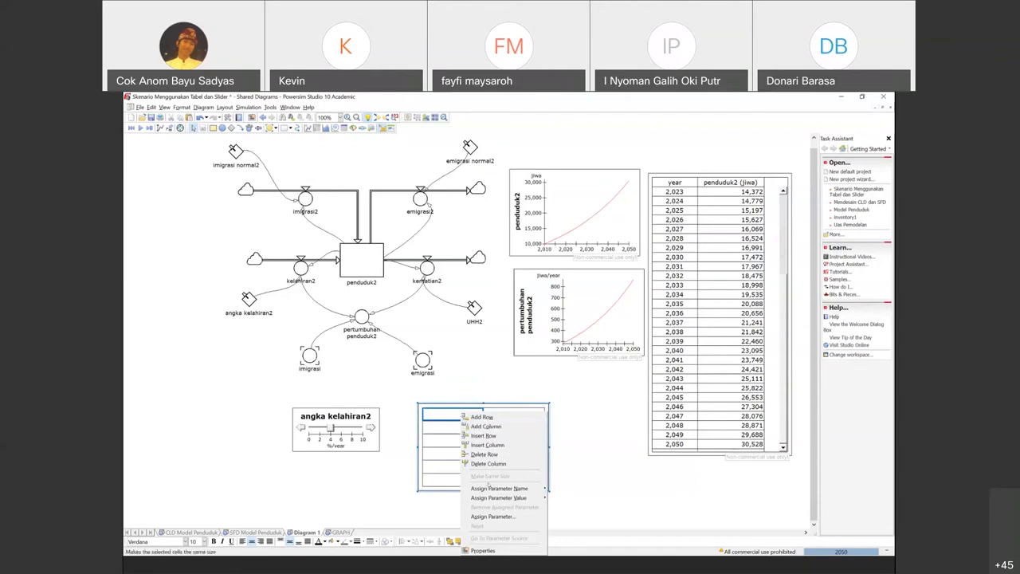
mouse_move(490, 487)
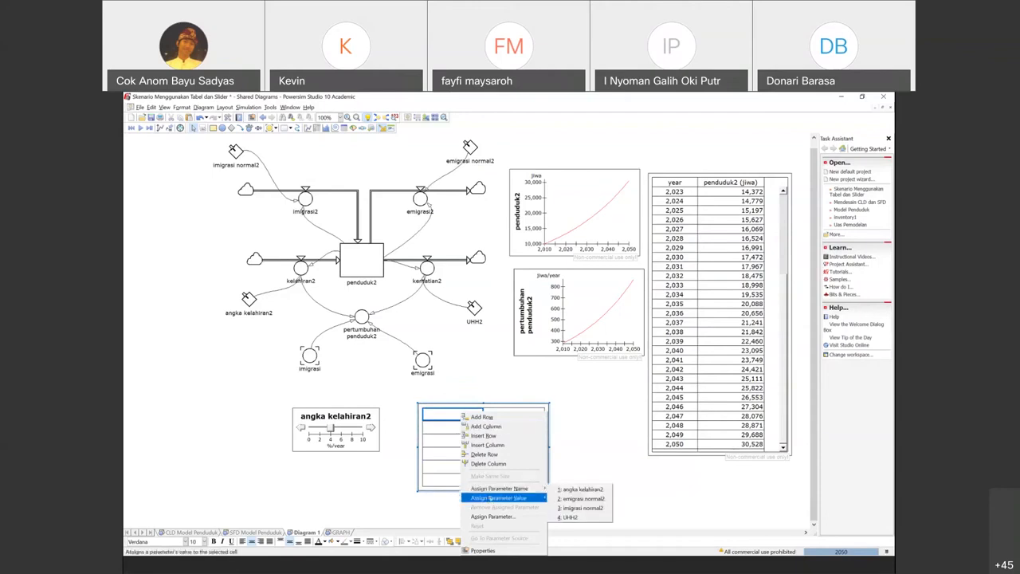
mouse_move(492, 499)
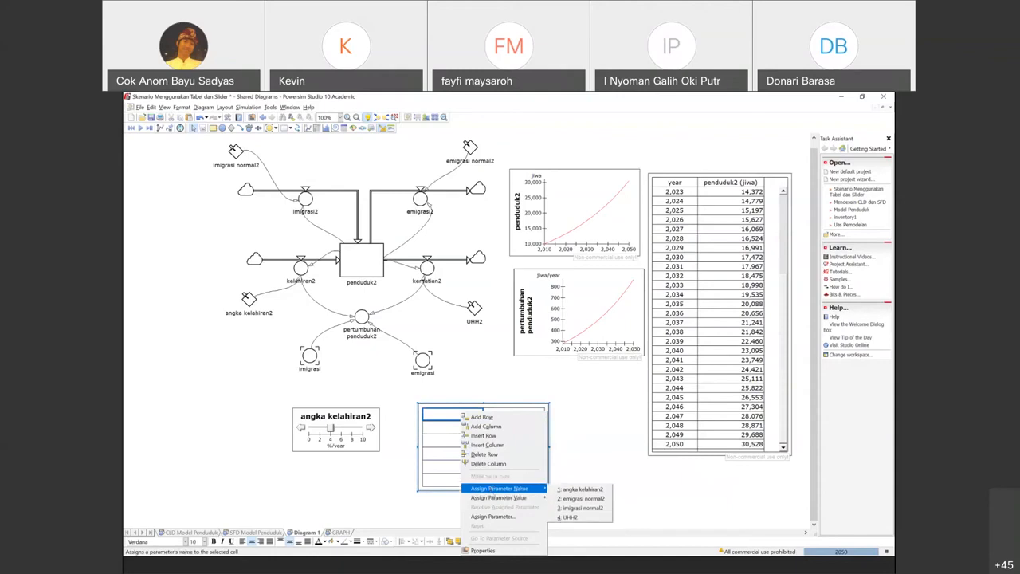
left_click(559, 488)
left_click(295, 404)
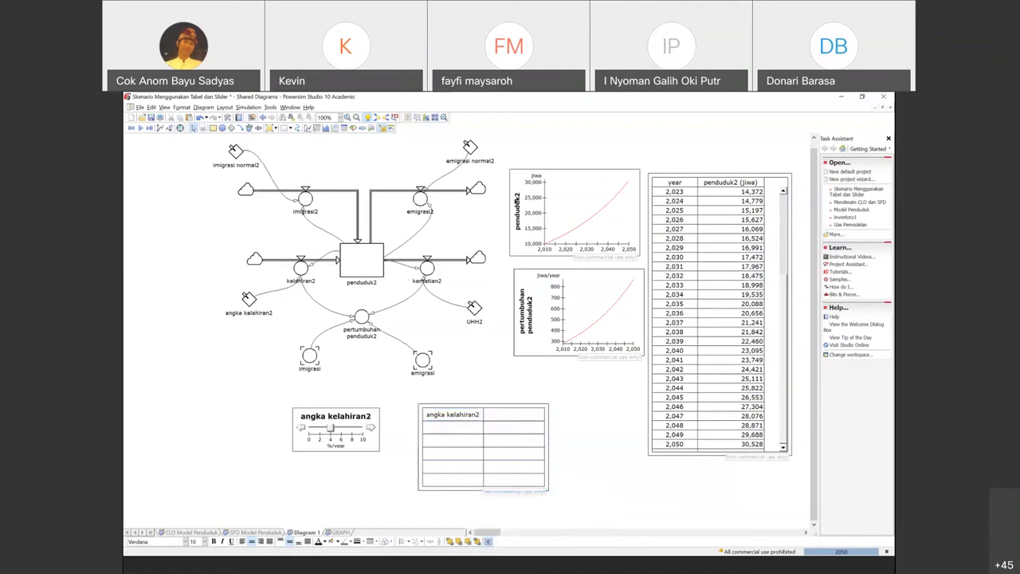
Step: Try placing the UHH2 variable directly in the cell below the angka kelahiran2 name, and undo it
left_click(301, 328)
left_click_drag(474, 307, 463, 427)
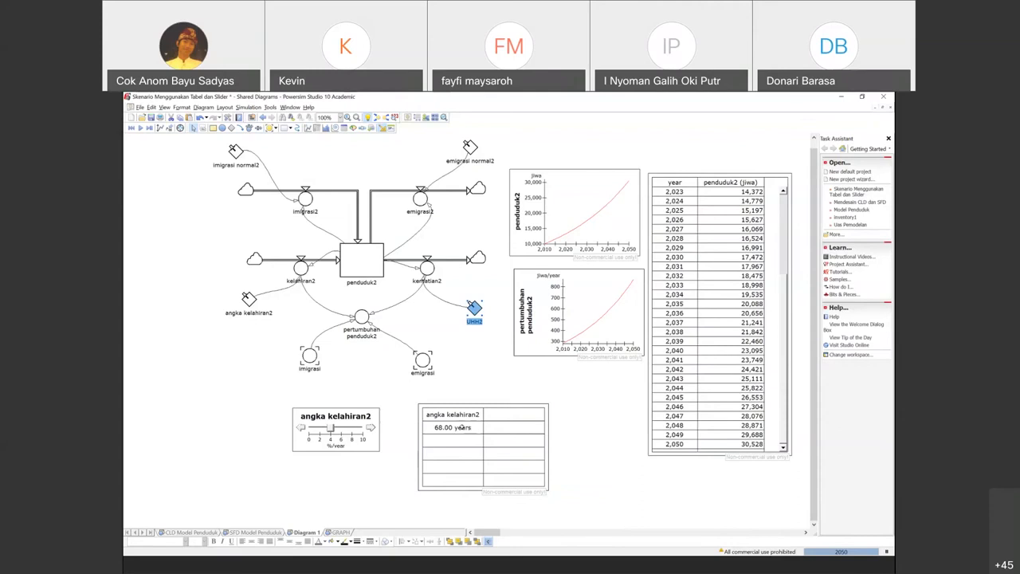
key("ctrl+z")
Step: Assign the parameter value of angka kelahiran2 to the cell beside its name
right_click(511, 415)
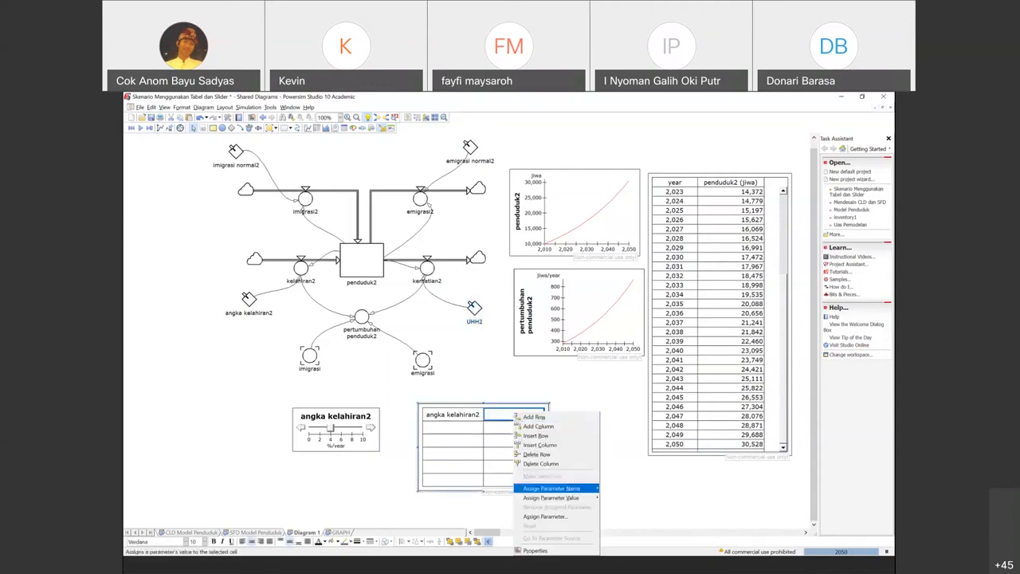
mouse_move(558, 497)
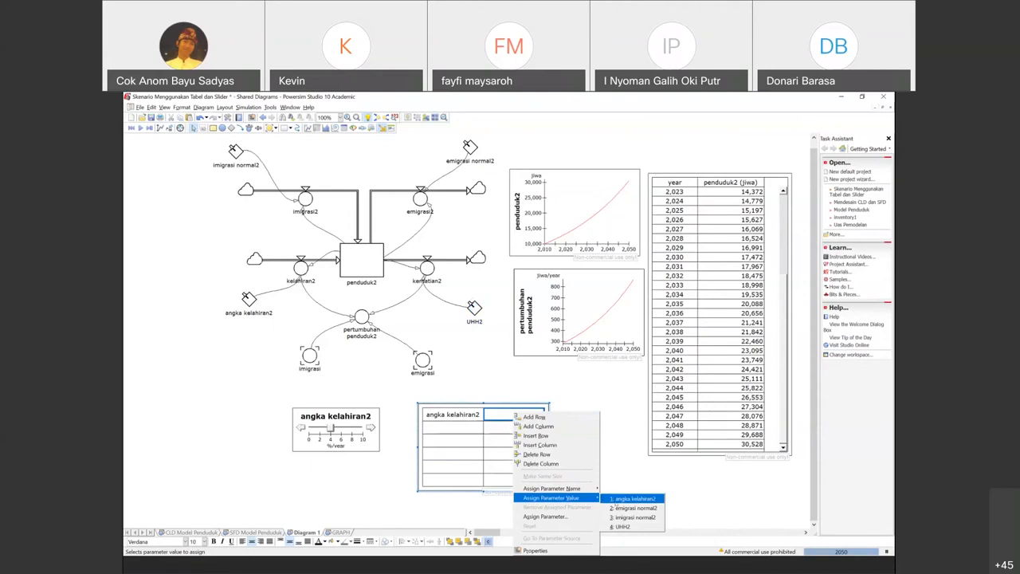
left_click(630, 499)
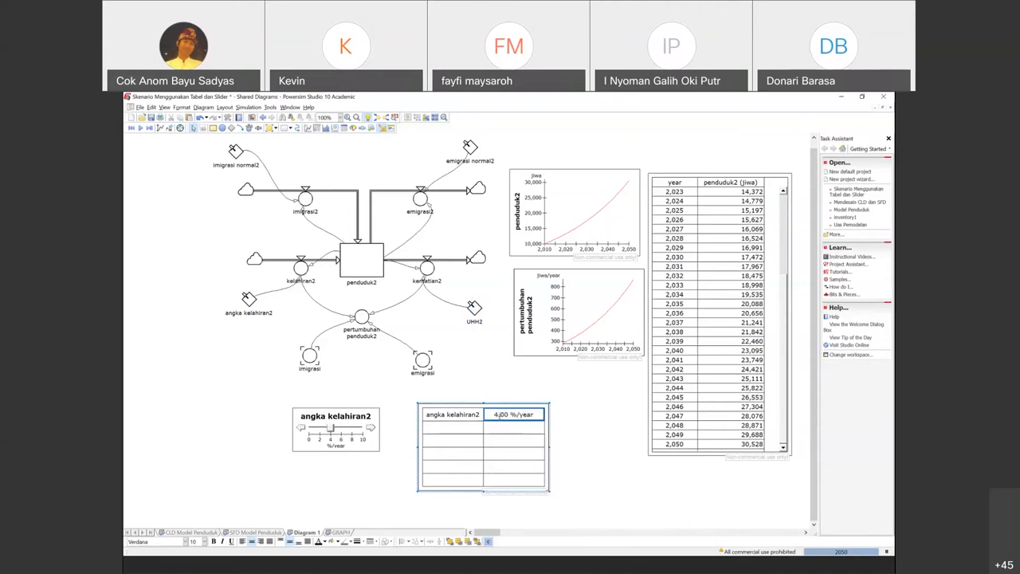
Step: Assign the parameter name UHH2 to the first cell of the table control's second row
left_click(455, 431)
left_click(455, 440)
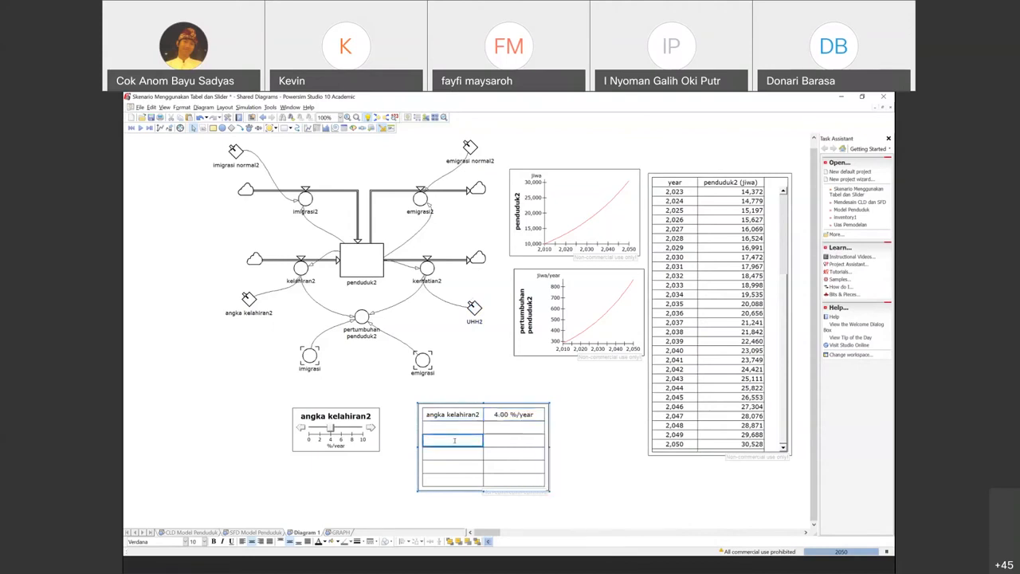
left_click(473, 430)
right_click(474, 430)
mouse_move(526, 489)
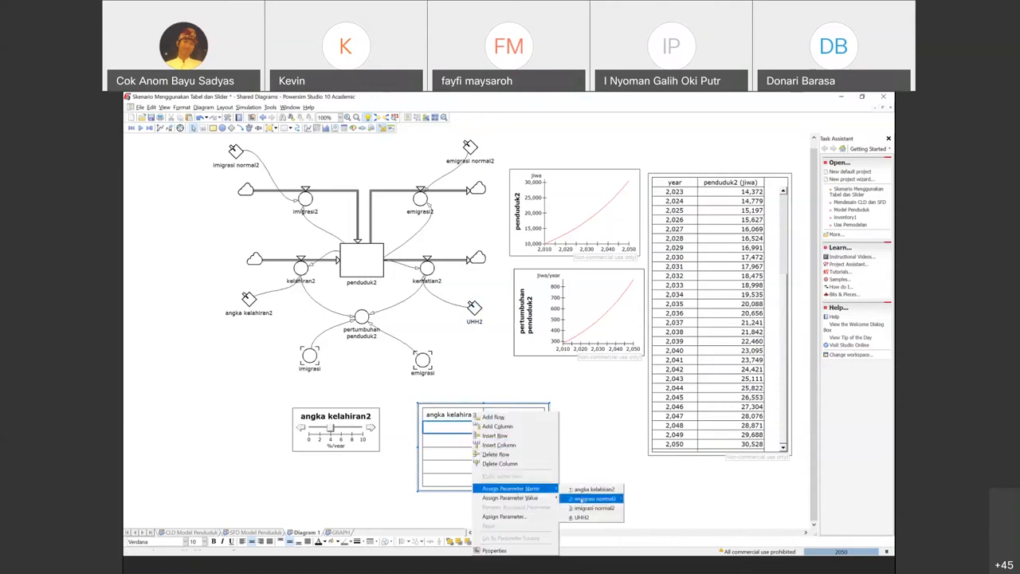
left_click(584, 518)
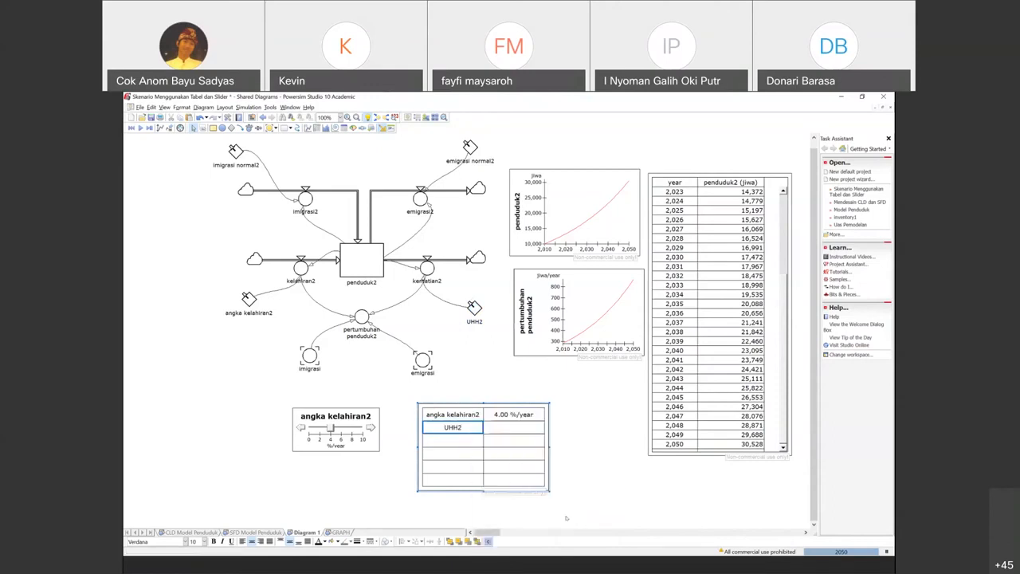
Step: Assign the parameter names imigrasi normal2 and emigrasi normal2 to the first cells of the third and fourth rows
right_click(474, 444)
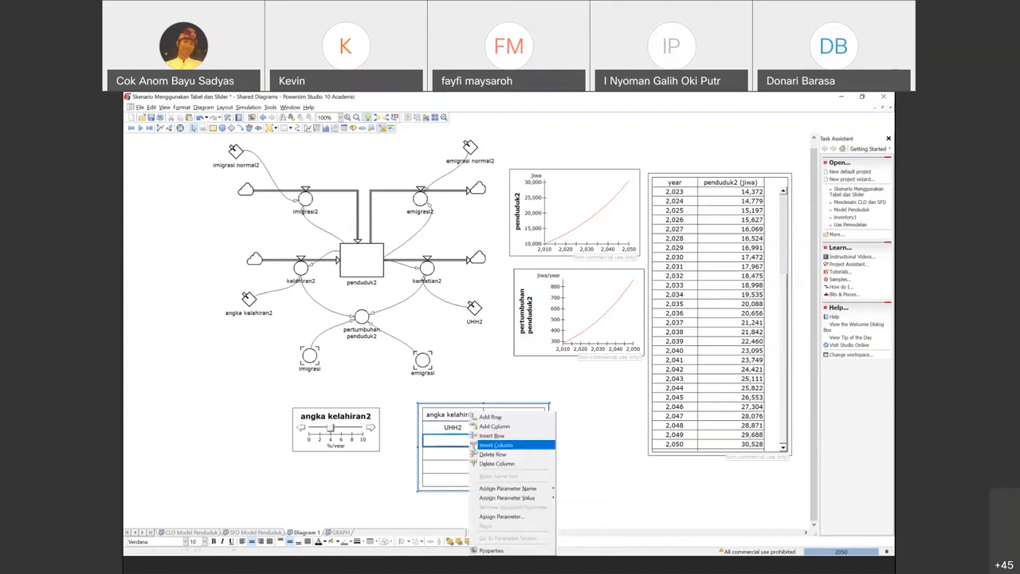
mouse_move(530, 487)
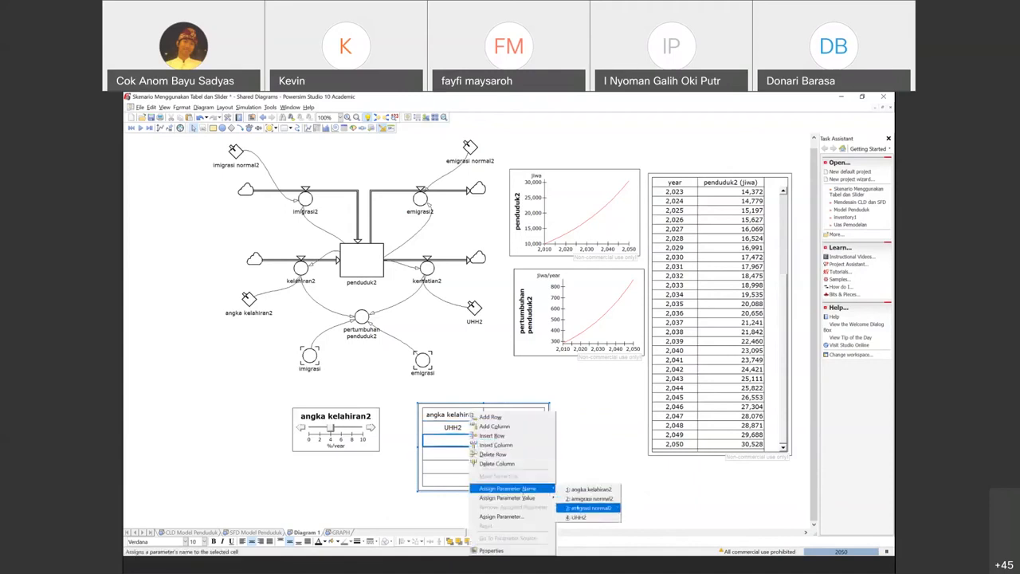
left_click(588, 508)
left_click(463, 452)
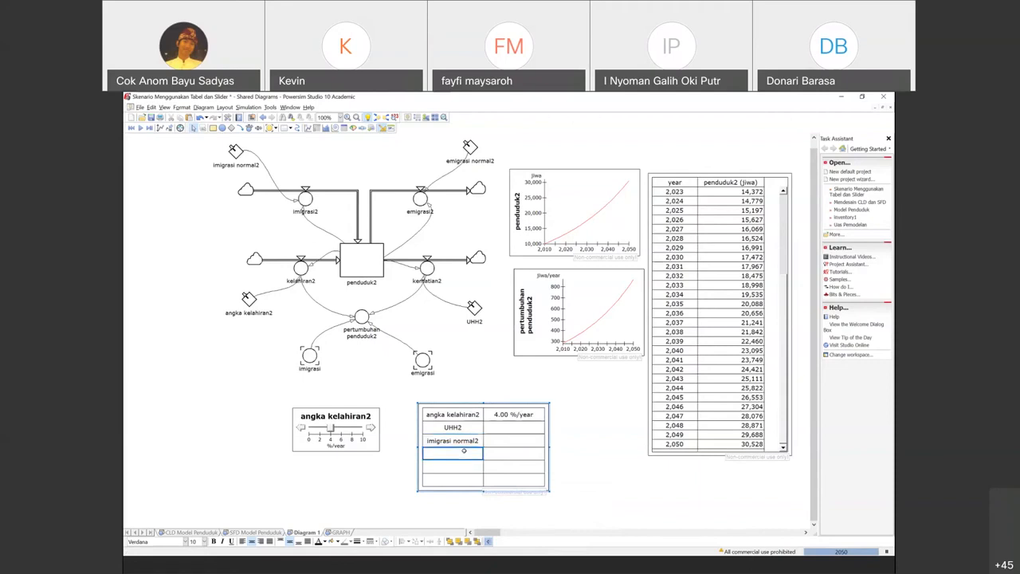
right_click(464, 453)
mouse_move(510, 488)
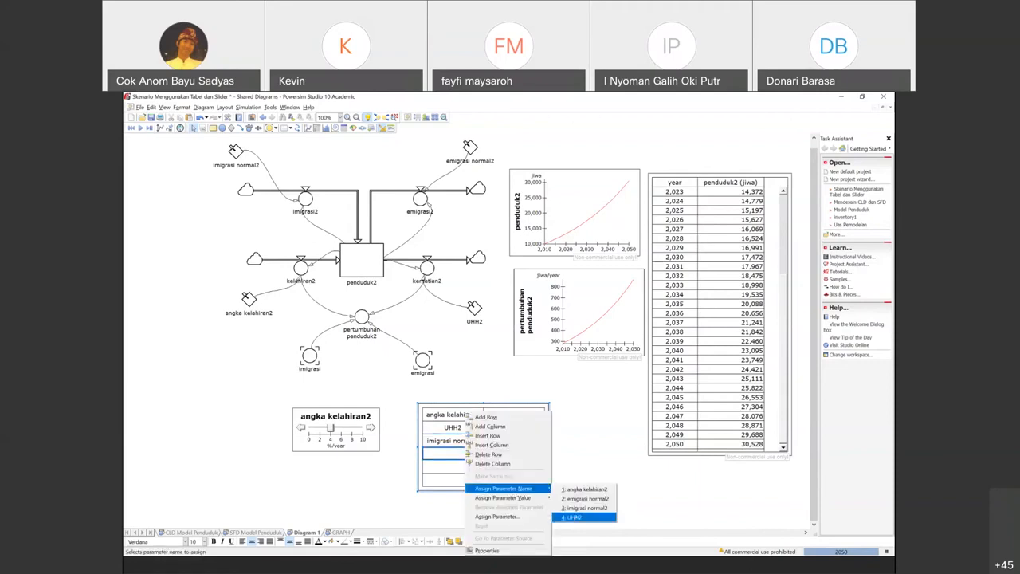
left_click(587, 499)
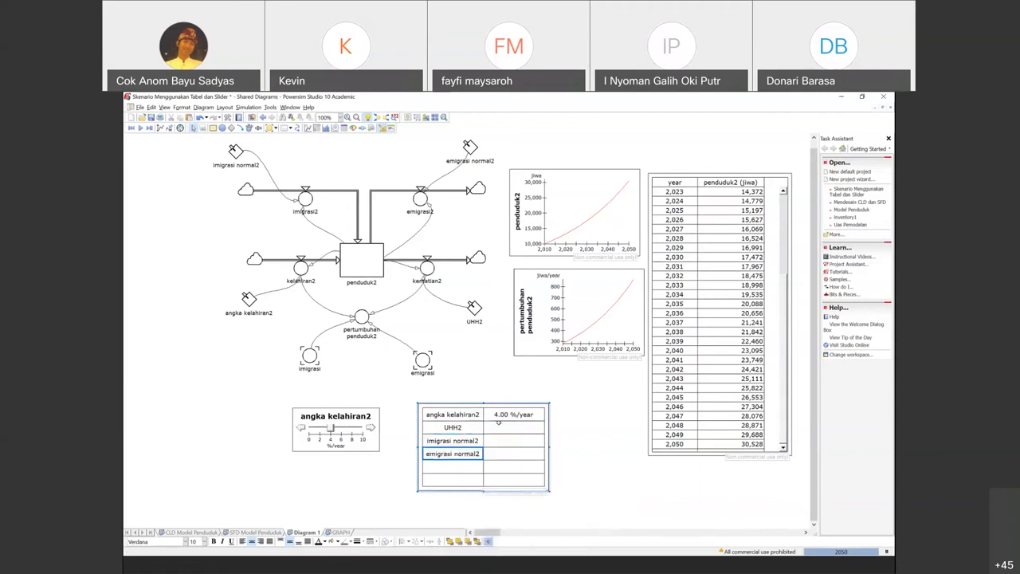
Step: Assign the parameter value of UHH2 to the cell beside its name
left_click(513, 427)
right_click(513, 427)
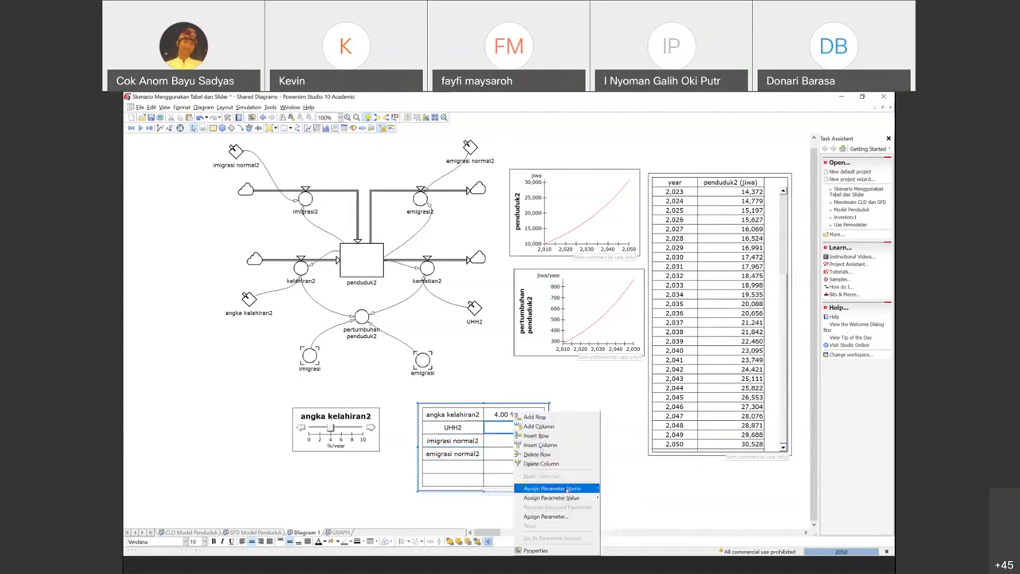
mouse_move(562, 497)
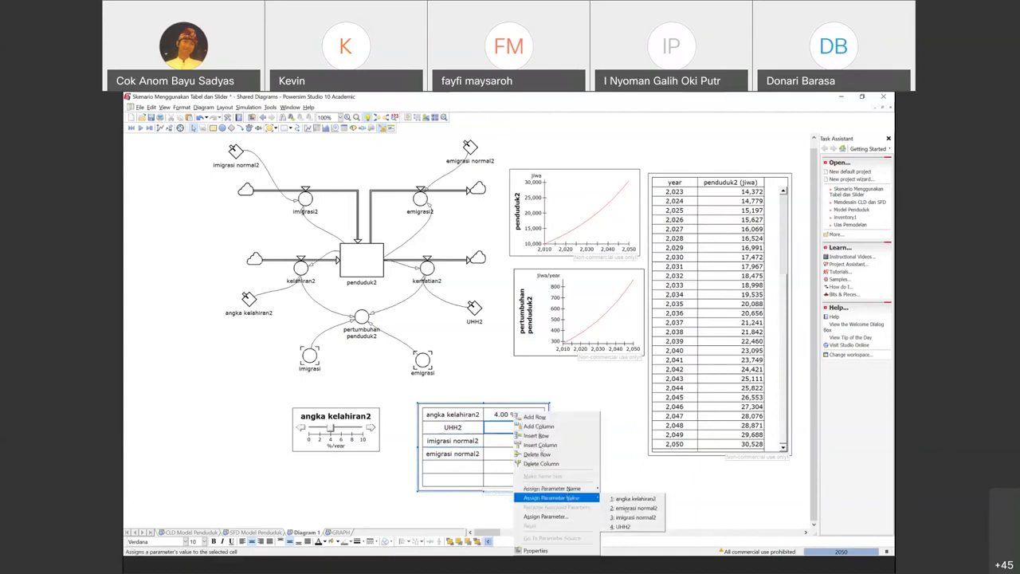
left_click(632, 526)
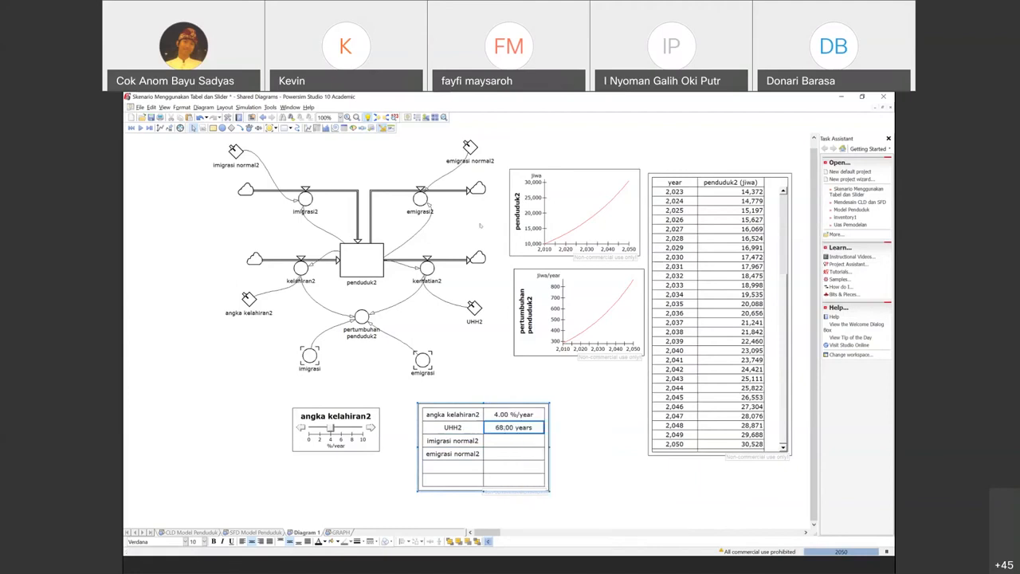
Step: Place the emigrasi normal2 variable from the diagram in the value cell of the angka kelahiran2 row
left_click(469, 146)
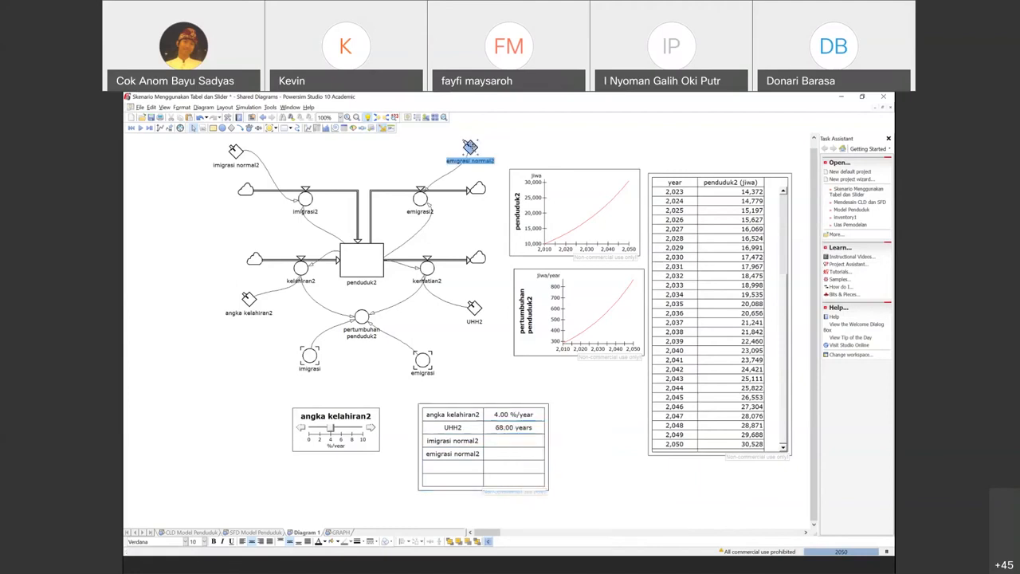
left_click_drag(502, 363, 510, 413)
right_click(510, 422)
left_click(468, 174)
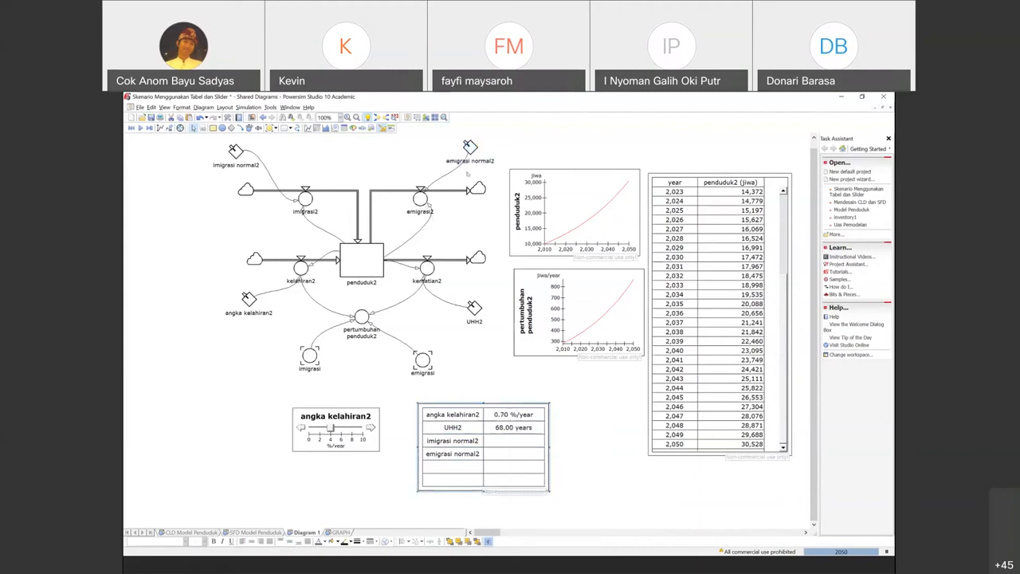
Step: Place the emigrasi normal2 variable in the imigrasi normal2 row's value cell and the imigrasi normal2 variable in the emigrasi normal2 row's
left_click_drag(469, 147, 509, 439)
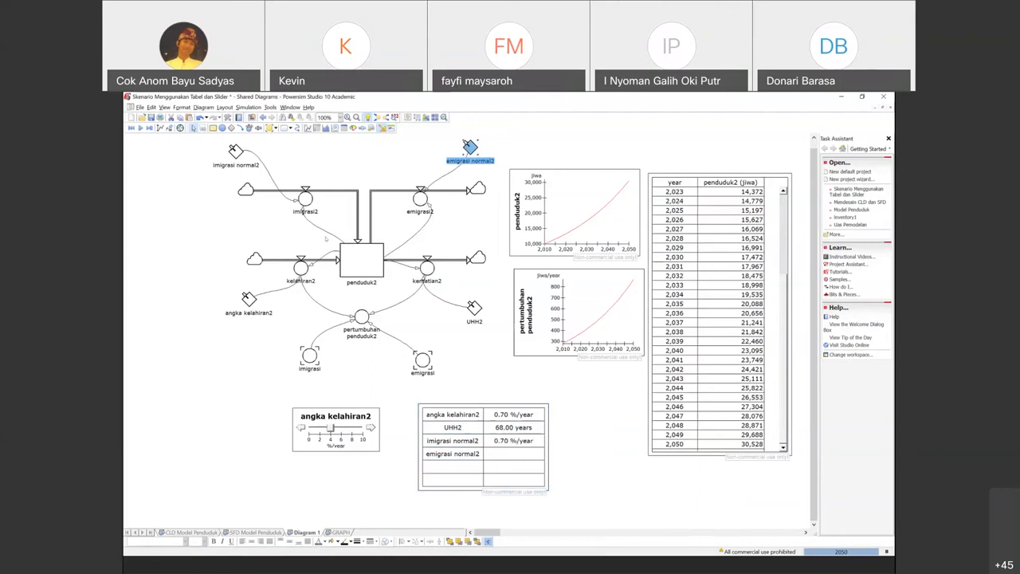
left_click(233, 151)
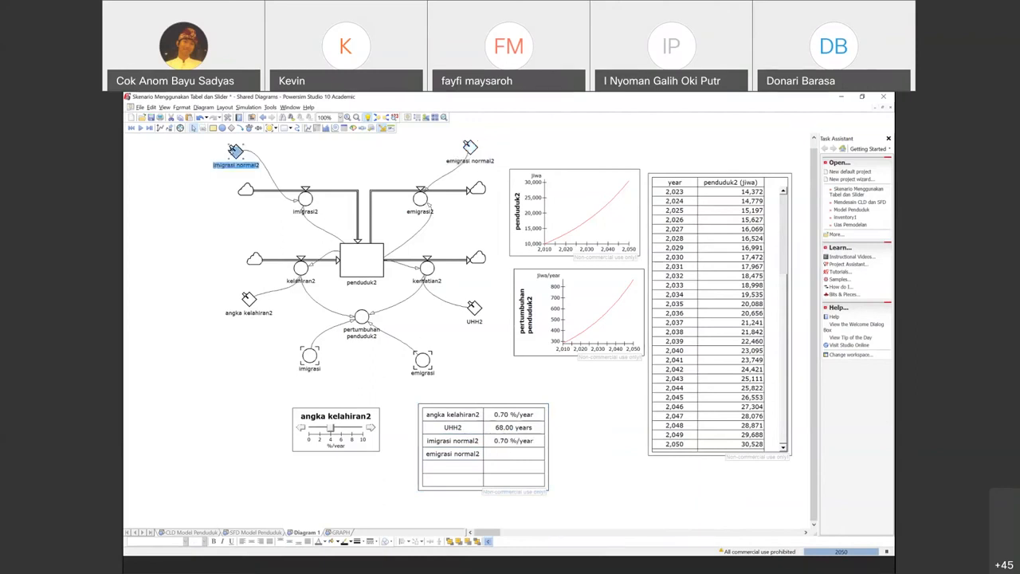
left_click_drag(233, 151, 512, 451)
left_click(580, 431)
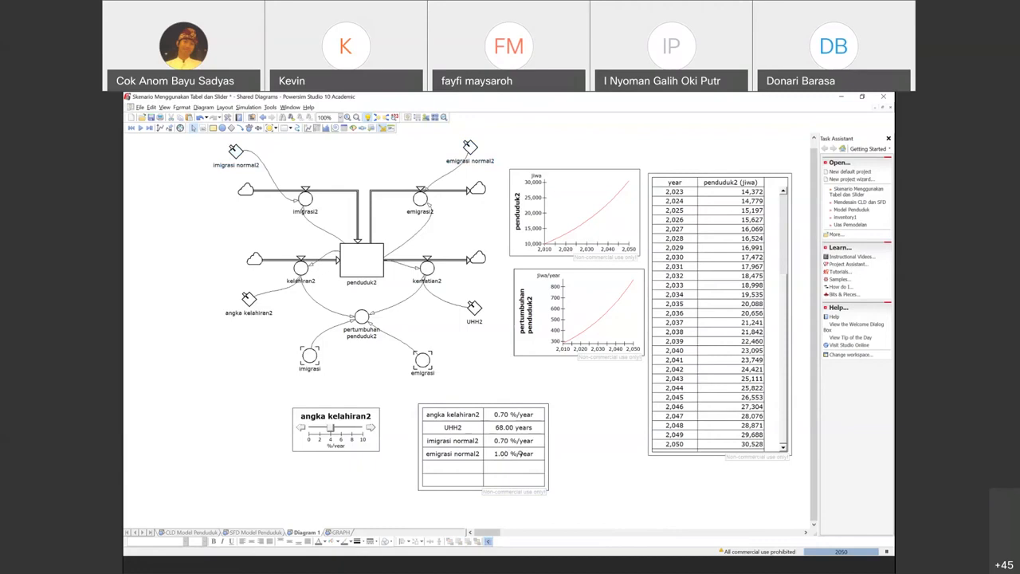
left_click(520, 453)
left_click(515, 440)
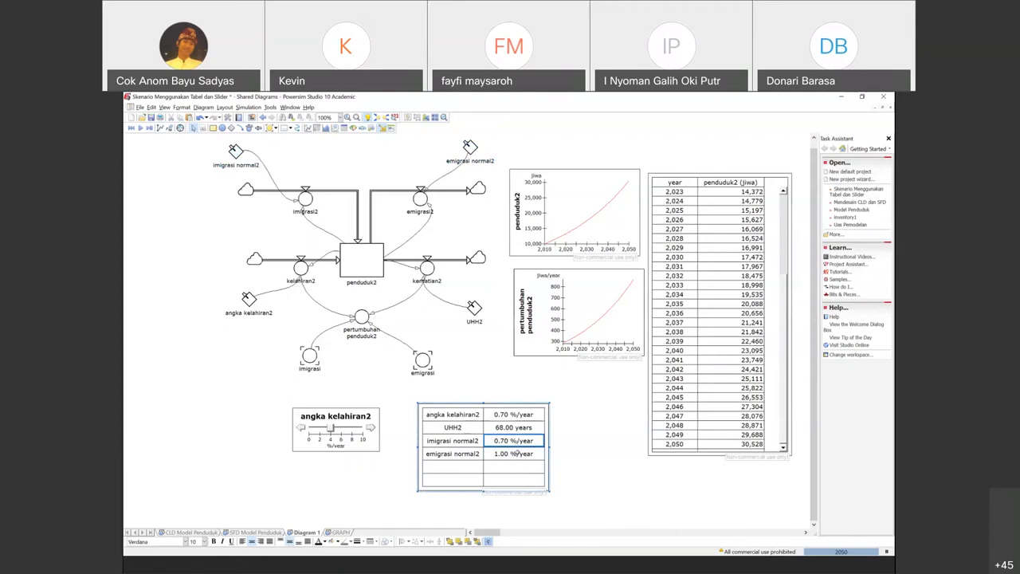
Step: Undo the last variable placements in the value cells of the imigrasi normal2 and emigrasi normal2 rows
key("ctrl+z")
key("ctrl+z")
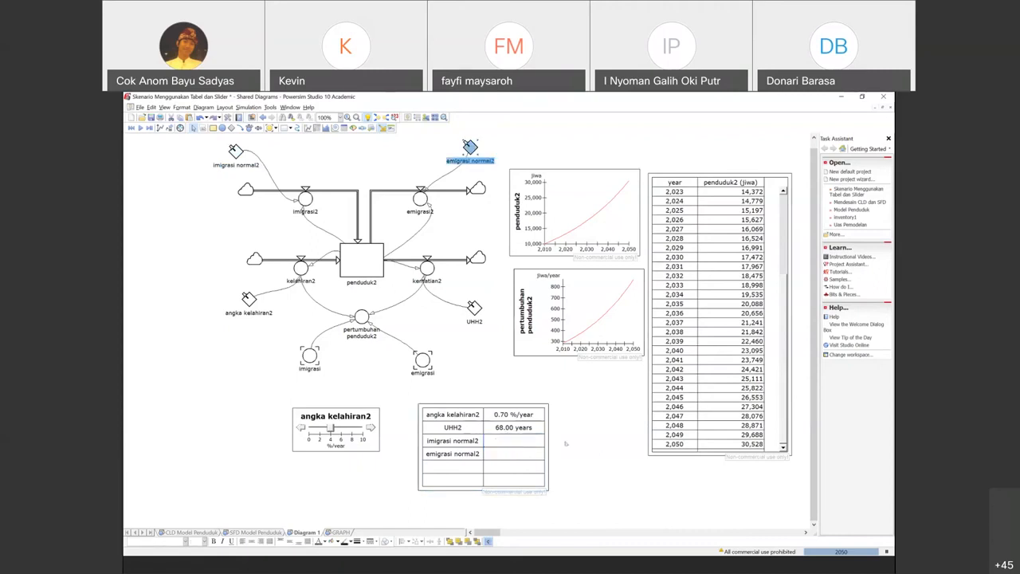
left_click(565, 444)
left_click(515, 409)
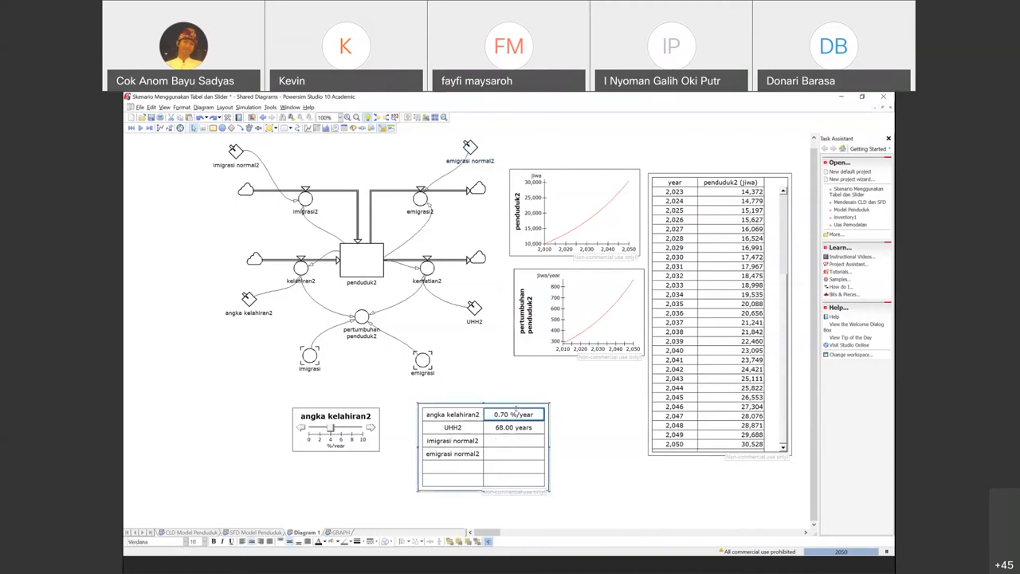
key("ctrl+z")
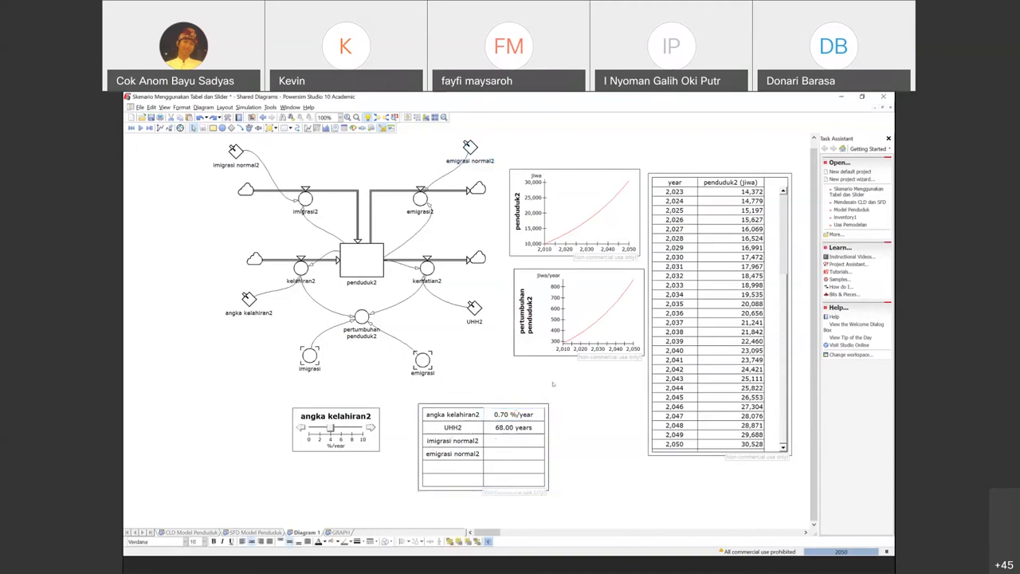
Step: Assign the parameter value of angka kelahiran2 to the cell beside its name in the table control
left_click(510, 414)
right_click(518, 413)
mouse_move(558, 489)
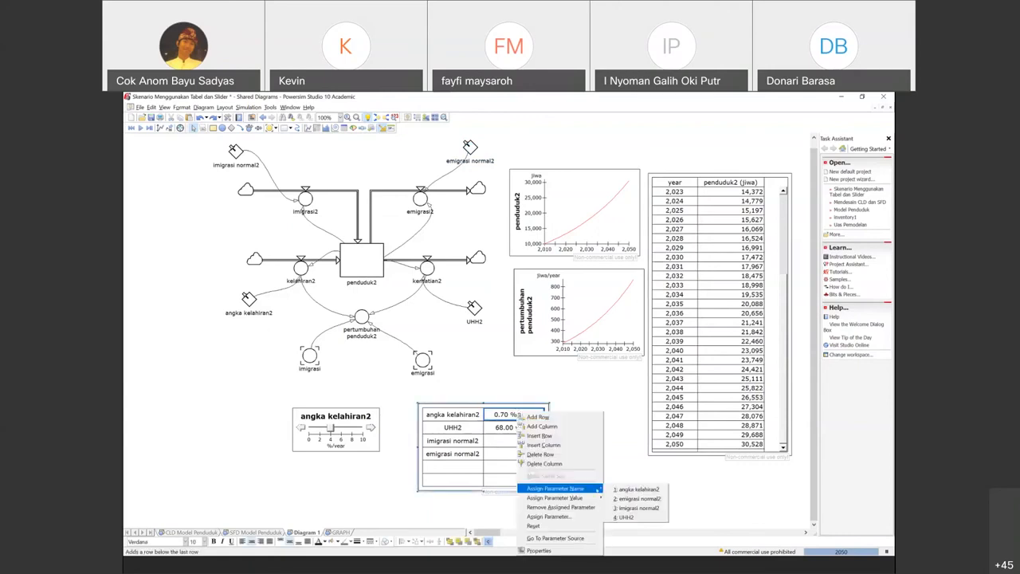
left_click(617, 490)
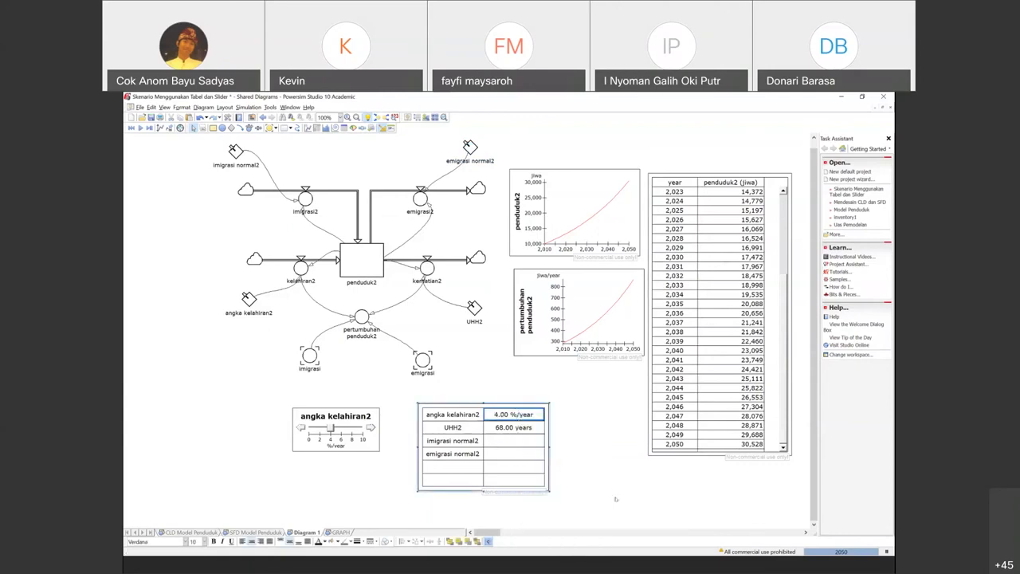
left_click(587, 469)
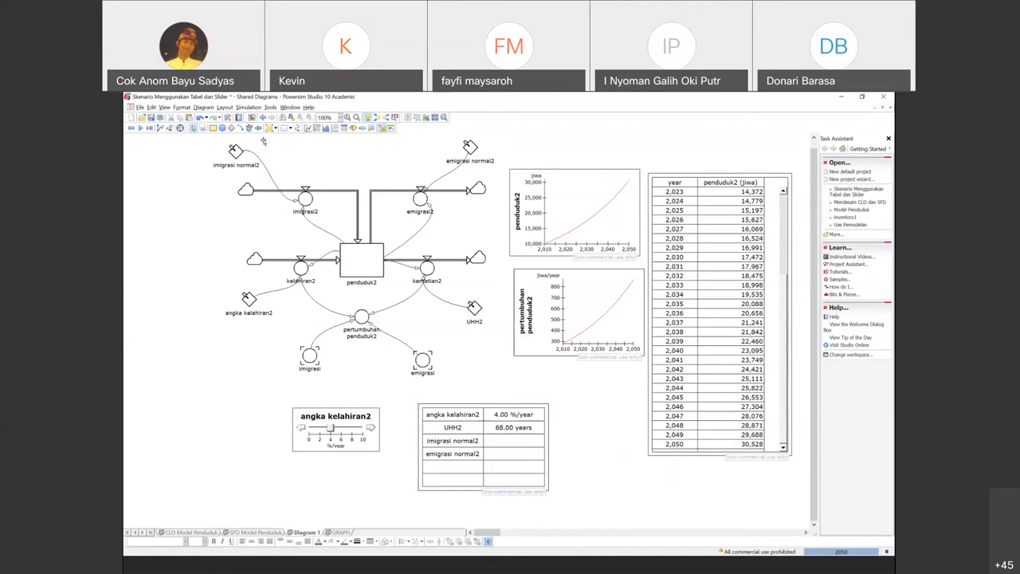
Step: Assign the parameter value of imigrasi normal2 to the empty cell beside its name in the table control
left_click(235, 151)
left_click_drag(524, 416, 519, 413)
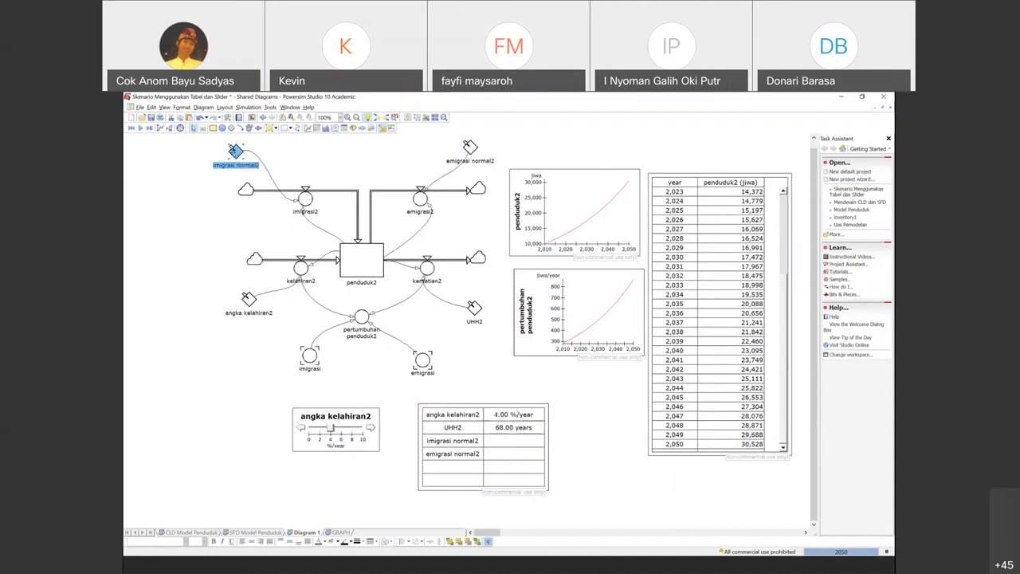
mouse_move(234, 152)
left_mouse_down()
mouse_move(432, 313)
mouse_move(434, 300)
mouse_move(229, 152)
left_mouse_up()
left_click(501, 440)
right_click(501, 441)
mouse_move(572, 499)
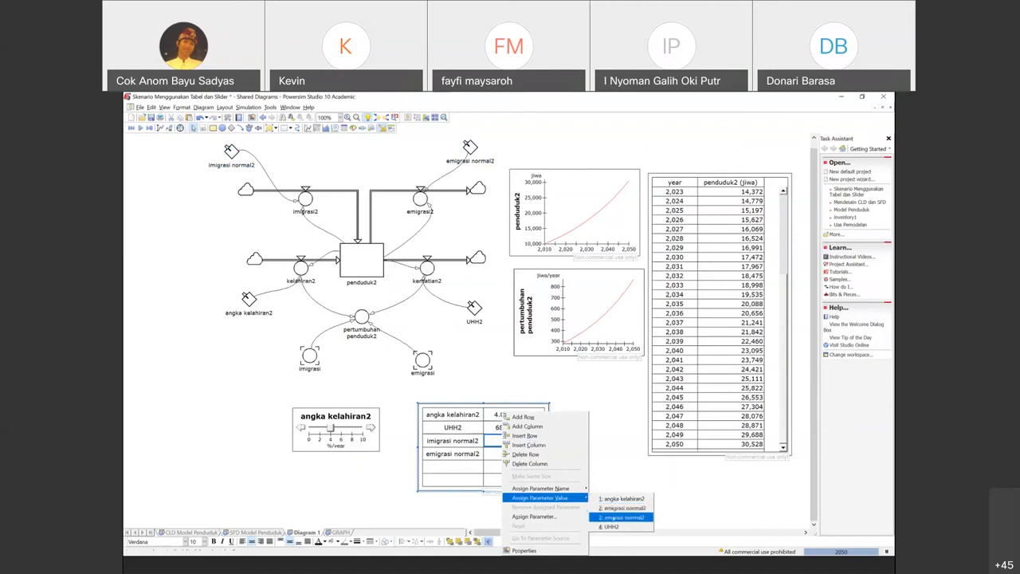
left_click(623, 518)
Step: Assign the parameter value of UHH2 to the empty value cell in the emigrasi normal2 row
left_click(511, 452)
right_click(512, 453)
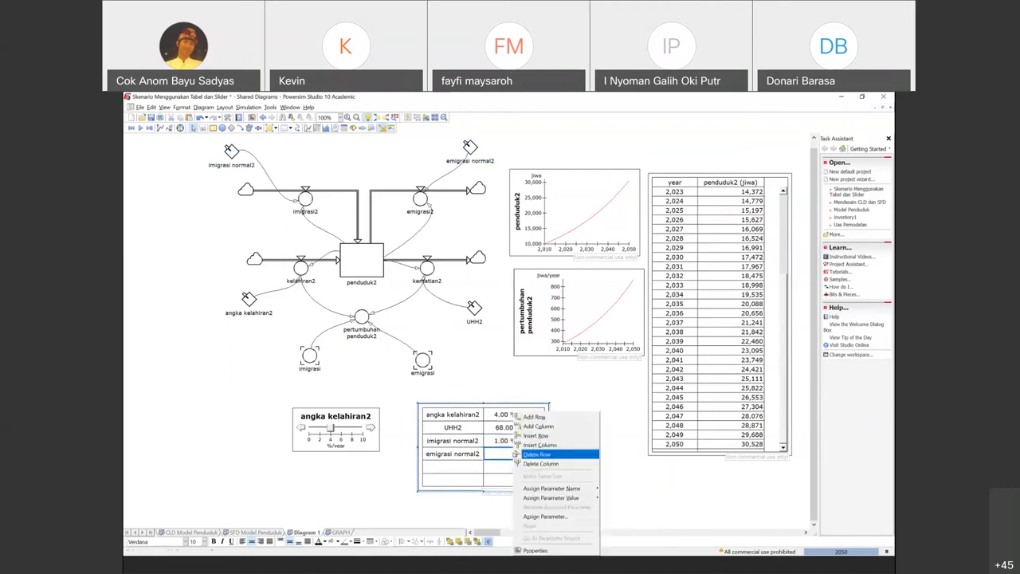
mouse_move(572, 497)
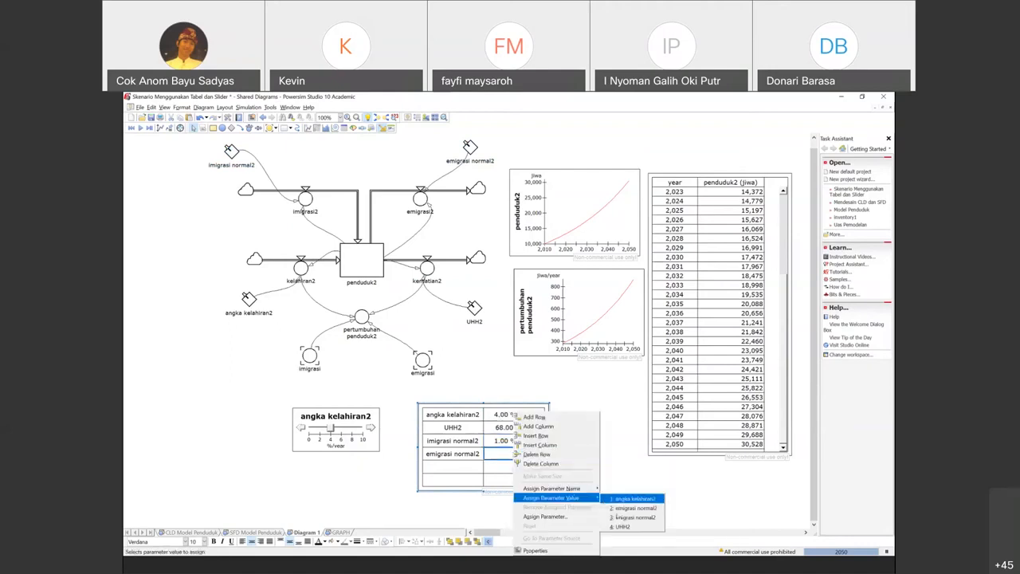
left_click(617, 524)
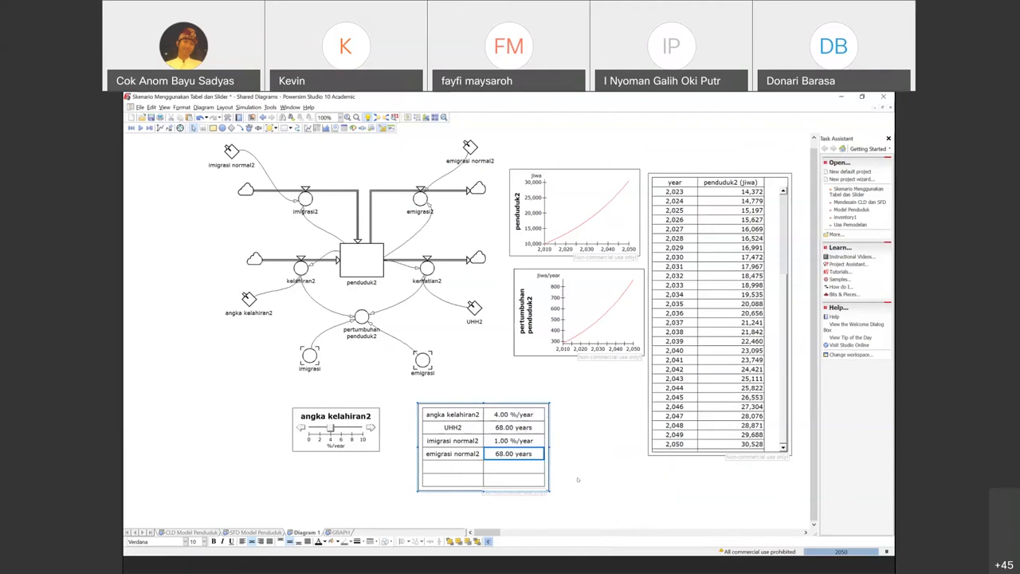
Step: Replace the parameter value in the emigrasi normal2 row with that of emigrasi normal2
right_click(537, 454)
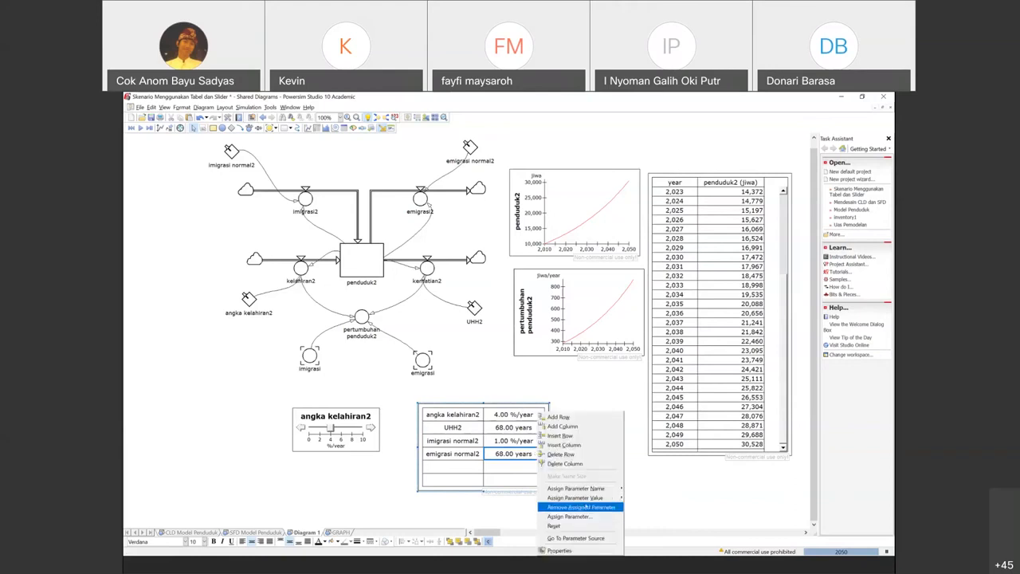
mouse_move(586, 495)
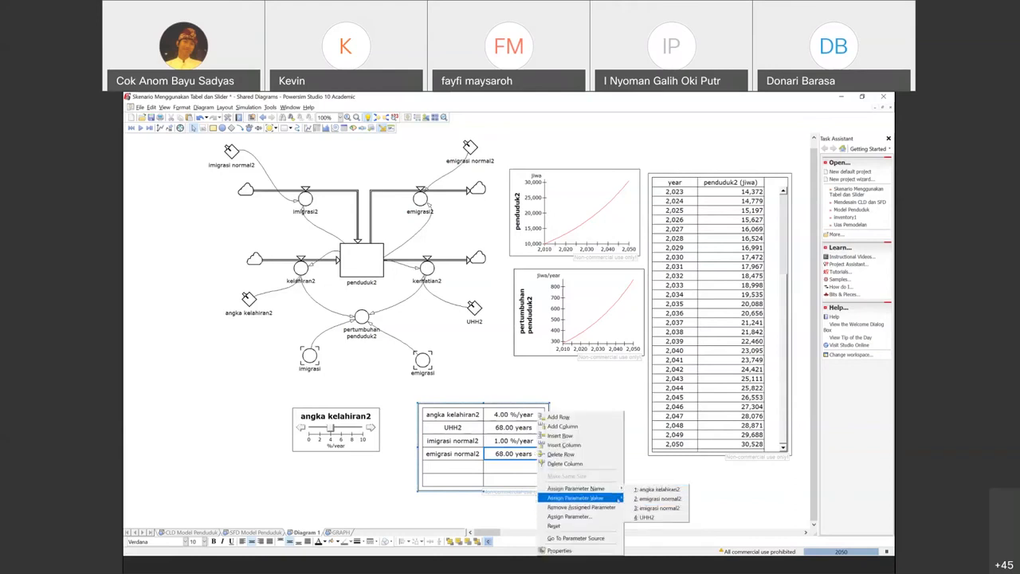
left_click(636, 507)
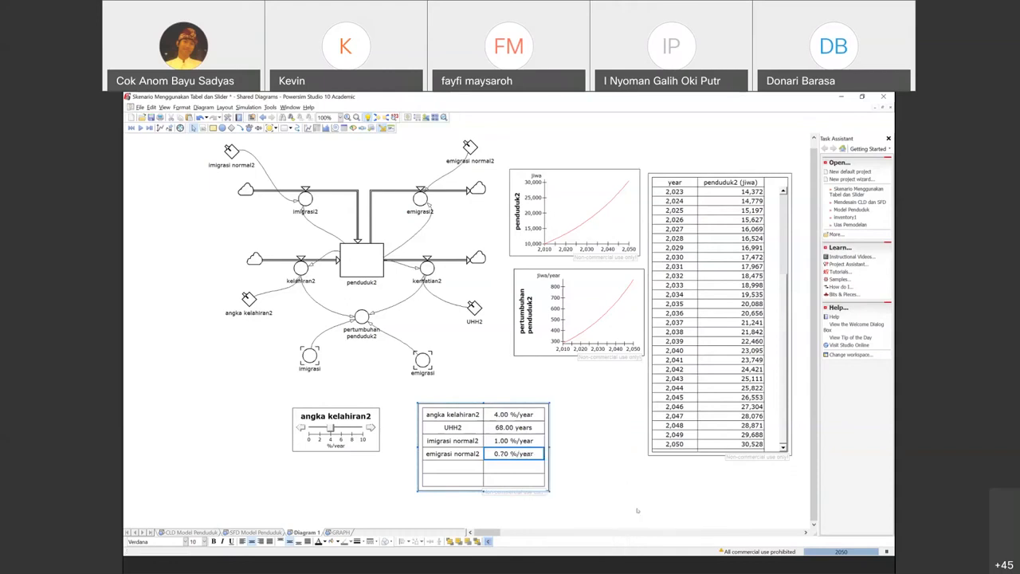
left_click(587, 472)
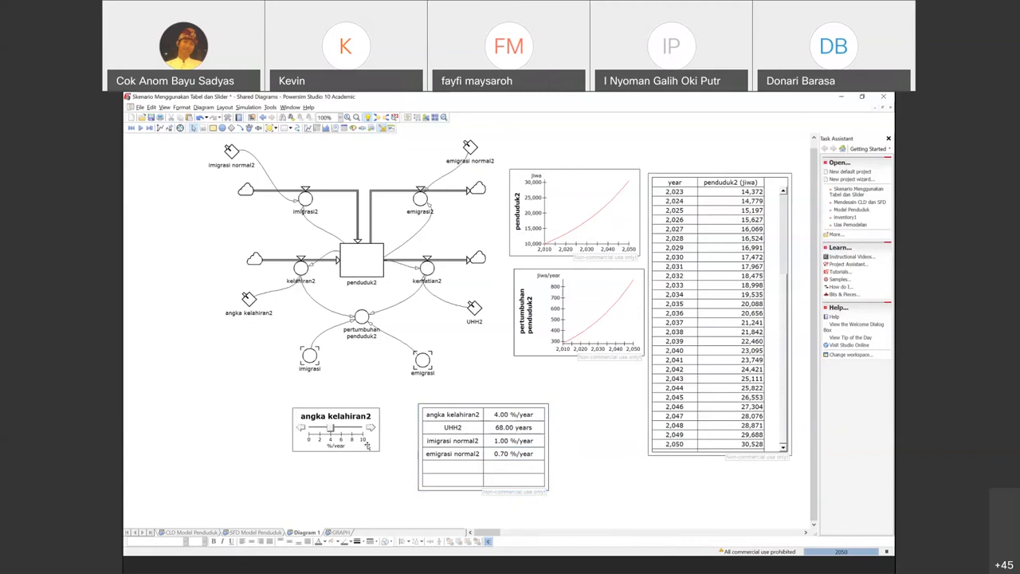
Step: Set angka kelahiran2 to 5.25 %/year with its slider and dismiss the table cell's properties
left_click_drag(330, 428, 338, 428)
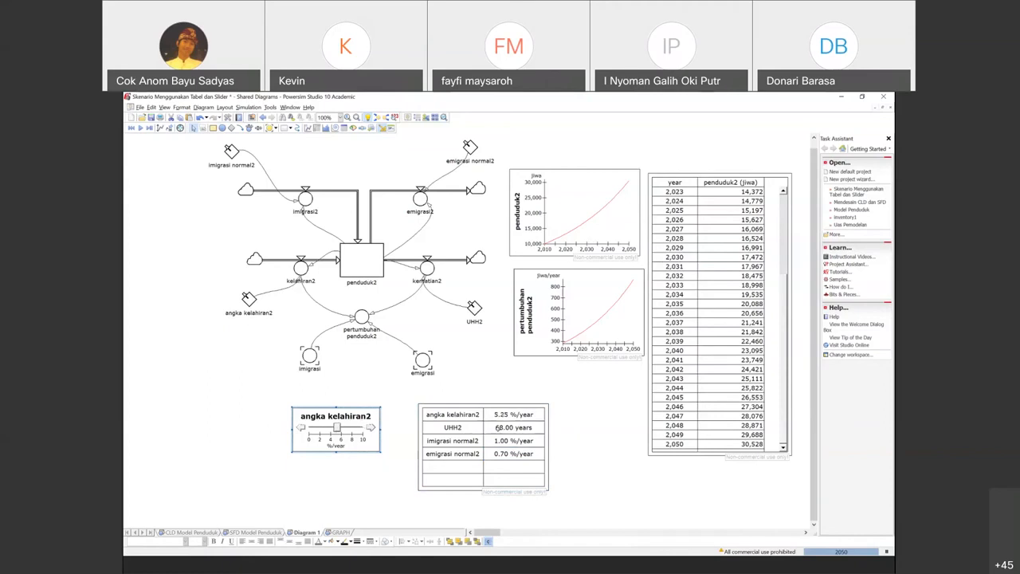
double_click(503, 415)
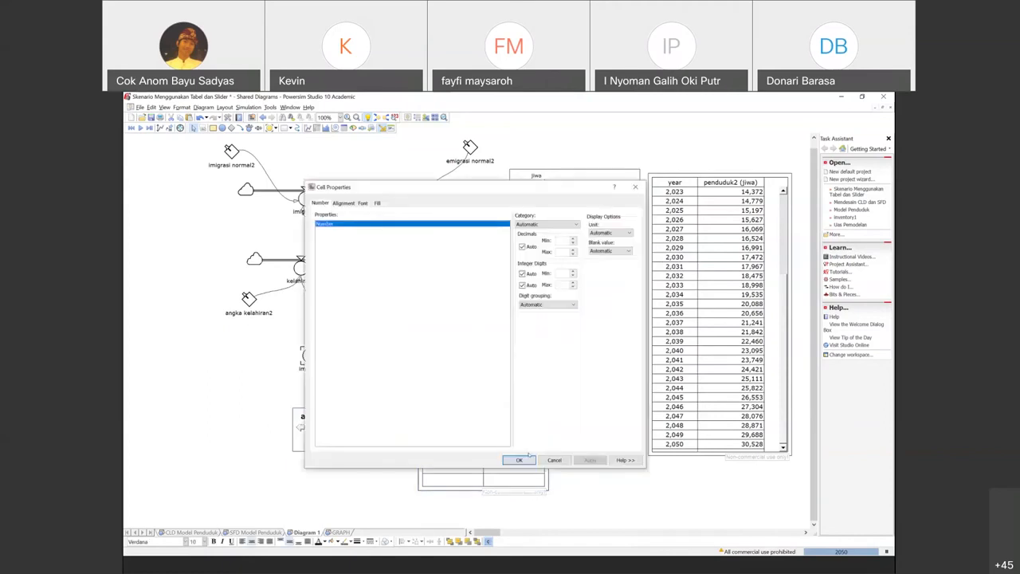
left_click(554, 460)
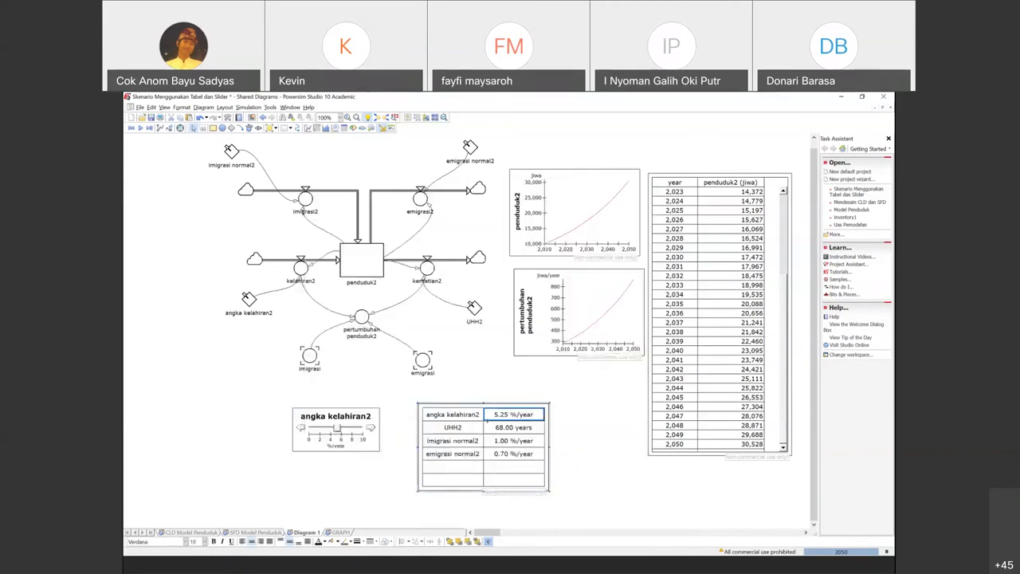
Step: Set the angka kelahiran2 value in the table control to 2.75 %/year
double_click(500, 414)
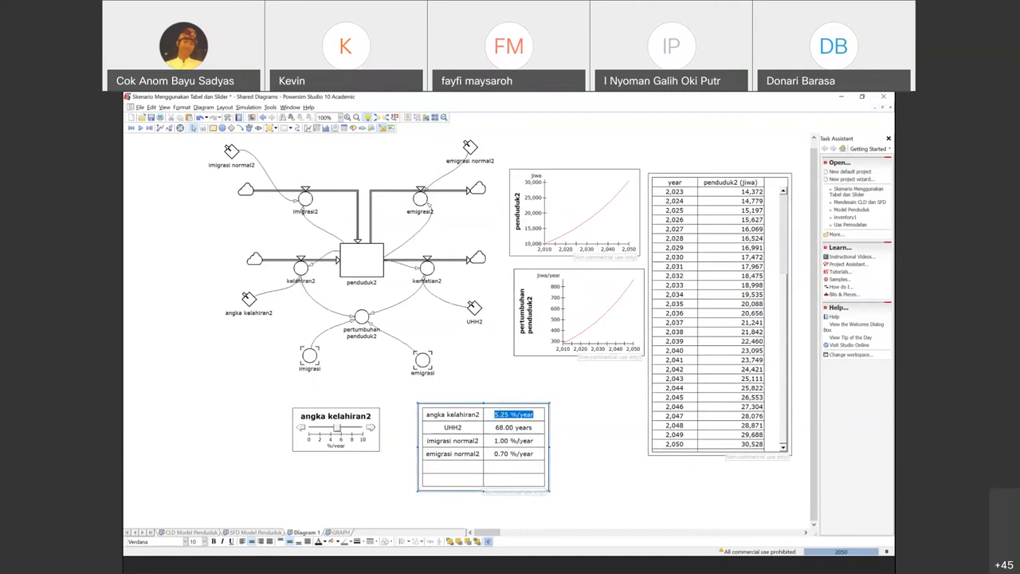
left_click(531, 415)
key("BackSpace")
type("7")
key("BackSpace")
type("2")
key("Return")
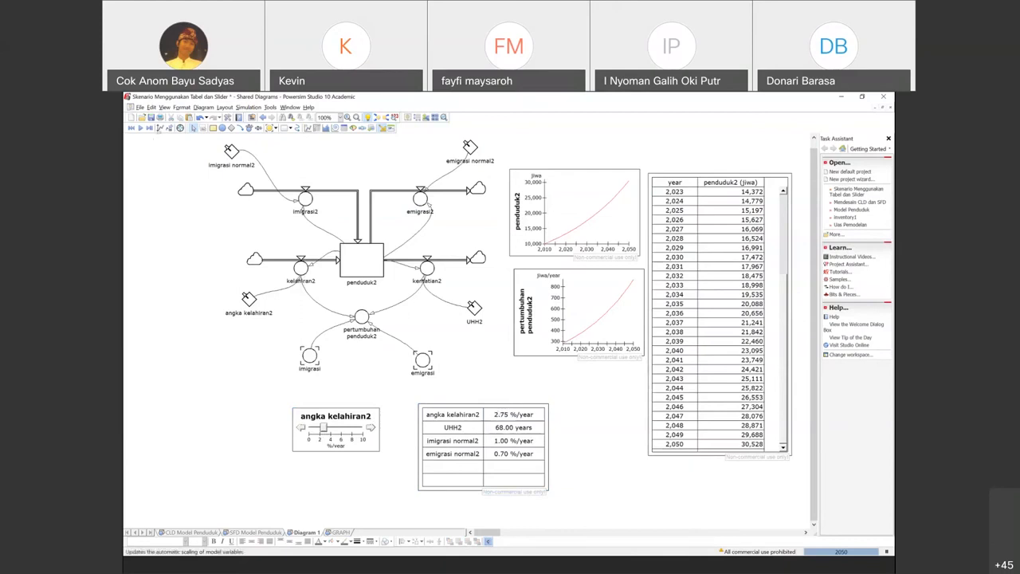
Step: Restore the permanent variables to their default values and reset the simulation to 2010
left_click(169, 129)
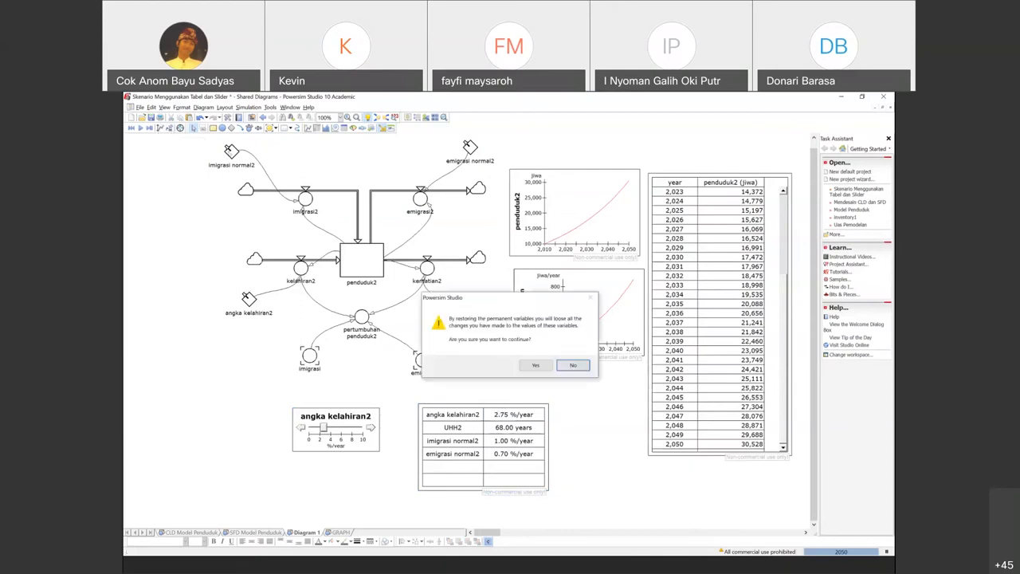
left_click(536, 365)
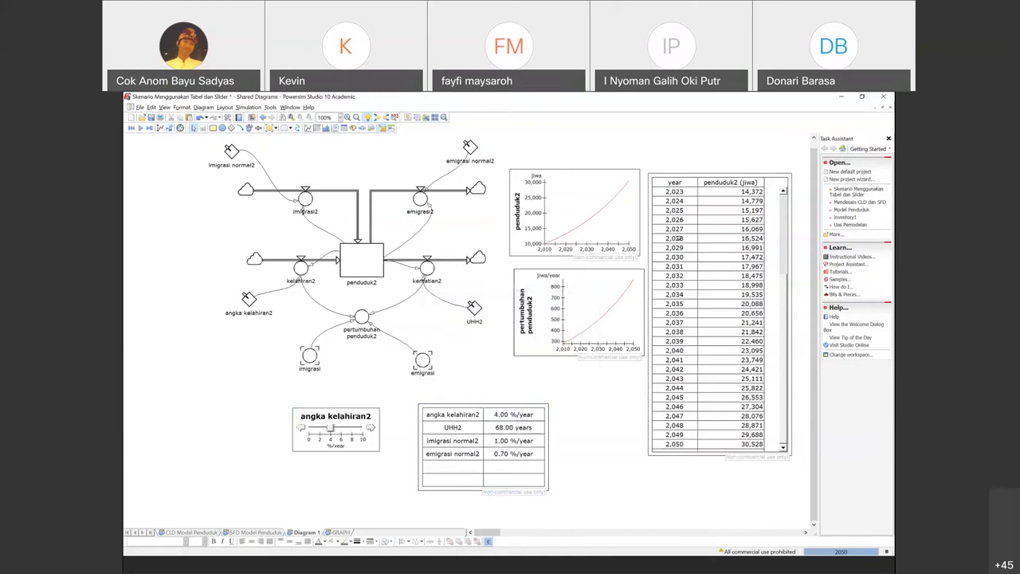
left_click(132, 128)
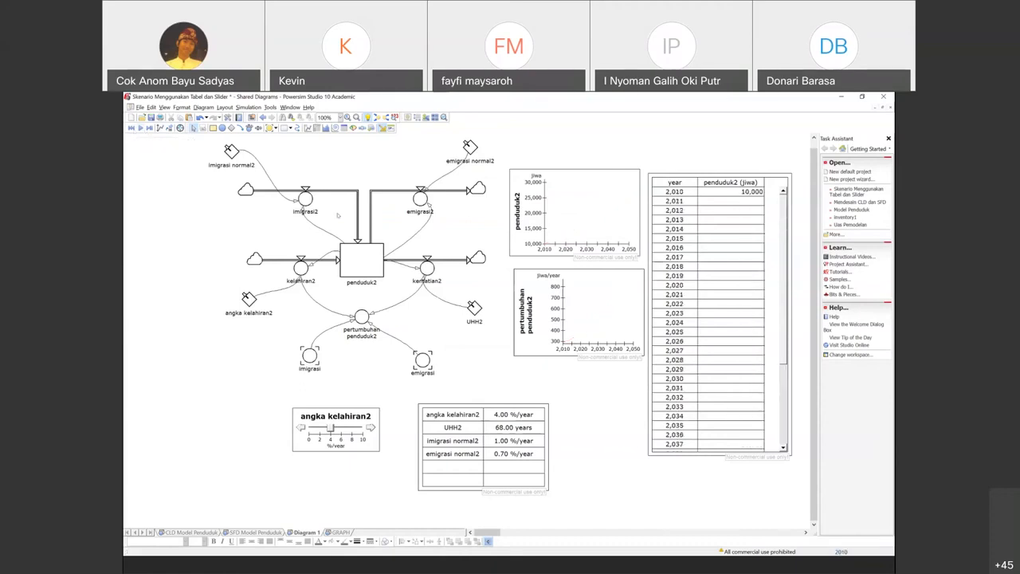
Step: Advance the simulation one year at a time from 2010 to past 2020
left_click(149, 127)
left_click(149, 127)
left_click(149, 127)
left_click(150, 128)
left_click(150, 128)
left_click(149, 129)
left_click(150, 128)
left_click(150, 128)
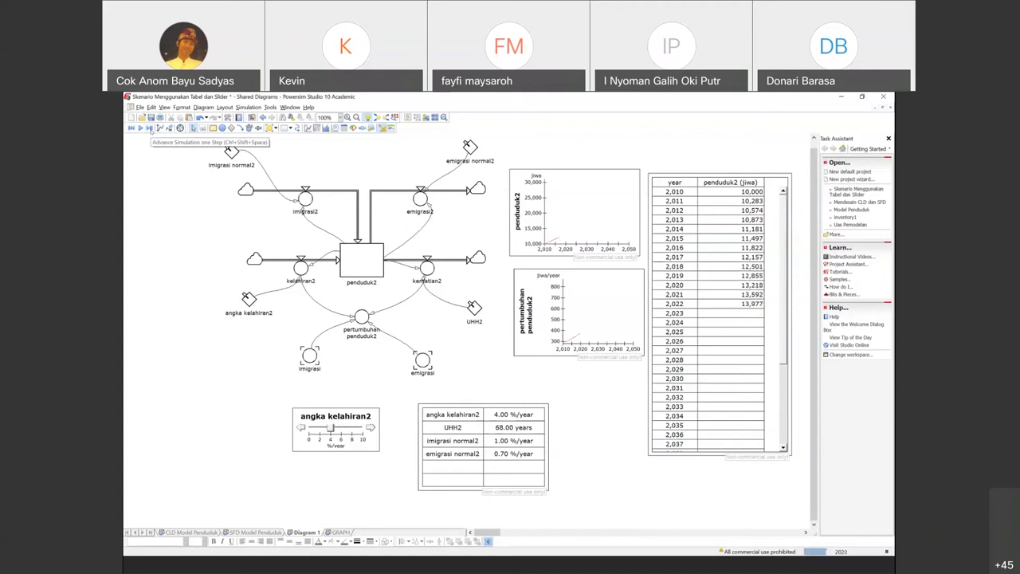
left_click(150, 129)
Step: Reset the simulation and advance it step by step until the penduduk2 table is filled up to 2029
left_click(131, 128)
left_click(150, 128)
left_click(149, 128)
left_click(150, 128)
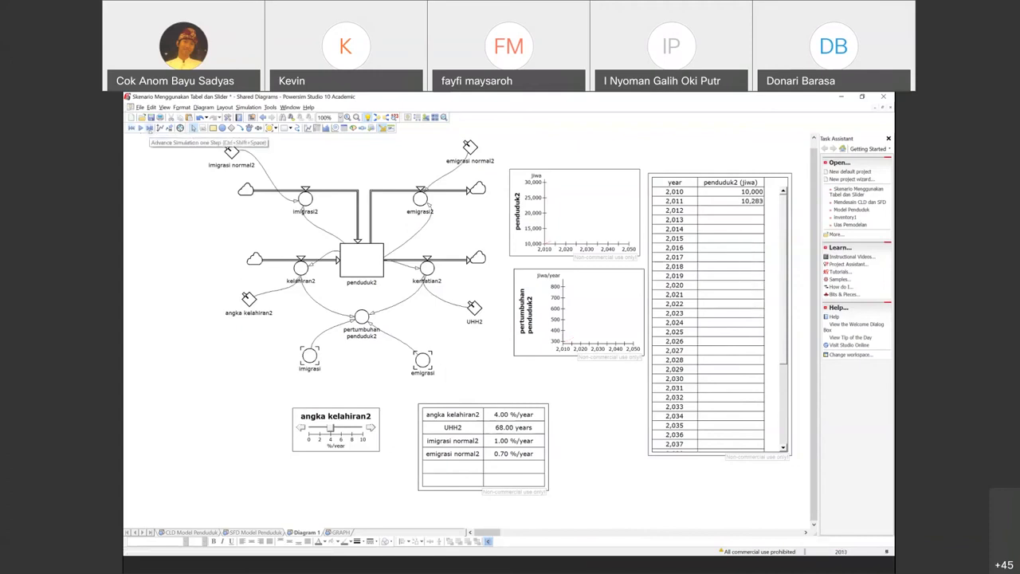
left_click(150, 129)
left_click(150, 129)
left_click(150, 128)
left_click(150, 129)
left_click(150, 129)
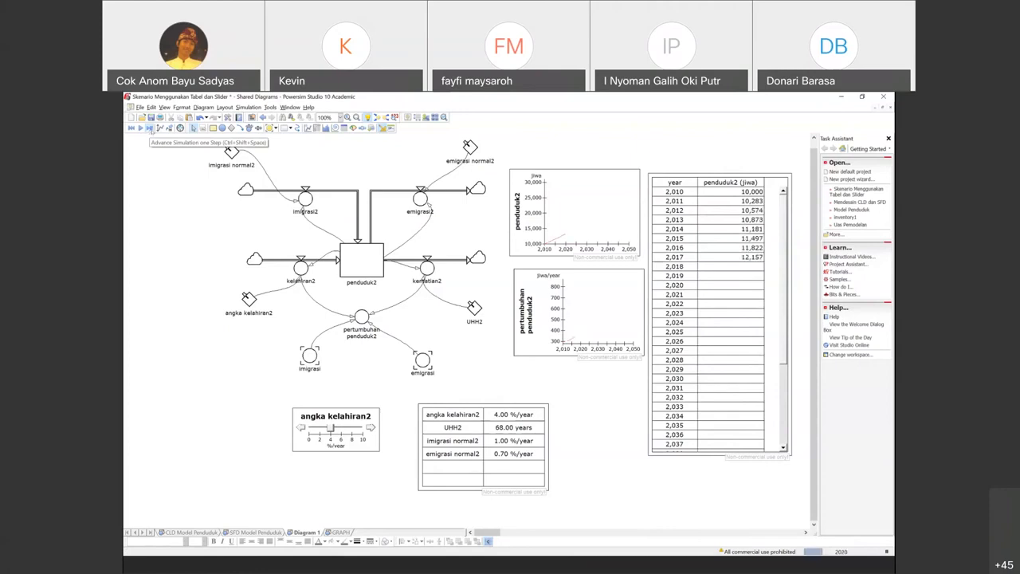
left_click(150, 128)
left_click(150, 128)
left_click(150, 129)
left_click(150, 128)
left_click(150, 129)
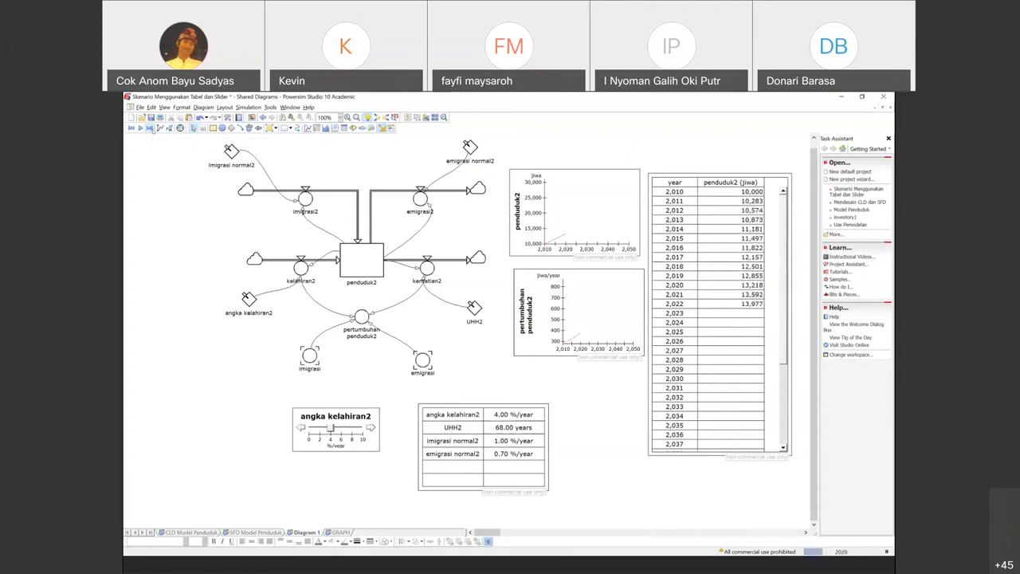
left_click(150, 128)
left_click(150, 128)
left_click(150, 129)
left_click(150, 128)
left_click(150, 128)
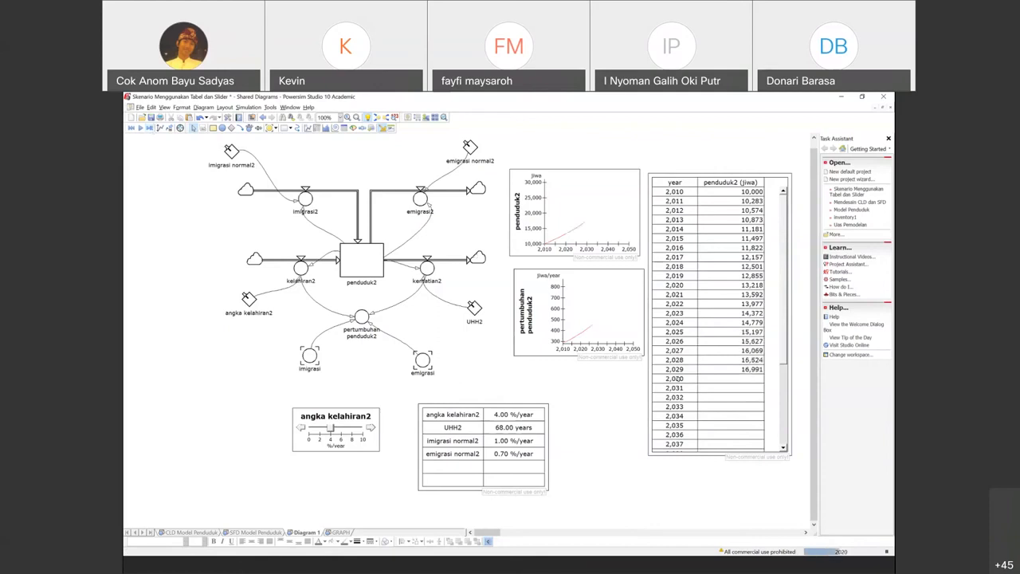
Step: Change the angka kelahiran2 value in the table control to 2.75 %/year while the simulation is paused at 2029
left_click_drag(785, 346, 783, 445)
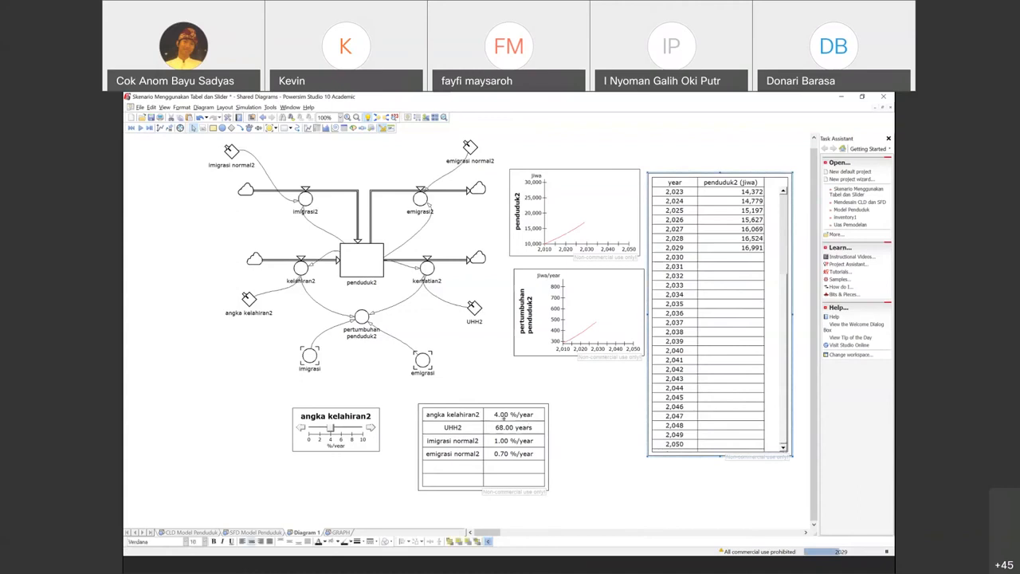
left_click(514, 473)
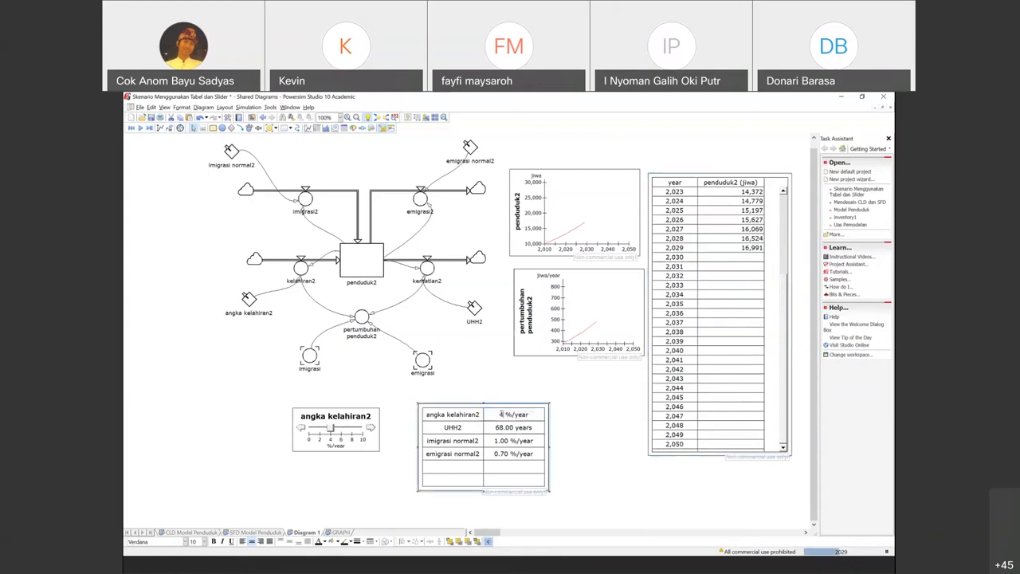
type("2.75")
left_click(562, 381)
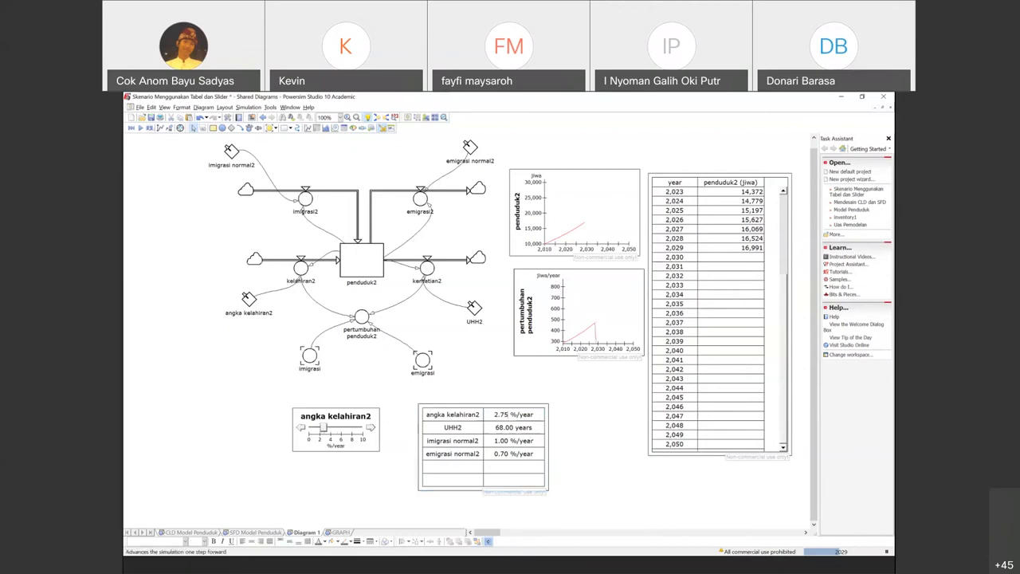
Step: Advance the simulation step by step from 2029 towards 2050 with the changed birth rate
left_click(149, 127)
left_click(149, 127)
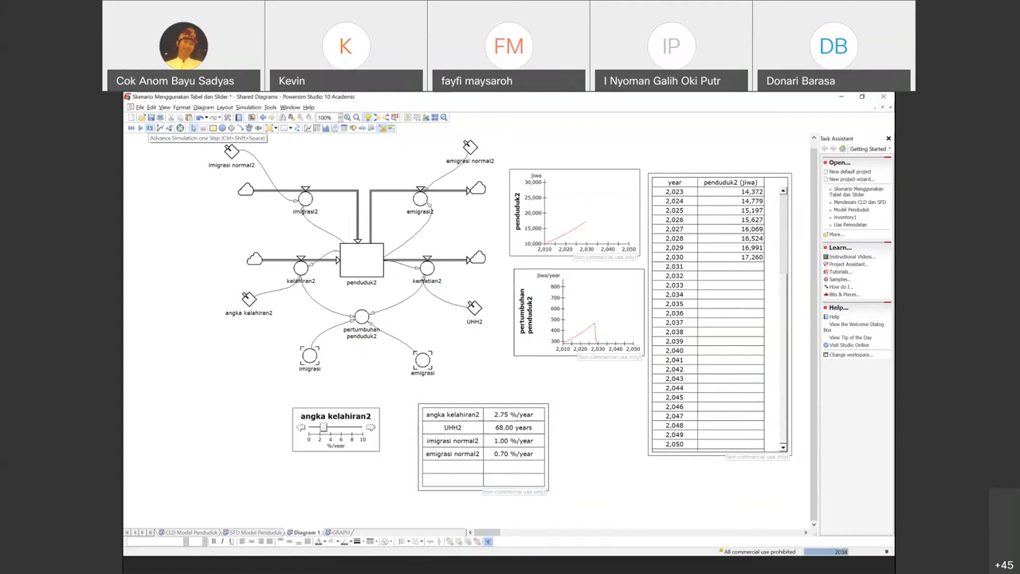
left_click(149, 128)
left_click(149, 128)
left_click(149, 127)
left_click(149, 128)
left_click(149, 127)
left_click(149, 128)
left_click(149, 128)
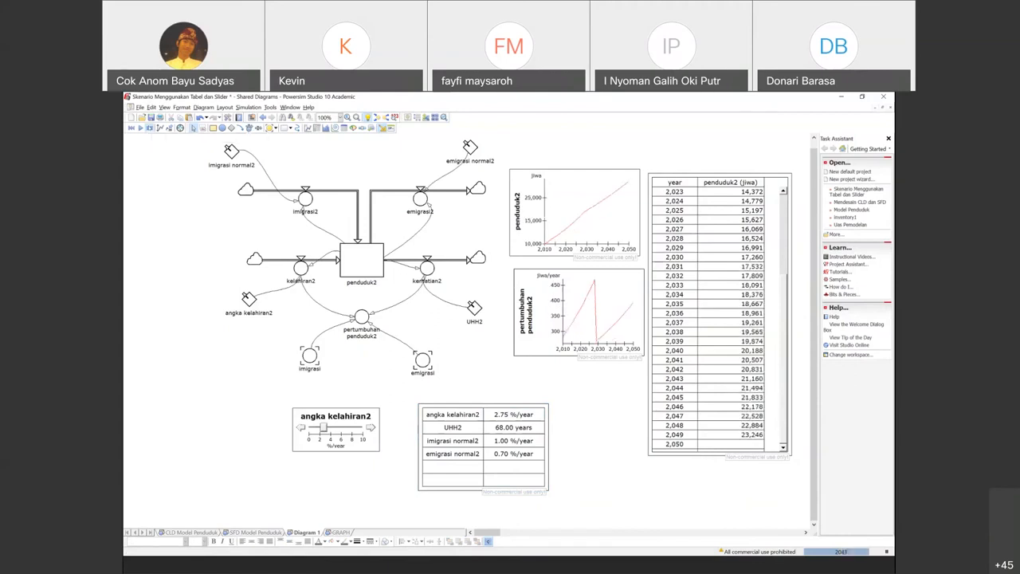
Step: Reset the simulation to 2010 and restore all permanent variables to their default values
left_click(140, 127)
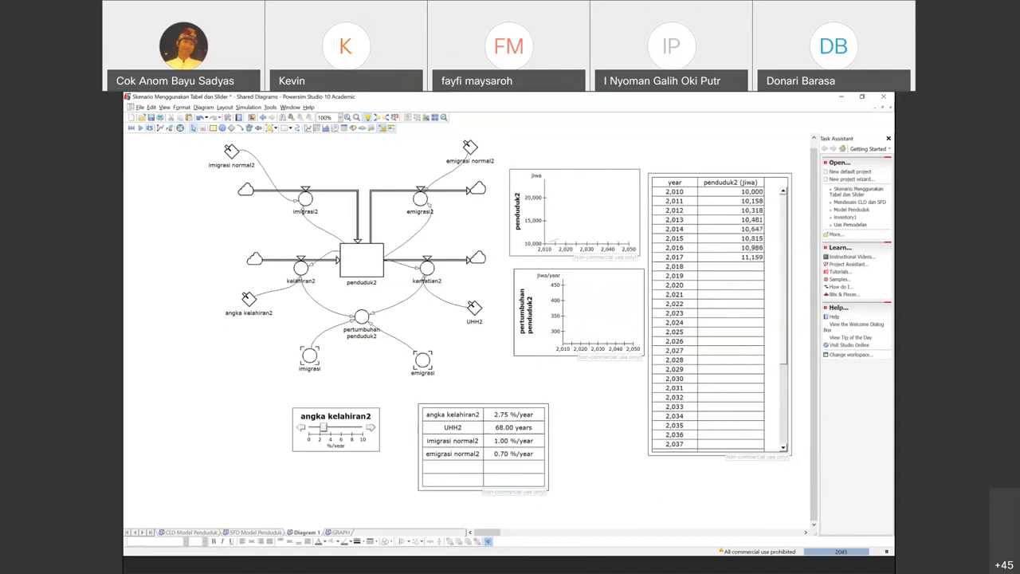
left_click(131, 128)
left_click(170, 128)
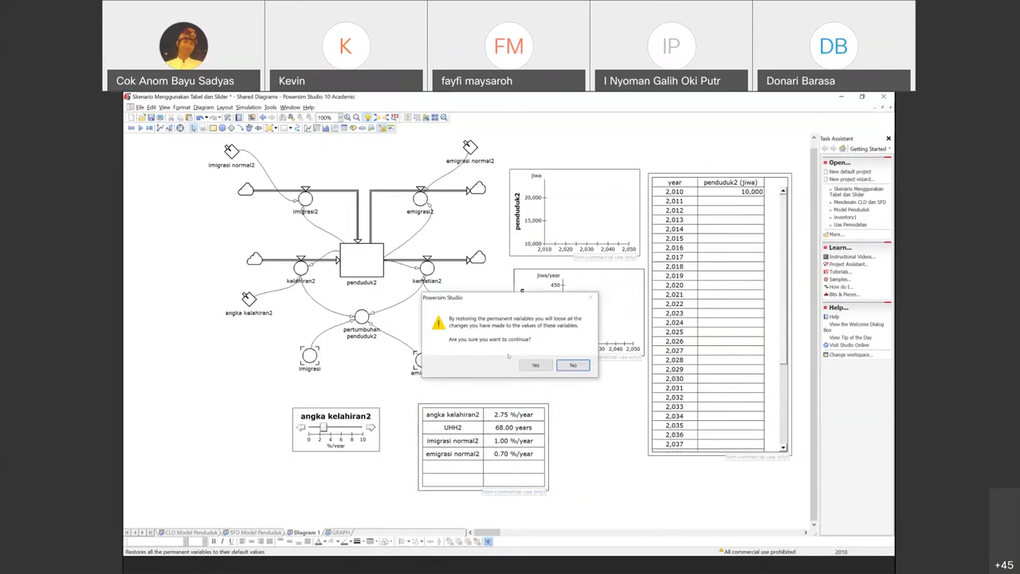
left_click(537, 365)
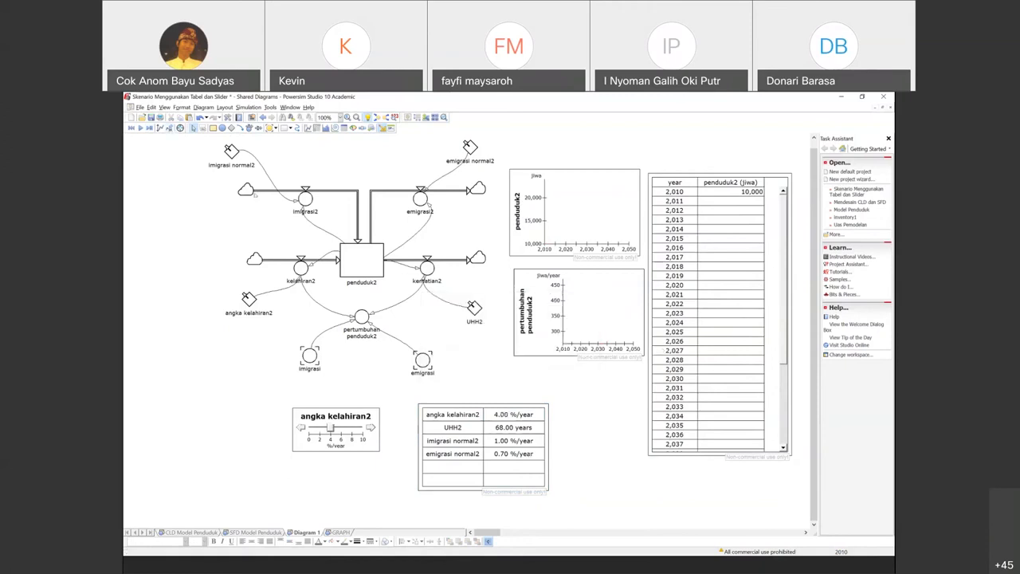
Step: Advance the simulation step by step to 2029 and set angka kelahiran2 in the table control to 2.75 %/year
left_click(149, 128)
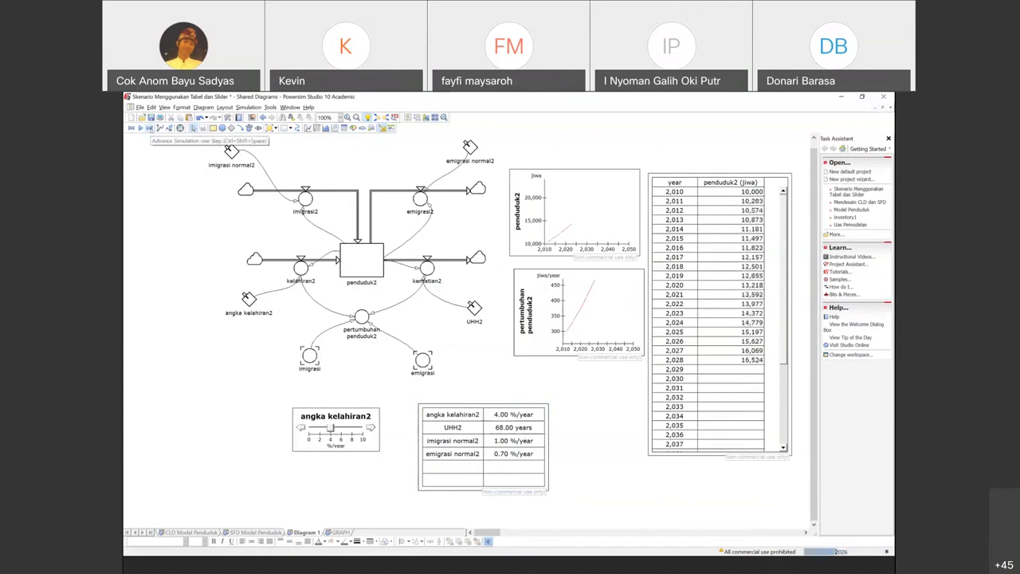
double_click(503, 413)
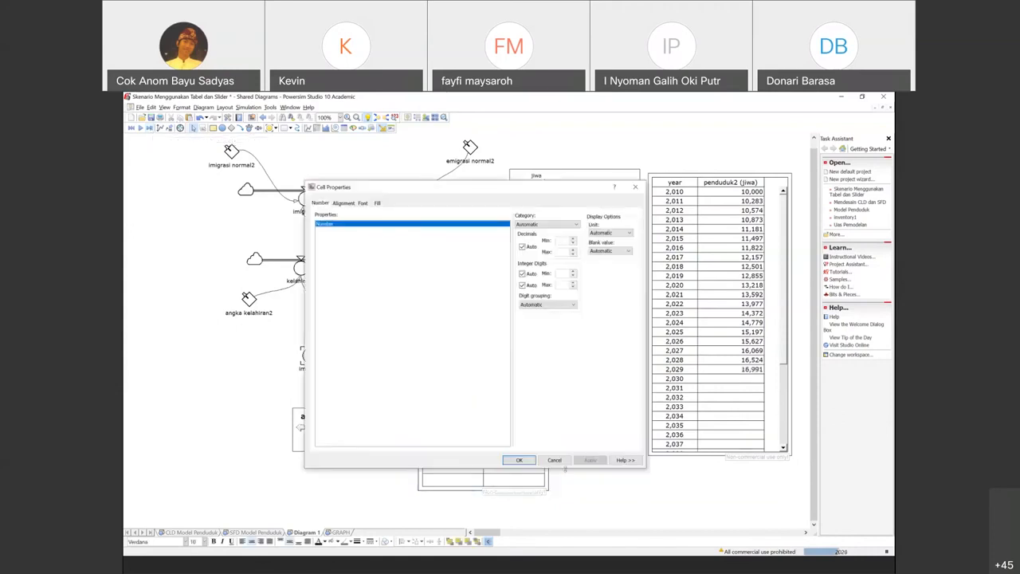
left_click(554, 460)
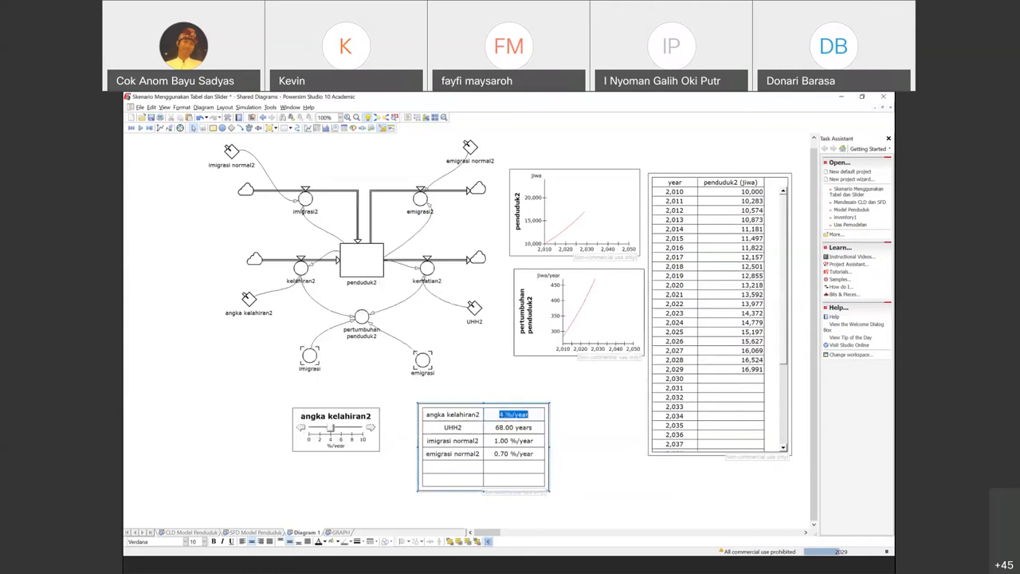
left_click(507, 414)
key("BackSpace")
type("2.75")
left_click(587, 423)
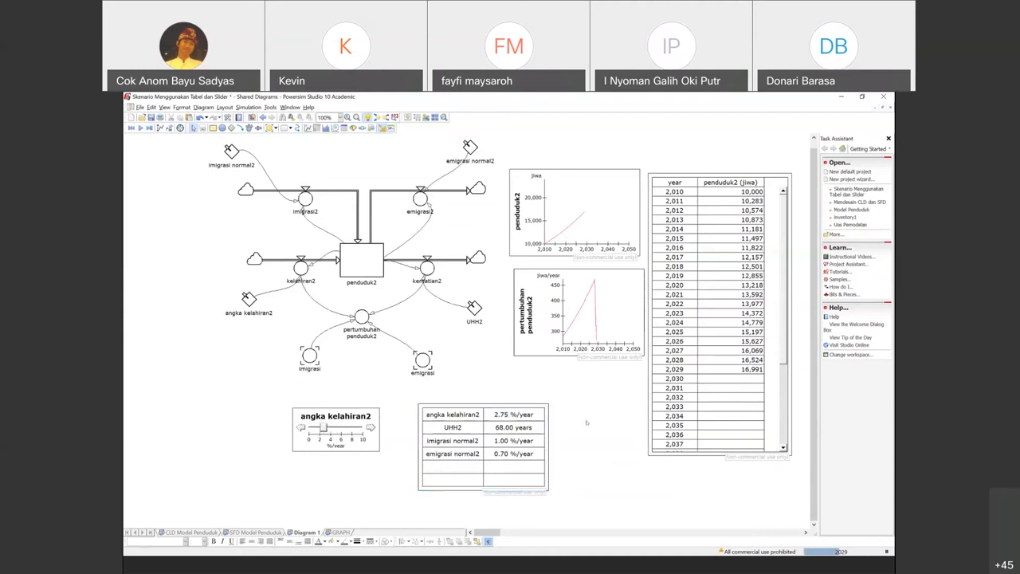
Step: Advance the simulation one year at a time until the penduduk2 table is filled up to 2045
left_click_drag(785, 337, 783, 443)
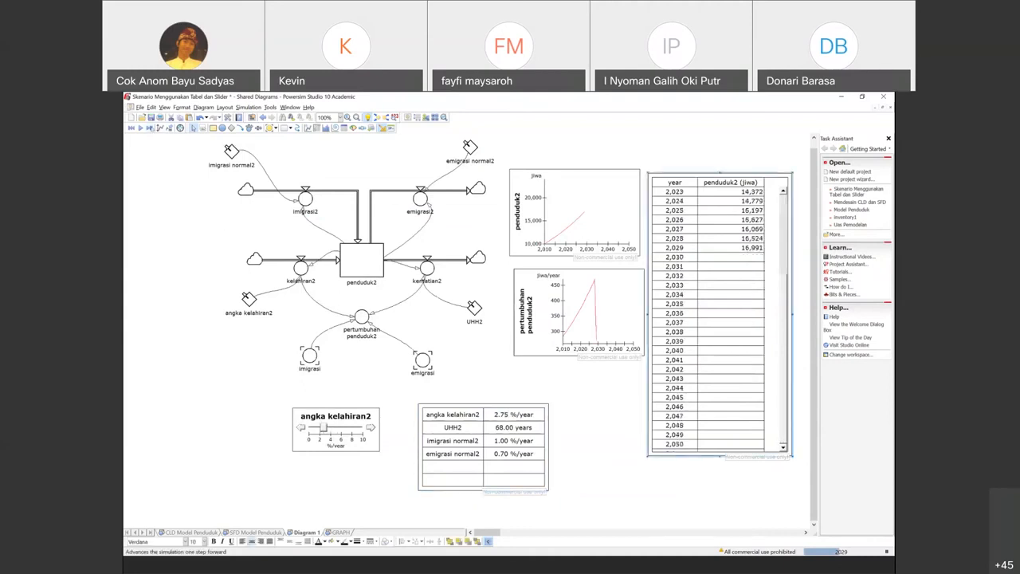
left_click(150, 129)
left_click(150, 128)
left_click(151, 129)
left_click(151, 128)
left_click(151, 128)
left_click(150, 128)
left_click(150, 128)
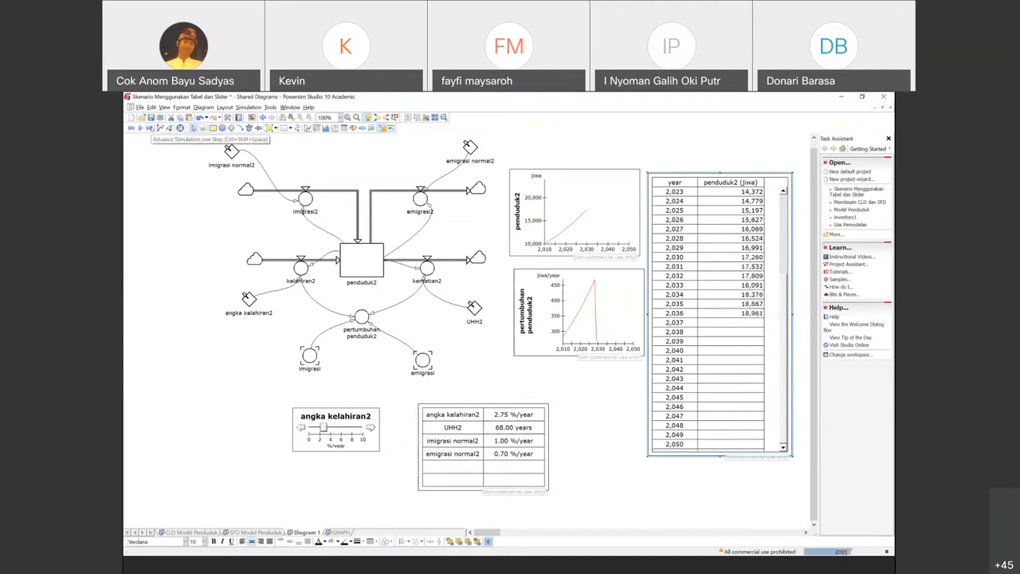
left_click(151, 128)
left_click(151, 128)
left_click(151, 128)
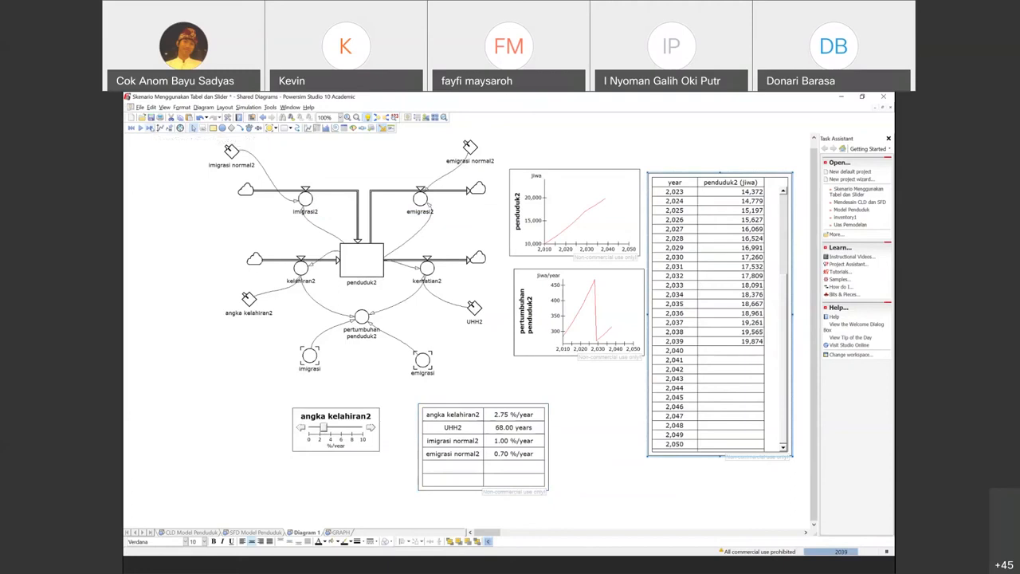
left_click(151, 129)
left_click(151, 129)
left_click(151, 129)
left_click(151, 128)
left_click(150, 128)
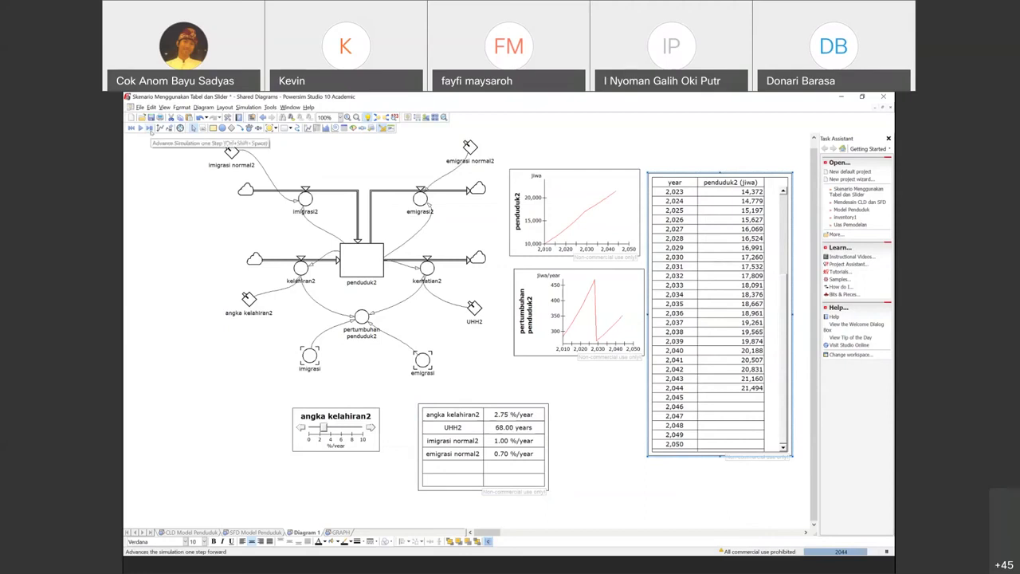
left_click(150, 128)
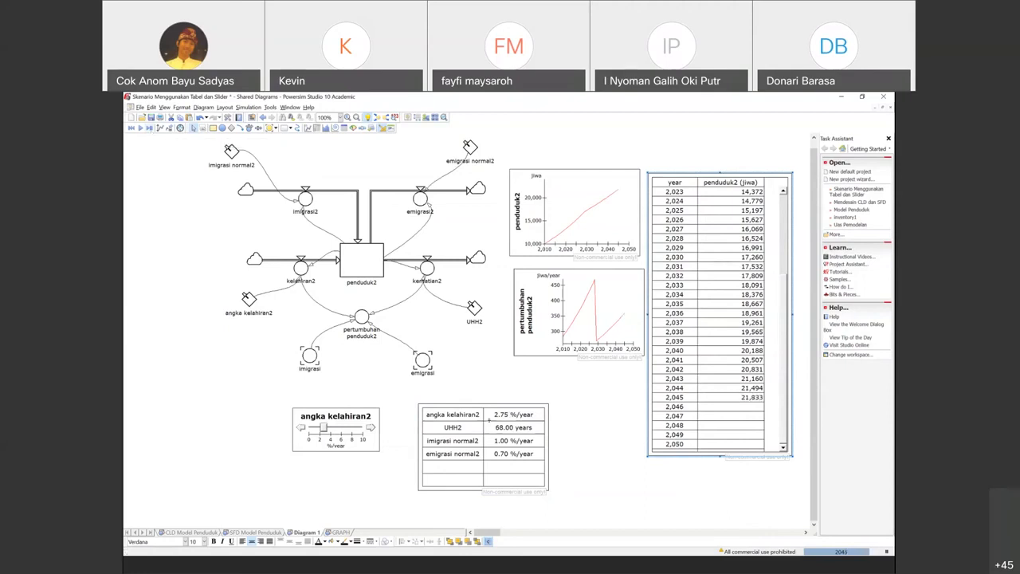
Step: Set angka kelahiran2 in the table control to 2.00 %/year while the simulation is paused at 2045
left_click(501, 413)
left_click(501, 415)
left_click(509, 415)
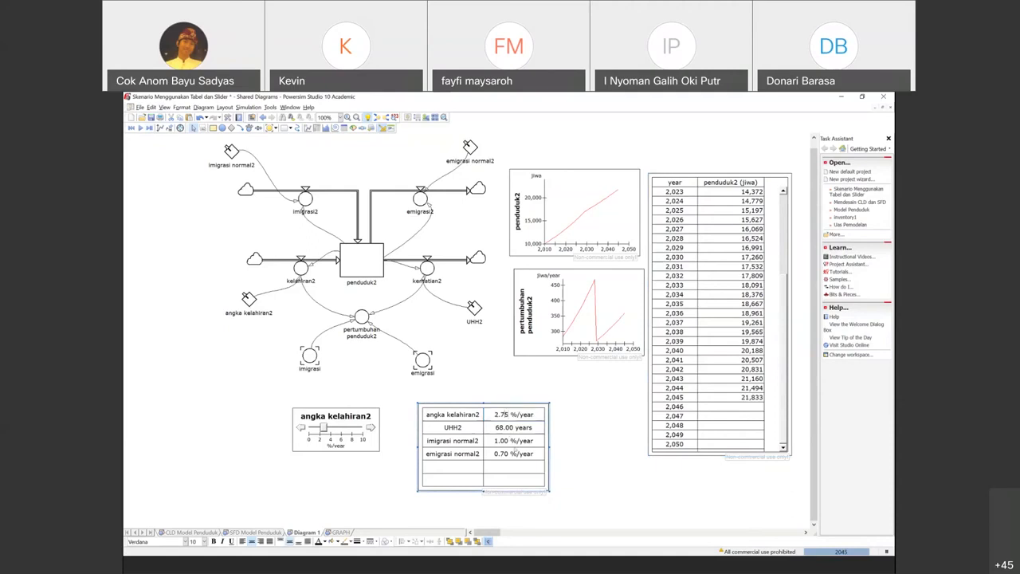
key("BackSpace")
key("BackSpace")
key("BackSpace")
left_click(158, 197)
Step: Advance the simulation step by step from 2045 to the final year 2050
left_click(149, 129)
left_click(150, 129)
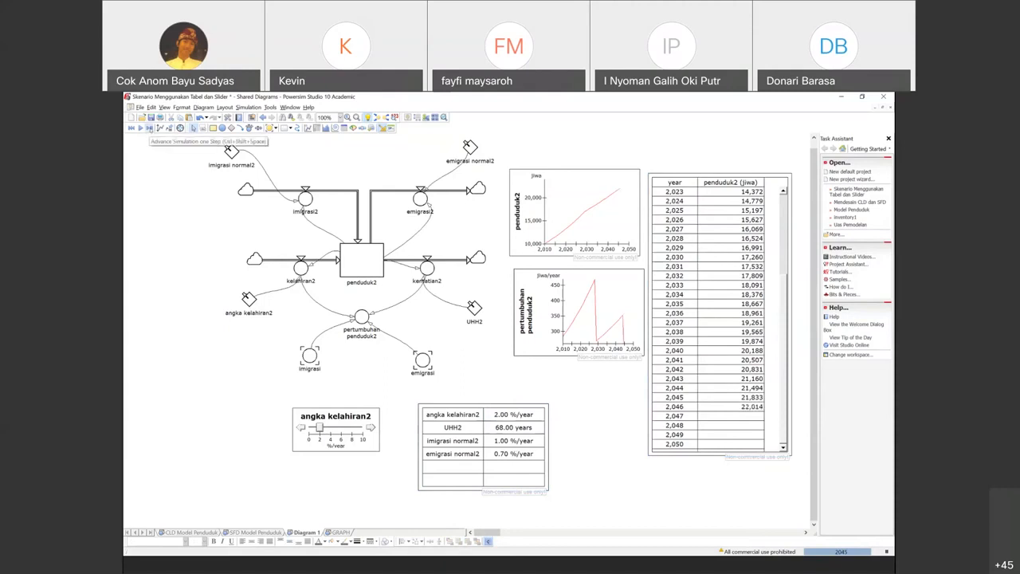
left_click(150, 128)
left_click(151, 128)
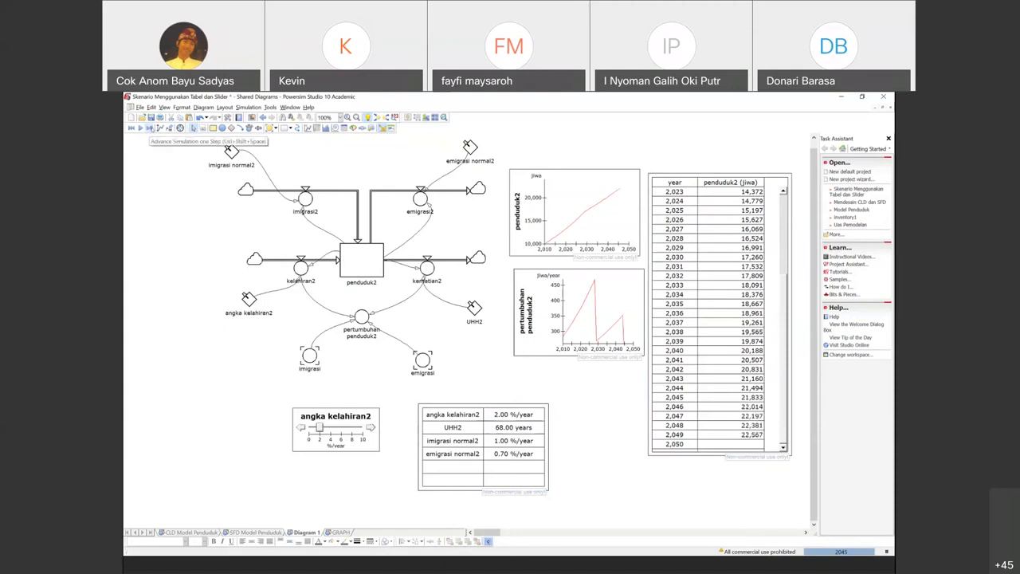
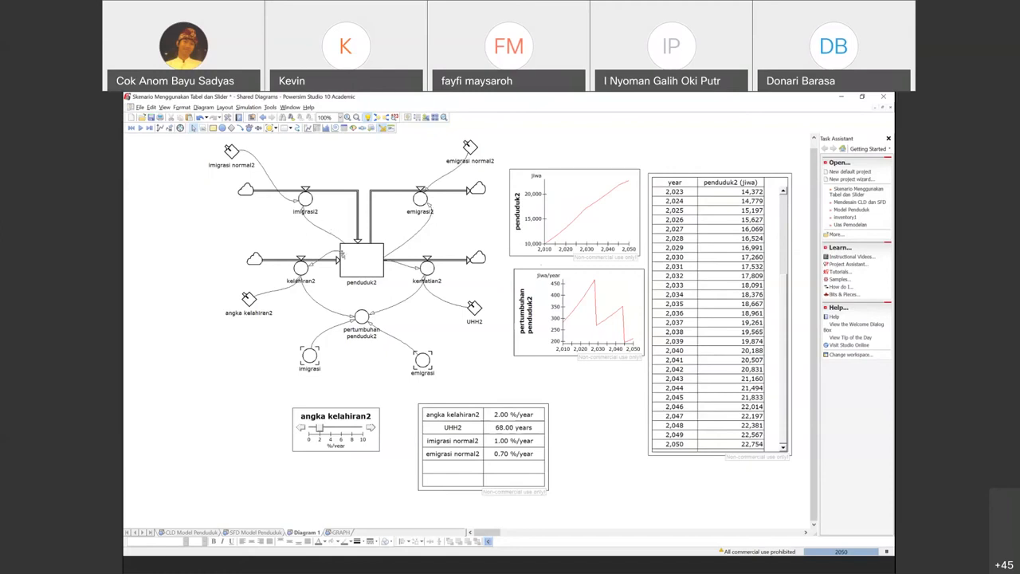
mouse_move(341, 253)
left_click(590, 114)
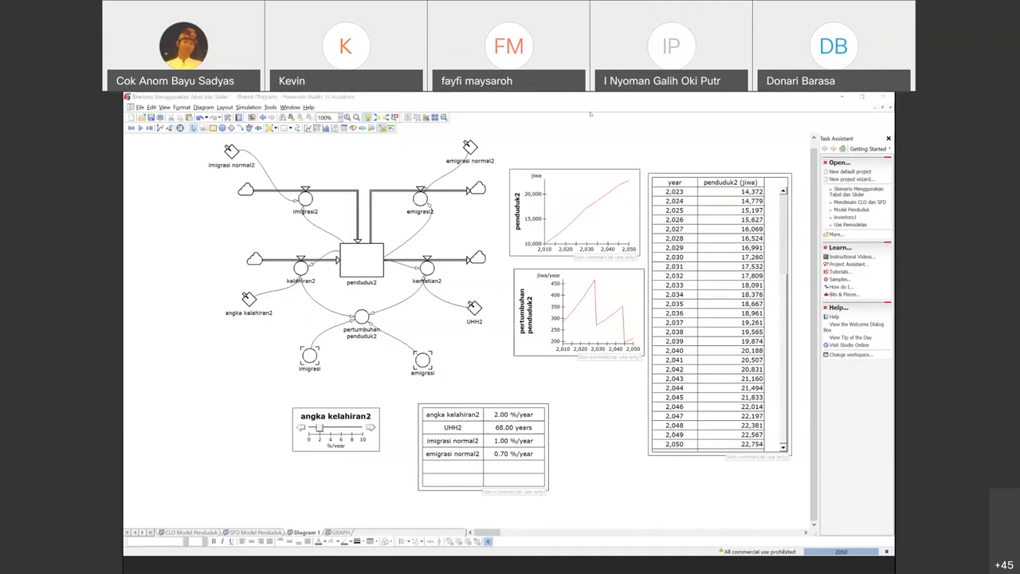